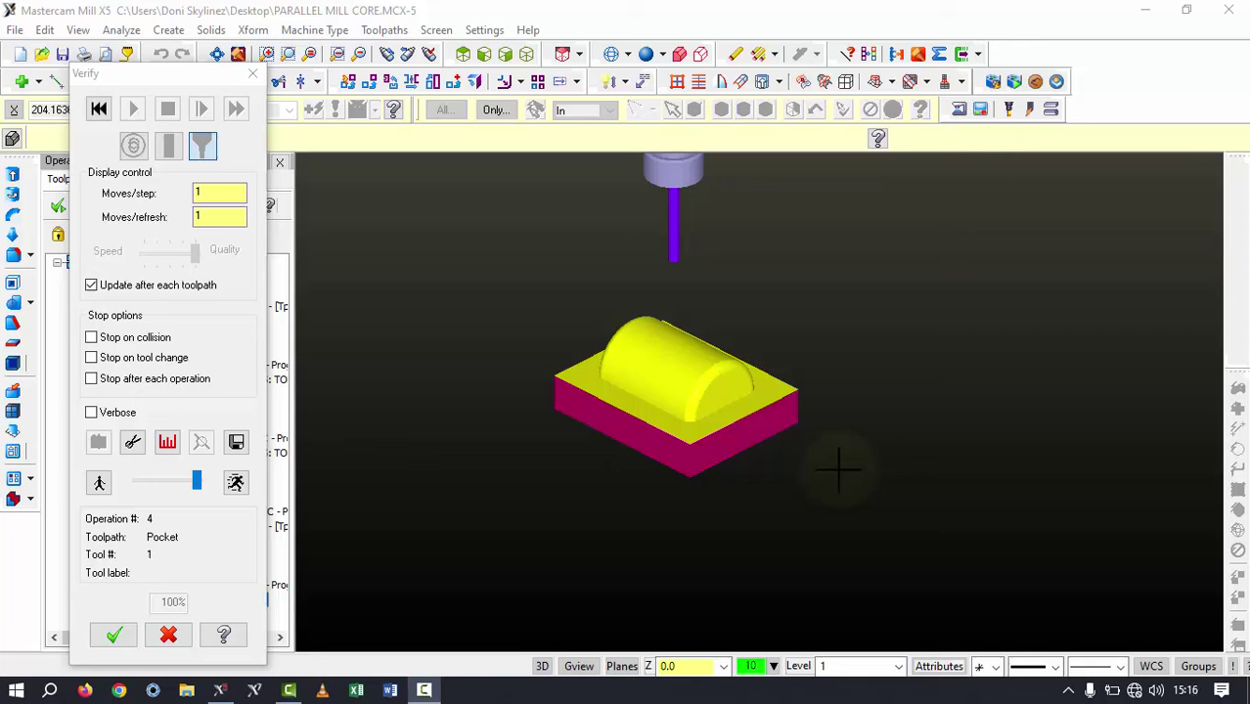
Orbit the simulated core block through several angles, then close Verify
{"action": "middle_click_drag", "start_coordinate": [834, 465], "coordinate": [910, 477]}
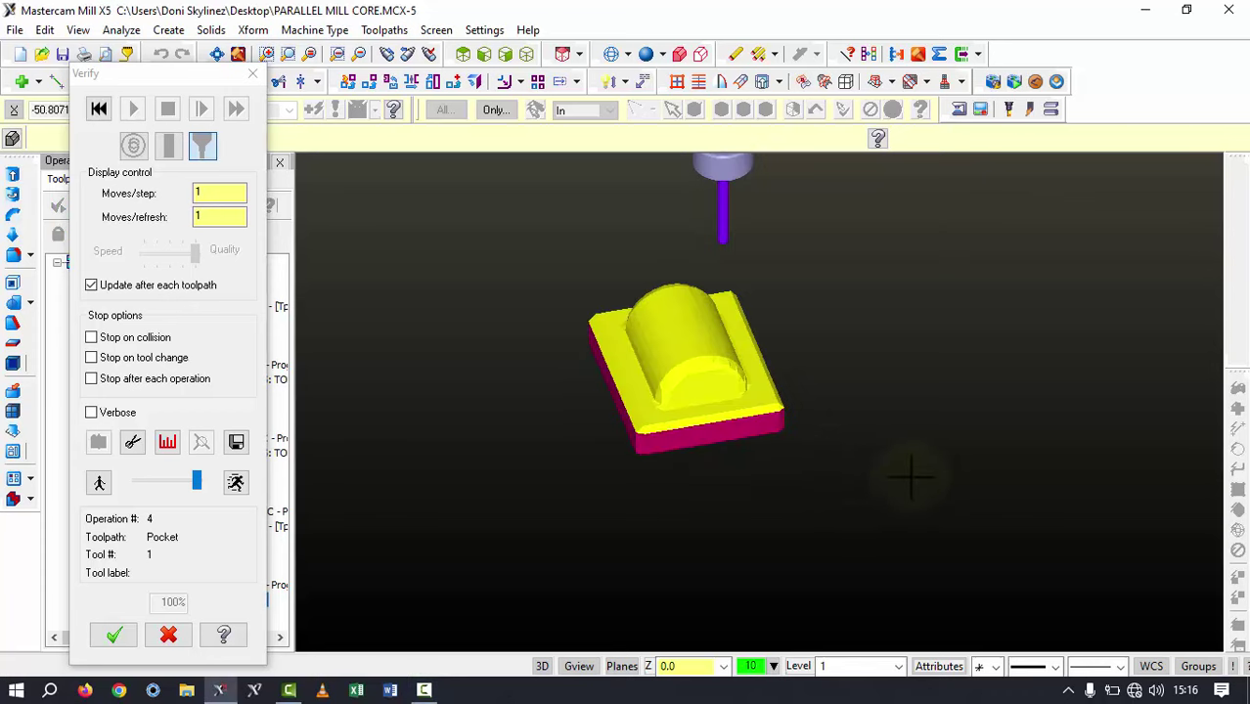
{"action": "middle_click_drag", "start_coordinate": [811, 485], "coordinate": [1026, 563]}
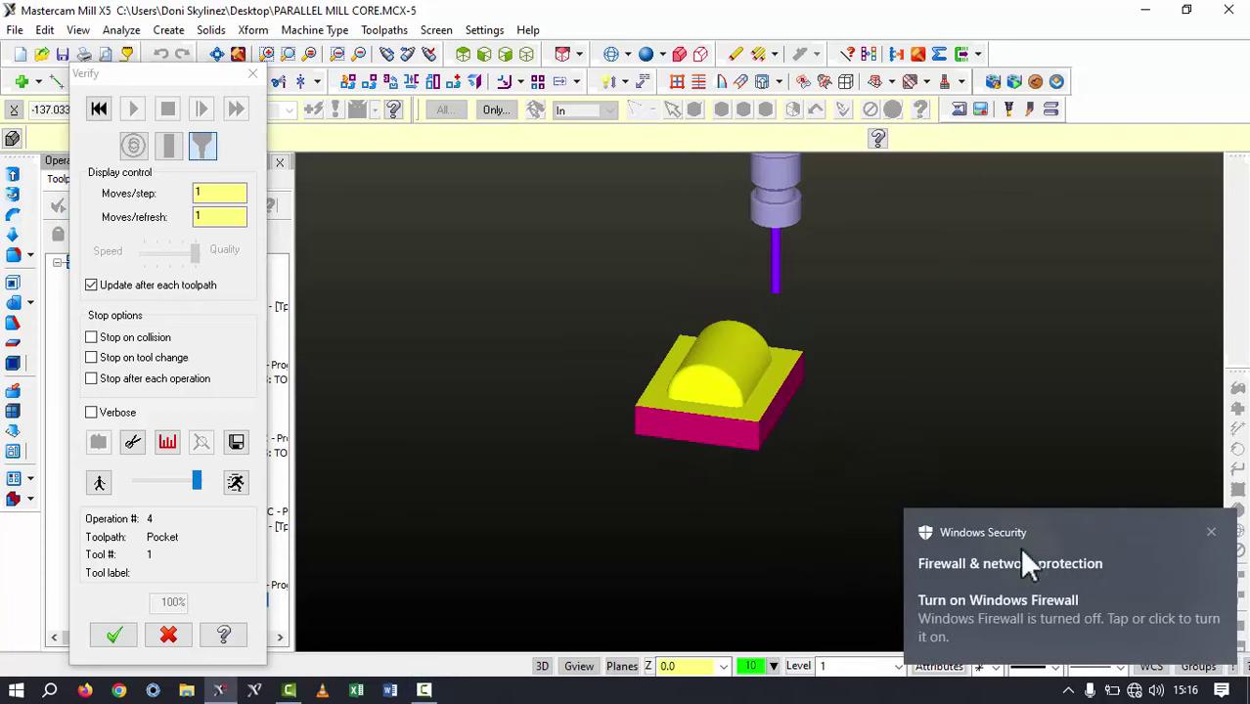
{"action": "left_click", "coordinate": [1212, 532]}
{"action": "mouse_move", "coordinate": [902, 438]}
{"action": "middle_mouse_down"}
{"action": "mouse_move", "coordinate": [615, 365]}
{"action": "mouse_move", "coordinate": [809, 386]}
{"action": "mouse_move", "coordinate": [653, 436]}
{"action": "middle_mouse_up"}
{"action": "mouse_move", "coordinate": [951, 450]}
{"action": "middle_mouse_down"}
{"action": "mouse_move", "coordinate": [930, 511]}
{"action": "mouse_move", "coordinate": [832, 517]}
{"action": "middle_mouse_up"}
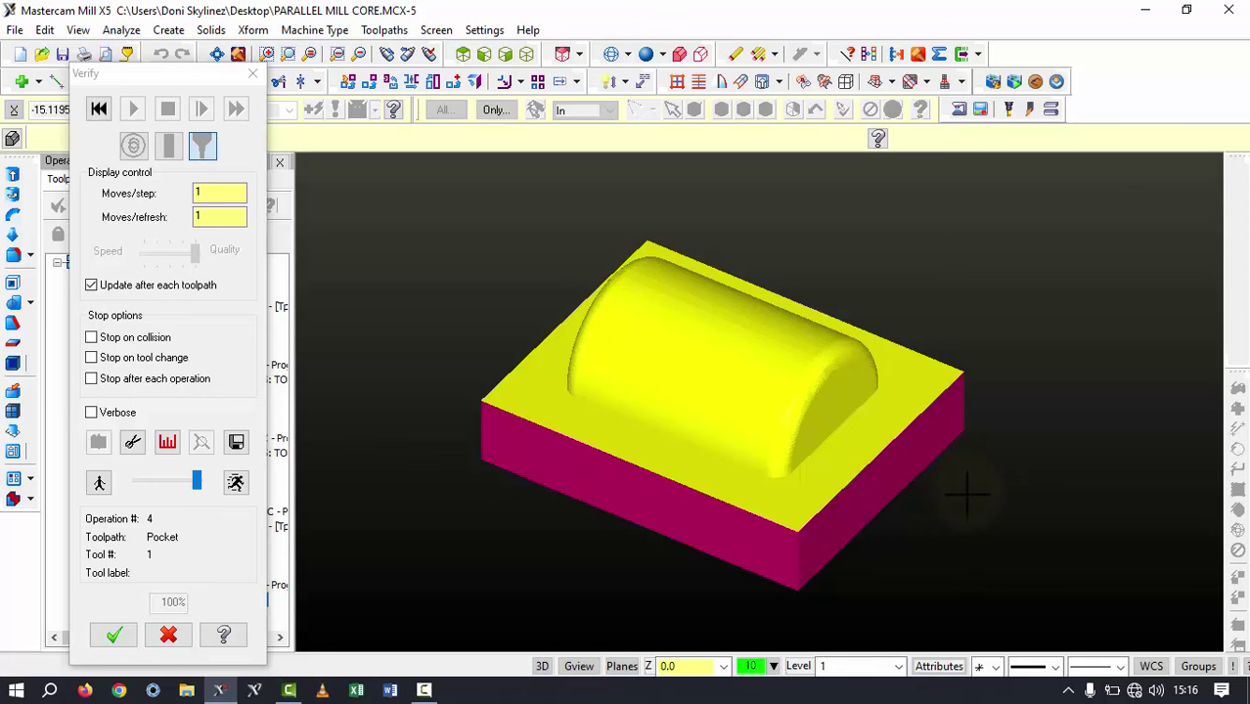
{"action": "mouse_move", "coordinate": [968, 497]}
{"action": "middle_mouse_down"}
{"action": "mouse_move", "coordinate": [996, 456]}
{"action": "mouse_move", "coordinate": [982, 413]}
{"action": "mouse_move", "coordinate": [871, 349]}
{"action": "mouse_move", "coordinate": [848, 428]}
{"action": "mouse_move", "coordinate": [619, 372]}
{"action": "middle_mouse_up"}
{"action": "mouse_move", "coordinate": [805, 339]}
{"action": "middle_mouse_down"}
{"action": "mouse_move", "coordinate": [876, 330]}
{"action": "mouse_move", "coordinate": [633, 384]}
{"action": "middle_mouse_up"}
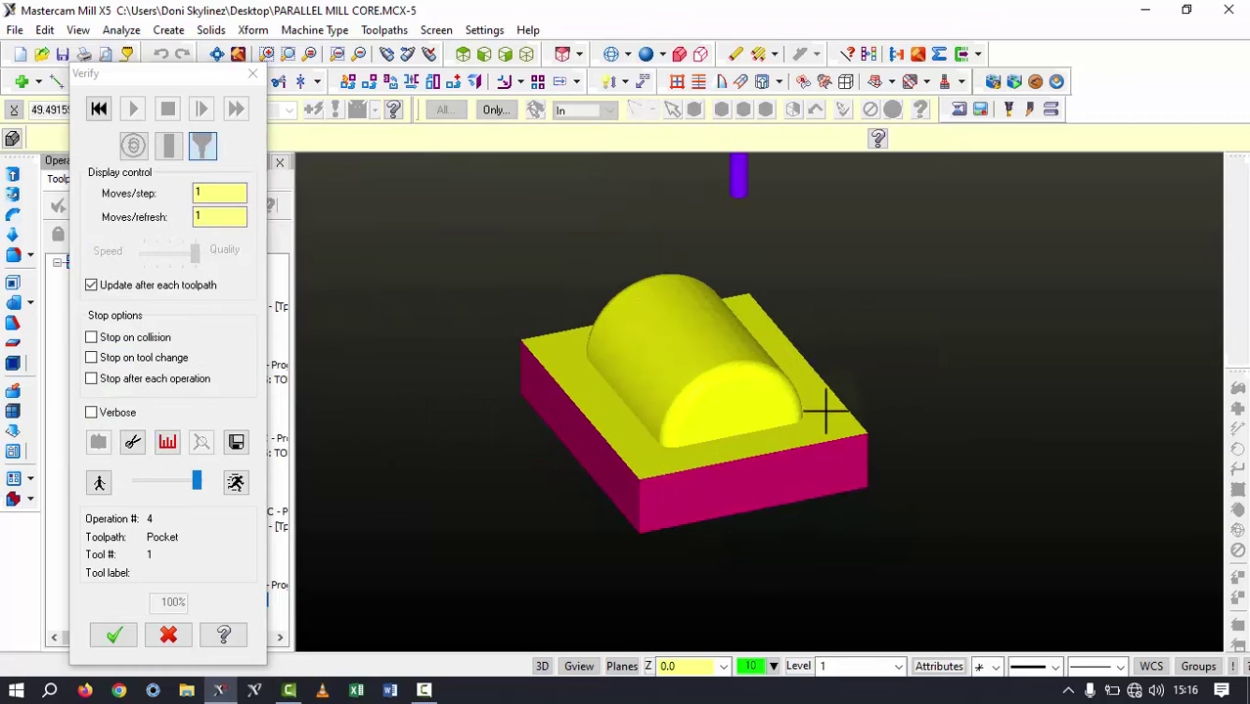
{"action": "mouse_move", "coordinate": [825, 411]}
{"action": "middle_mouse_down"}
{"action": "mouse_move", "coordinate": [879, 432]}
{"action": "mouse_move", "coordinate": [720, 412]}
{"action": "mouse_move", "coordinate": [776, 408]}
{"action": "mouse_move", "coordinate": [744, 440]}
{"action": "middle_mouse_up"}
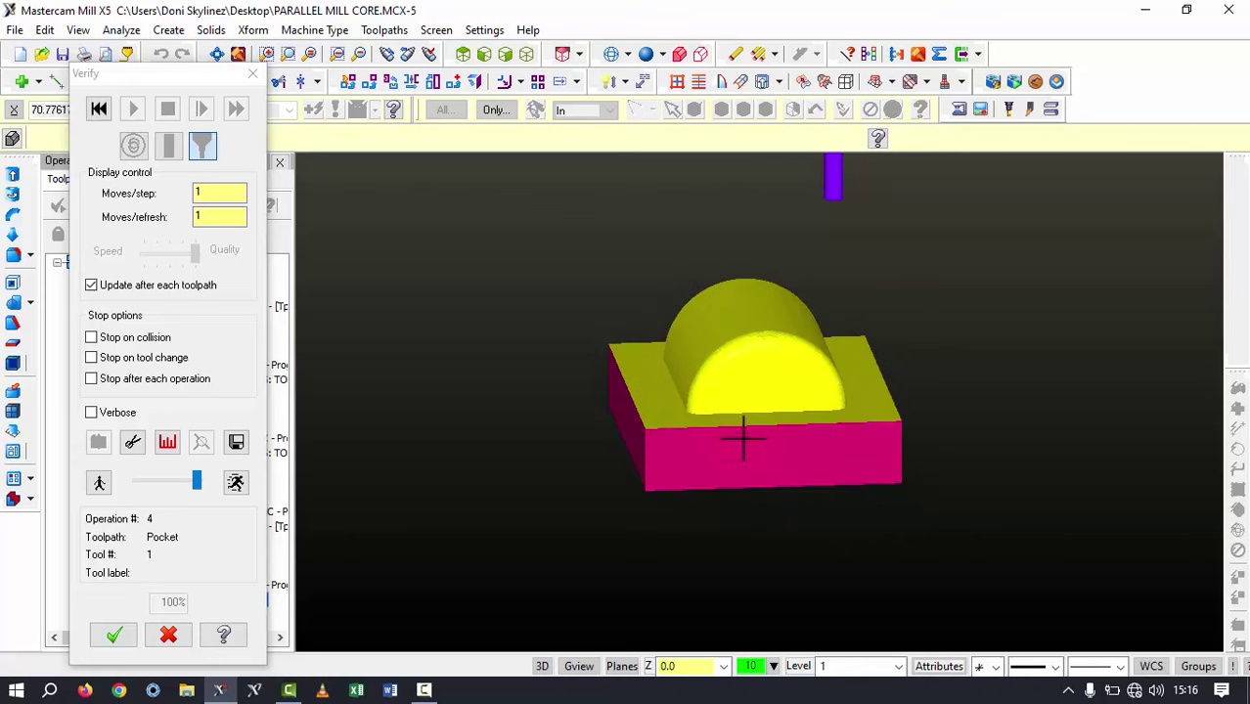
{"action": "mouse_move", "coordinate": [907, 380]}
{"action": "middle_mouse_down"}
{"action": "mouse_move", "coordinate": [888, 358]}
{"action": "mouse_move", "coordinate": [880, 394]}
{"action": "mouse_move", "coordinate": [697, 385]}
{"action": "mouse_move", "coordinate": [802, 329]}
{"action": "mouse_move", "coordinate": [801, 279]}
{"action": "mouse_move", "coordinate": [812, 354]}
{"action": "middle_mouse_up"}
{"action": "left_click", "coordinate": [115, 636]}
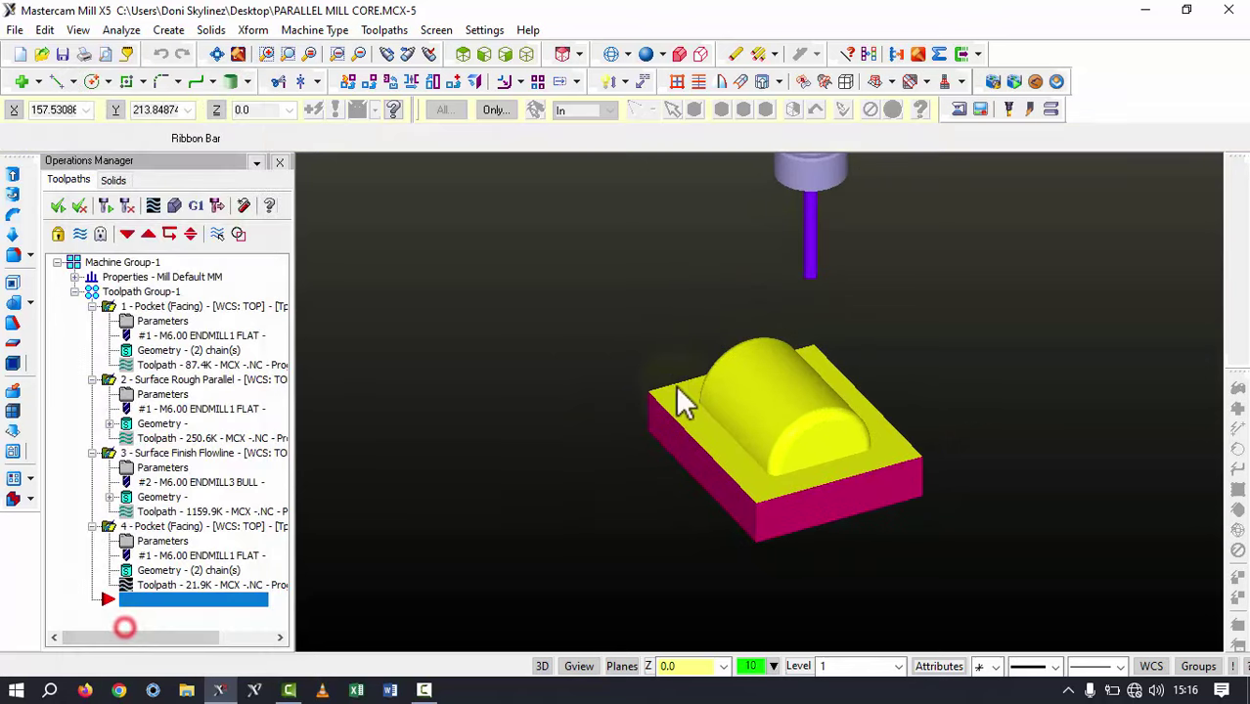
{"action": "mouse_move", "coordinate": [695, 370]}
{"action": "middle_mouse_down"}
{"action": "mouse_move", "coordinate": [605, 336]}
{"action": "mouse_move", "coordinate": [793, 413]}
{"action": "mouse_move", "coordinate": [844, 360]}
{"action": "middle_mouse_up"}
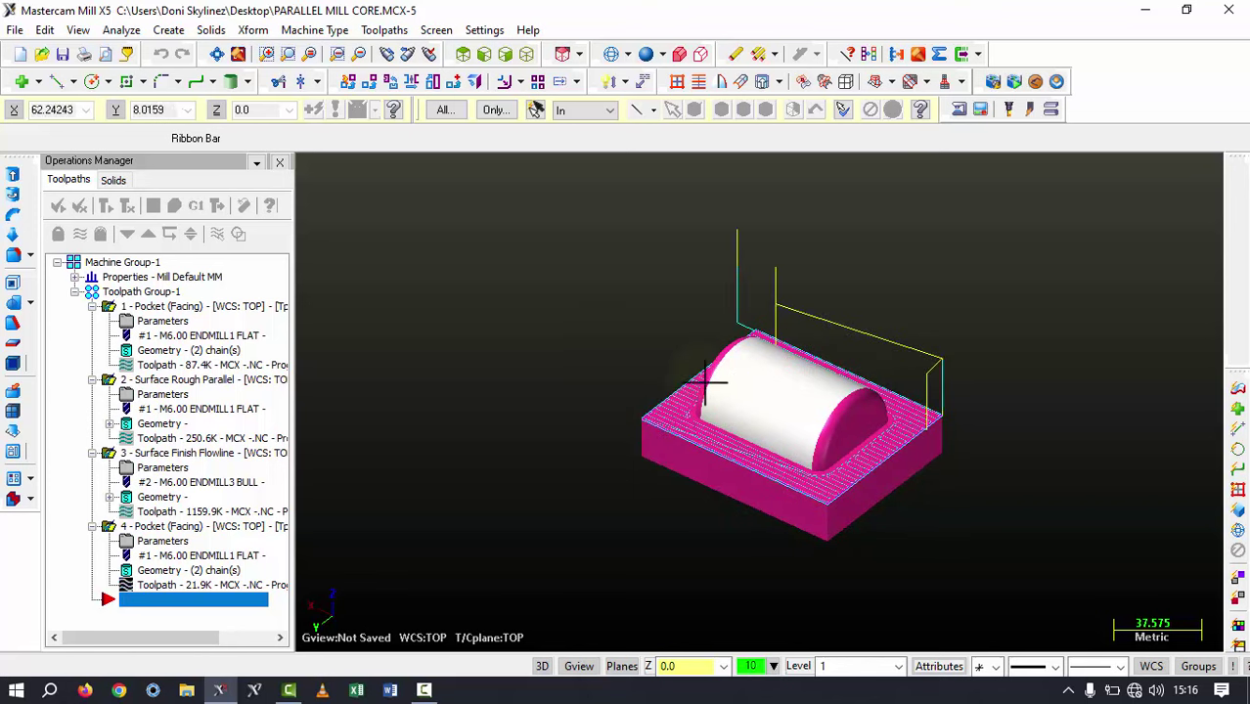
Start a new empty file, dismissing the file-not-found error
{"action": "left_click", "coordinate": [19, 54]}
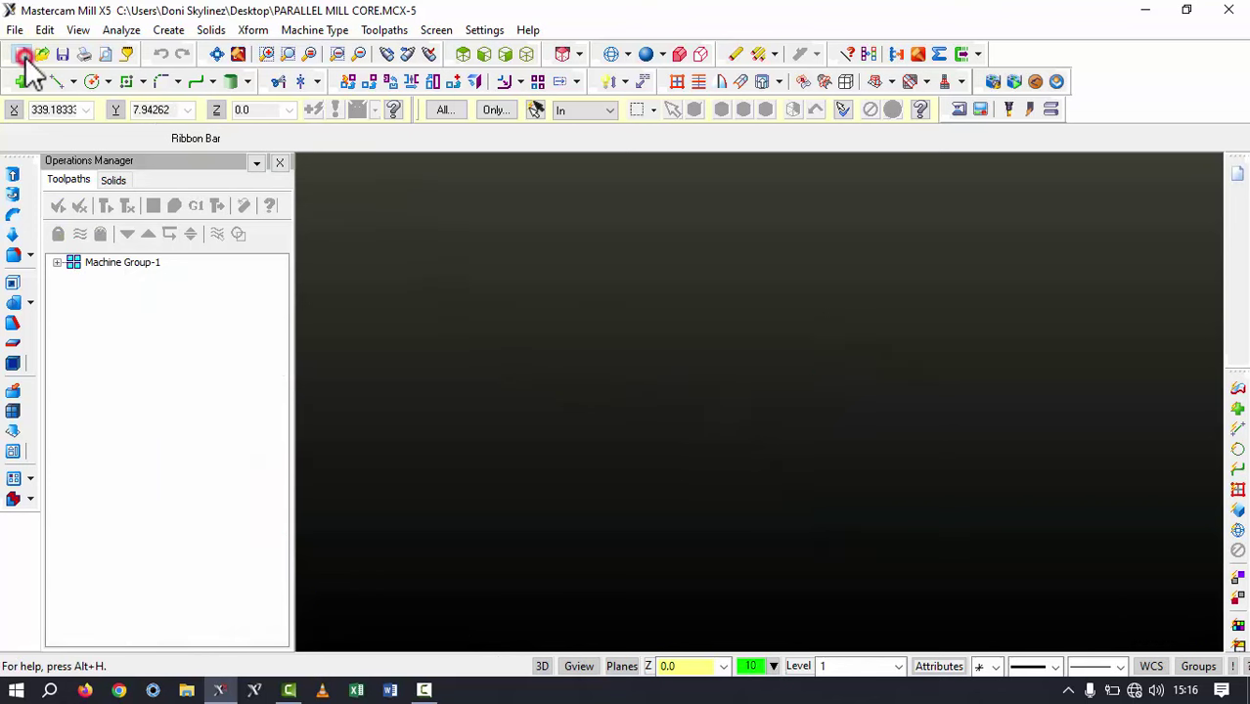
{"action": "left_click", "coordinate": [634, 386]}
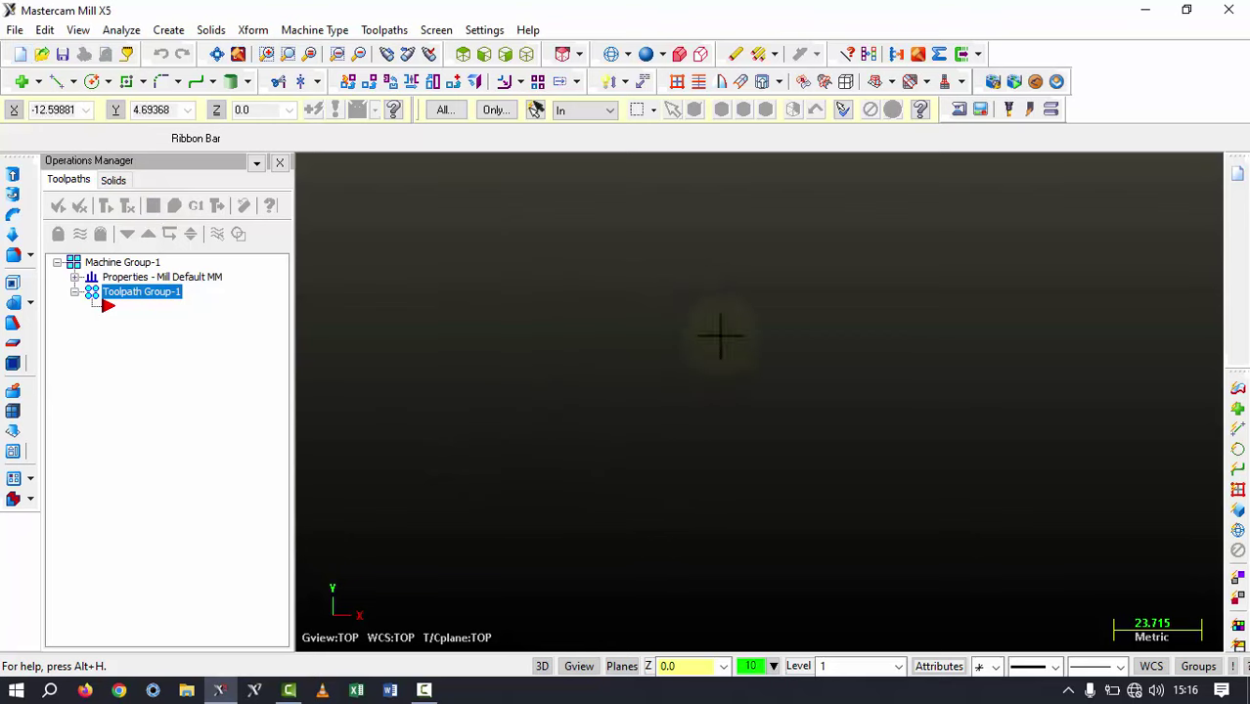
{"action": "left_click", "coordinate": [463, 53]}
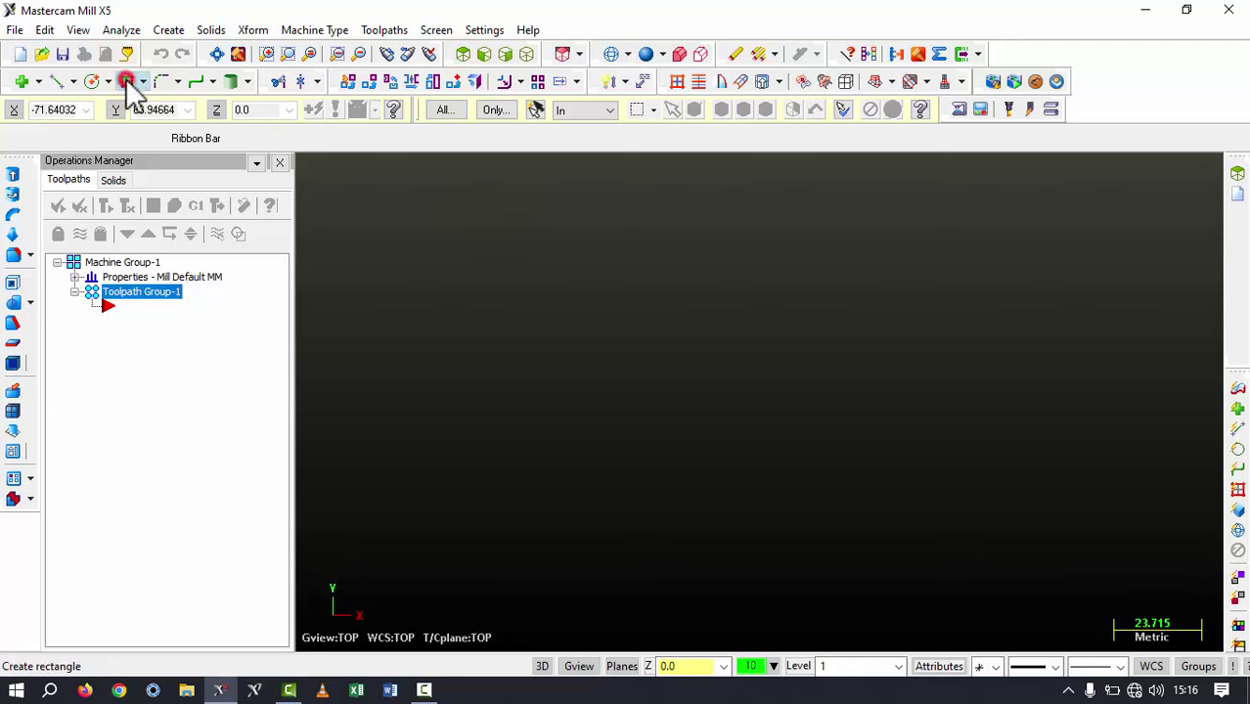
Draw a 100 x 80 rectangle with its first corner snapped to the origin
{"action": "left_click", "coordinate": [126, 81]}
{"action": "left_click", "coordinate": [375, 109]}
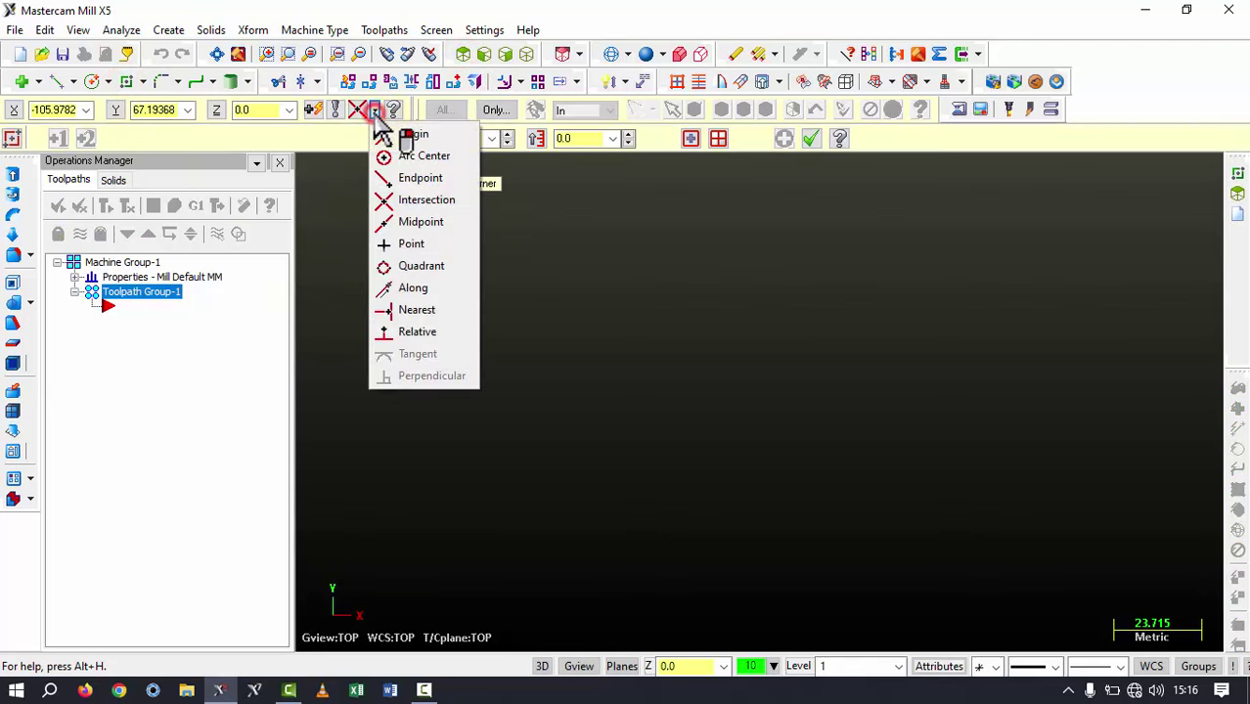
{"action": "left_click", "coordinate": [411, 136]}
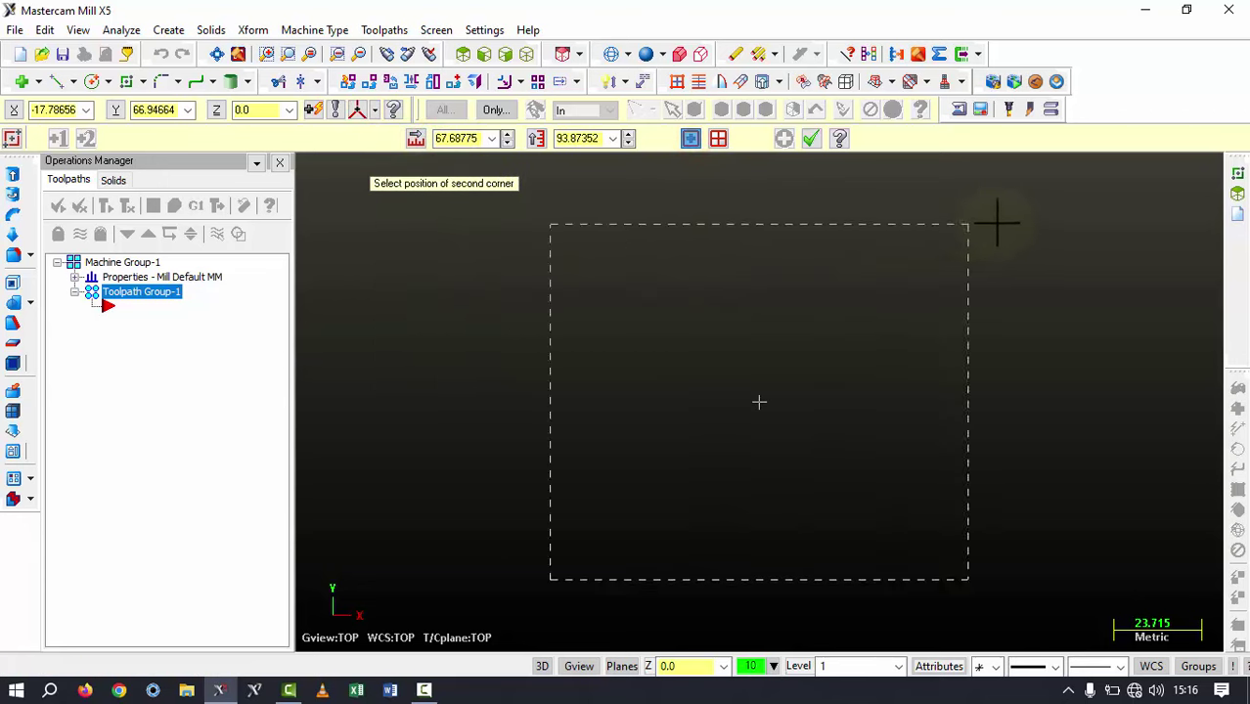
{"action": "left_click", "coordinate": [1036, 236]}
{"action": "left_click", "coordinate": [464, 138]}
{"action": "type", "text": "100"}
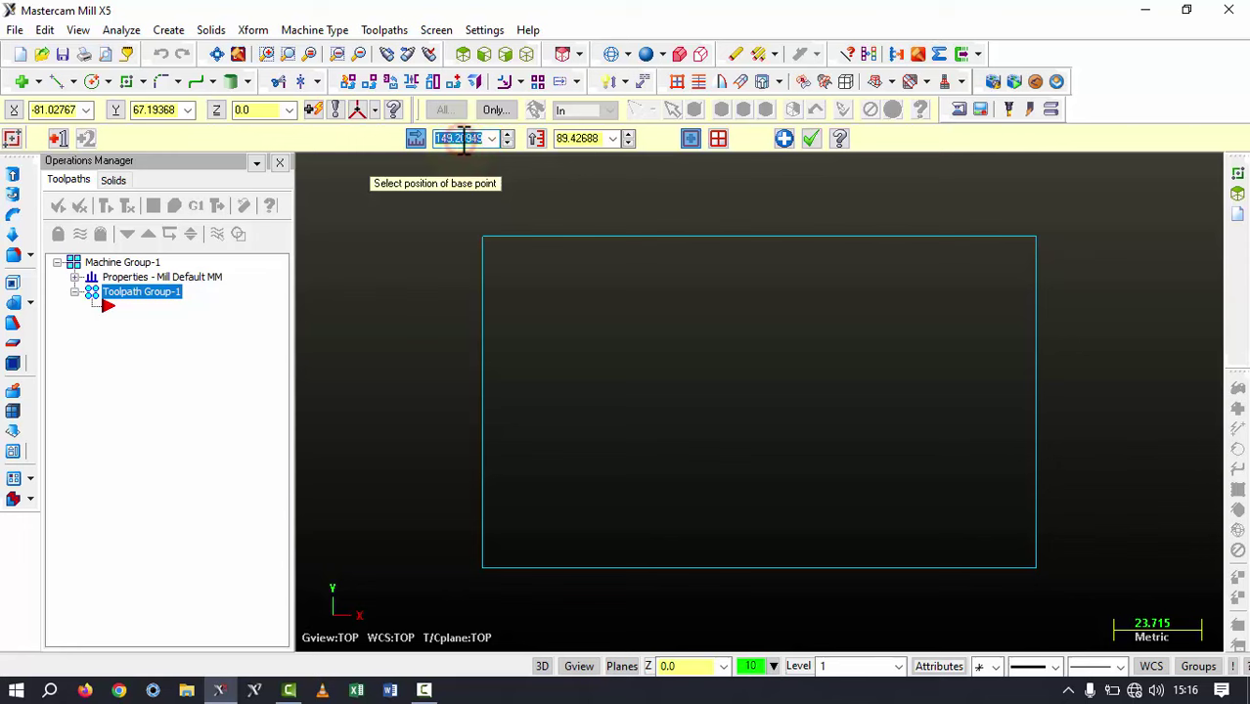
{"action": "left_click", "coordinate": [574, 138]}
{"action": "type", "text": "80"}
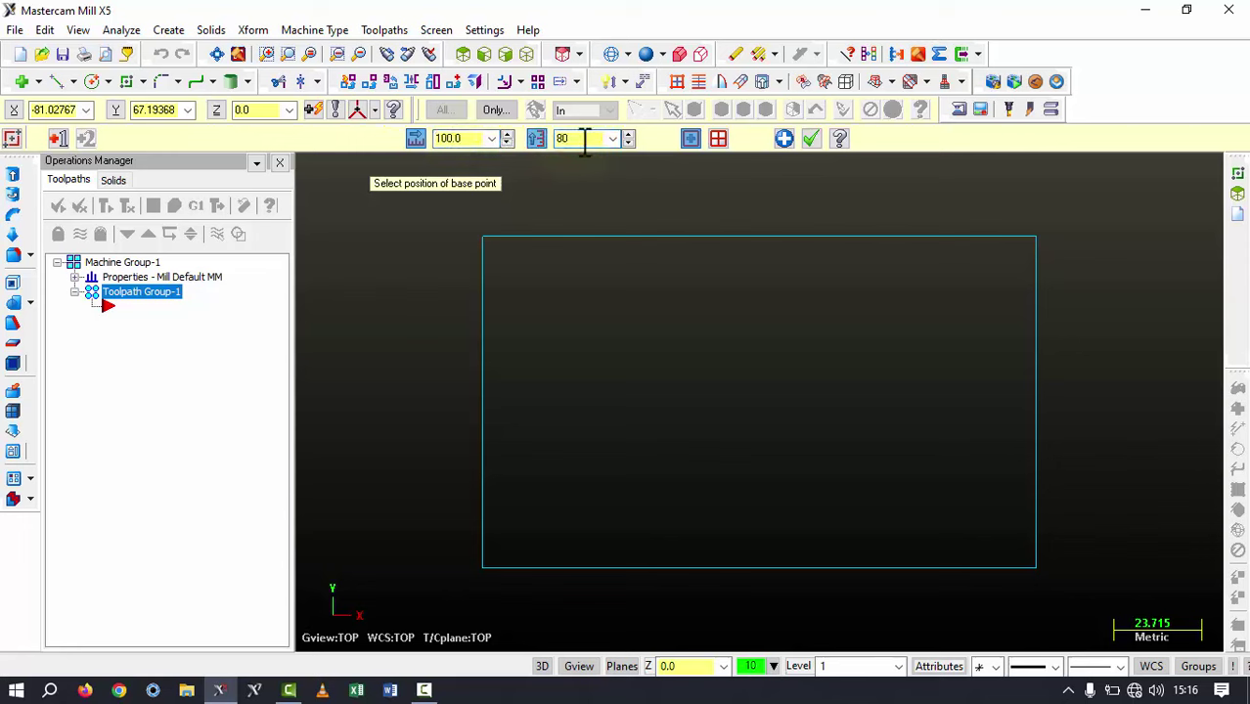
{"action": "left_click", "coordinate": [784, 139]}
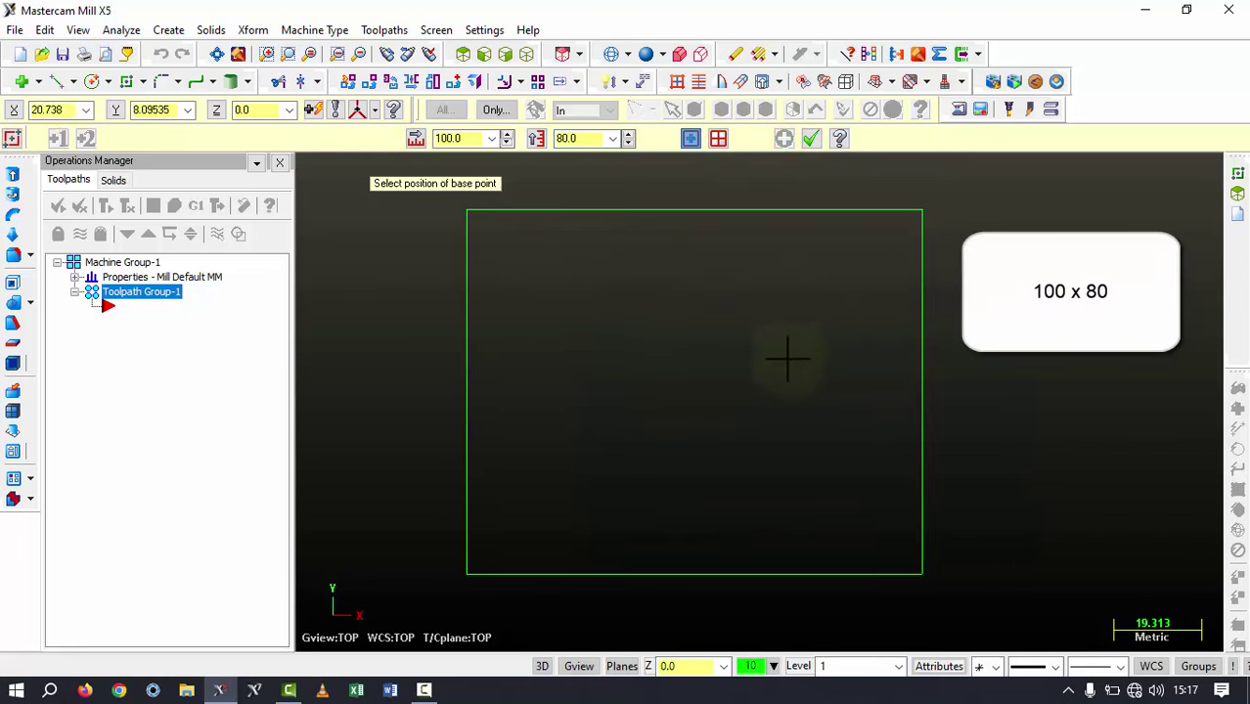
Draw a 70 x 50 rectangle based at the origin inside the first
{"action": "left_click", "coordinate": [693, 392]}
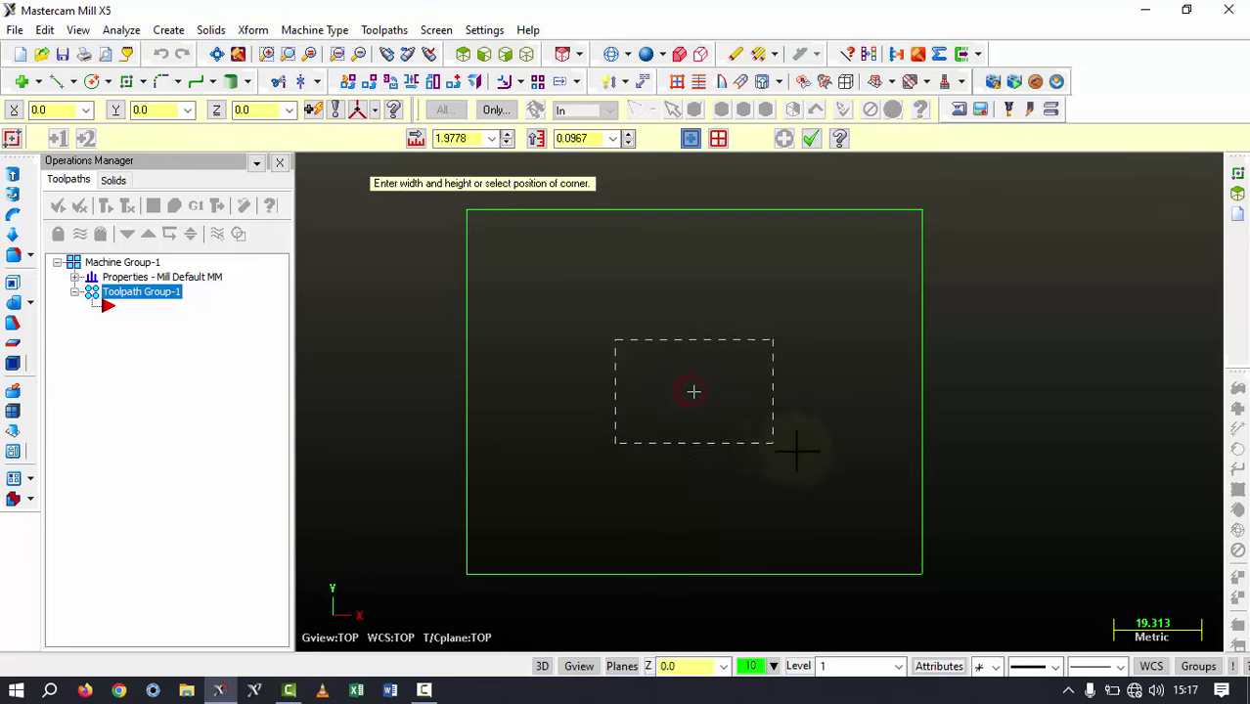
{"action": "left_click", "coordinate": [837, 457]}
{"action": "type", "text": "70"}
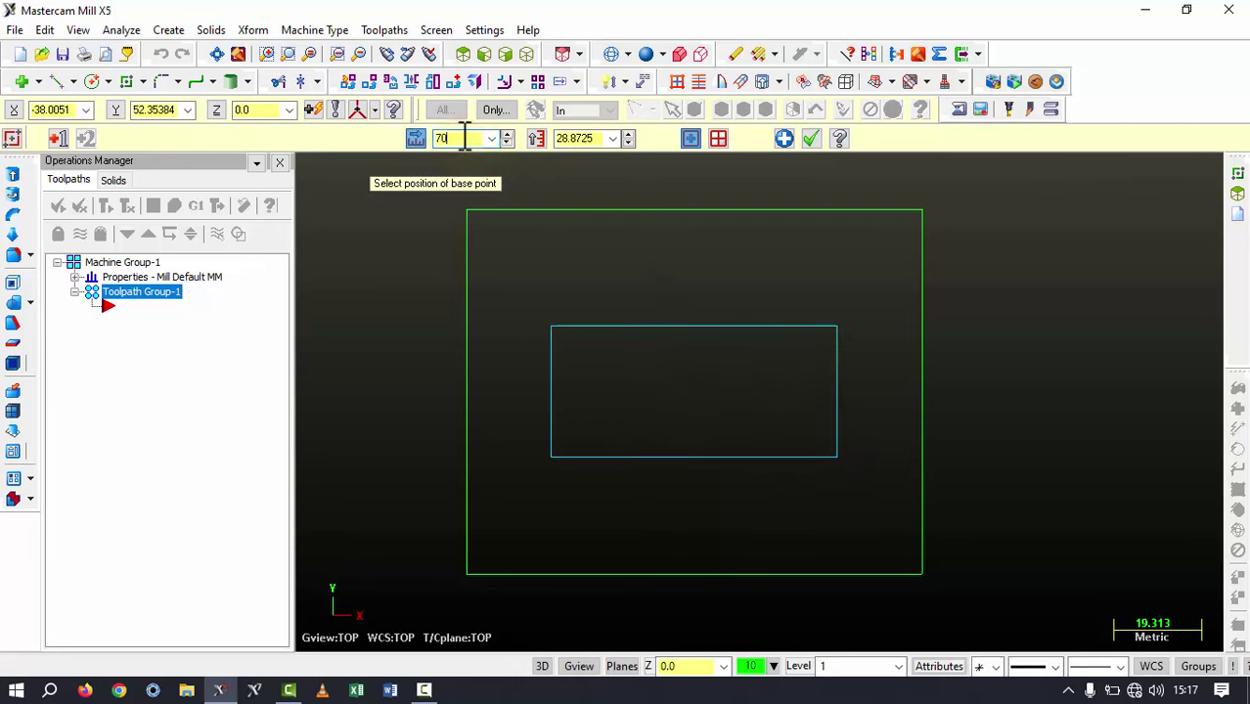
{"action": "double_click", "coordinate": [577, 138]}
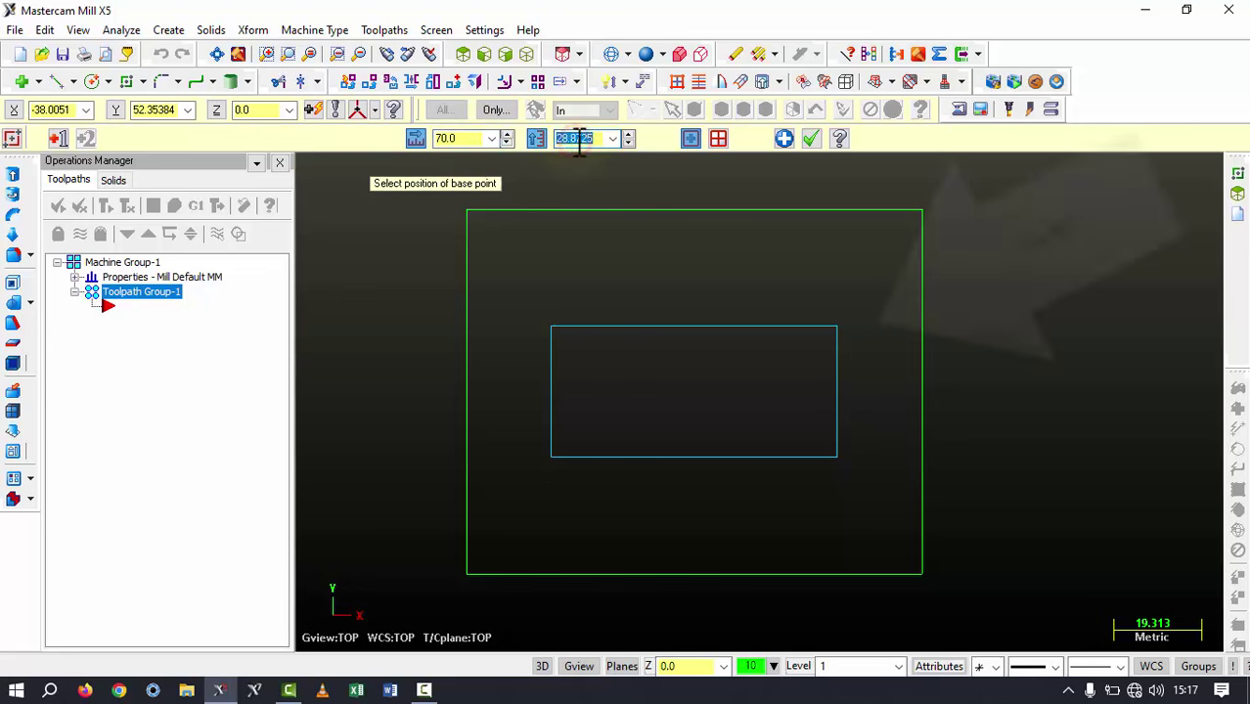
{"action": "type", "text": "50"}
{"action": "key", "text": "Return"}
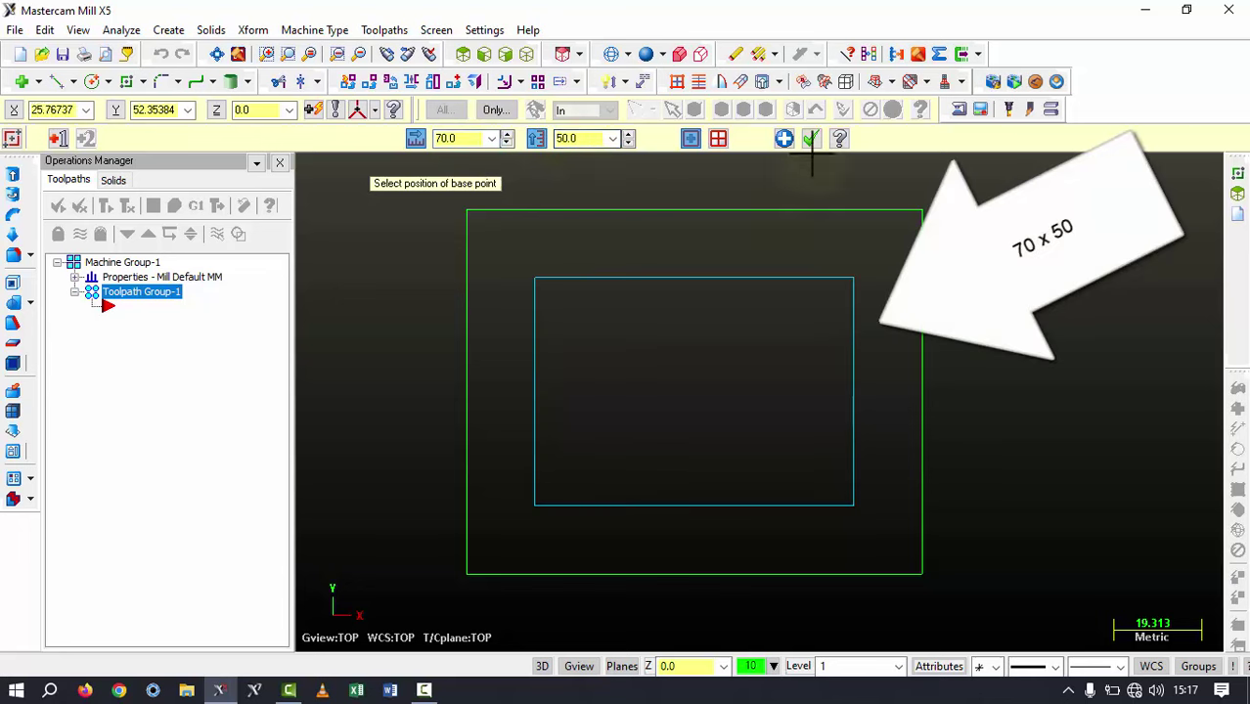
{"action": "left_click", "coordinate": [812, 138]}
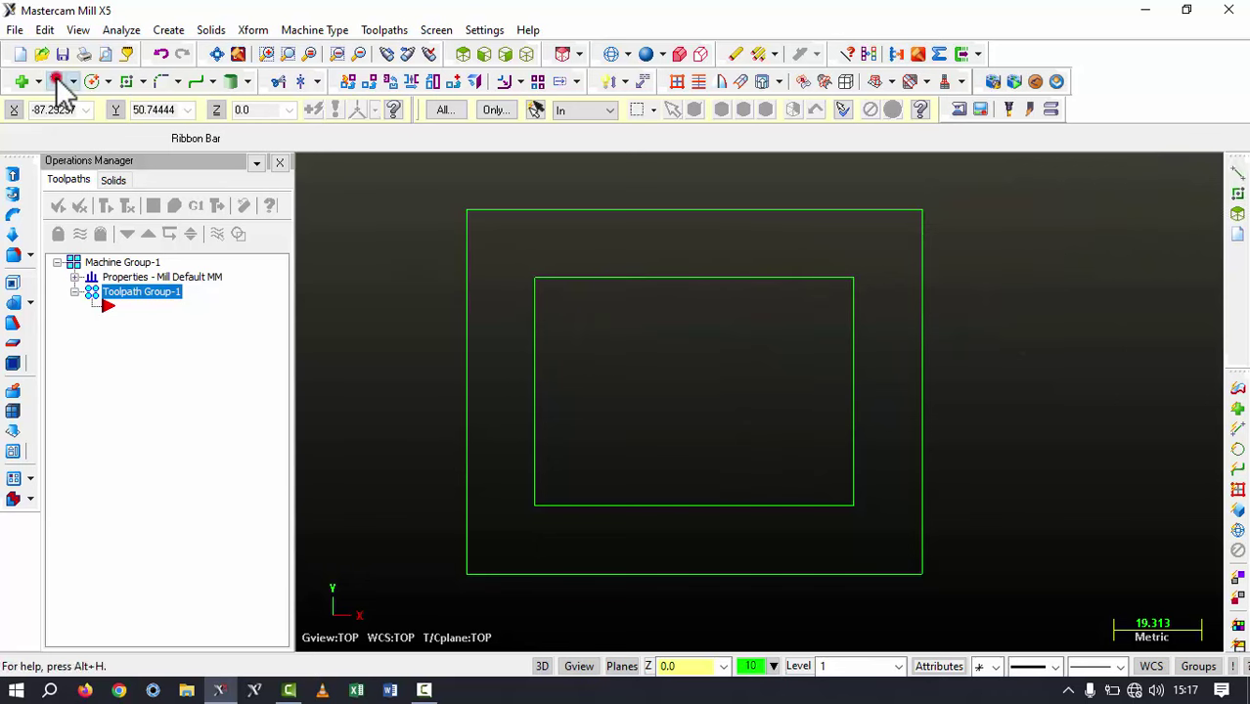
Draw a horizontal line across the inner rectangle between its side midpoints
{"action": "left_click", "coordinate": [56, 81]}
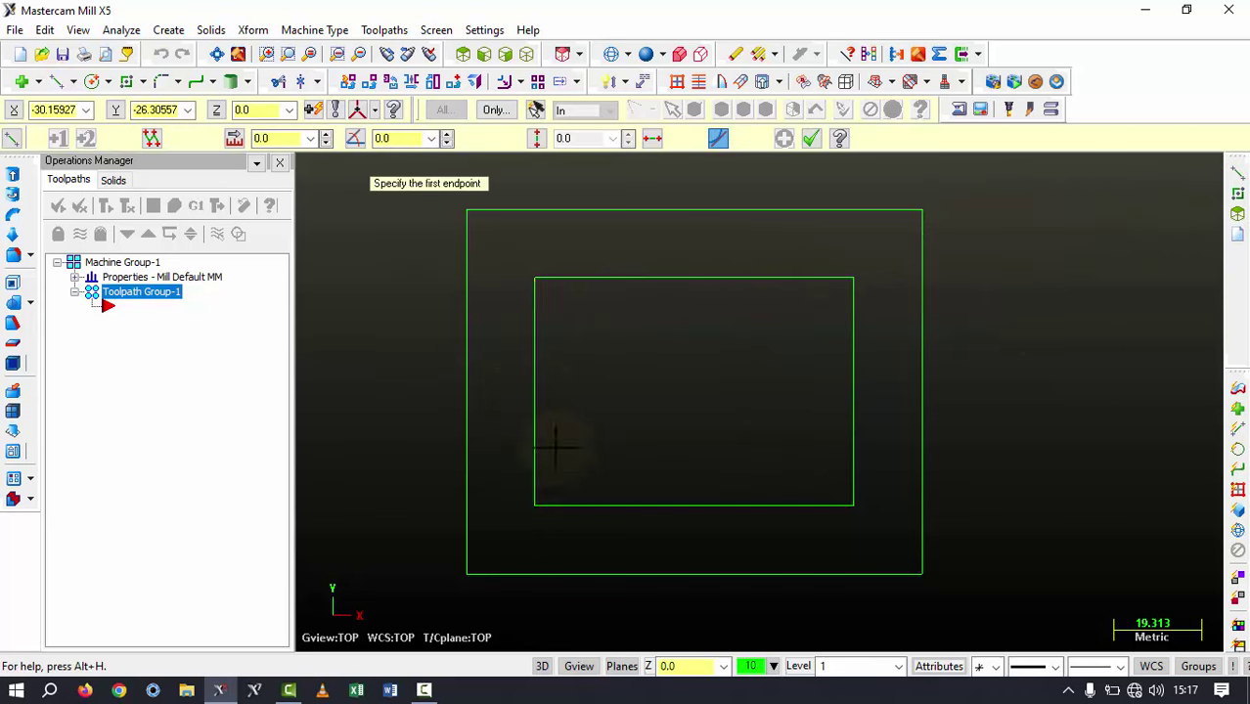
{"action": "left_click", "coordinate": [536, 395]}
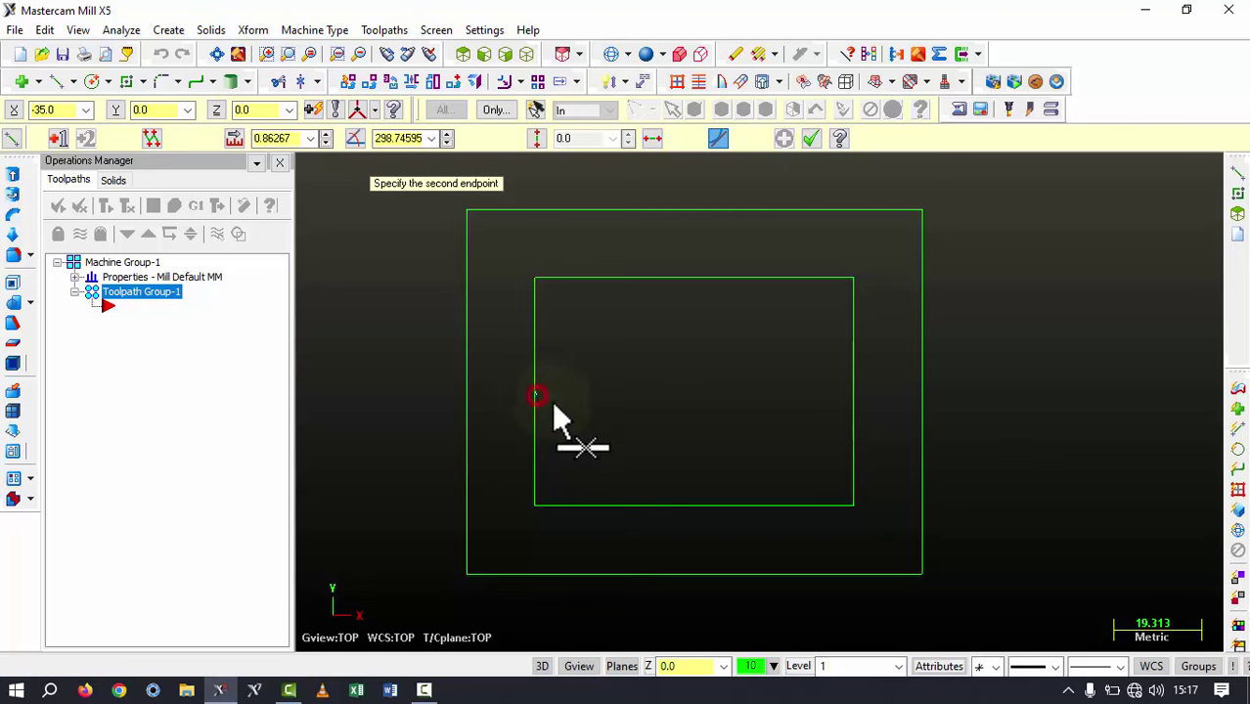
{"action": "left_click", "coordinate": [851, 393]}
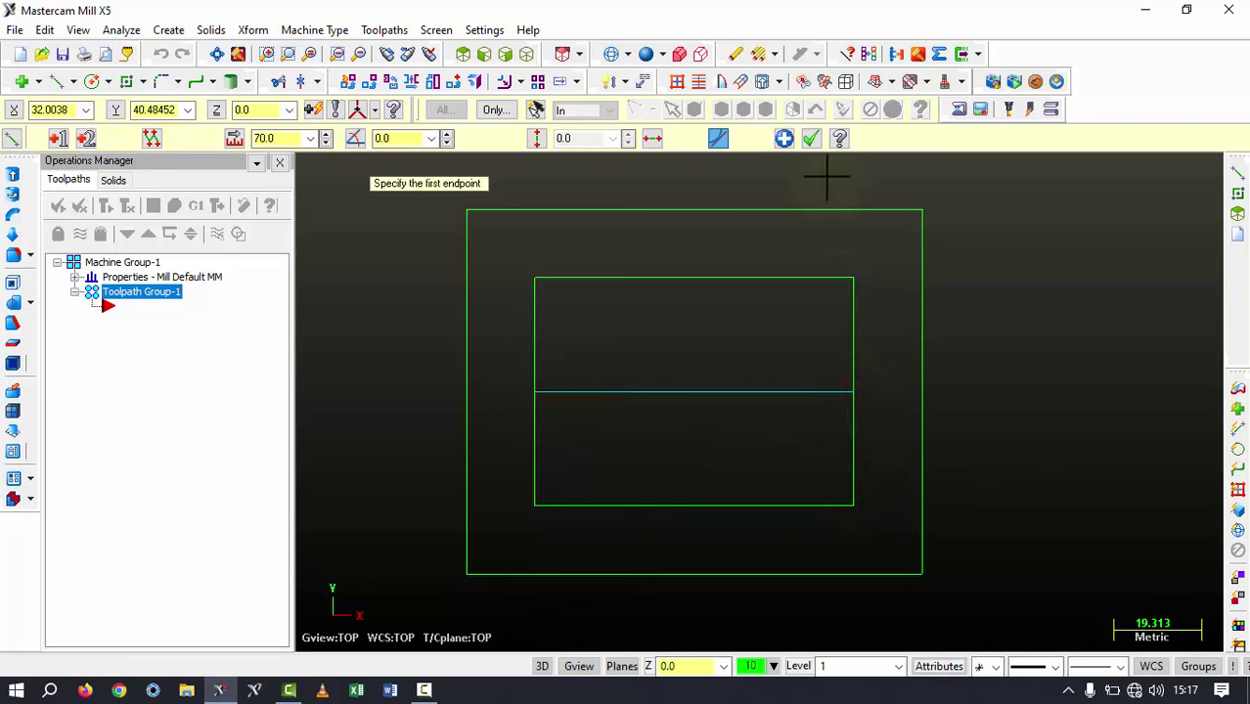
{"action": "left_click", "coordinate": [814, 143]}
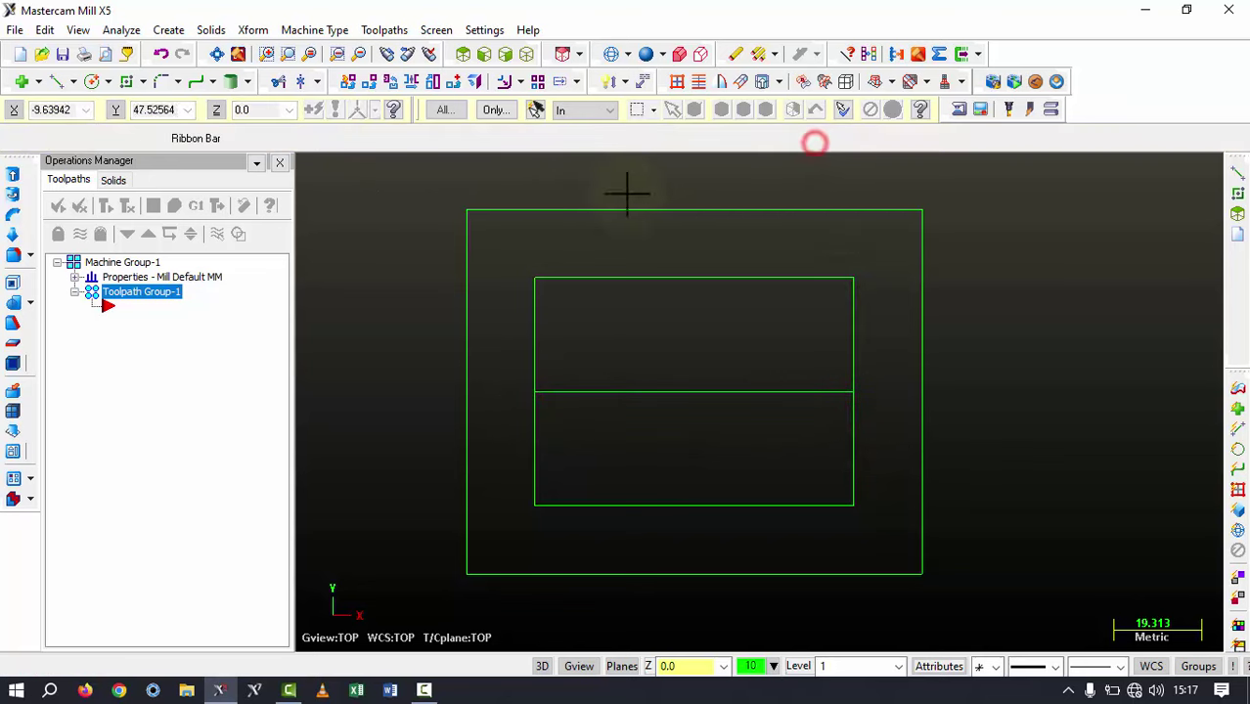
Trim the side edges above the line and delete the detached top line
{"action": "left_click", "coordinate": [285, 83]}
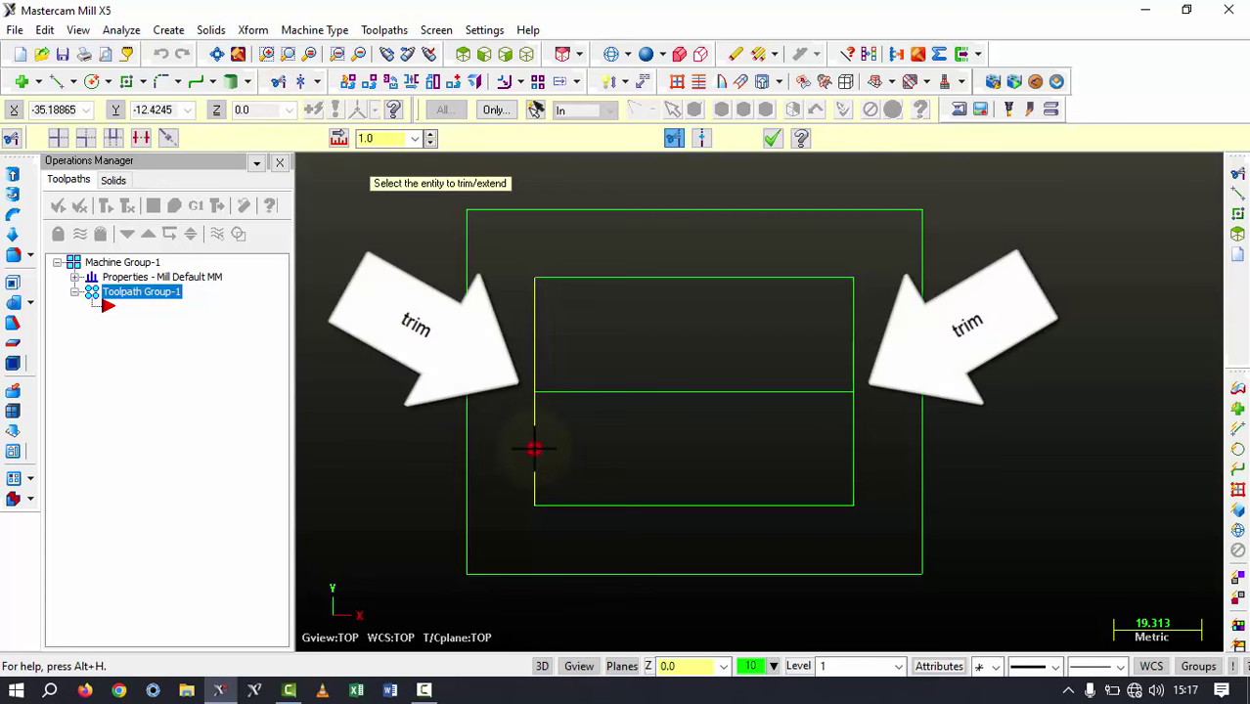
{"action": "left_click", "coordinate": [565, 393]}
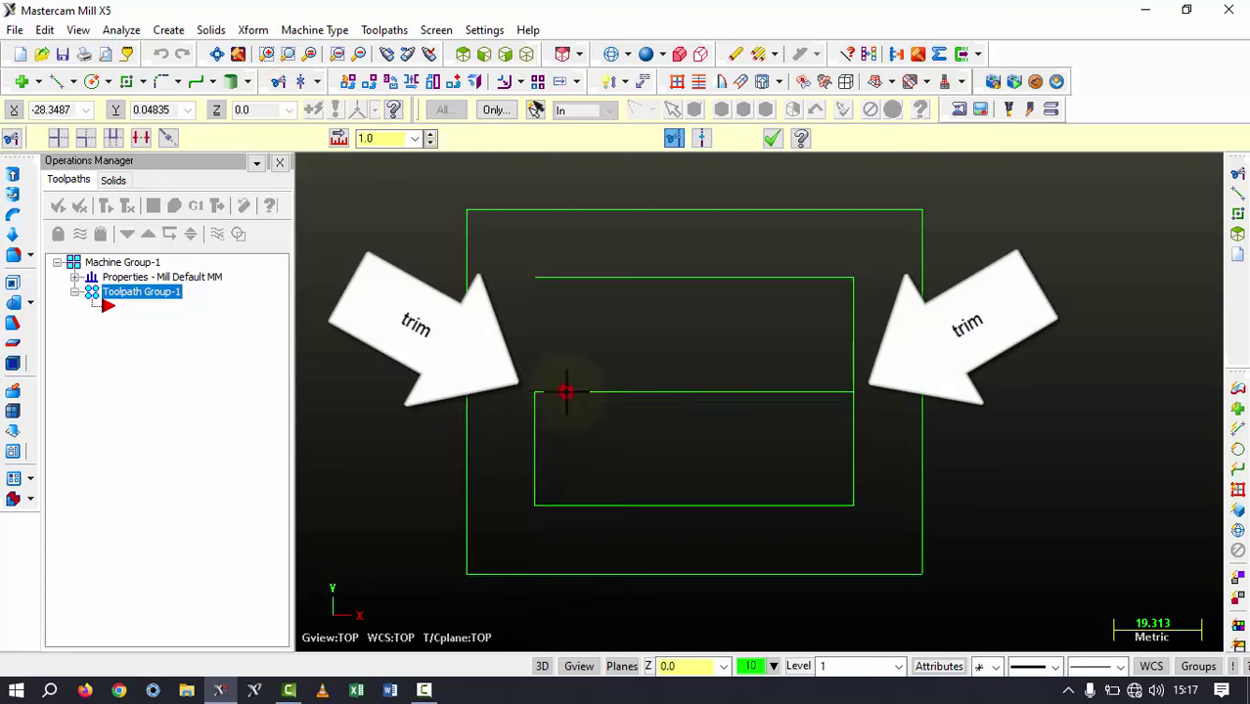
{"action": "left_click", "coordinate": [862, 456]}
{"action": "left_click", "coordinate": [816, 384]}
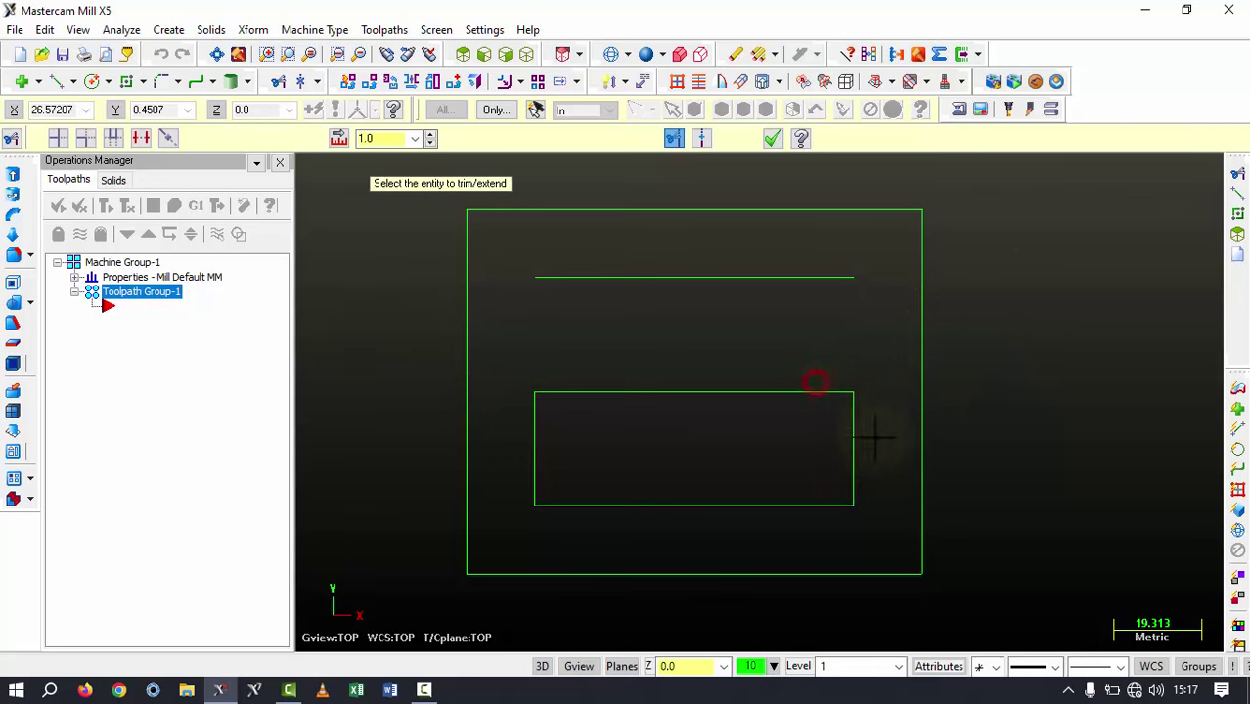
{"action": "left_click", "coordinate": [773, 139]}
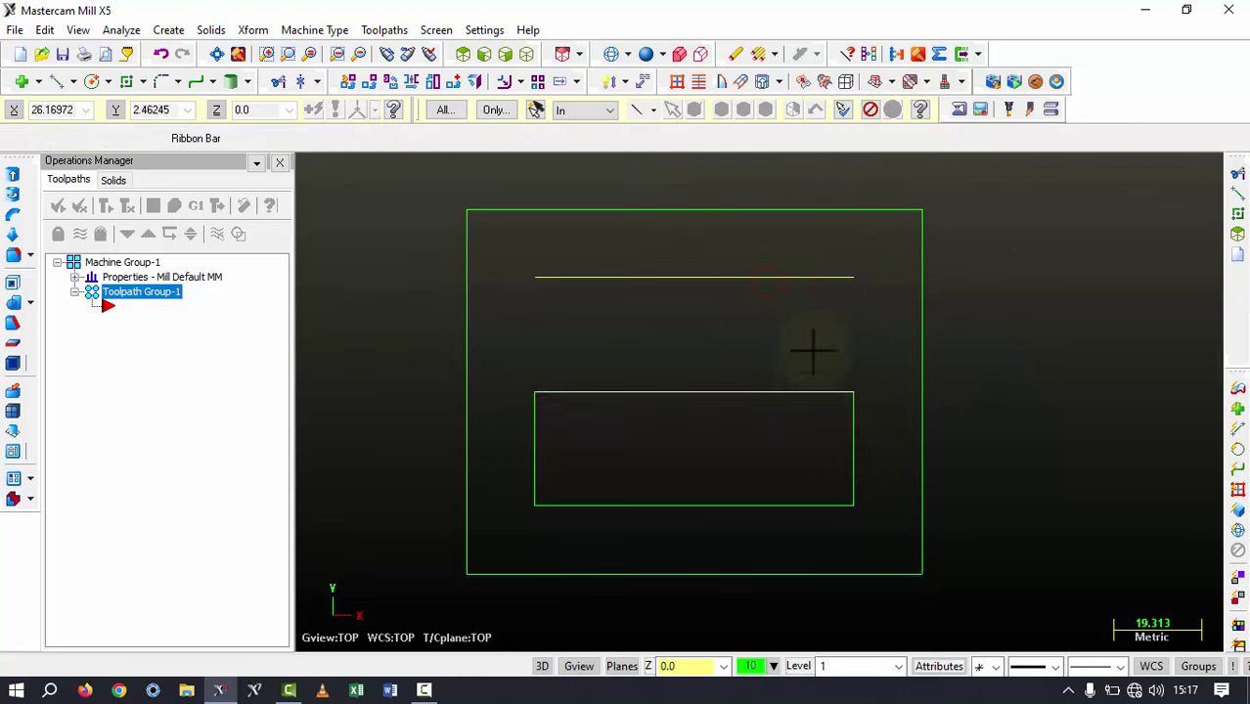
{"action": "left_click", "coordinate": [737, 57]}
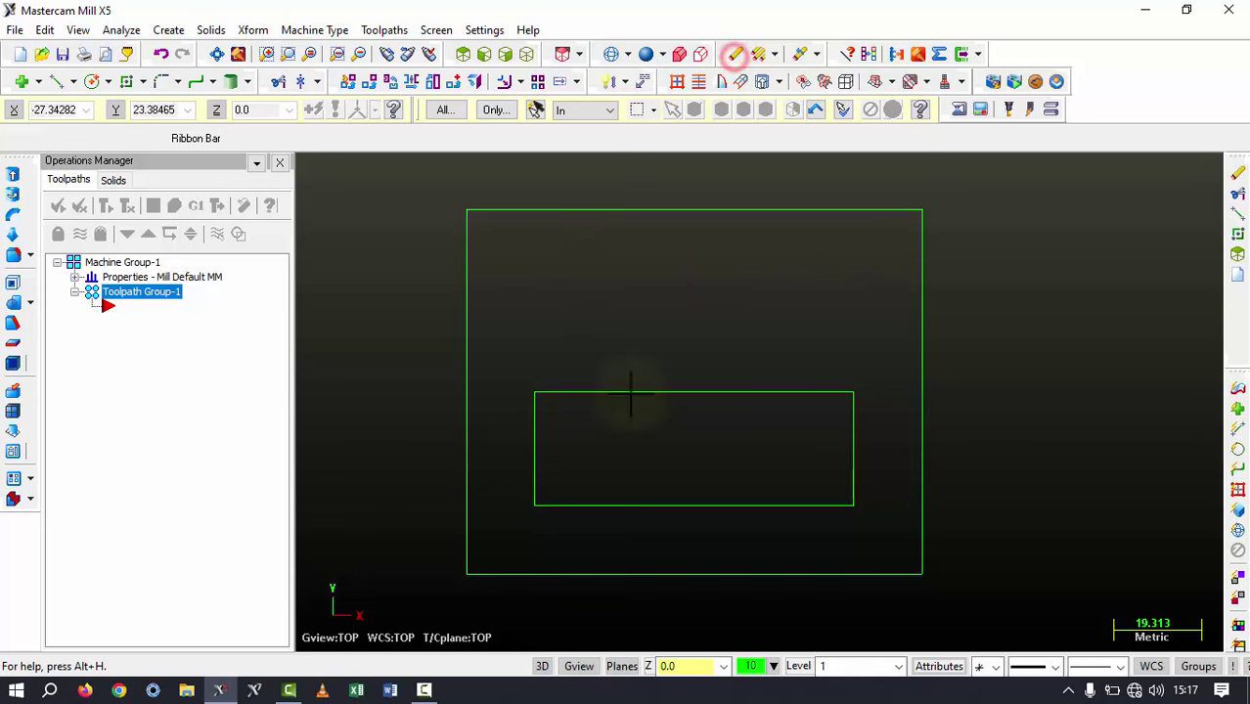
Fillet the inner outline's bottom-left and bottom-right corners with radius 5
{"action": "left_click", "coordinate": [163, 84]}
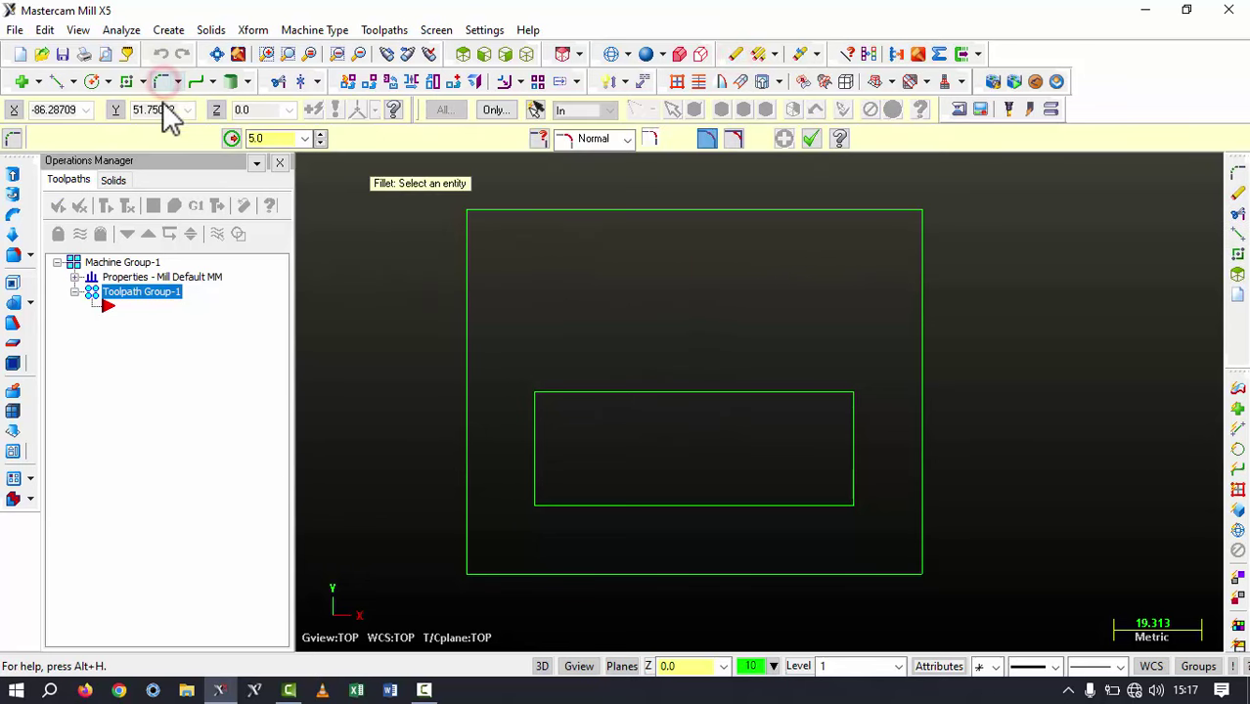
{"action": "double_click", "coordinate": [259, 138]}
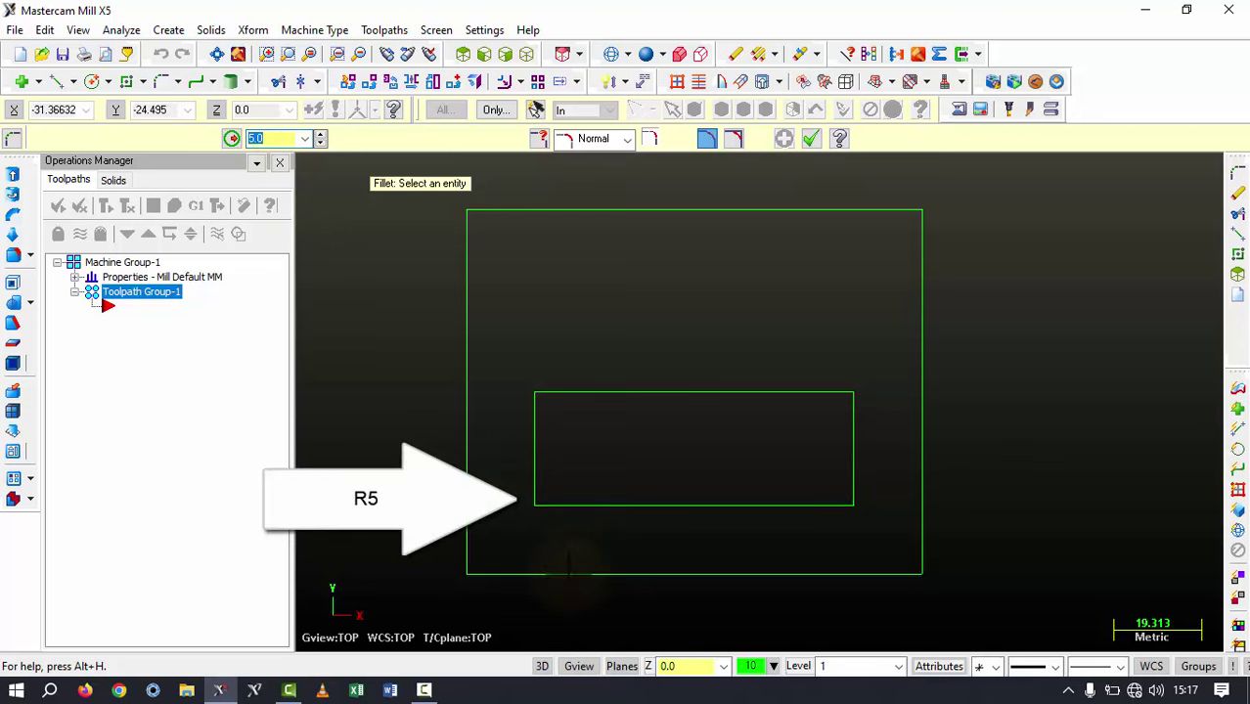
{"action": "left_click", "coordinate": [533, 478]}
{"action": "left_click", "coordinate": [586, 504]}
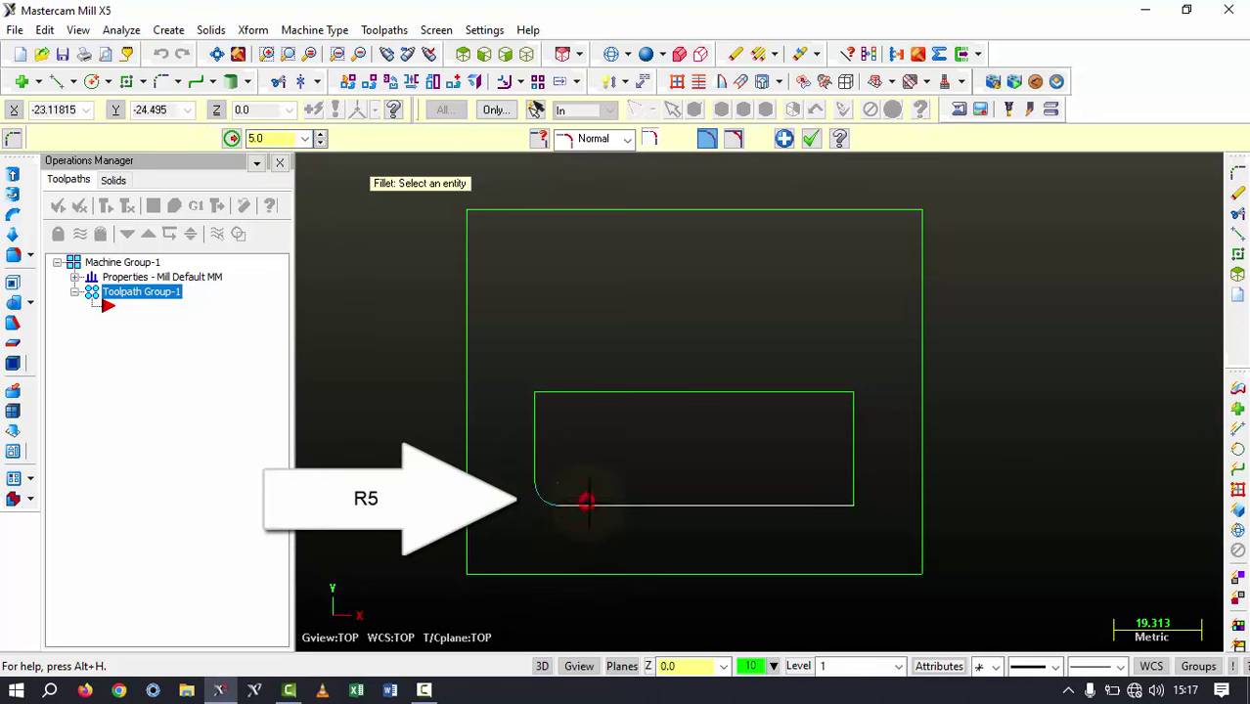
{"action": "left_click", "coordinate": [852, 465]}
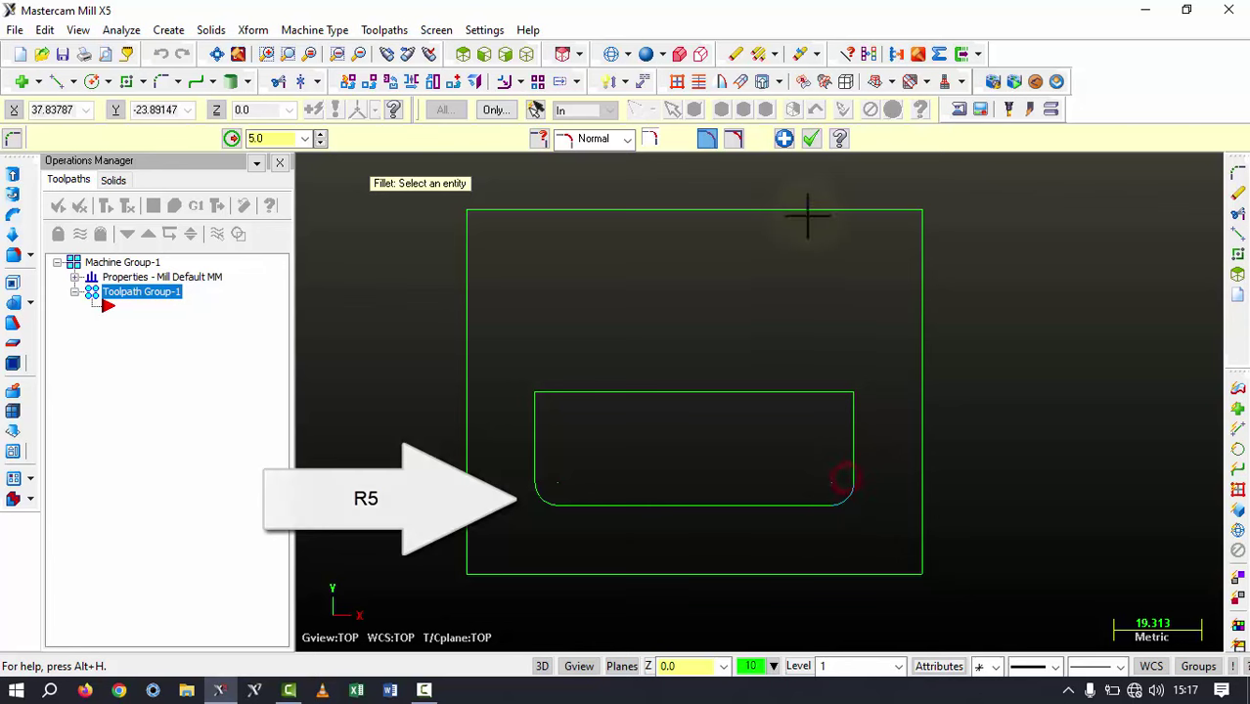
{"action": "left_click", "coordinate": [809, 143]}
{"action": "scroll", "coordinate": [564, 366], "scroll_direction": "down", "scroll_amount": 2}
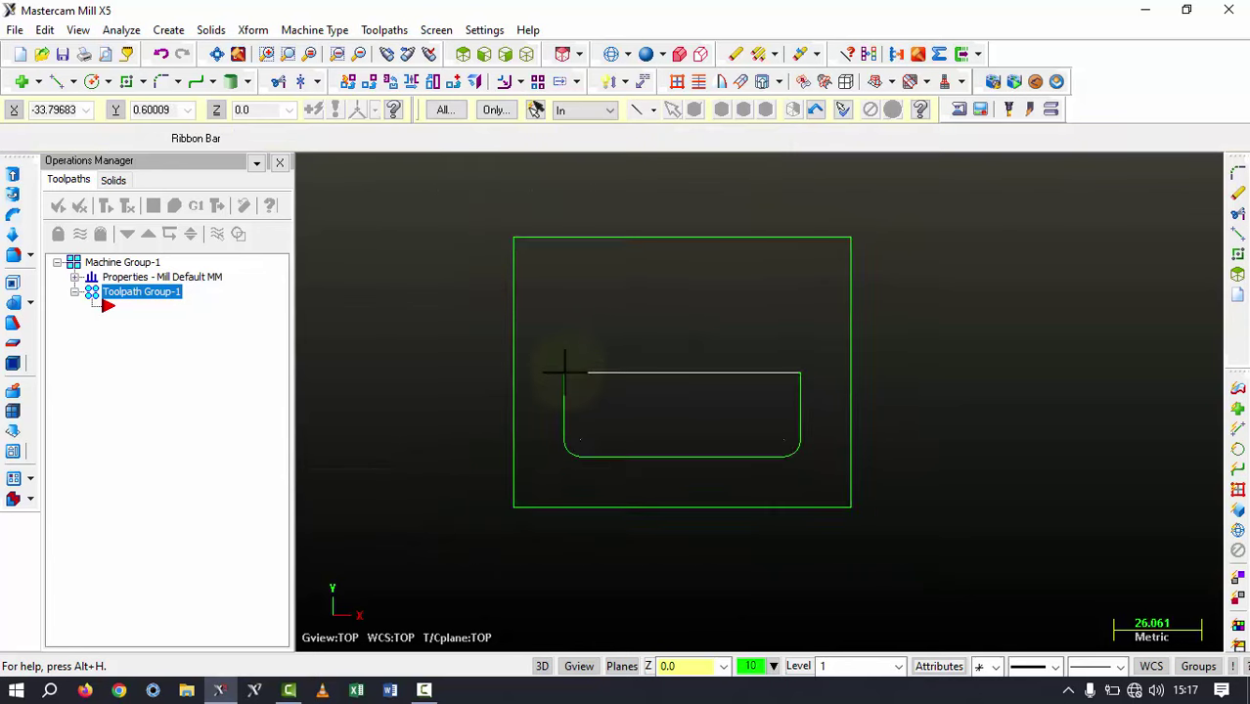
{"action": "scroll", "coordinate": [573, 418], "scroll_direction": "down", "scroll_amount": 1}
{"action": "scroll", "coordinate": [590, 447], "scroll_direction": "up", "scroll_amount": 1}
{"action": "scroll", "coordinate": [568, 401], "scroll_direction": "down", "scroll_amount": 1}
{"action": "scroll", "coordinate": [533, 318], "scroll_direction": "up", "scroll_amount": 1}
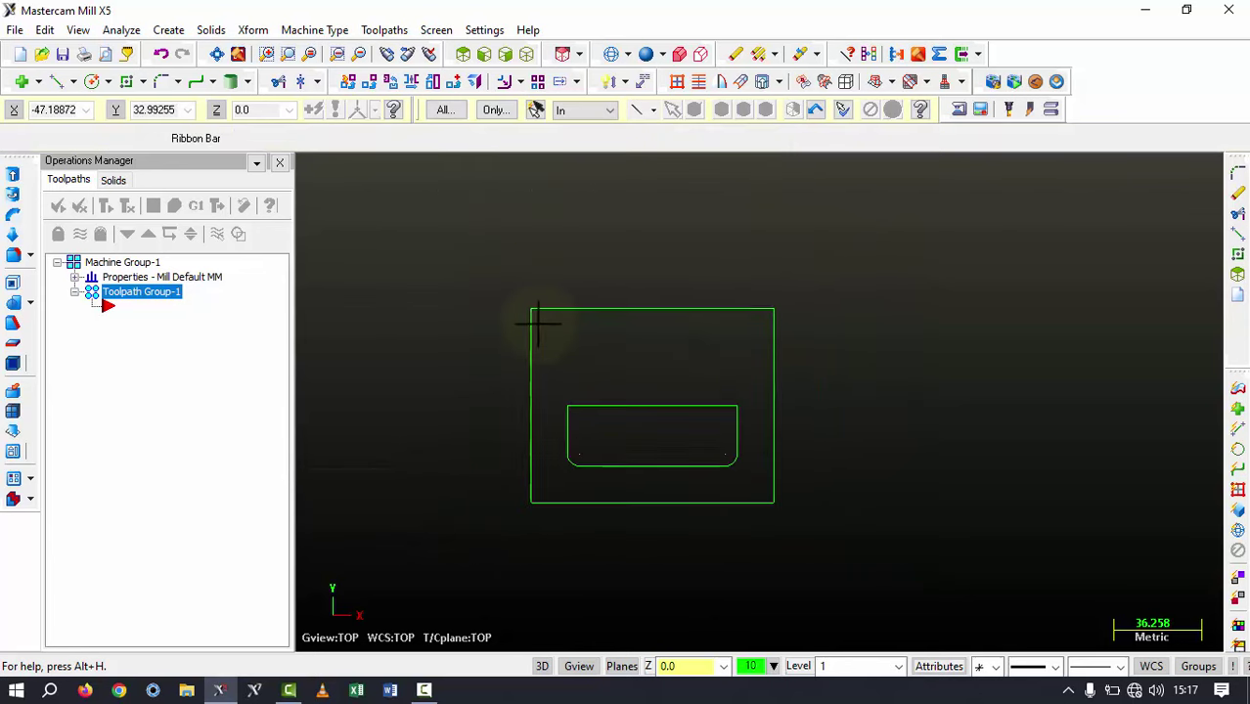
Switch to isometric view and chain the outer rectangle for a solid extrusion
{"action": "left_click", "coordinate": [527, 54]}
{"action": "scroll", "coordinate": [809, 372], "scroll_direction": "down", "scroll_amount": 1}
{"action": "scroll", "coordinate": [664, 307], "scroll_direction": "up", "scroll_amount": 1}
{"action": "scroll", "coordinate": [648, 225], "scroll_direction": "up", "scroll_amount": 1}
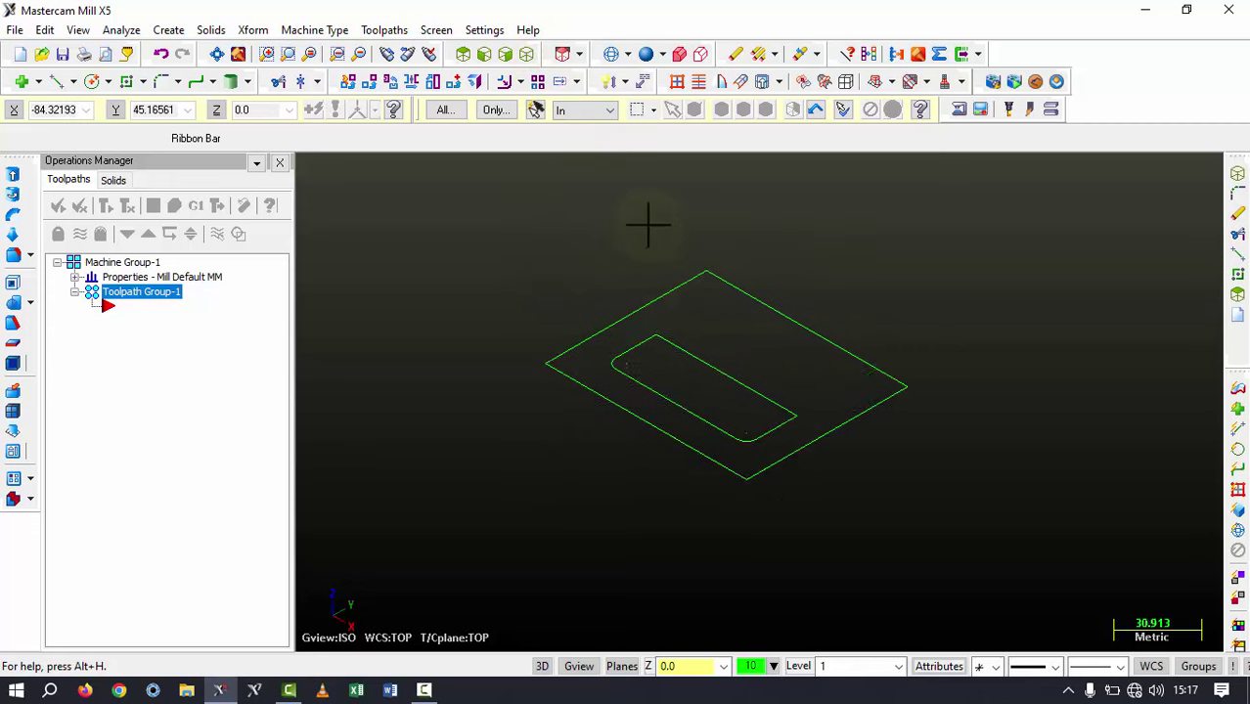
{"action": "scroll", "coordinate": [648, 225], "scroll_direction": "up", "scroll_amount": 1}
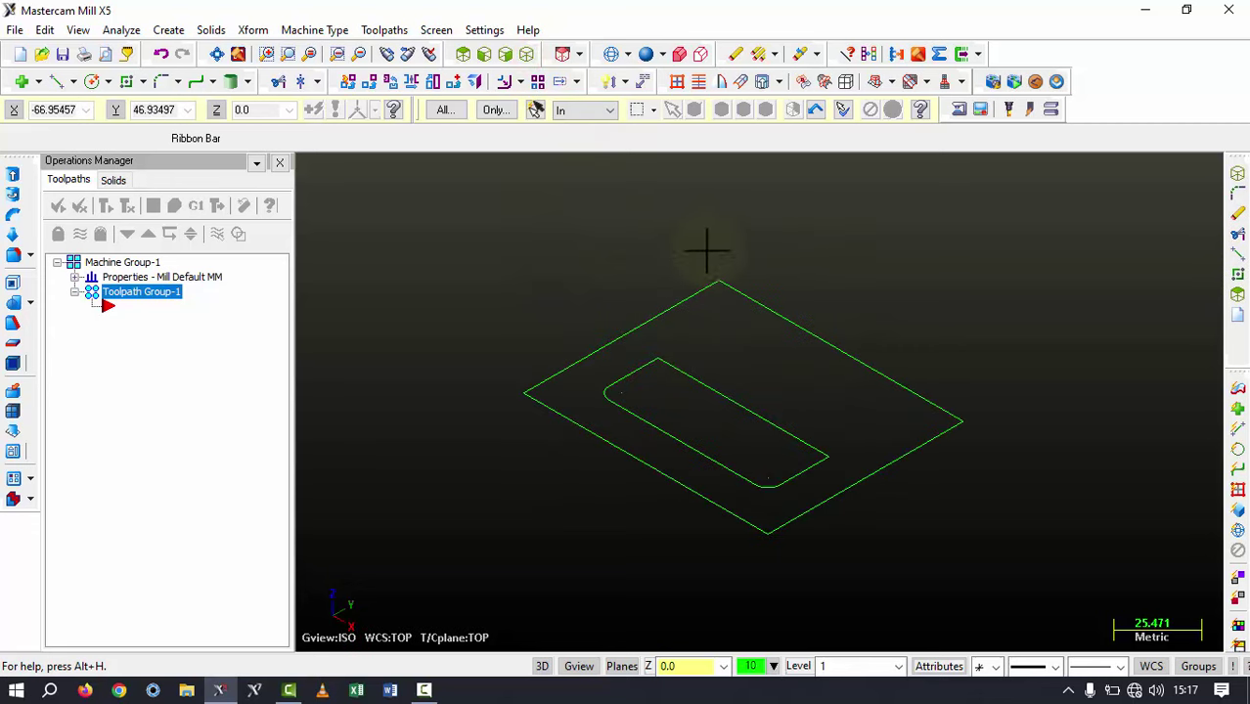
{"action": "left_click", "coordinate": [210, 29]}
{"action": "left_click", "coordinate": [246, 52]}
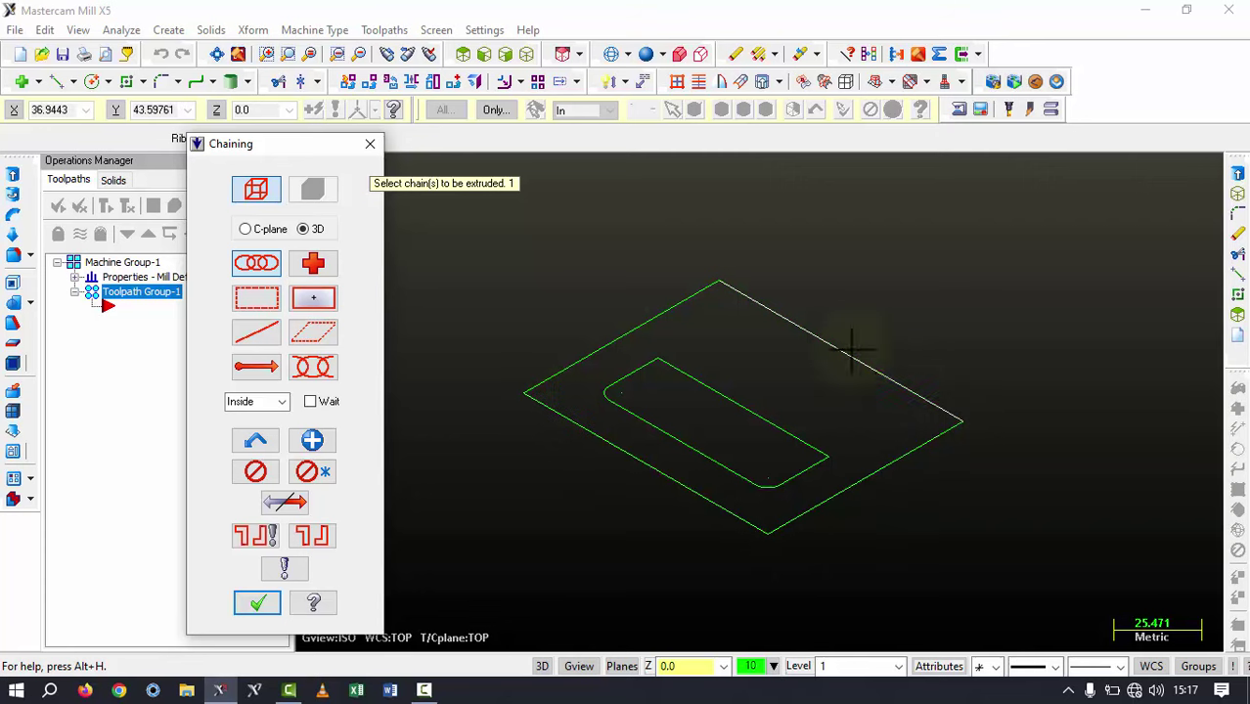
{"action": "left_click", "coordinate": [537, 405]}
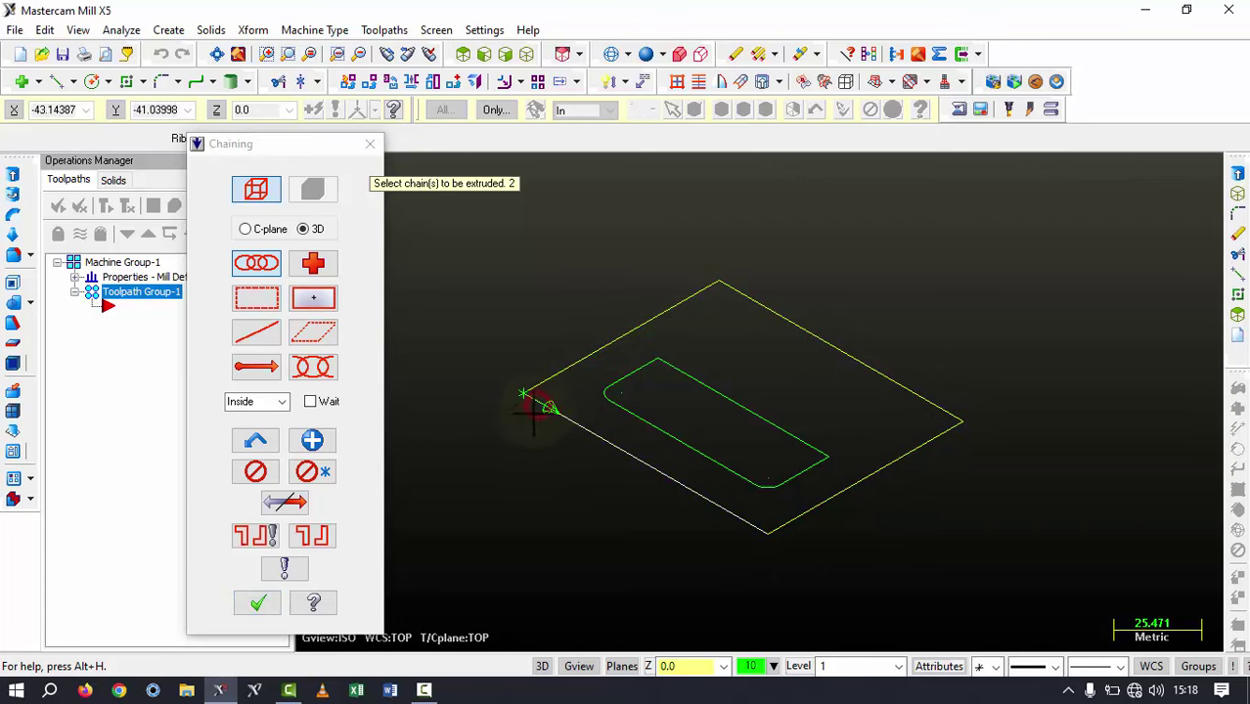
{"action": "left_click", "coordinate": [250, 604]}
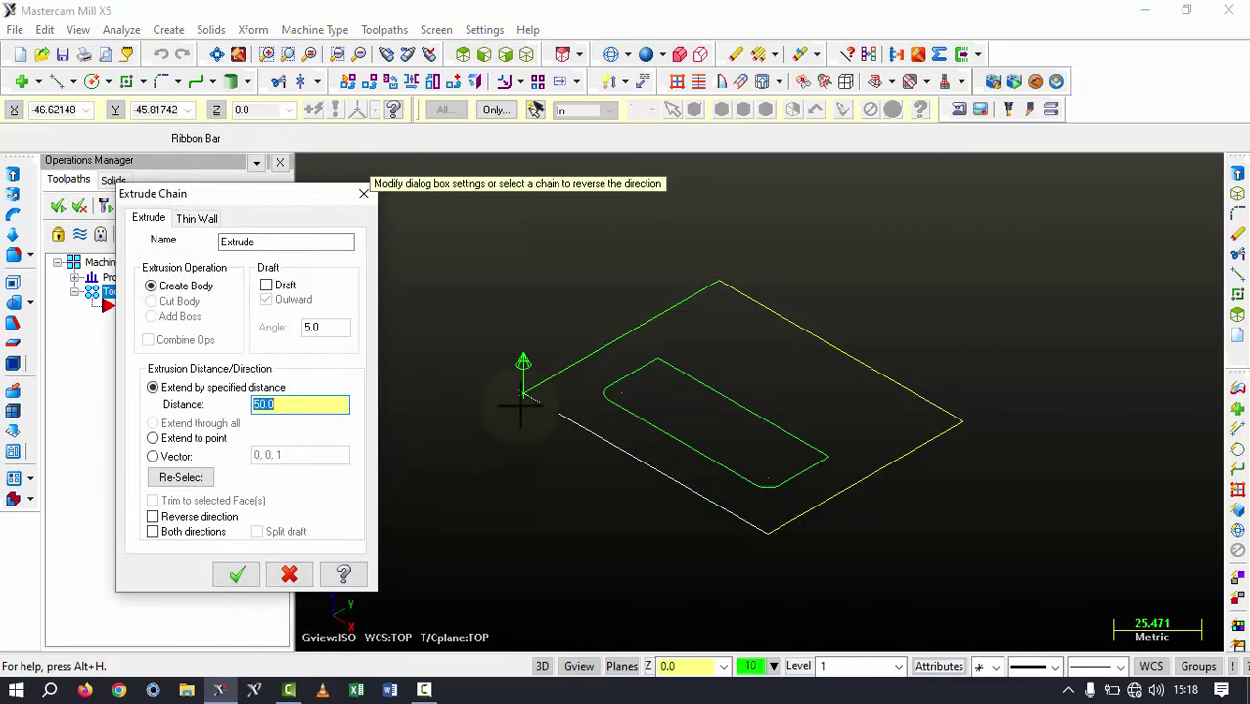
Extrude the rectangle 20.0 downward and show the block as wireframe
{"action": "left_click", "coordinate": [523, 401]}
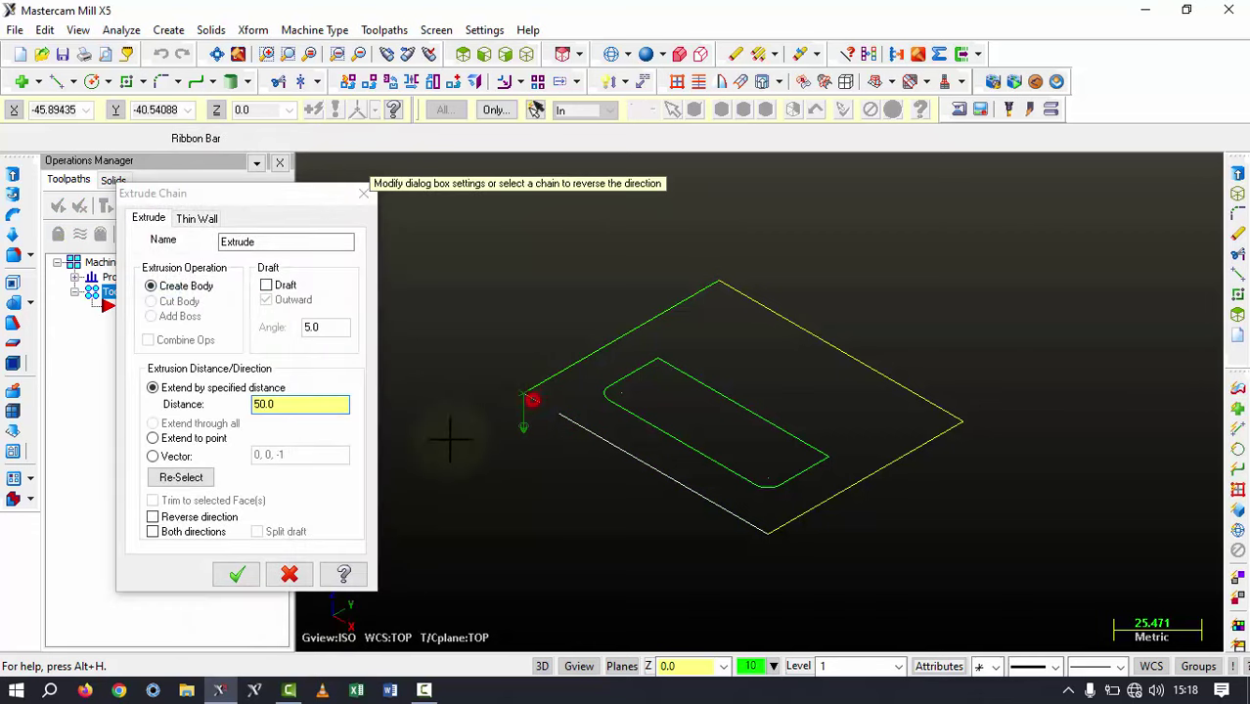
{"action": "left_click", "coordinate": [293, 406]}
{"action": "type", "text": "20"}
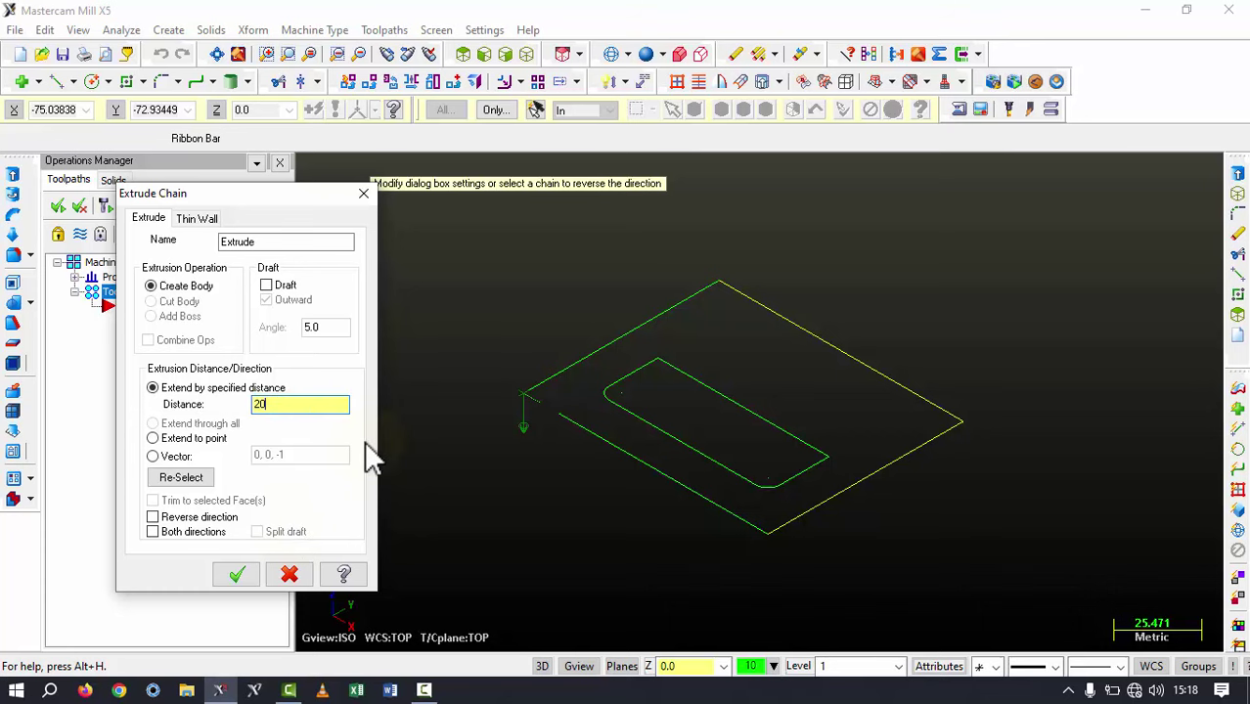
{"action": "type", "text": ".0"}
{"action": "key", "text": "Tab"}
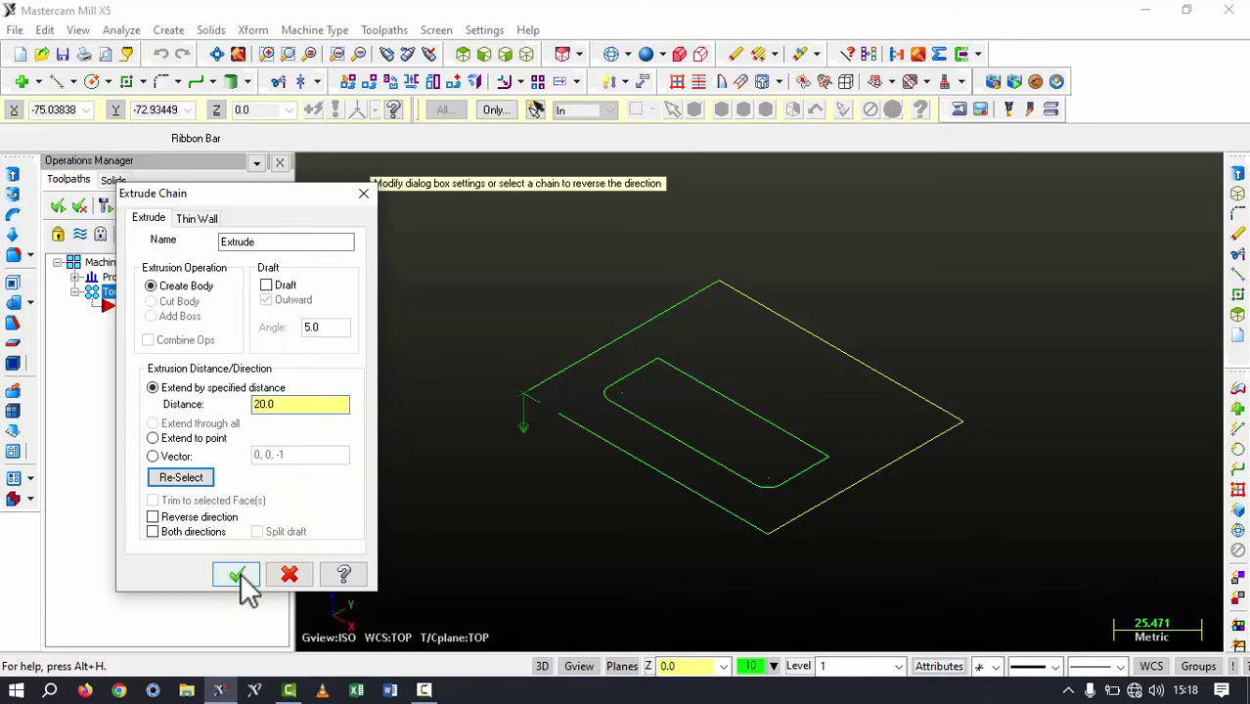
{"action": "left_click", "coordinate": [243, 577]}
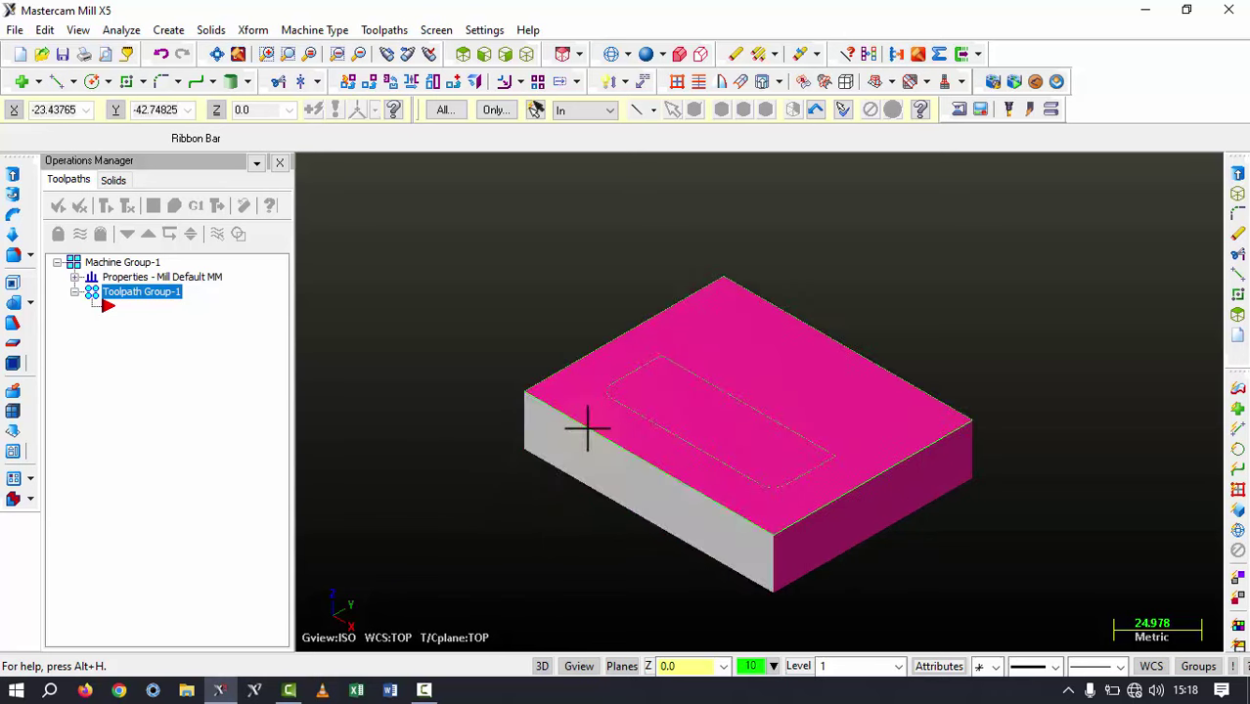
{"action": "left_click", "coordinate": [612, 54]}
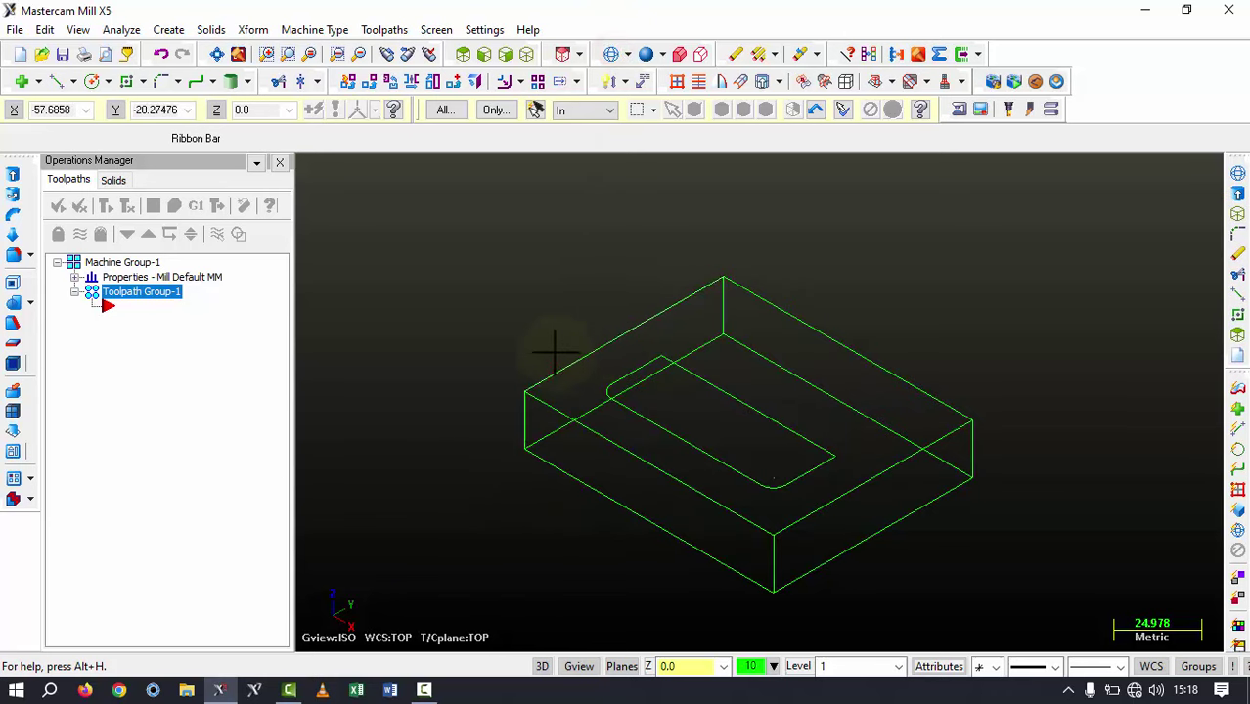
{"action": "scroll", "coordinate": [548, 328], "scroll_direction": "down", "scroll_amount": 2}
{"action": "scroll", "coordinate": [548, 328], "scroll_direction": "up", "scroll_amount": 1}
Revolve the rounded inner outline about its long edge, reversing the direction
{"action": "left_click", "coordinate": [212, 30]}
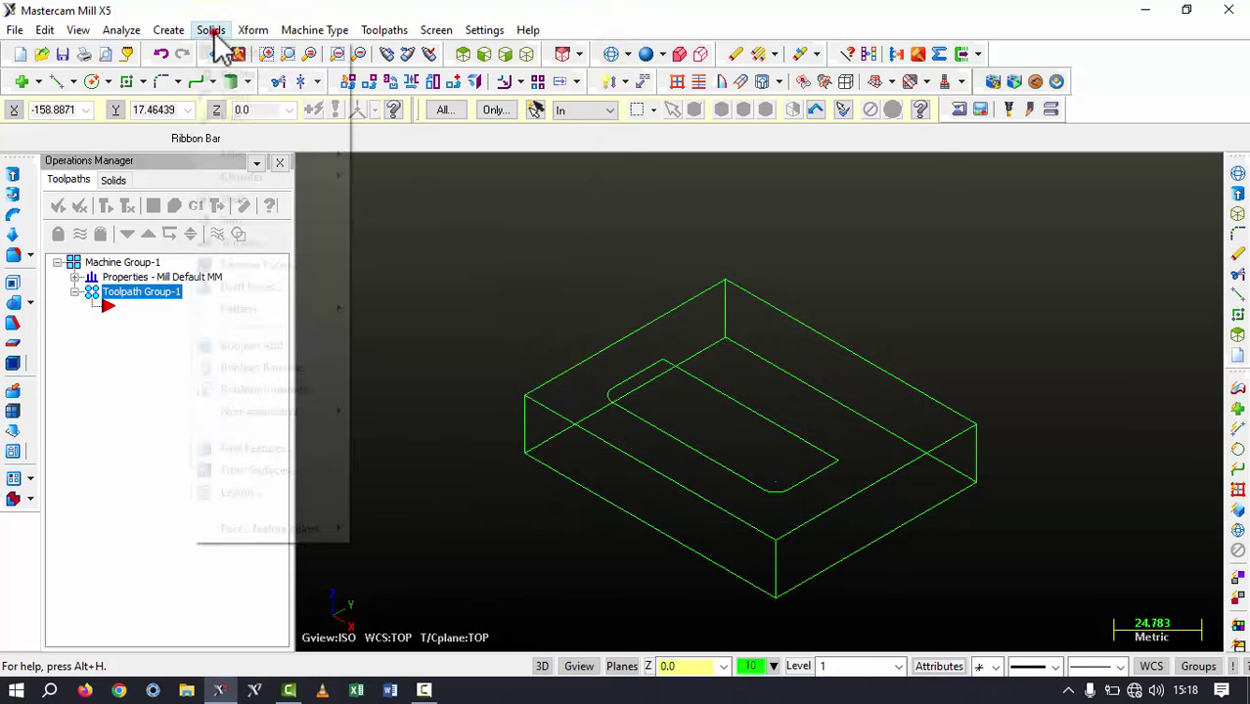
{"action": "left_click", "coordinate": [235, 71]}
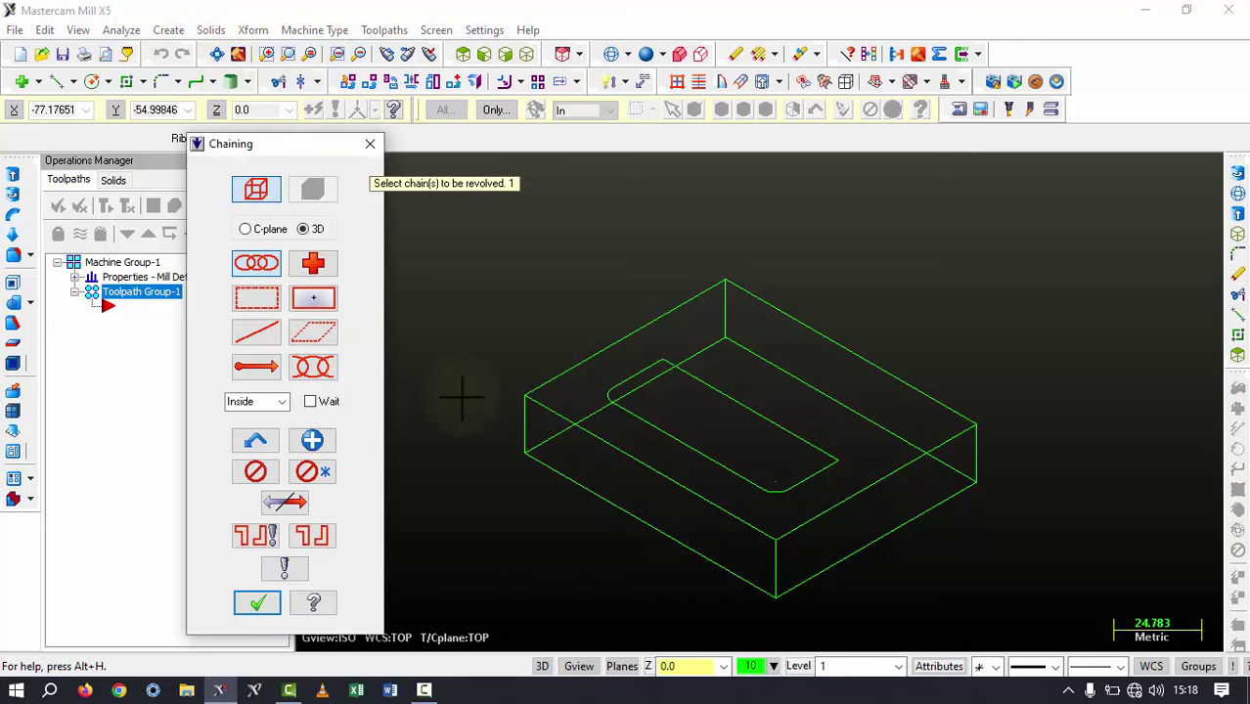
{"action": "left_click", "coordinate": [720, 392]}
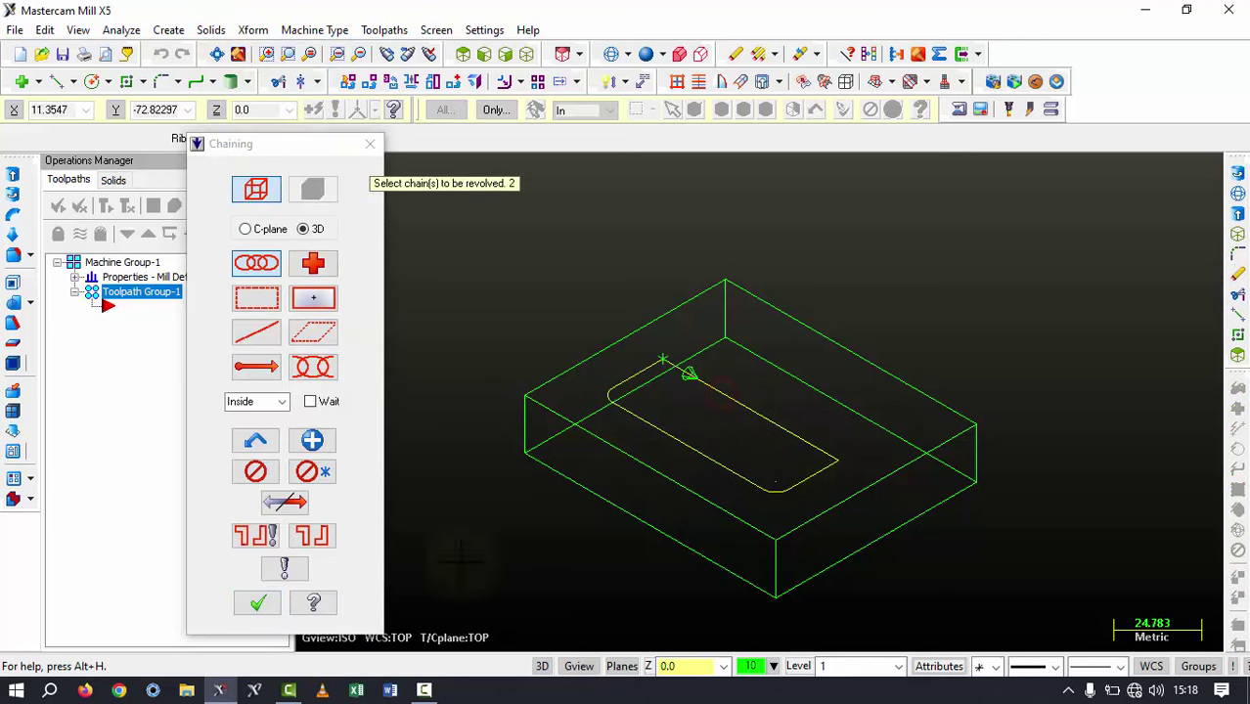
{"action": "left_click", "coordinate": [258, 602]}
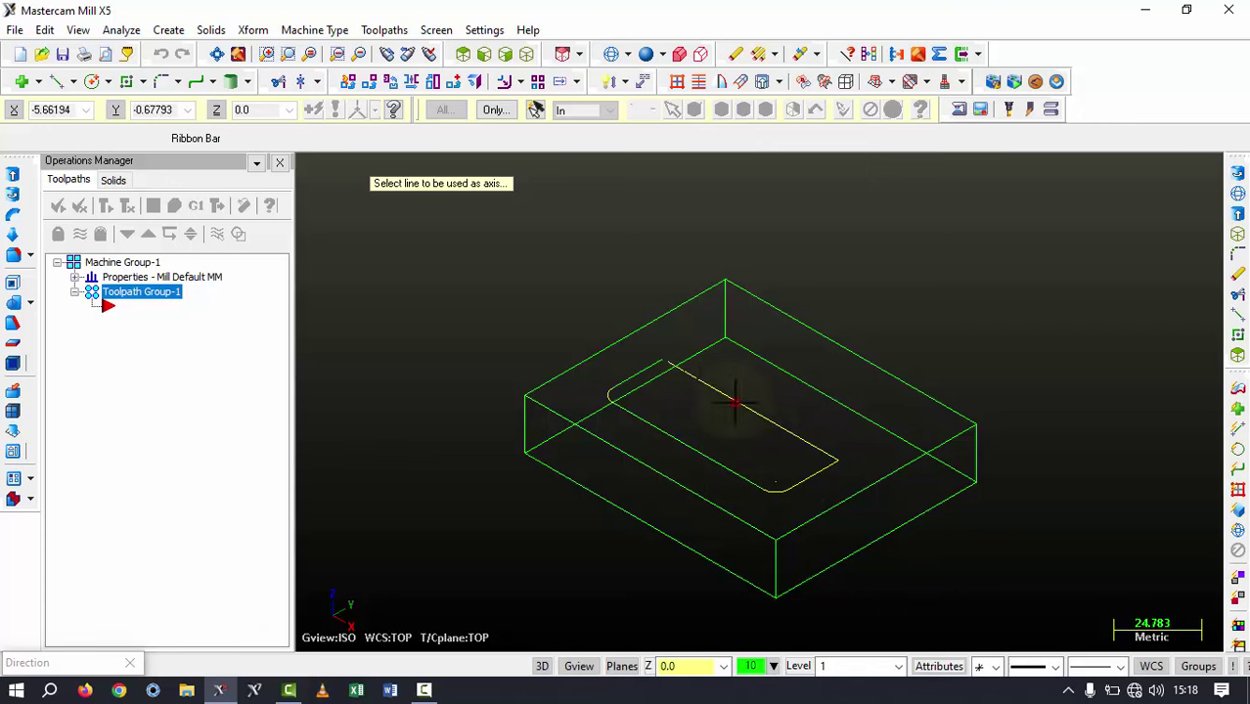
{"action": "left_click", "coordinate": [735, 401]}
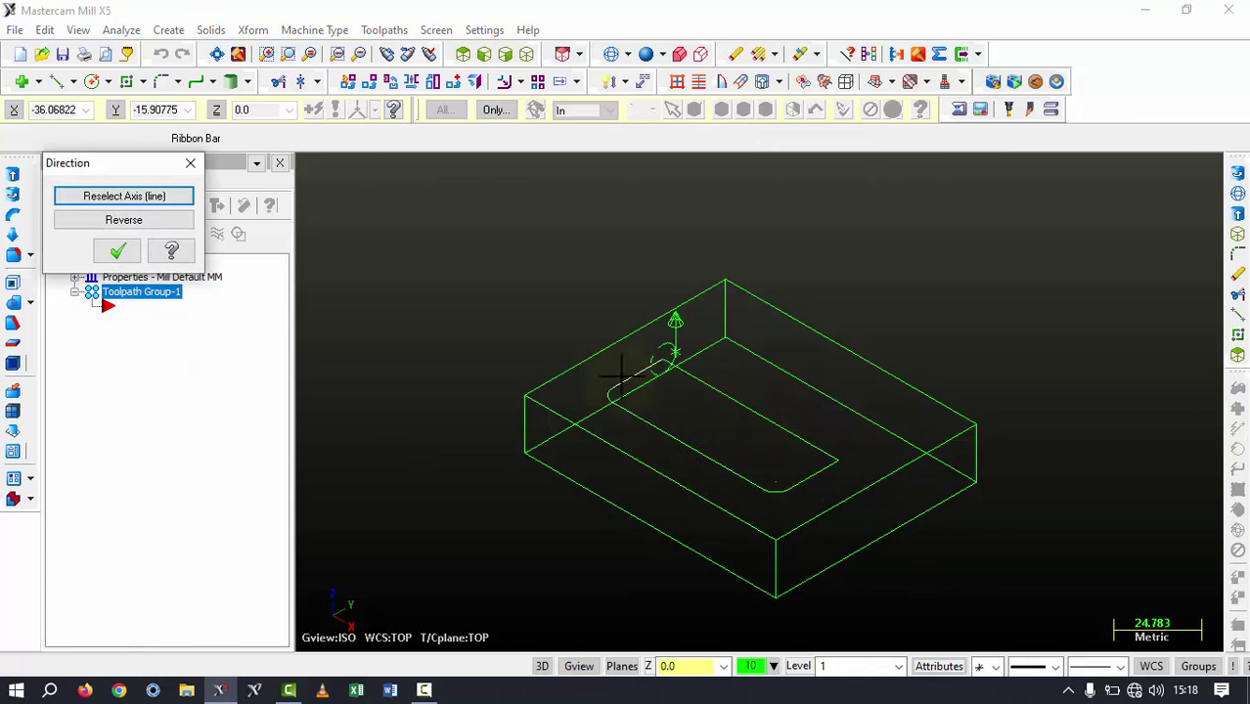
{"action": "left_click", "coordinate": [118, 220]}
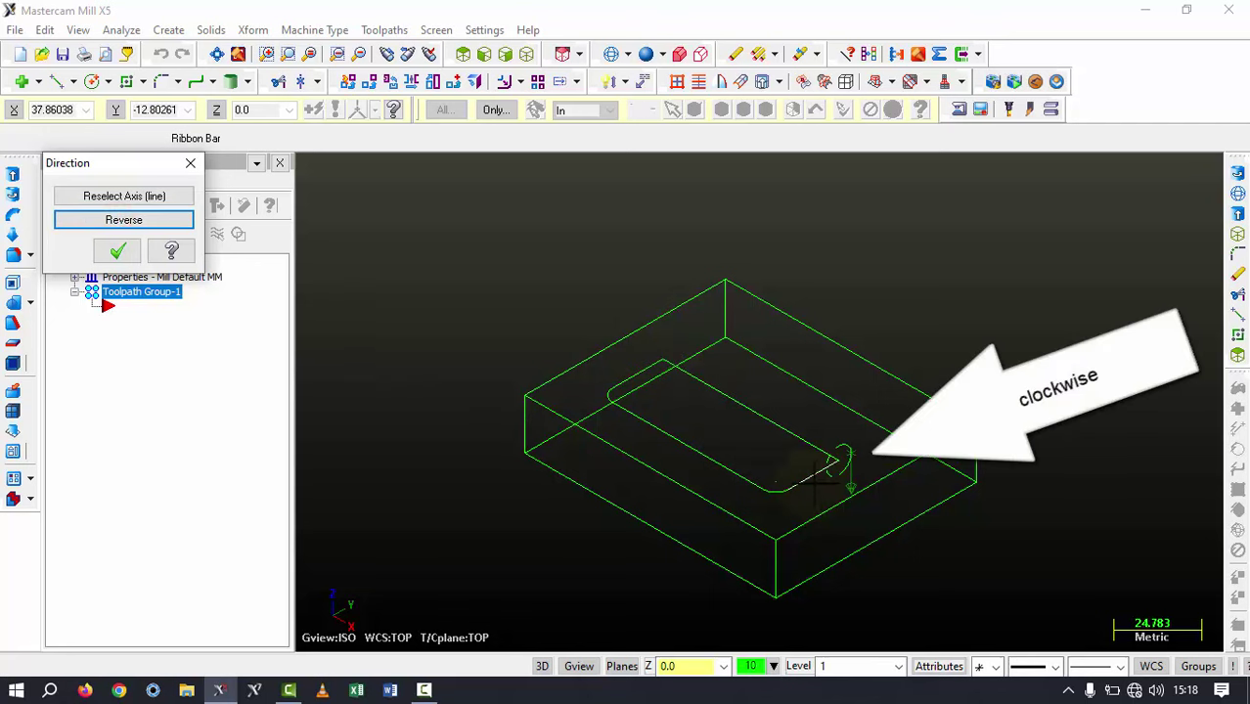
{"action": "scroll", "coordinate": [820, 471], "scroll_direction": "up", "scroll_amount": 2}
{"action": "scroll", "coordinate": [793, 442], "scroll_direction": "up", "scroll_amount": 1}
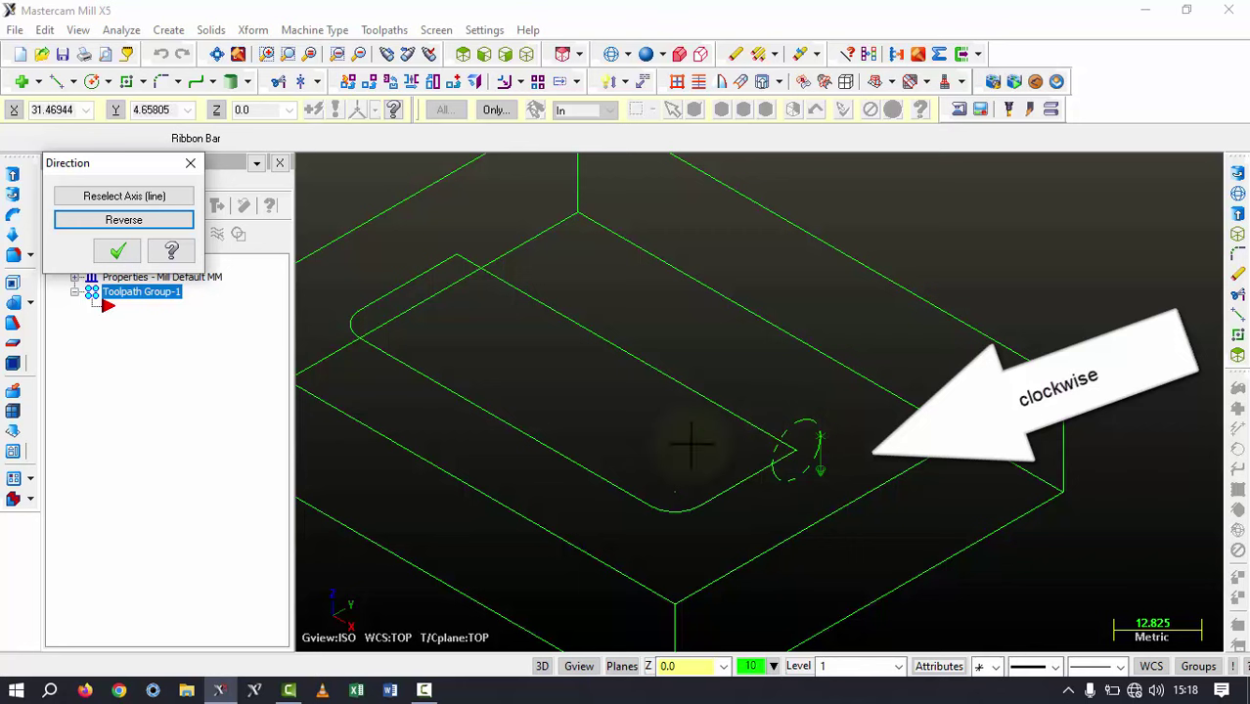
{"action": "left_click", "coordinate": [116, 251]}
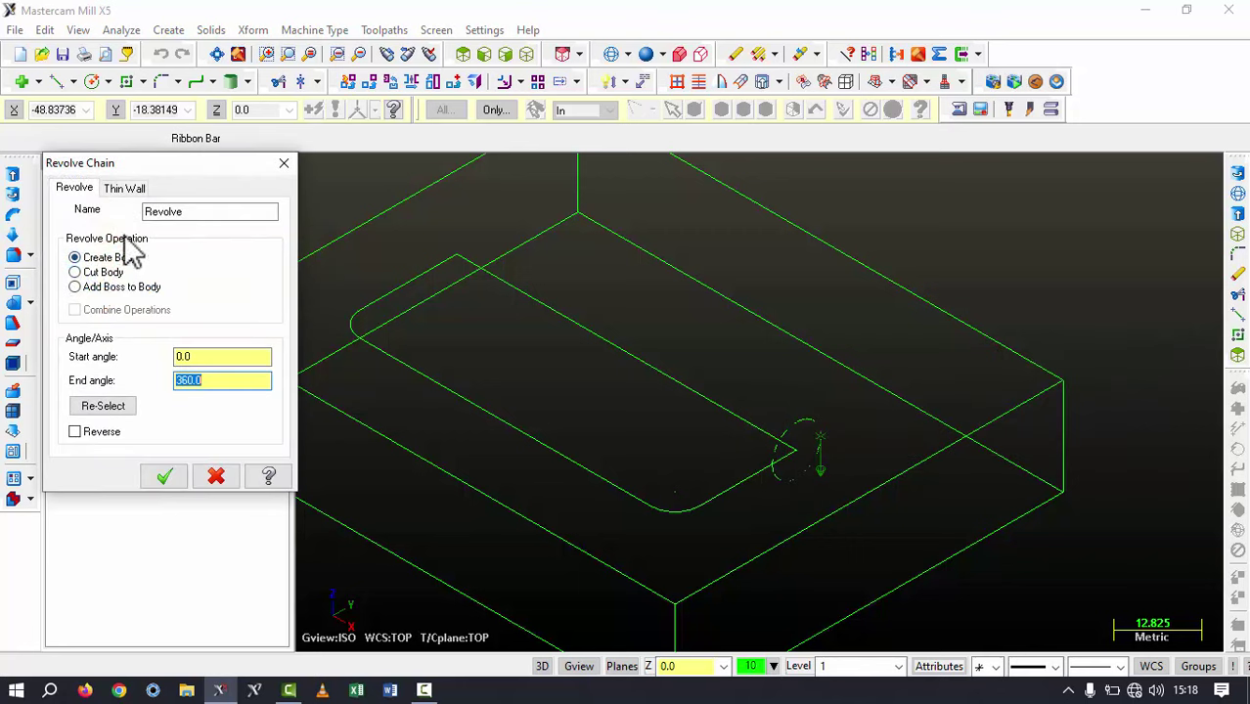
Add the revolve as a boss to the block with a 180° end angle
{"action": "left_click", "coordinate": [76, 289]}
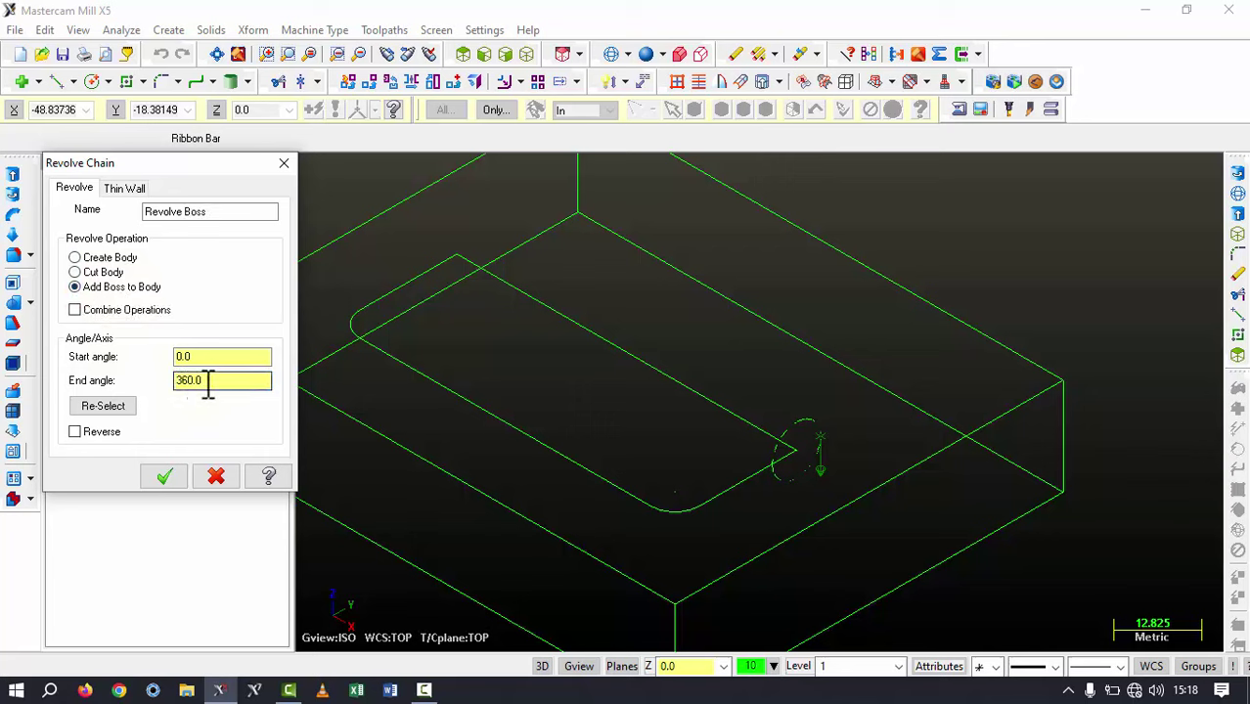
{"action": "left_click_drag", "start_coordinate": [209, 382], "coordinate": [147, 398]}
{"action": "type", "text": "180"}
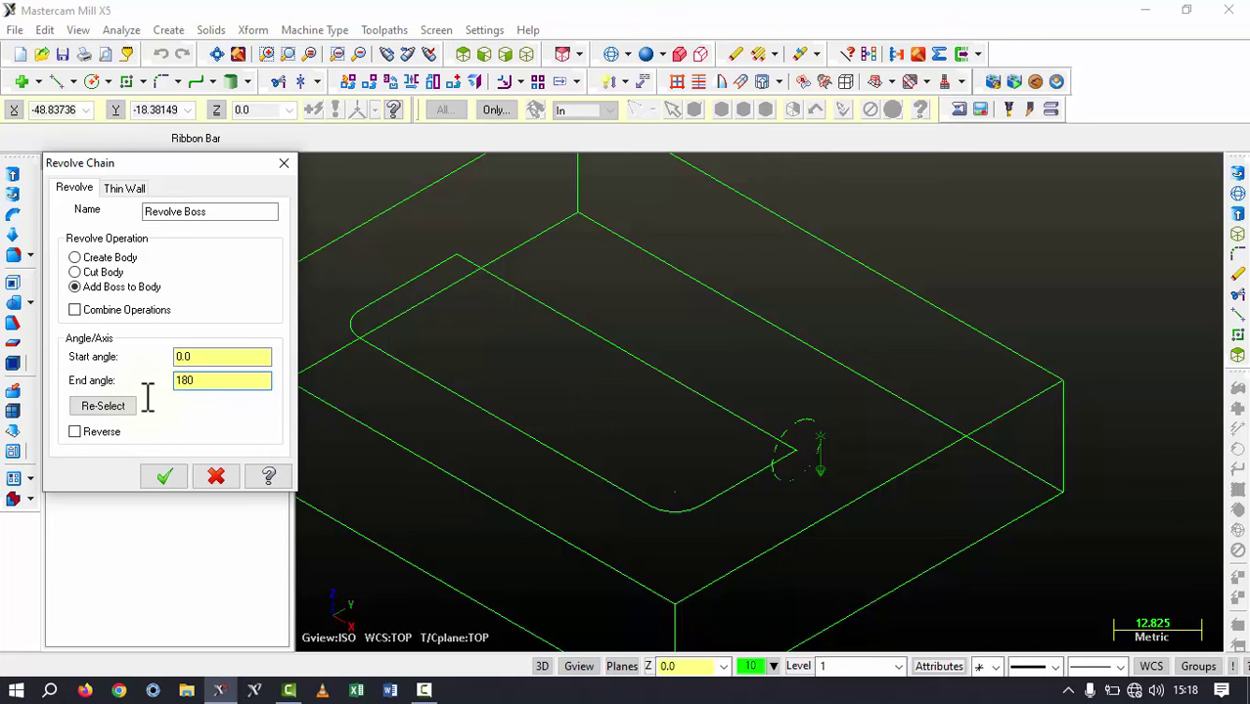
{"action": "left_click", "coordinate": [163, 476]}
{"action": "scroll", "coordinate": [615, 161], "scroll_direction": "down", "scroll_amount": 2}
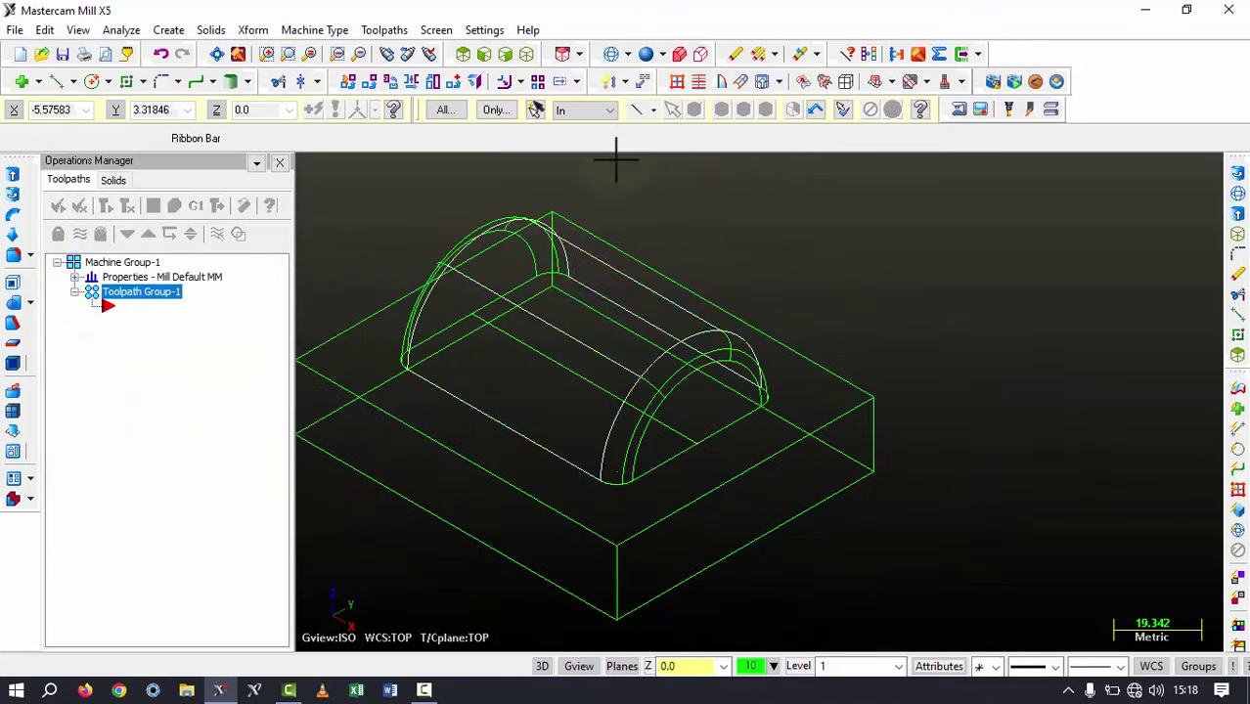
{"action": "left_click", "coordinate": [647, 54]}
{"action": "scroll", "coordinate": [762, 418], "scroll_direction": "down", "scroll_amount": 1}
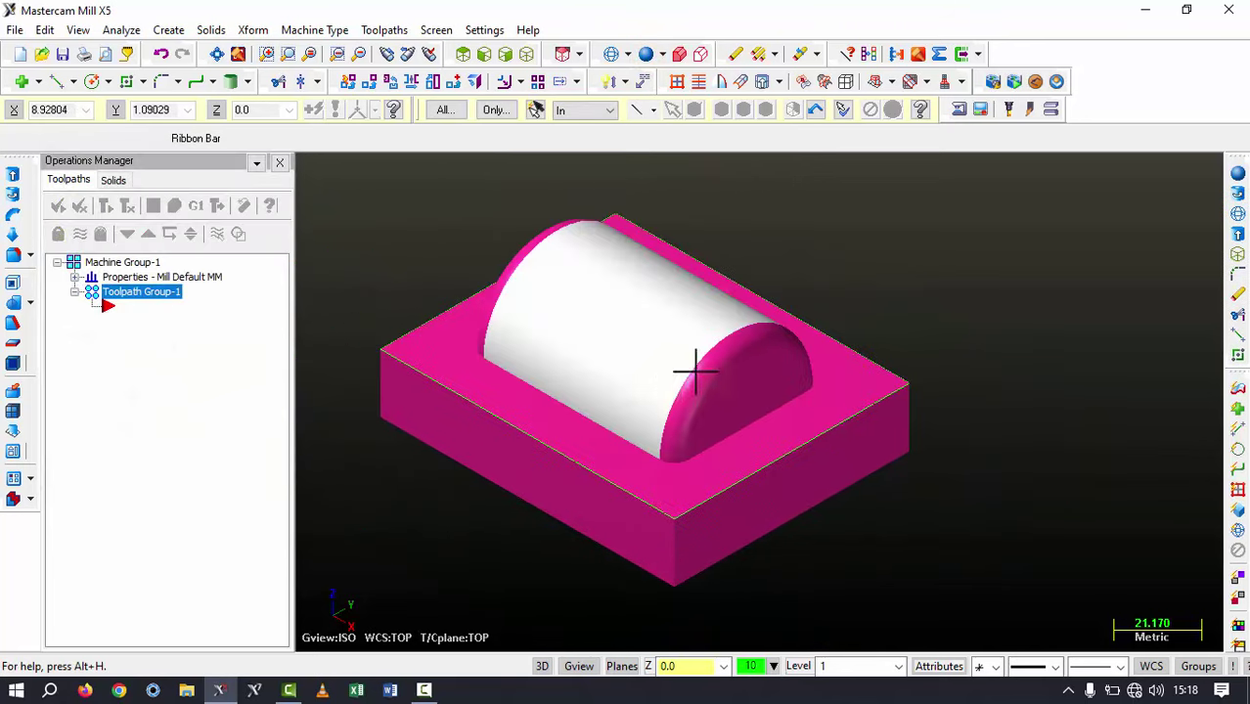
{"action": "middle_click_drag", "start_coordinate": [697, 371], "coordinate": [697, 372]}
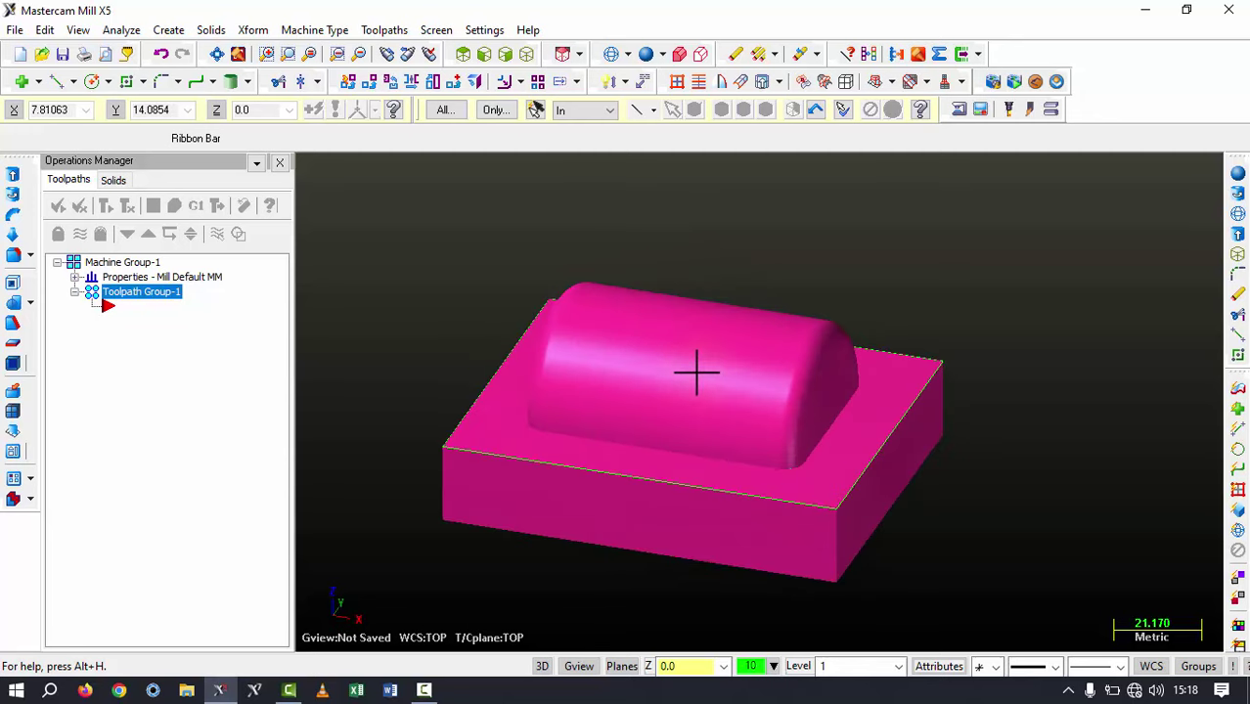
{"action": "mouse_move", "coordinate": [659, 287]}
{"action": "middle_mouse_down"}
{"action": "mouse_move", "coordinate": [712, 307]}
{"action": "mouse_move", "coordinate": [711, 321]}
{"action": "mouse_move", "coordinate": [654, 324]}
{"action": "mouse_move", "coordinate": [661, 288]}
{"action": "mouse_move", "coordinate": [690, 294]}
{"action": "middle_mouse_up"}
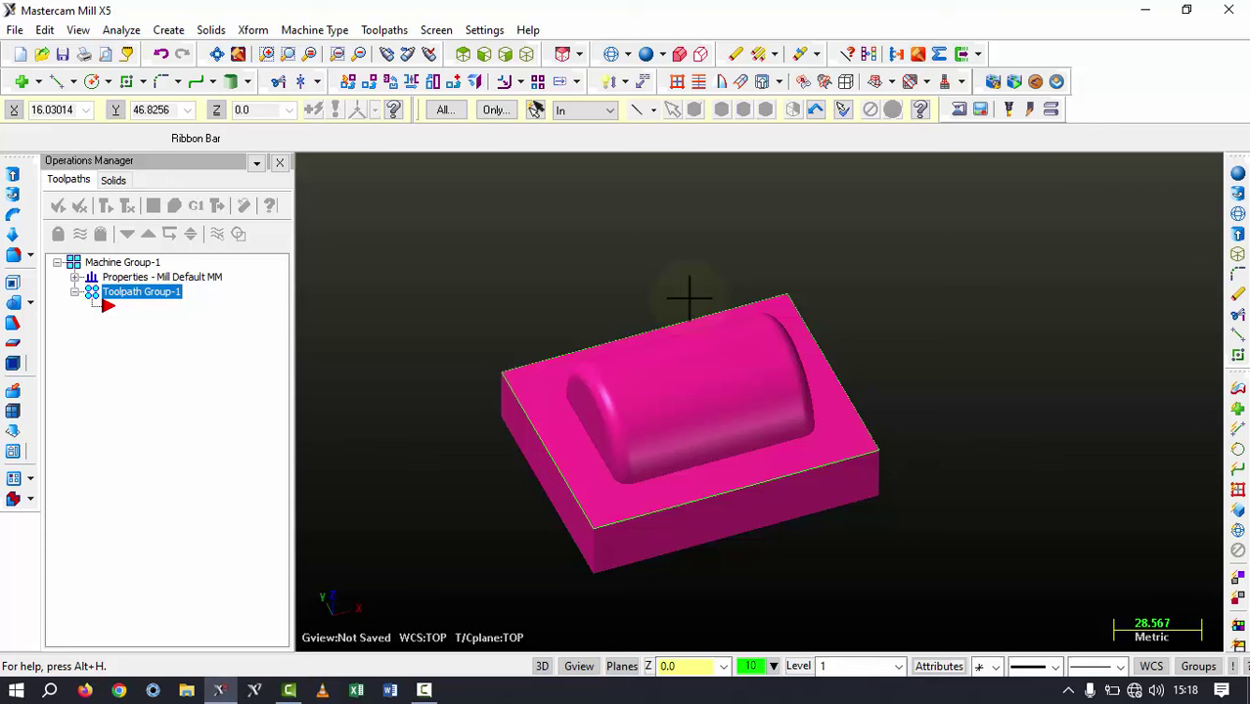
{"action": "key", "text": "F9"}
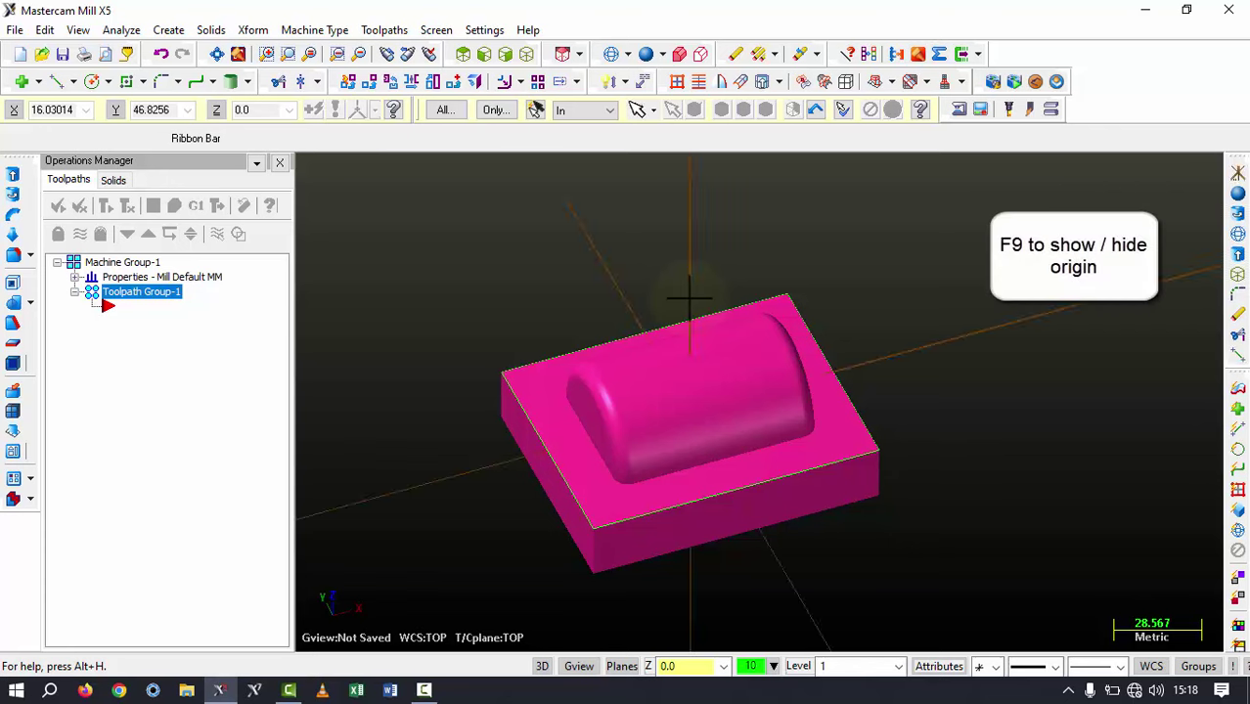
{"action": "scroll", "coordinate": [655, 336], "scroll_direction": "down", "scroll_amount": 1}
{"action": "scroll", "coordinate": [614, 392], "scroll_direction": "down", "scroll_amount": 1}
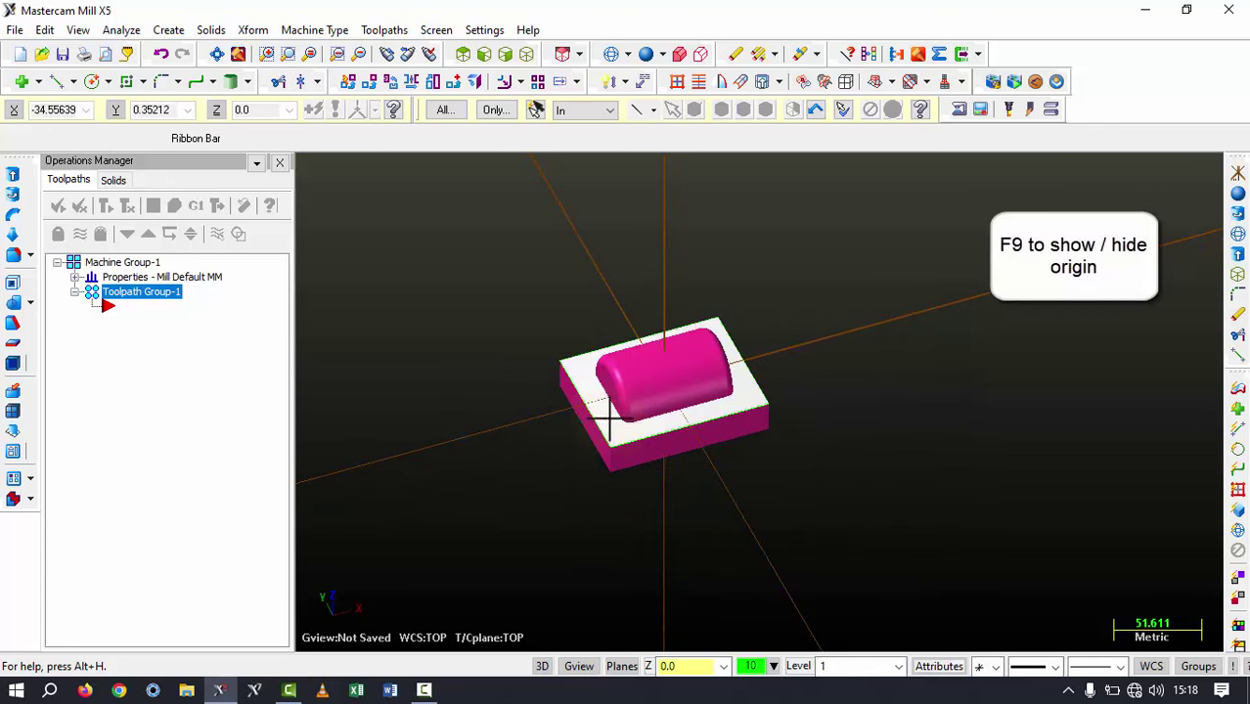
{"action": "mouse_move", "coordinate": [606, 423]}
{"action": "middle_mouse_down"}
{"action": "mouse_move", "coordinate": [629, 363]}
{"action": "mouse_move", "coordinate": [662, 341]}
{"action": "mouse_move", "coordinate": [641, 324]}
{"action": "mouse_move", "coordinate": [695, 336]}
{"action": "mouse_move", "coordinate": [698, 349]}
{"action": "middle_mouse_up"}
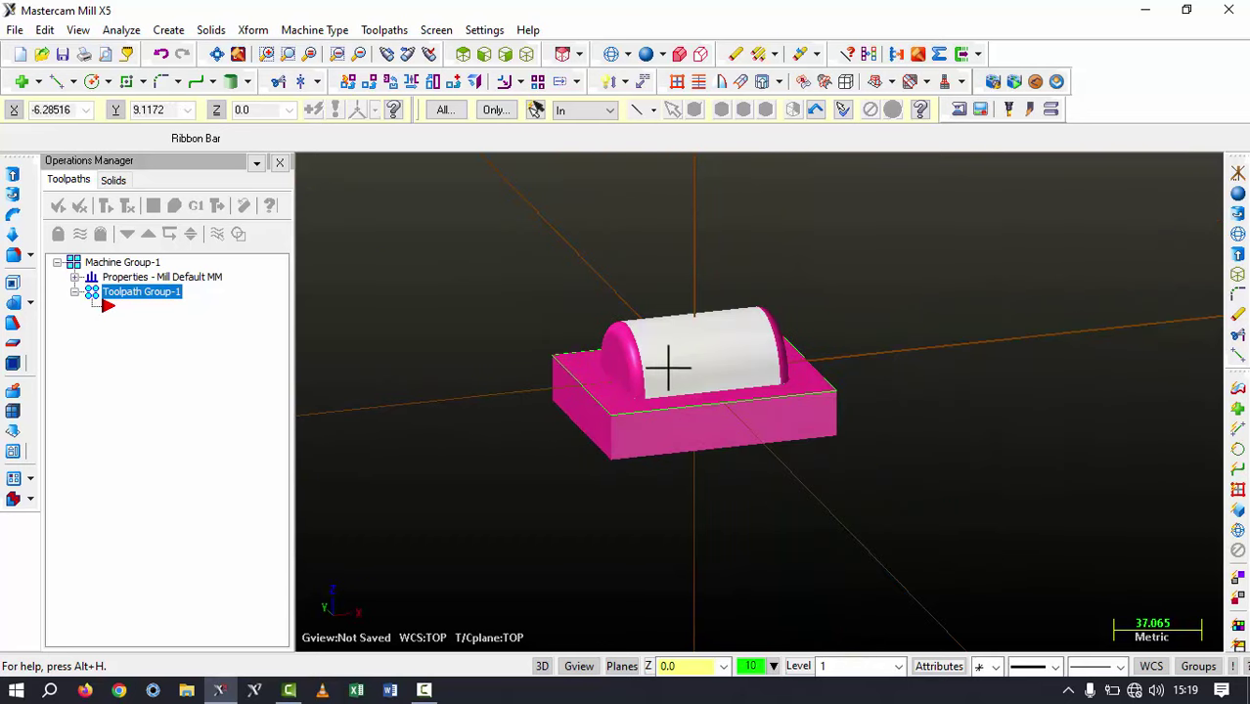
{"action": "scroll", "coordinate": [646, 362], "scroll_direction": "up", "scroll_amount": 1}
{"action": "scroll", "coordinate": [638, 362], "scroll_direction": "up", "scroll_amount": 1}
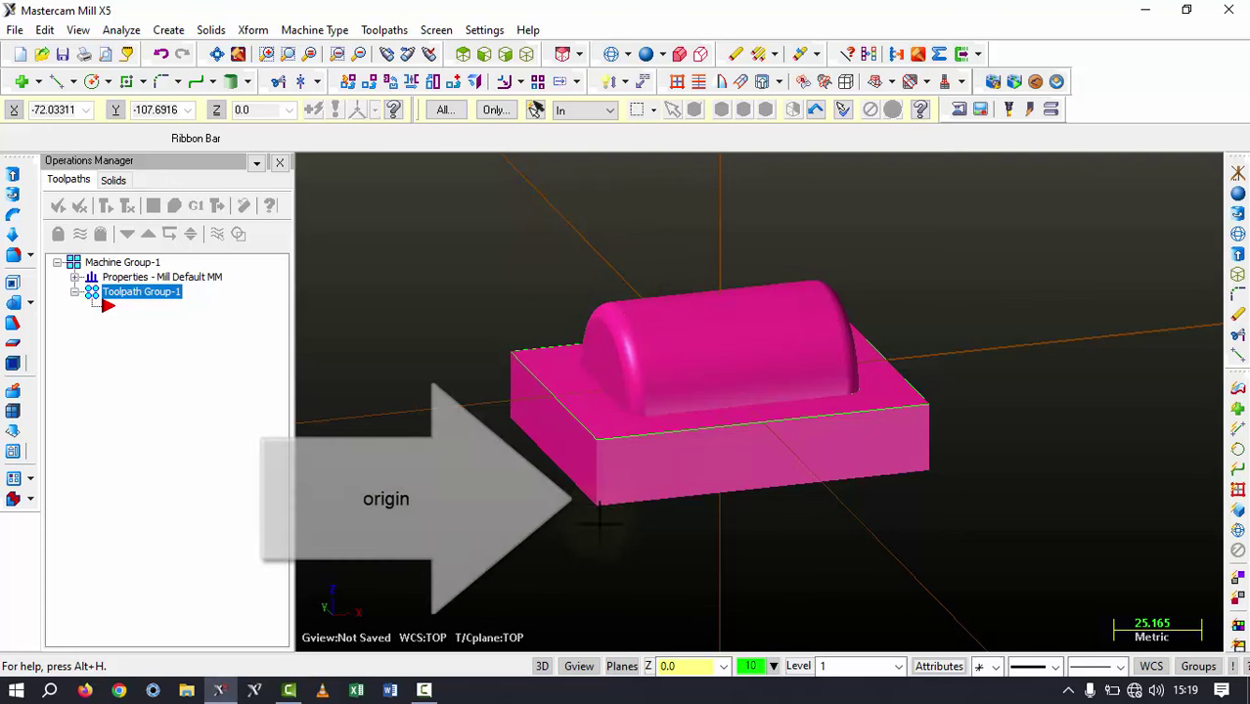
Move the block's bottom front-left corner to the origin, then inspect the part
{"action": "left_click", "coordinate": [453, 81]}
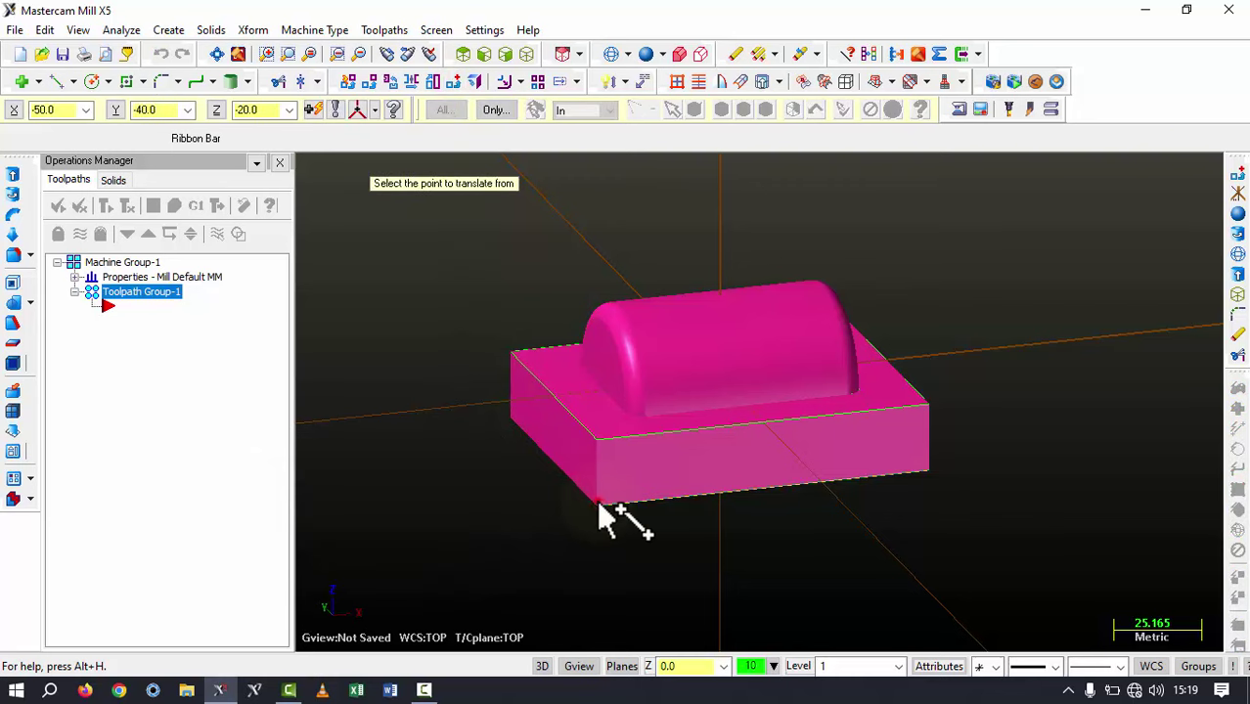
{"action": "left_click", "coordinate": [598, 503]}
{"action": "mouse_move", "coordinate": [563, 287]}
{"action": "middle_mouse_down"}
{"action": "mouse_move", "coordinate": [684, 279]}
{"action": "mouse_move", "coordinate": [670, 330]}
{"action": "mouse_move", "coordinate": [739, 308]}
{"action": "mouse_move", "coordinate": [790, 265]}
{"action": "mouse_move", "coordinate": [825, 268]}
{"action": "mouse_move", "coordinate": [779, 315]}
{"action": "mouse_move", "coordinate": [696, 474]}
{"action": "middle_mouse_up"}
{"action": "scroll", "coordinate": [762, 277], "scroll_direction": "up", "scroll_amount": 3}
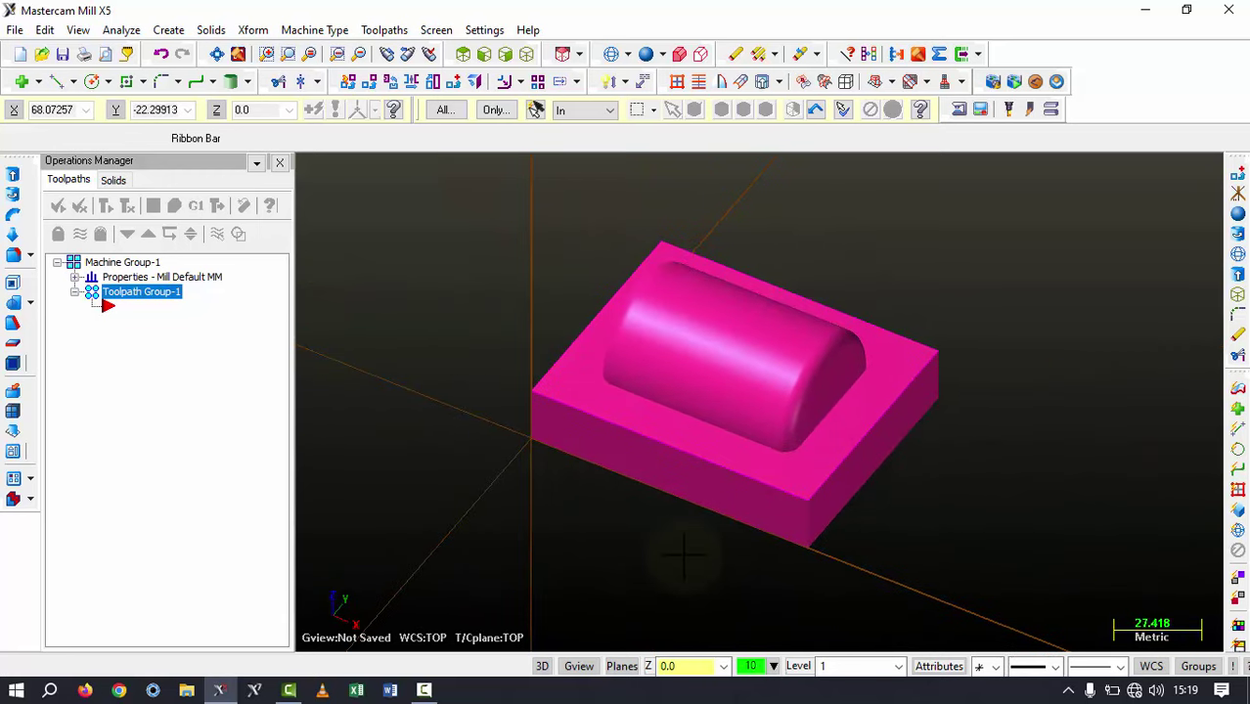
{"action": "scroll", "coordinate": [625, 475], "scroll_direction": "down", "scroll_amount": 2}
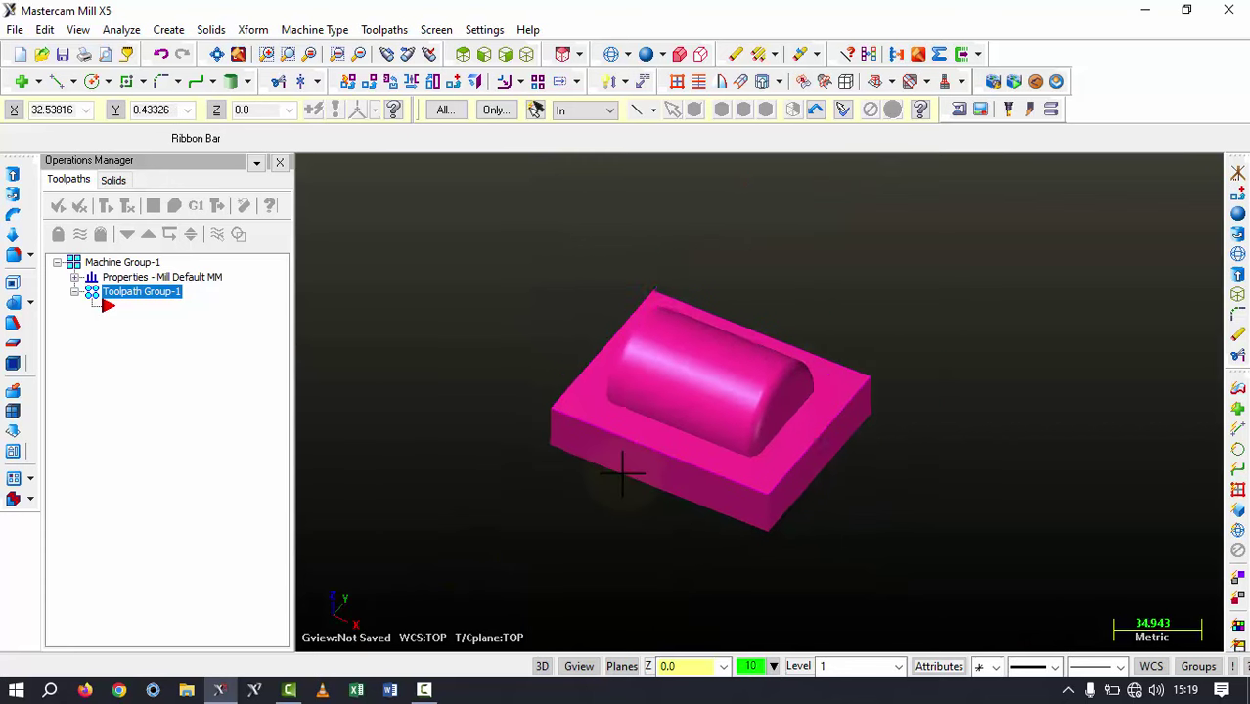
{"action": "scroll", "coordinate": [625, 455], "scroll_direction": "up", "scroll_amount": 1}
{"action": "scroll", "coordinate": [647, 382], "scroll_direction": "down", "scroll_amount": 2}
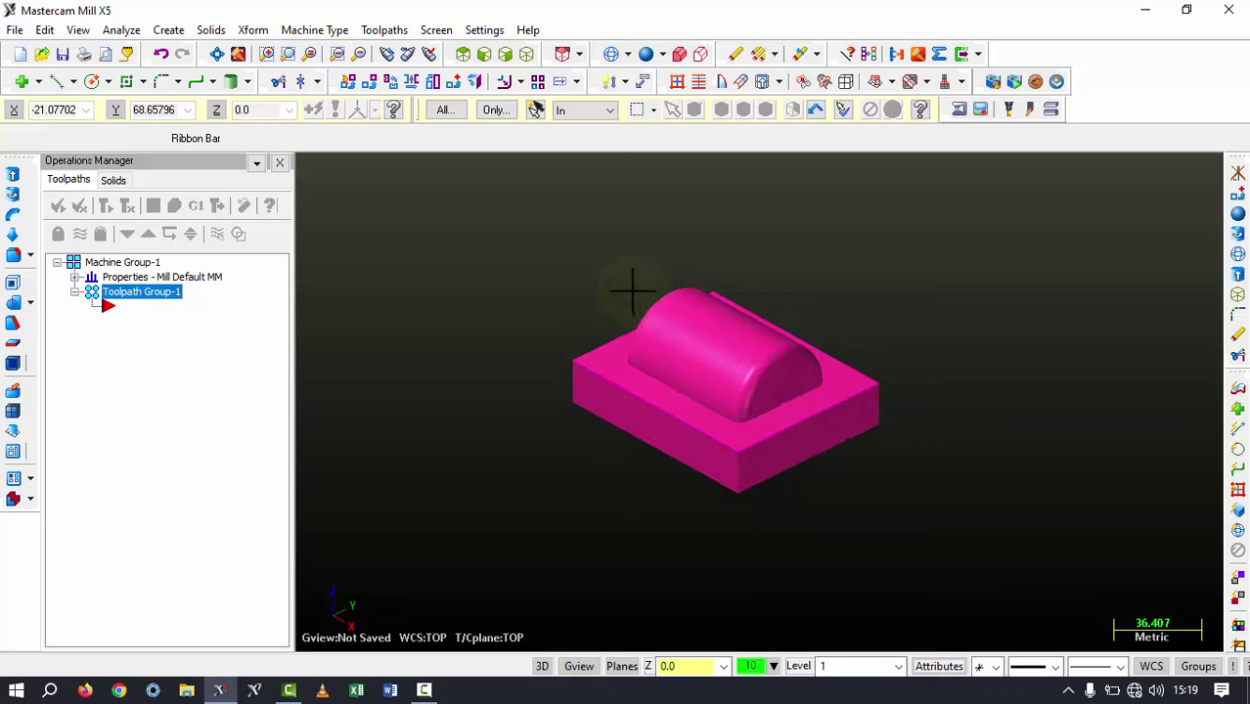
{"action": "scroll", "coordinate": [645, 313], "scroll_direction": "up", "scroll_amount": 1}
{"action": "scroll", "coordinate": [663, 327], "scroll_direction": "up", "scroll_amount": 1}
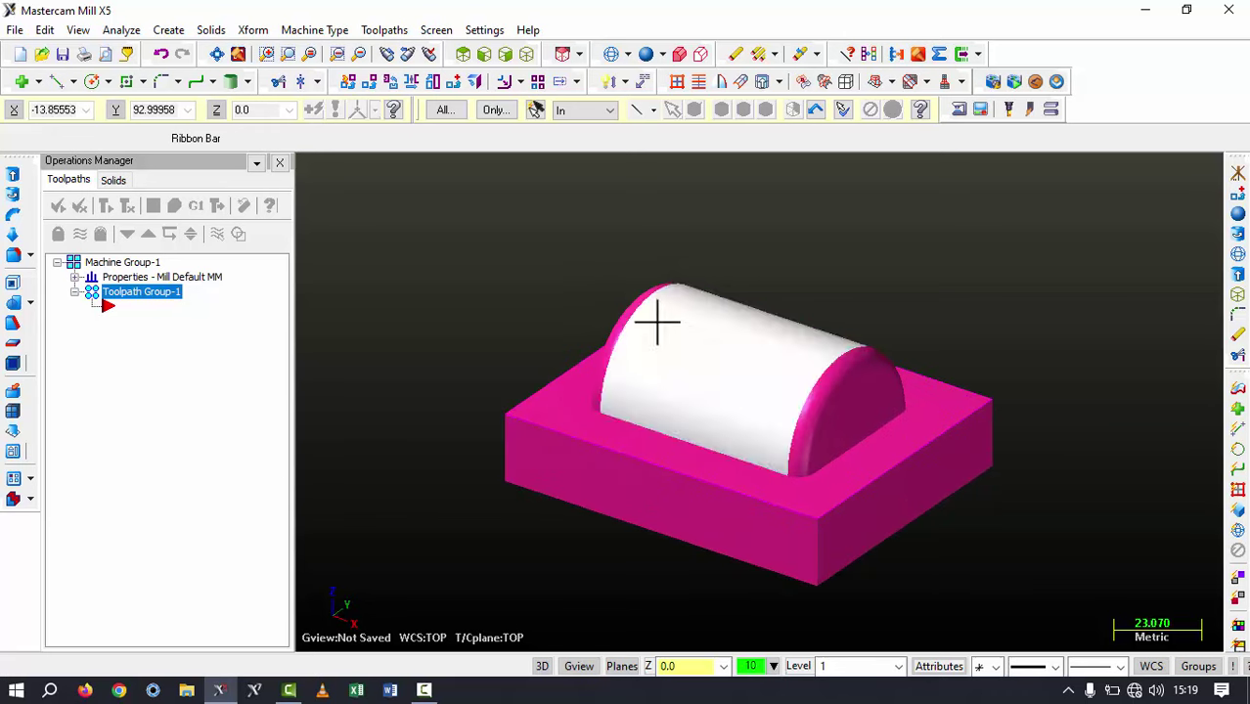
{"action": "scroll", "coordinate": [658, 323], "scroll_direction": "down", "scroll_amount": 1}
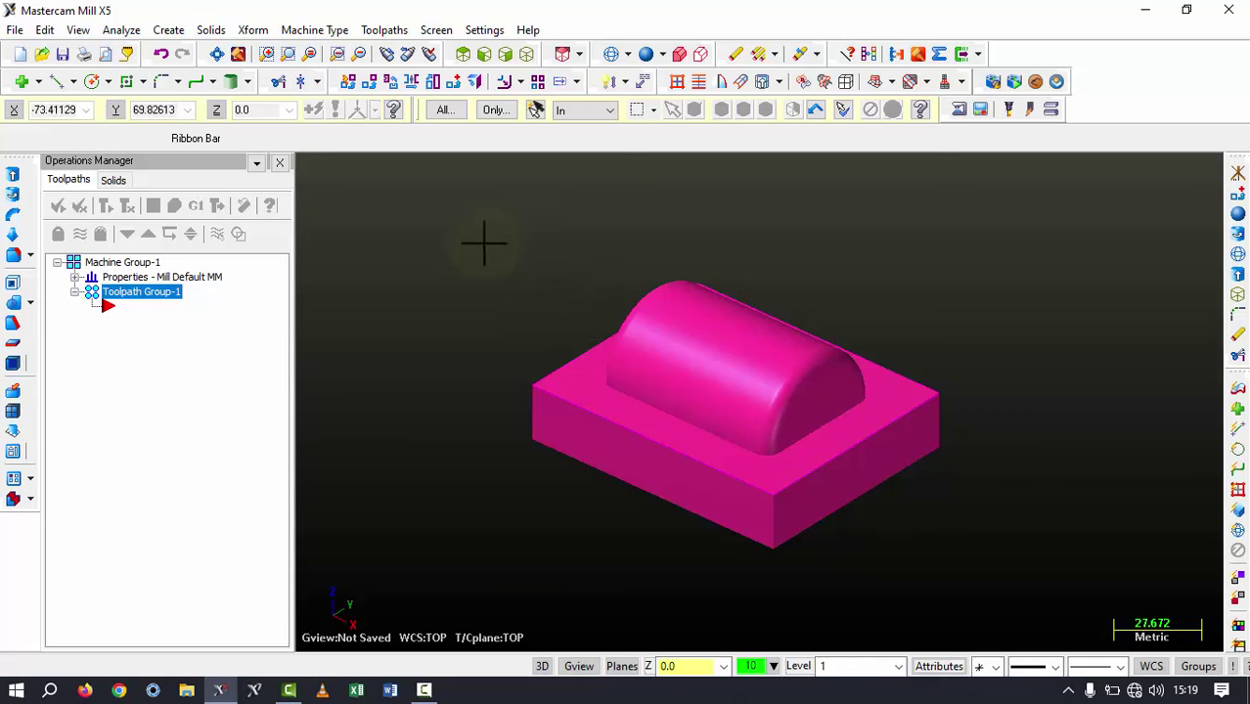
Load the default mill machine and begin a rectangular stock setup
{"action": "left_click", "coordinate": [329, 38]}
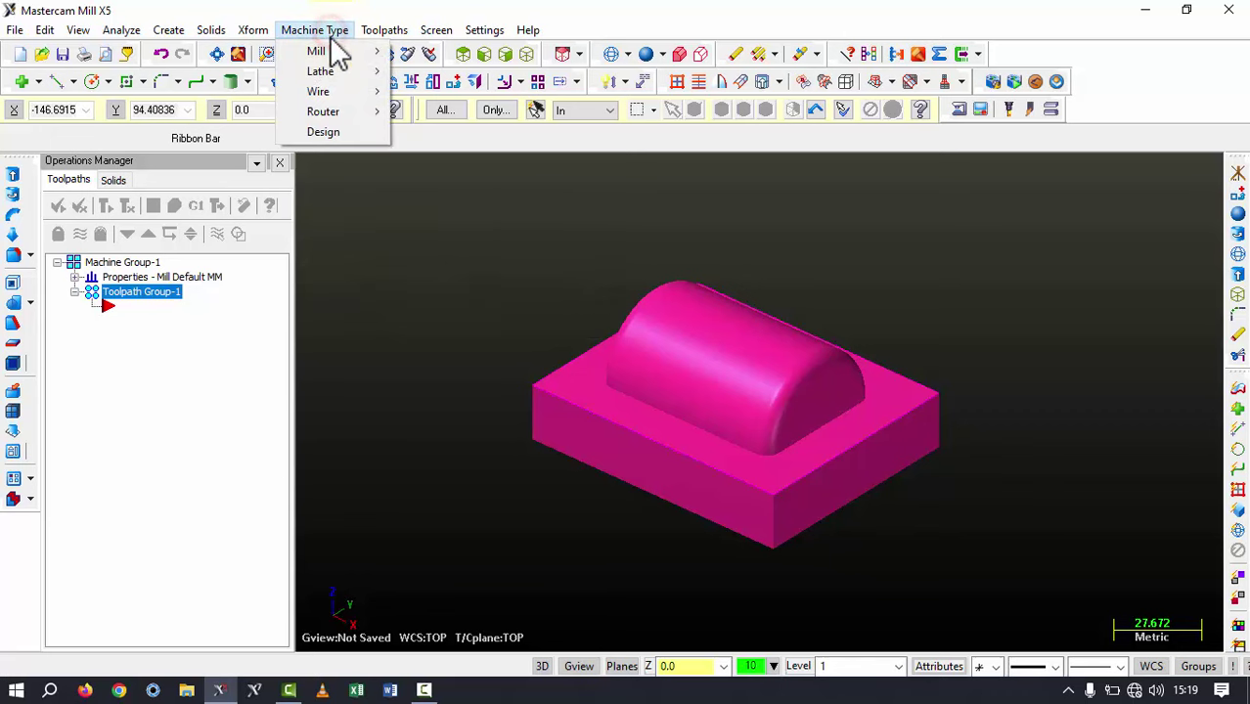
{"action": "mouse_move", "coordinate": [317, 51]}
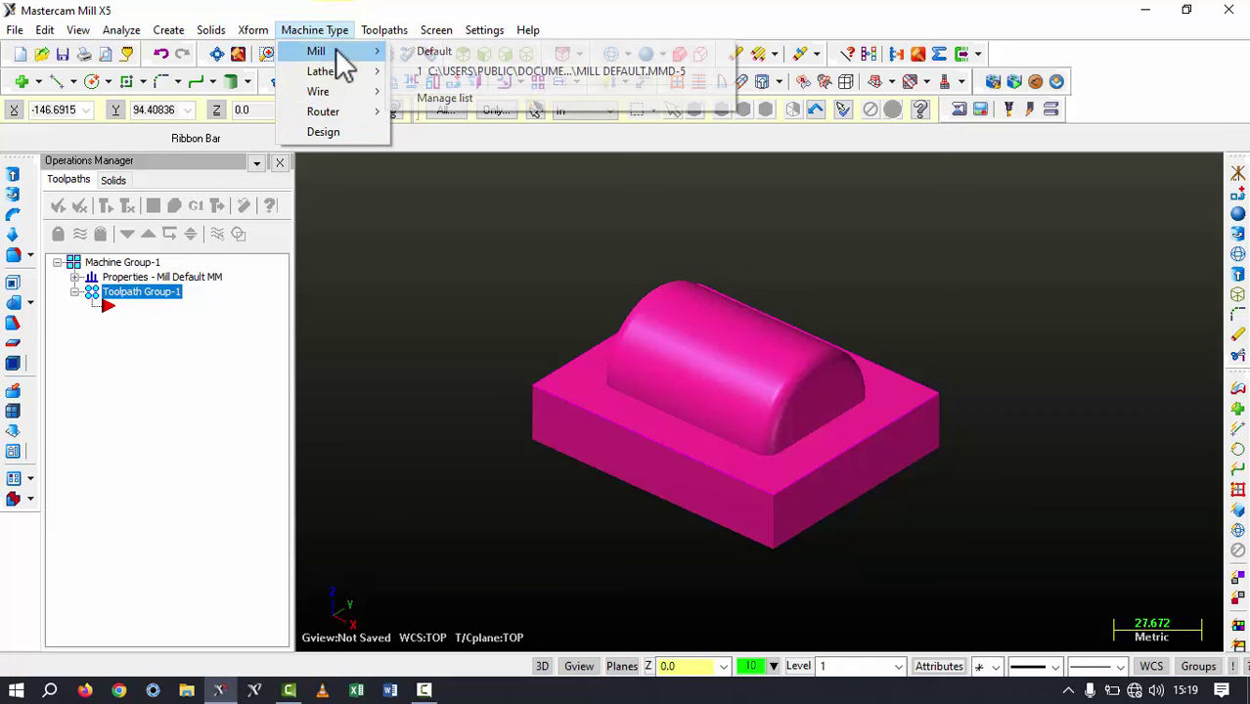
{"action": "left_click", "coordinate": [436, 55]}
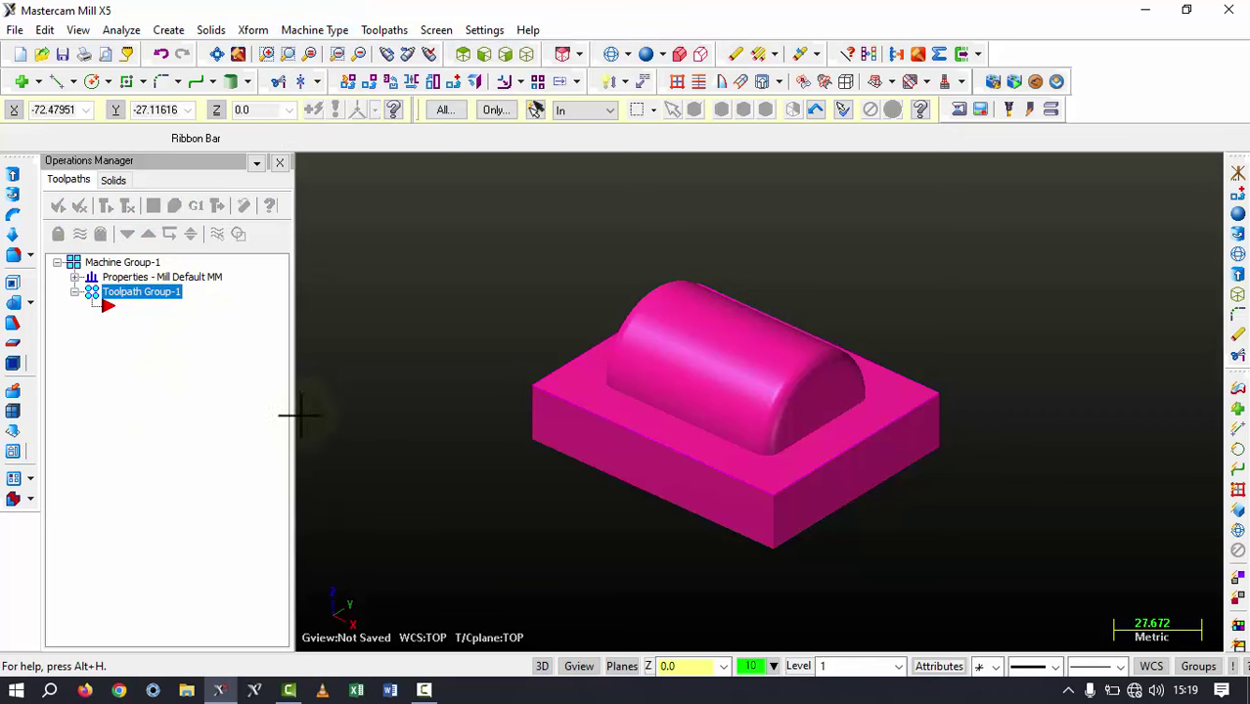
{"action": "left_click", "coordinate": [76, 277]}
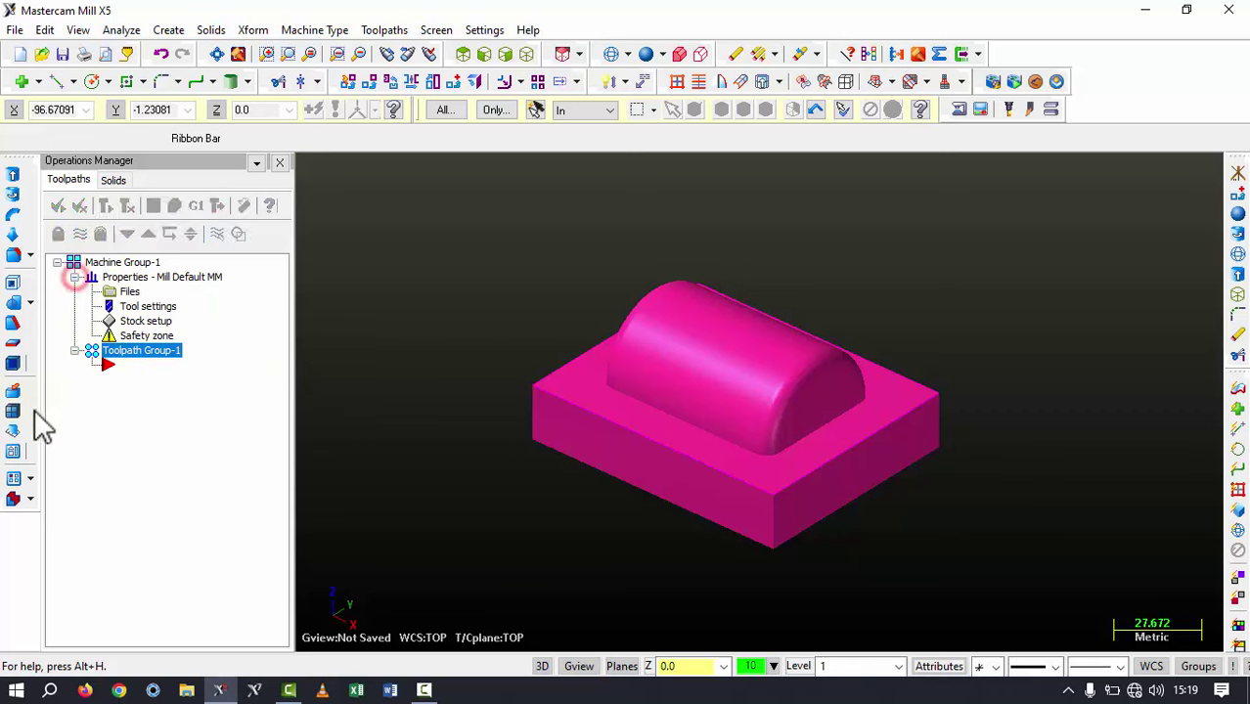
{"action": "left_click", "coordinate": [133, 323]}
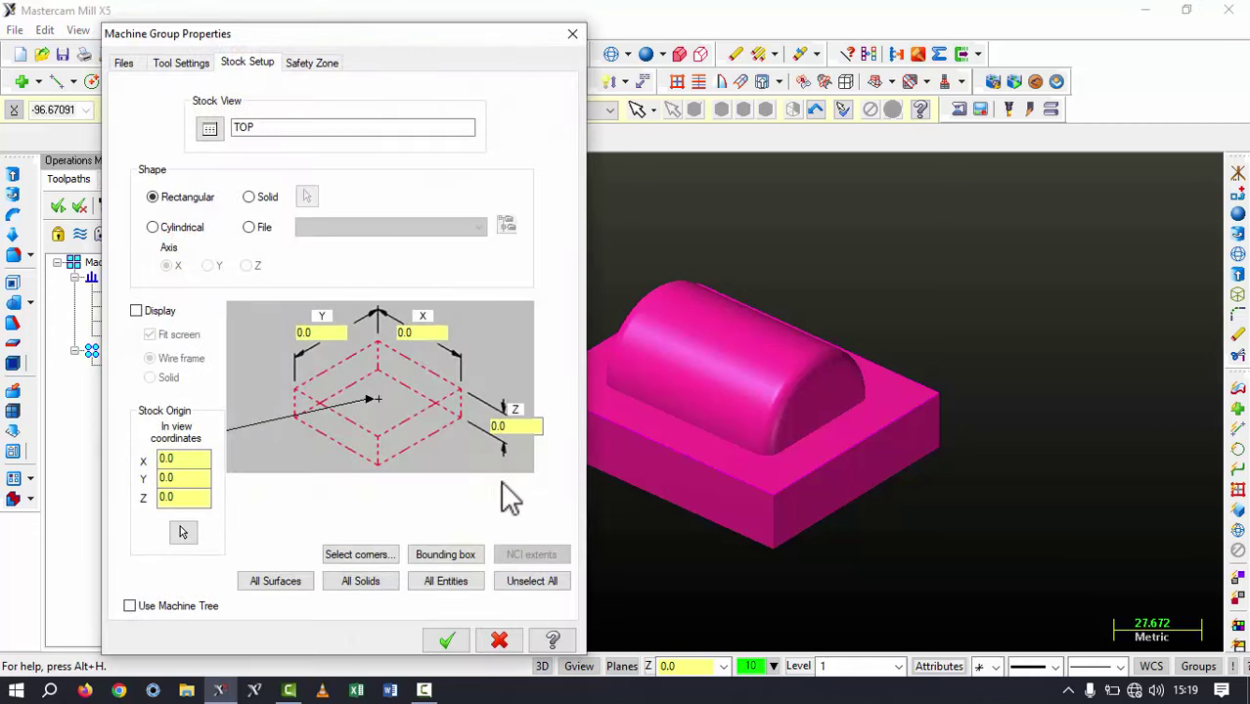
{"action": "left_click", "coordinate": [153, 197]}
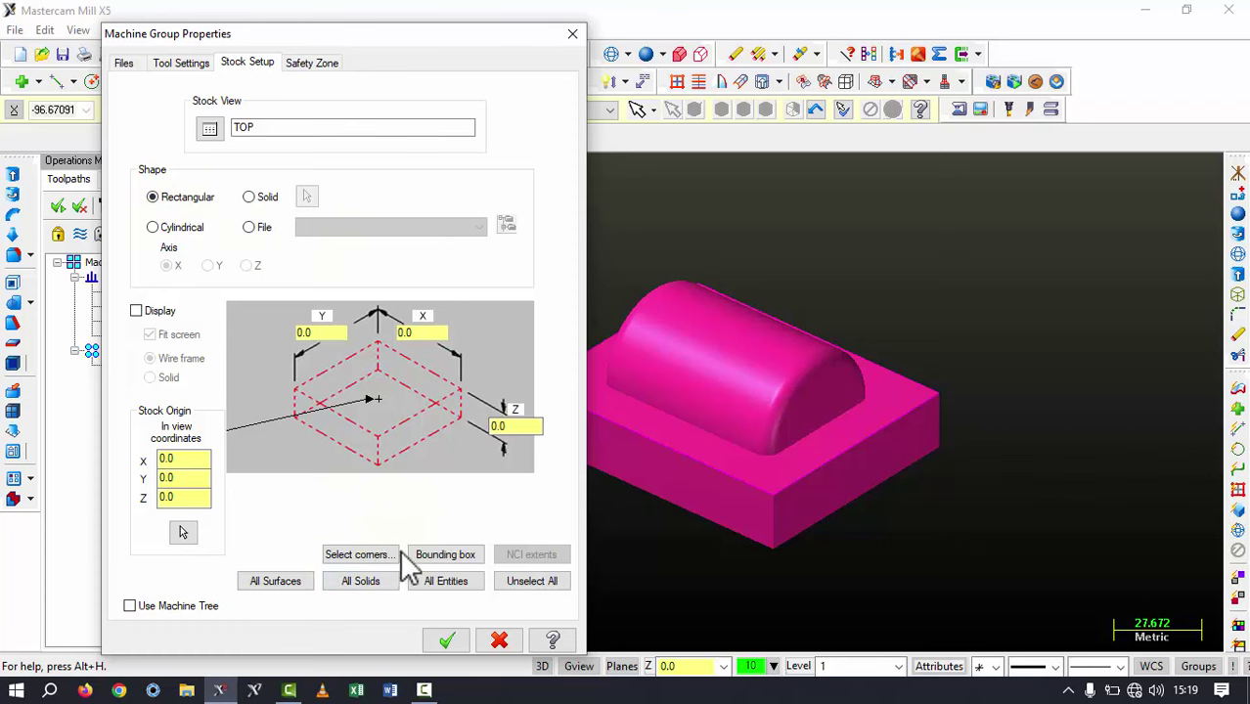
{"action": "left_click", "coordinate": [362, 555]}
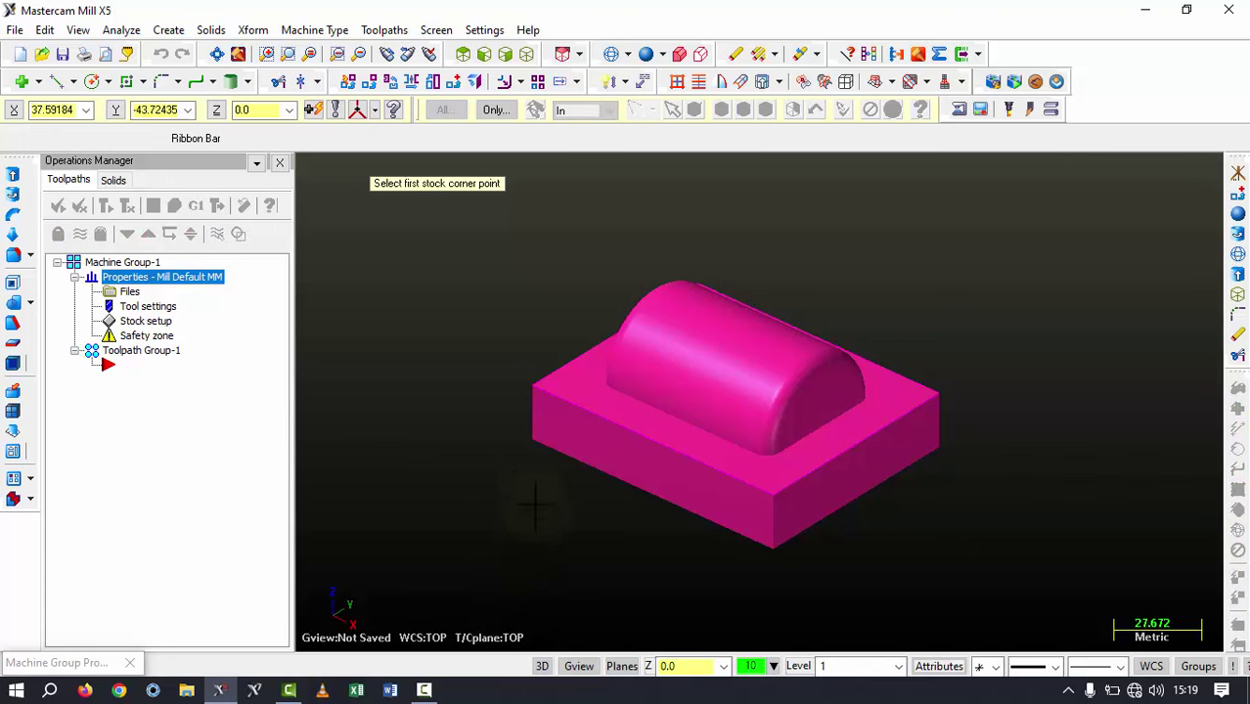
Size the stock from two opposite block corners with a height of 45
{"action": "left_click", "coordinate": [532, 441]}
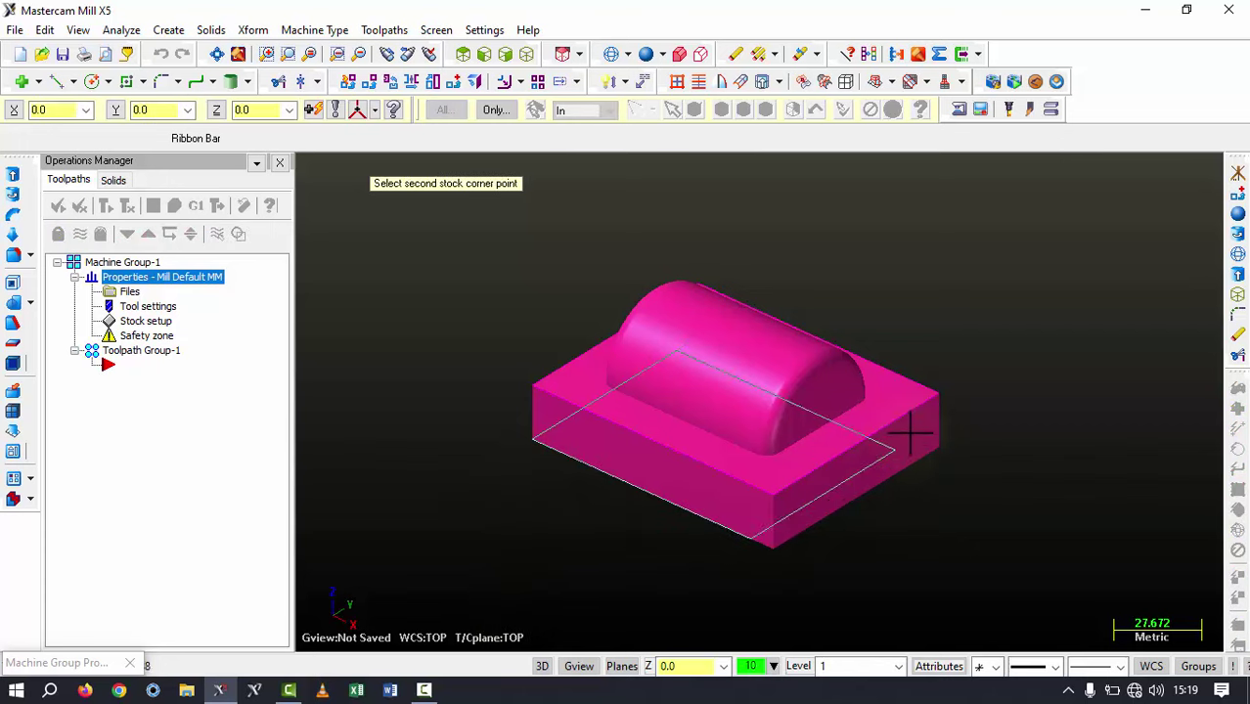
{"action": "left_click", "coordinate": [938, 393]}
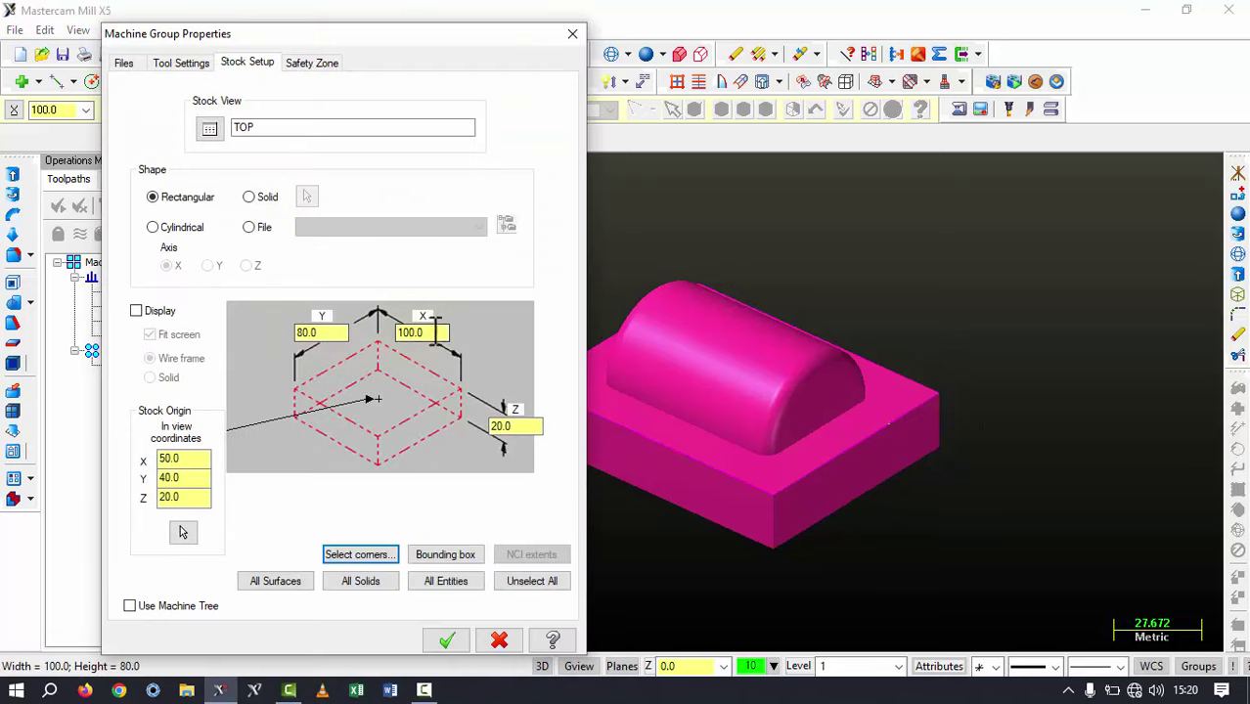
{"action": "left_click", "coordinate": [519, 427]}
{"action": "type", "text": "45"}
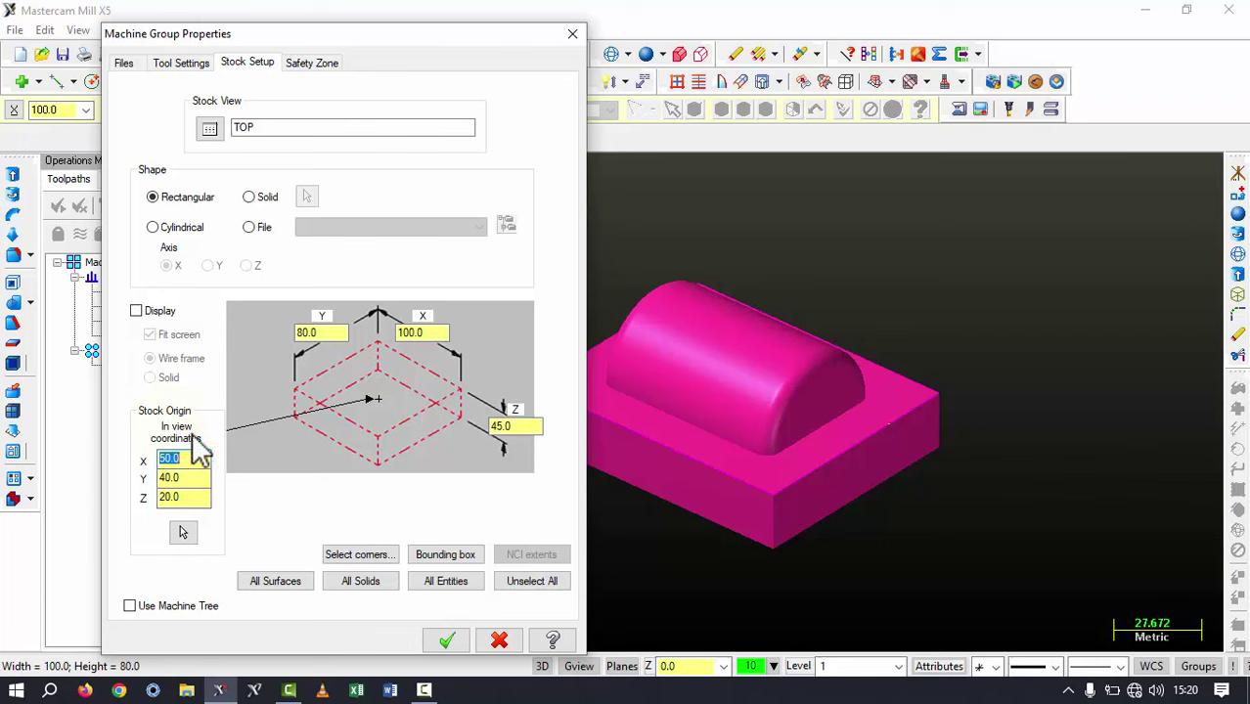
{"action": "left_click", "coordinate": [186, 497]}
{"action": "type", "text": "45"}
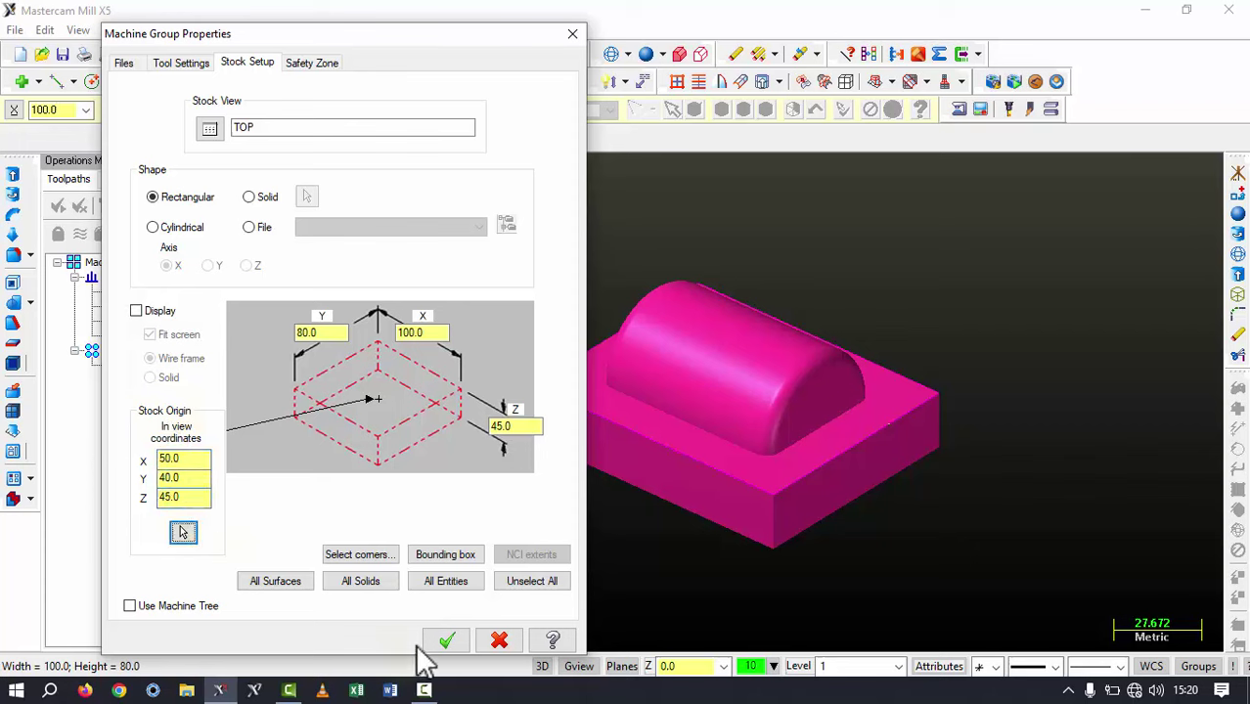
{"action": "left_click", "coordinate": [446, 640]}
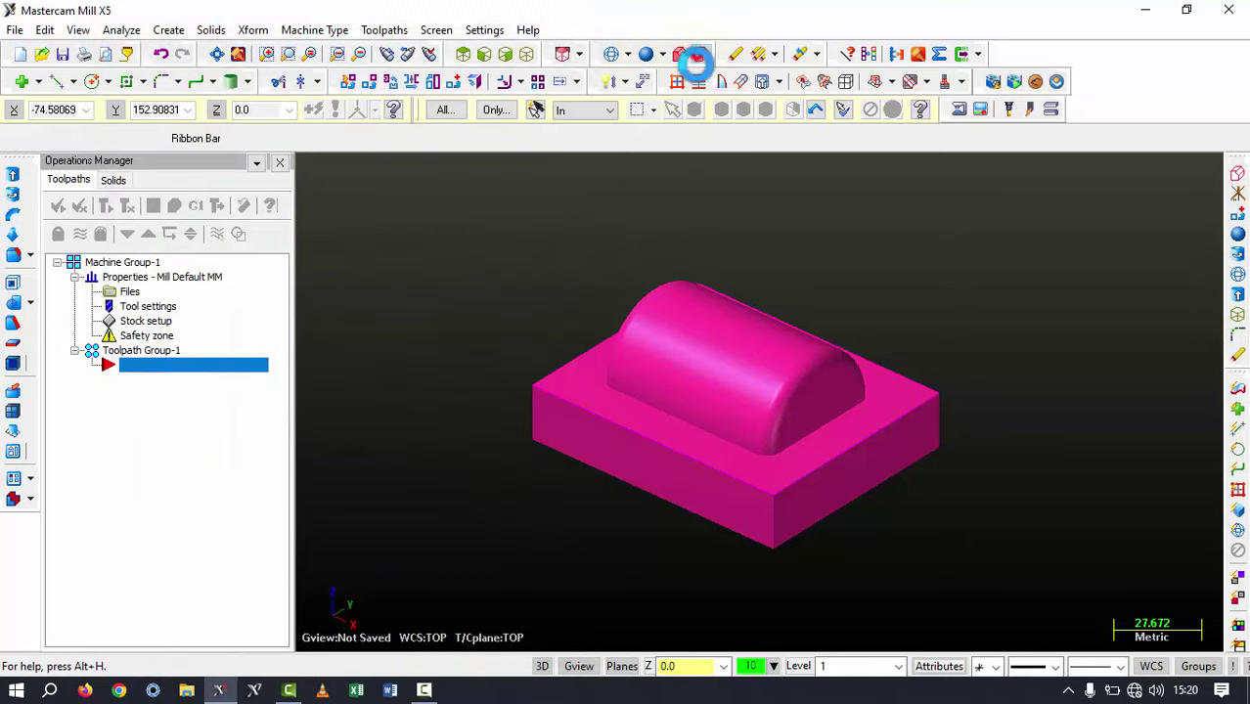
Display the stock box around the part to inspect it, then hide it
{"action": "left_click", "coordinate": [680, 54]}
{"action": "mouse_move", "coordinate": [675, 170]}
{"action": "middle_mouse_down"}
{"action": "mouse_move", "coordinate": [729, 196]}
{"action": "mouse_move", "coordinate": [651, 232]}
{"action": "mouse_move", "coordinate": [714, 265]}
{"action": "mouse_move", "coordinate": [745, 265]}
{"action": "mouse_move", "coordinate": [670, 329]}
{"action": "mouse_move", "coordinate": [720, 330]}
{"action": "mouse_move", "coordinate": [710, 355]}
{"action": "mouse_move", "coordinate": [661, 337]}
{"action": "middle_mouse_up"}
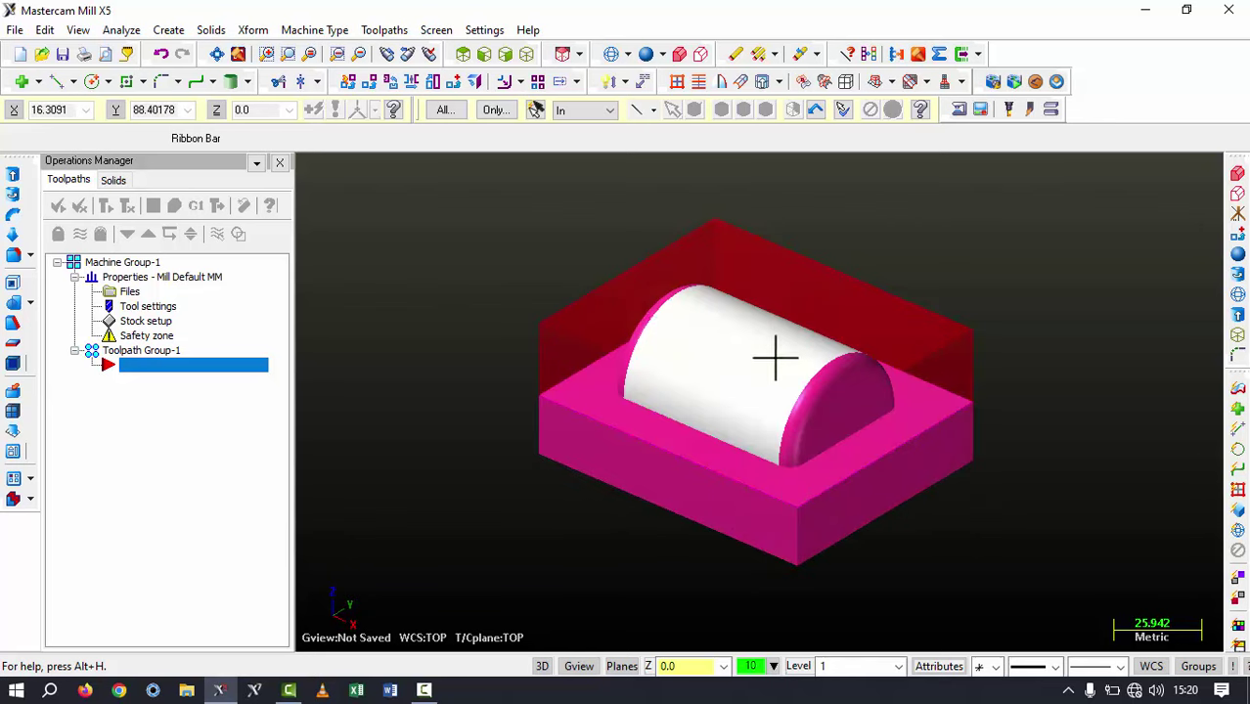
{"action": "middle_click_drag", "start_coordinate": [772, 354], "coordinate": [717, 332]}
{"action": "left_click", "coordinate": [701, 51]}
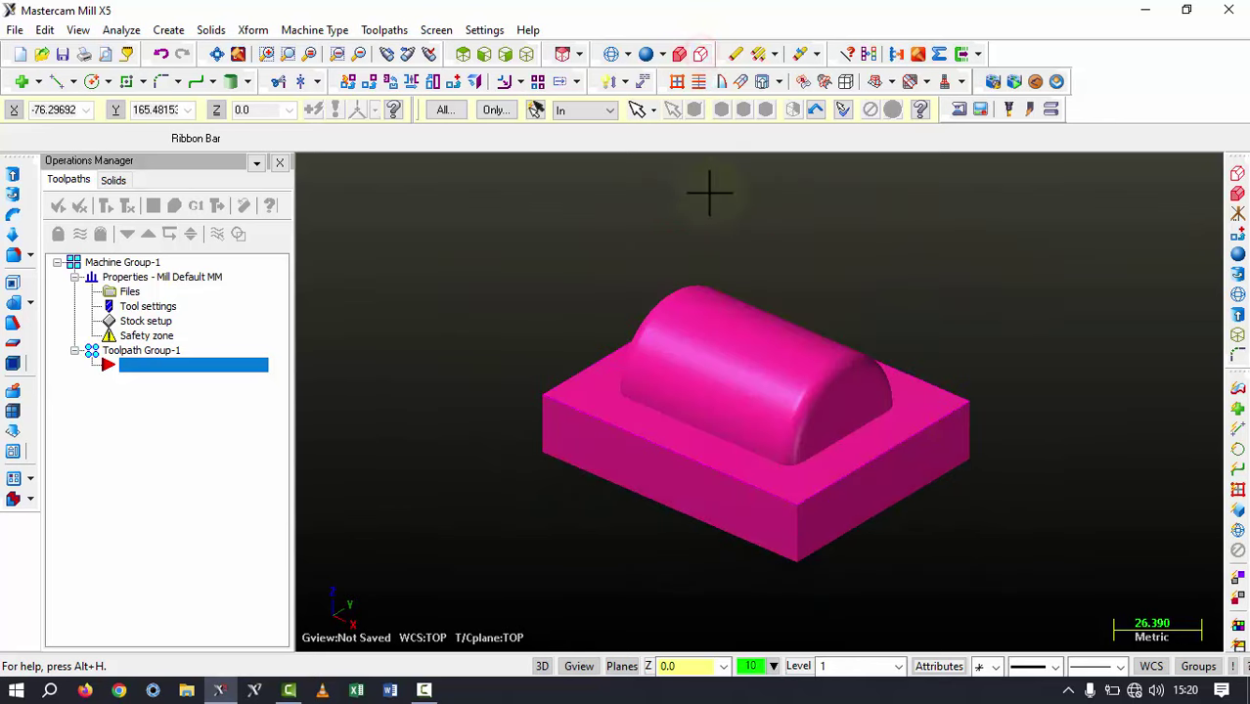
{"action": "mouse_move", "coordinate": [576, 330]}
{"action": "middle_mouse_down"}
{"action": "mouse_move", "coordinate": [645, 295]}
{"action": "mouse_move", "coordinate": [670, 309]}
{"action": "mouse_move", "coordinate": [659, 324]}
{"action": "mouse_move", "coordinate": [639, 268]}
{"action": "middle_mouse_up"}
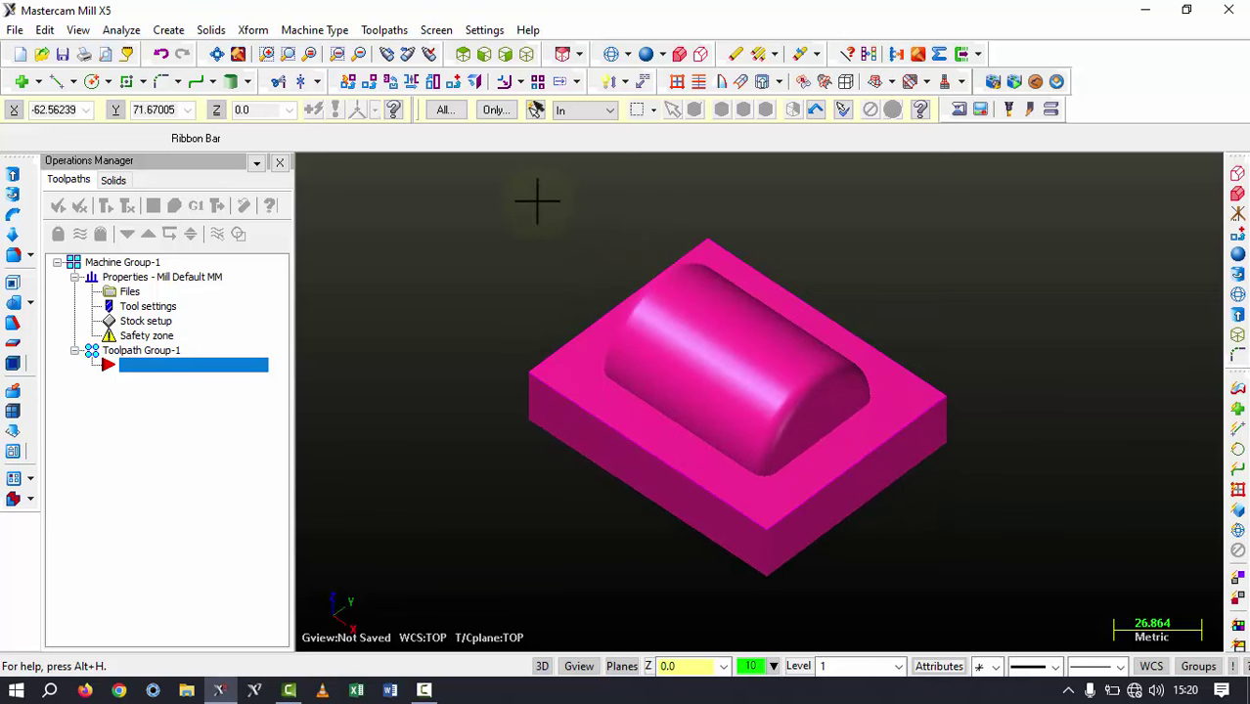
{"action": "left_click", "coordinate": [387, 33]}
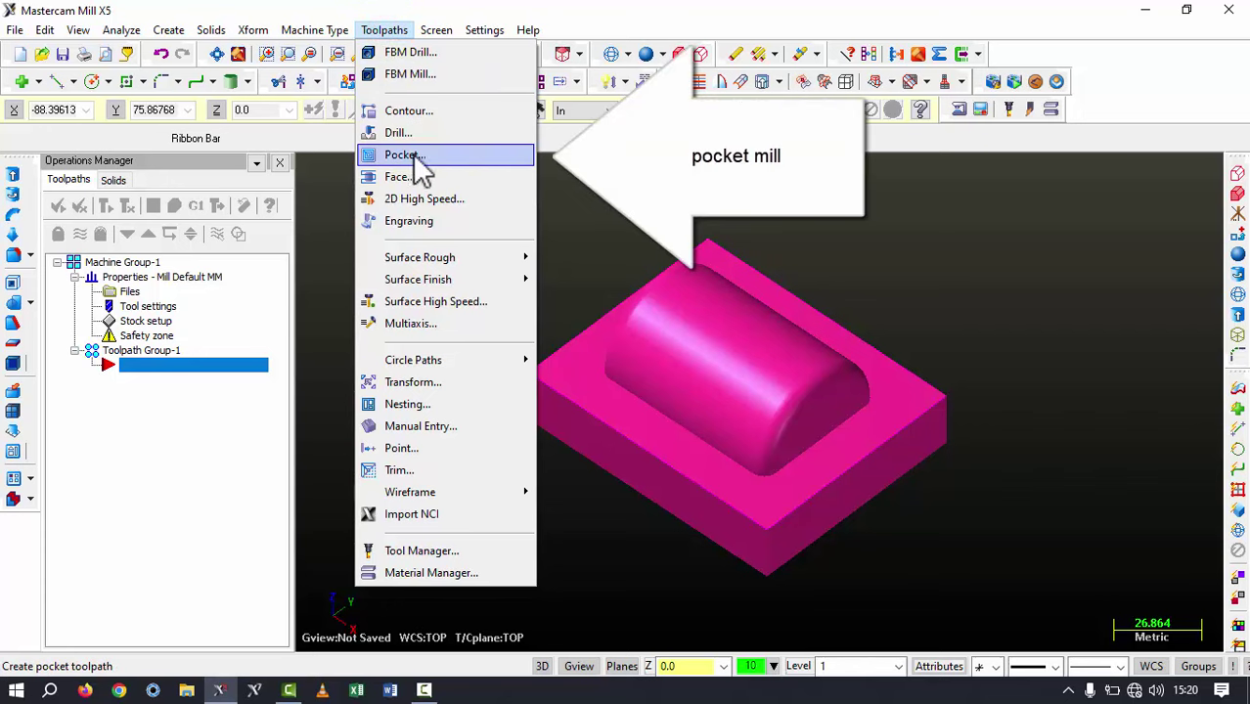
Start a pocket toolpath named 'MCX - core' and chain the plate's top outer boundary
{"action": "left_click", "coordinate": [430, 156]}
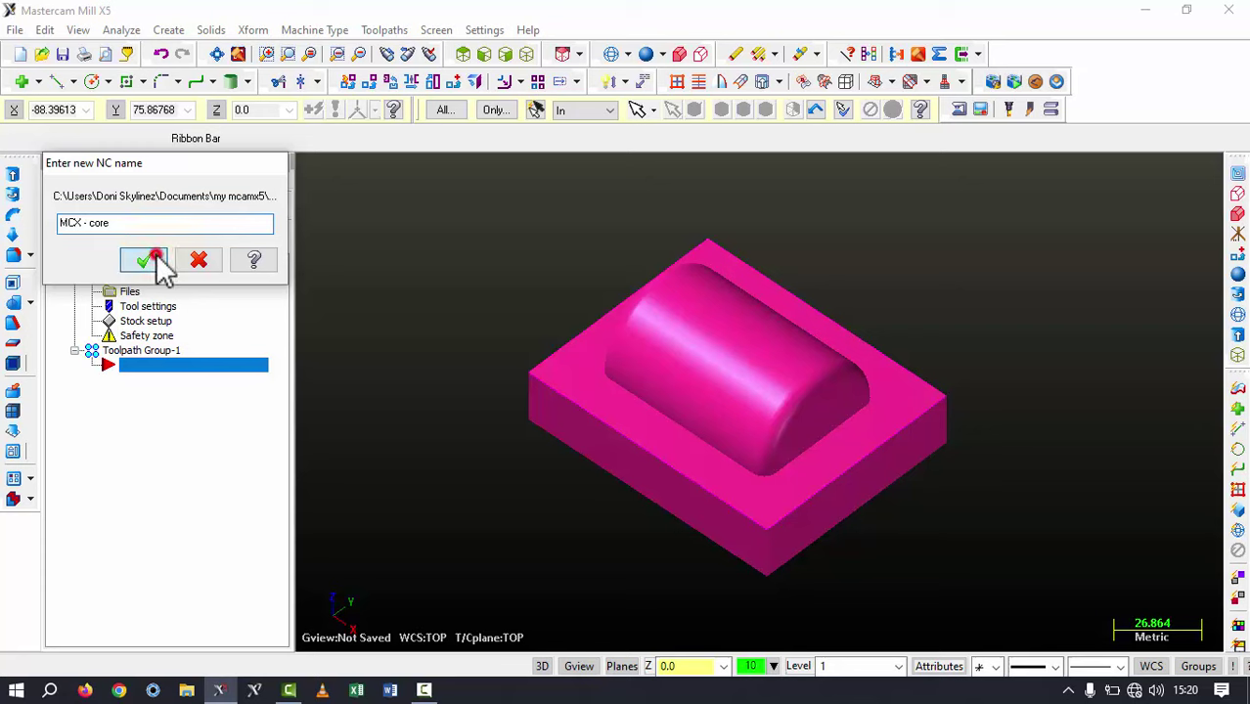
{"action": "left_click", "coordinate": [152, 263]}
{"action": "mouse_move", "coordinate": [539, 354]}
{"action": "middle_mouse_down"}
{"action": "mouse_move", "coordinate": [577, 308]}
{"action": "mouse_move", "coordinate": [565, 336]}
{"action": "middle_mouse_up"}
{"action": "scroll", "coordinate": [566, 336], "scroll_direction": "up", "scroll_amount": 2}
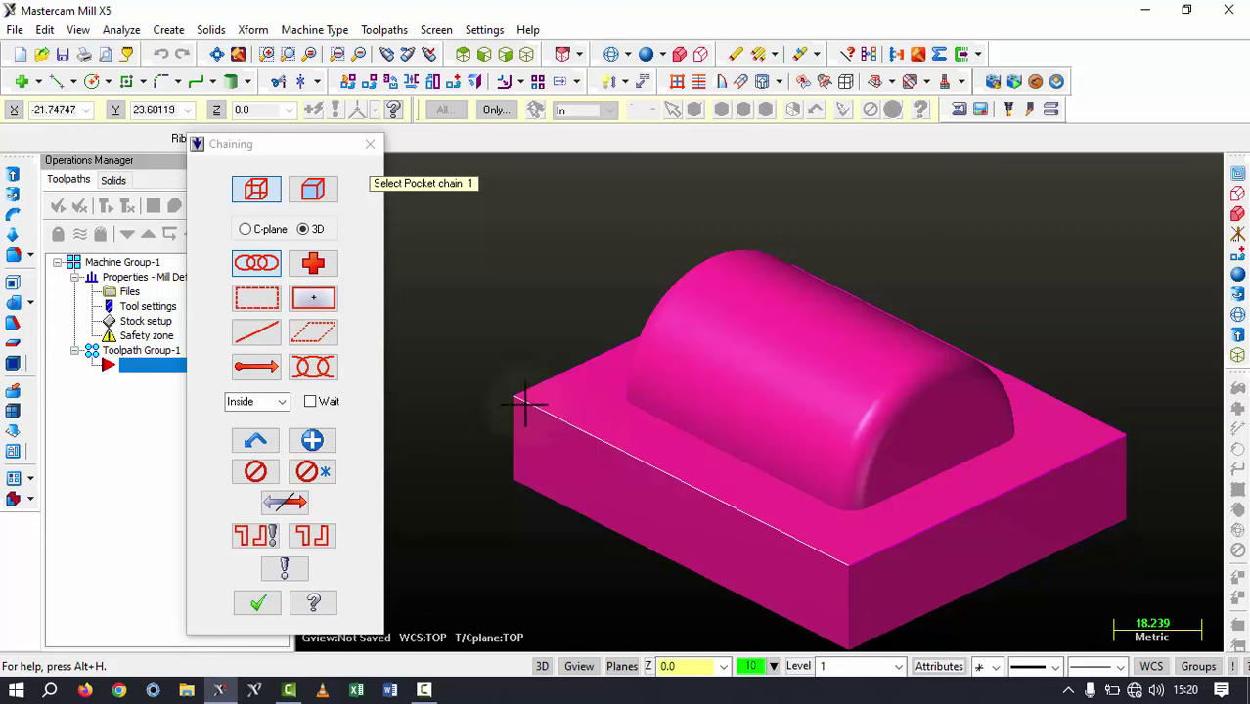
{"action": "left_click", "coordinate": [535, 404]}
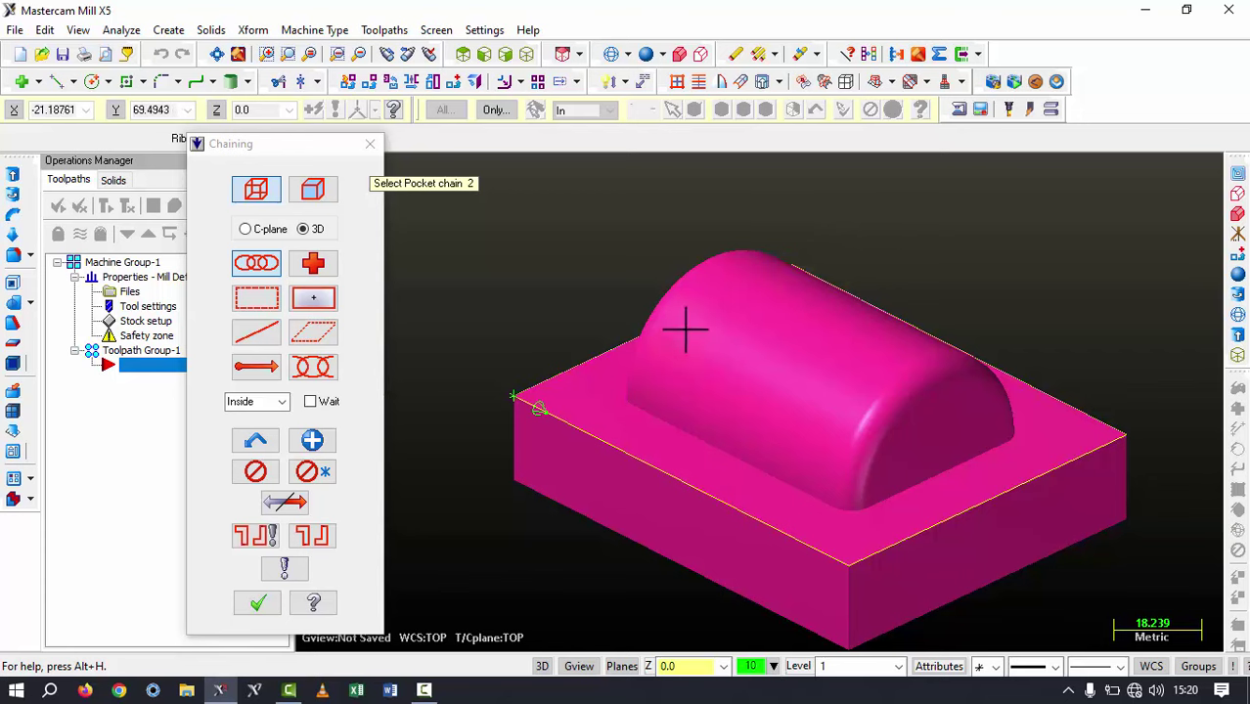
{"action": "middle_click_drag", "start_coordinate": [684, 330], "coordinate": [664, 313]}
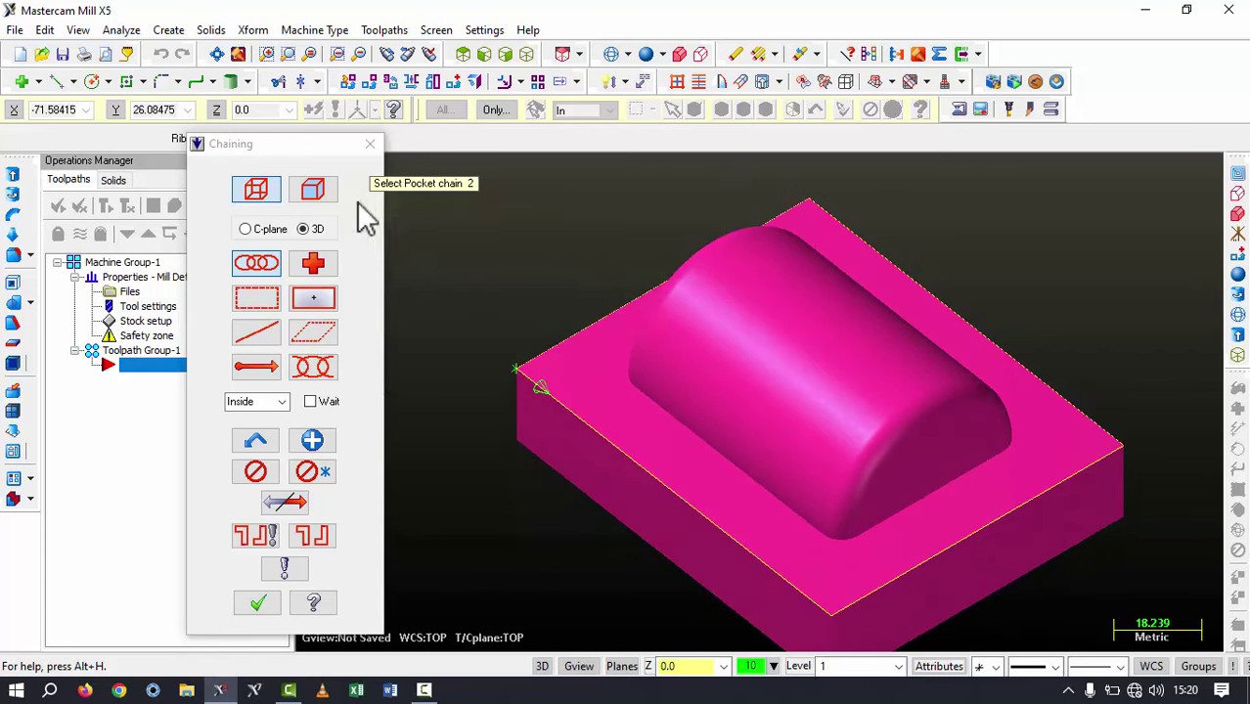
Chain the solid edge loop around the core's base on its reference face
{"action": "left_click", "coordinate": [315, 189]}
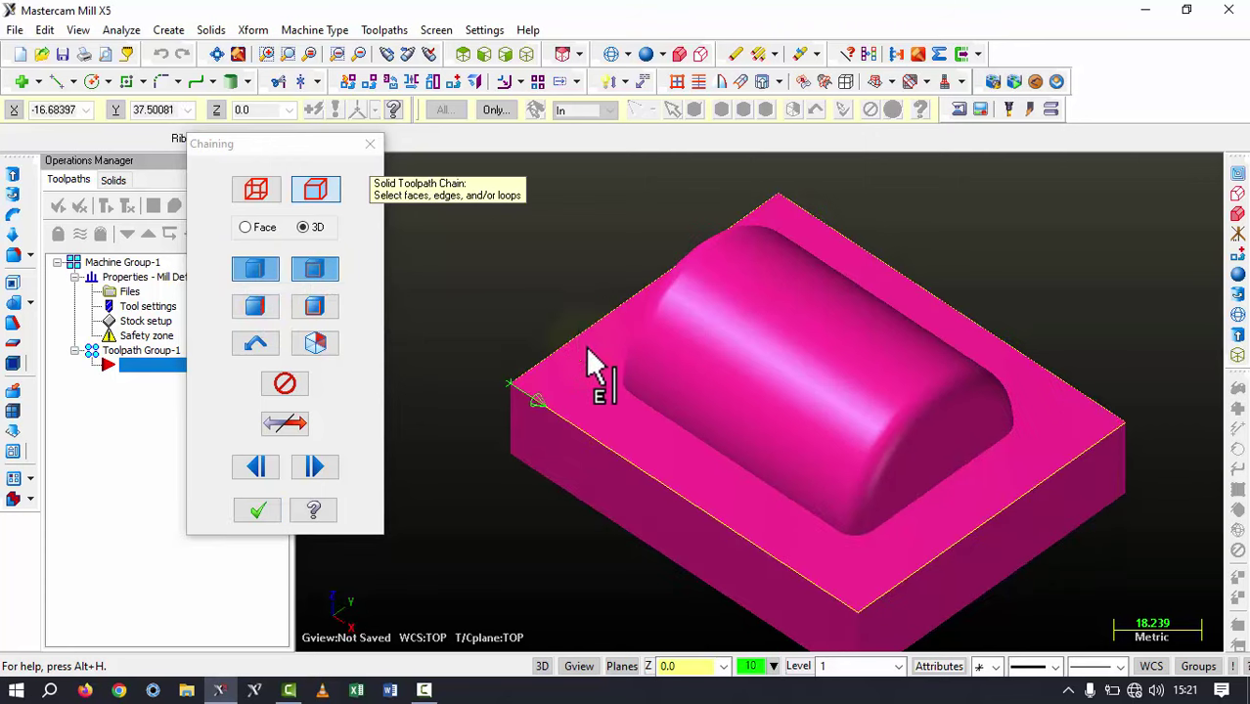
{"action": "scroll", "coordinate": [606, 386], "scroll_direction": "up", "scroll_amount": 2}
{"action": "scroll", "coordinate": [621, 396], "scroll_direction": "up", "scroll_amount": 2}
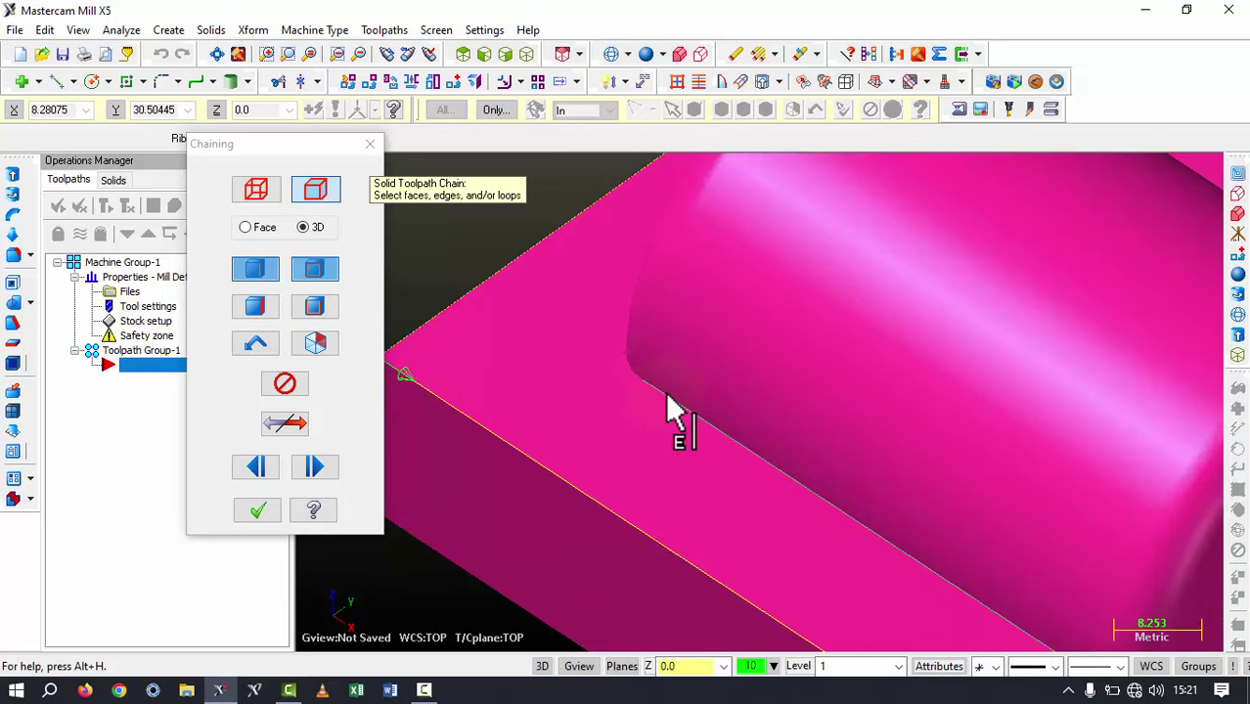
{"action": "left_click", "coordinate": [659, 397]}
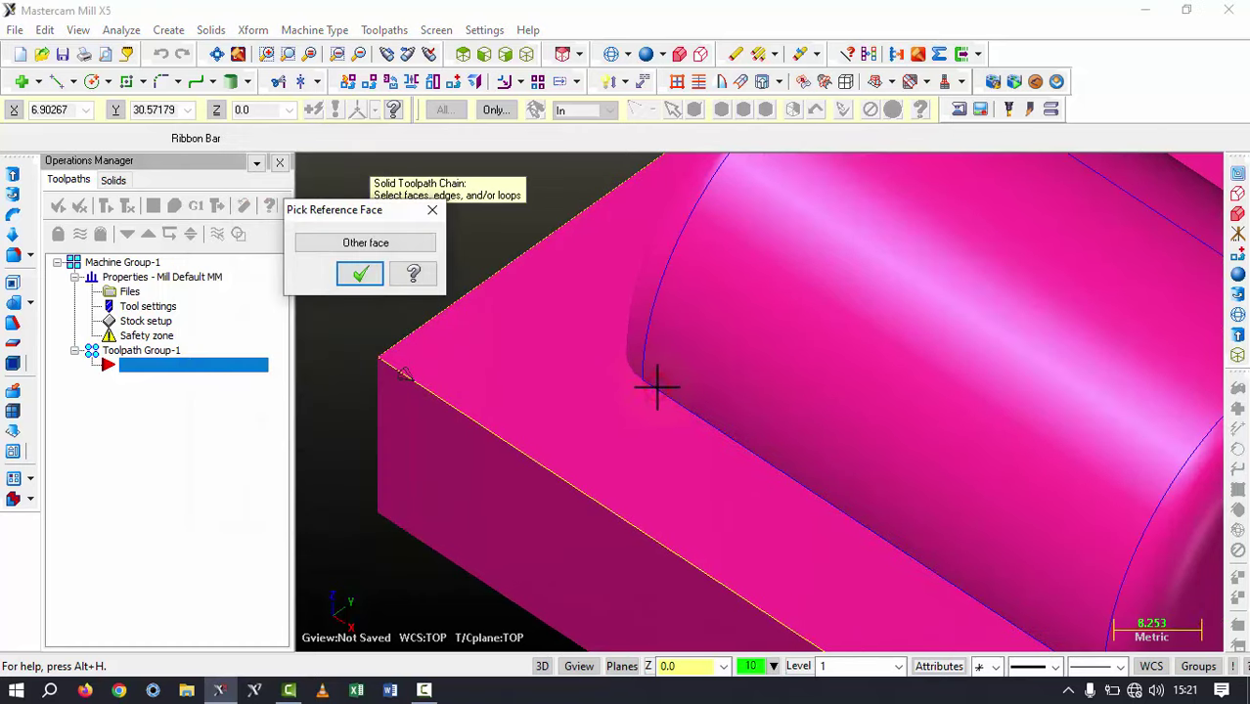
{"action": "scroll", "coordinate": [617, 403], "scroll_direction": "down", "scroll_amount": 2}
{"action": "scroll", "coordinate": [685, 387], "scroll_direction": "down", "scroll_amount": 1}
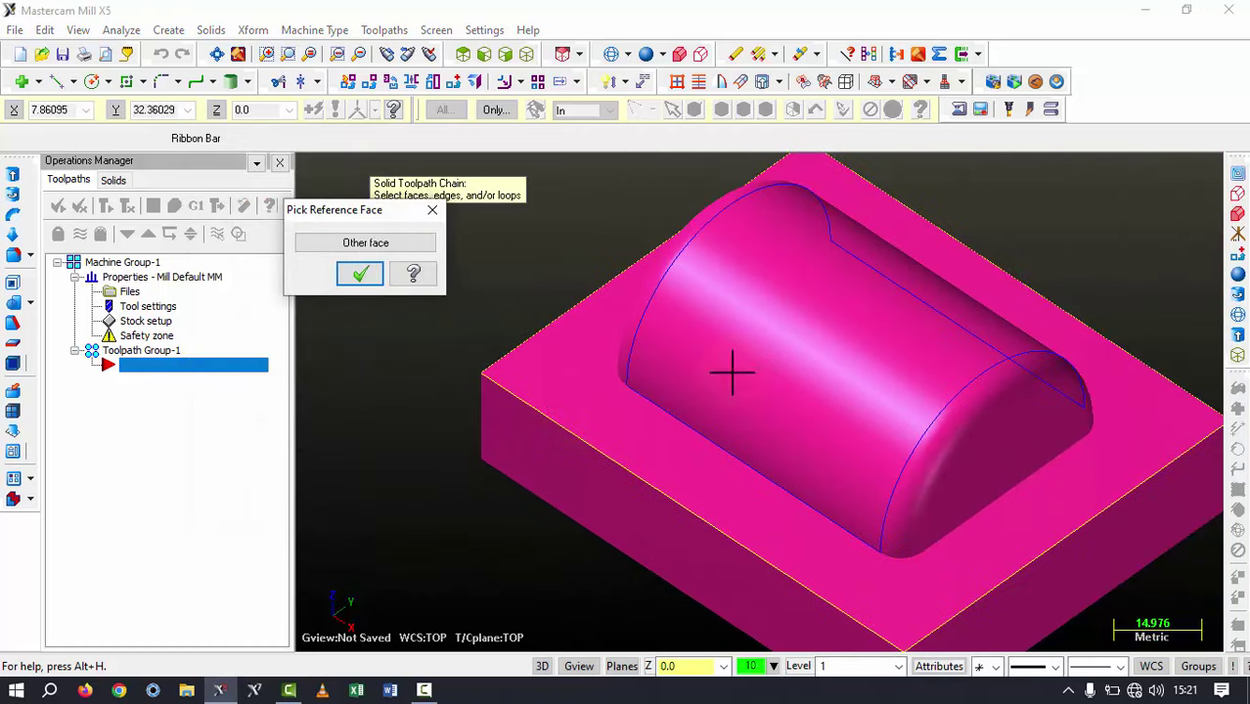
{"action": "left_click", "coordinate": [380, 242]}
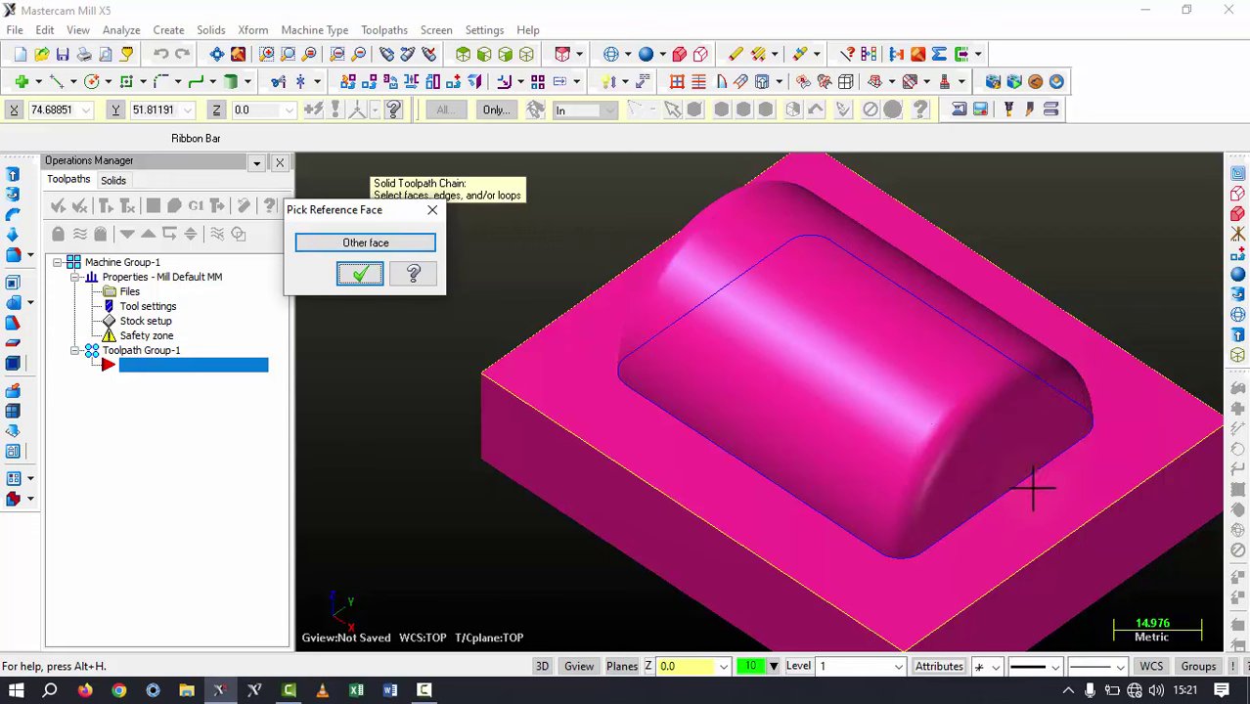
{"action": "middle_click_drag", "start_coordinate": [807, 318], "coordinate": [787, 315]}
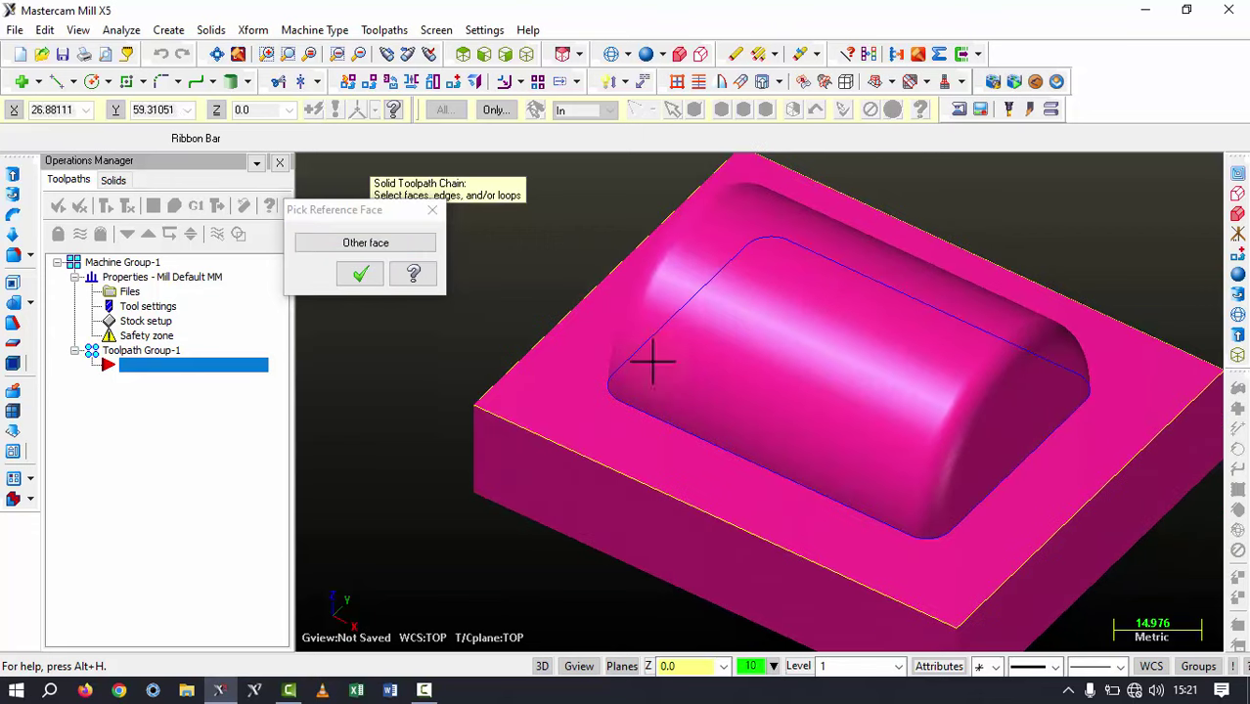
{"action": "left_click", "coordinate": [362, 276]}
{"action": "left_click", "coordinate": [260, 512]}
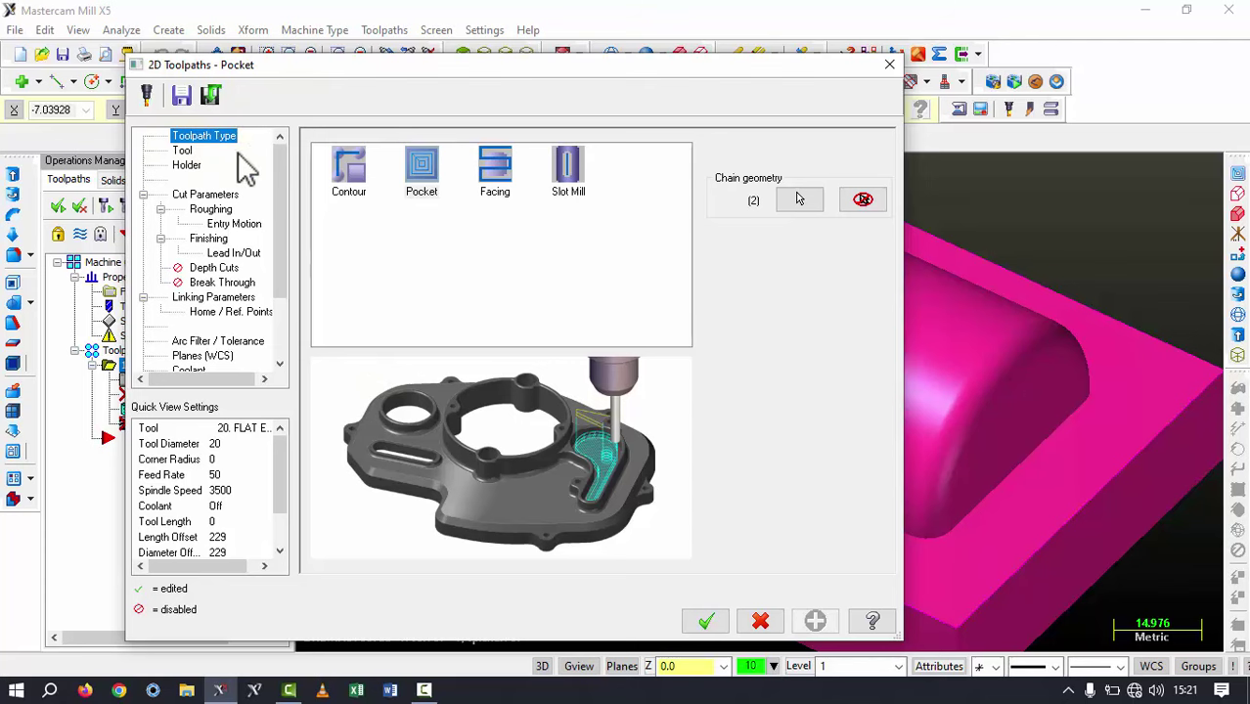
Create a 6 mm flat endmill: 50 overall, 30 shoulder, 25 flute, calculated speed/feed
{"action": "left_click", "coordinate": [425, 174]}
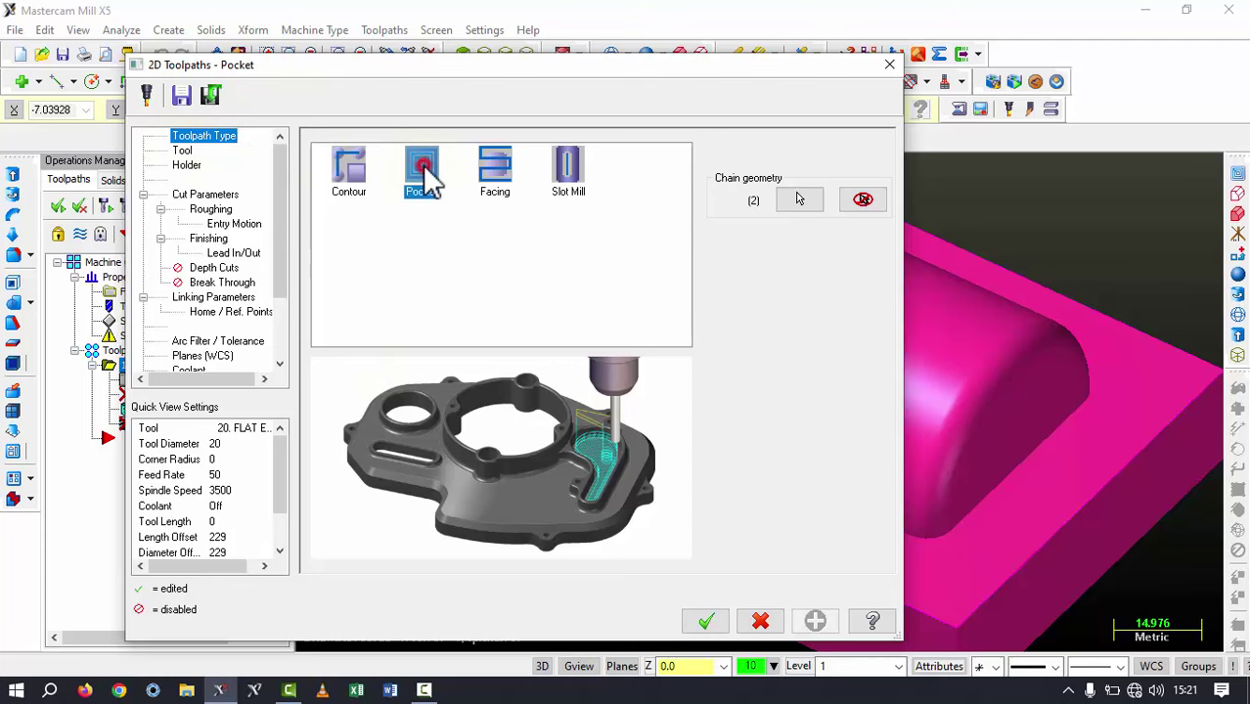
{"action": "left_click", "coordinate": [183, 150]}
{"action": "right_click", "coordinate": [457, 236]}
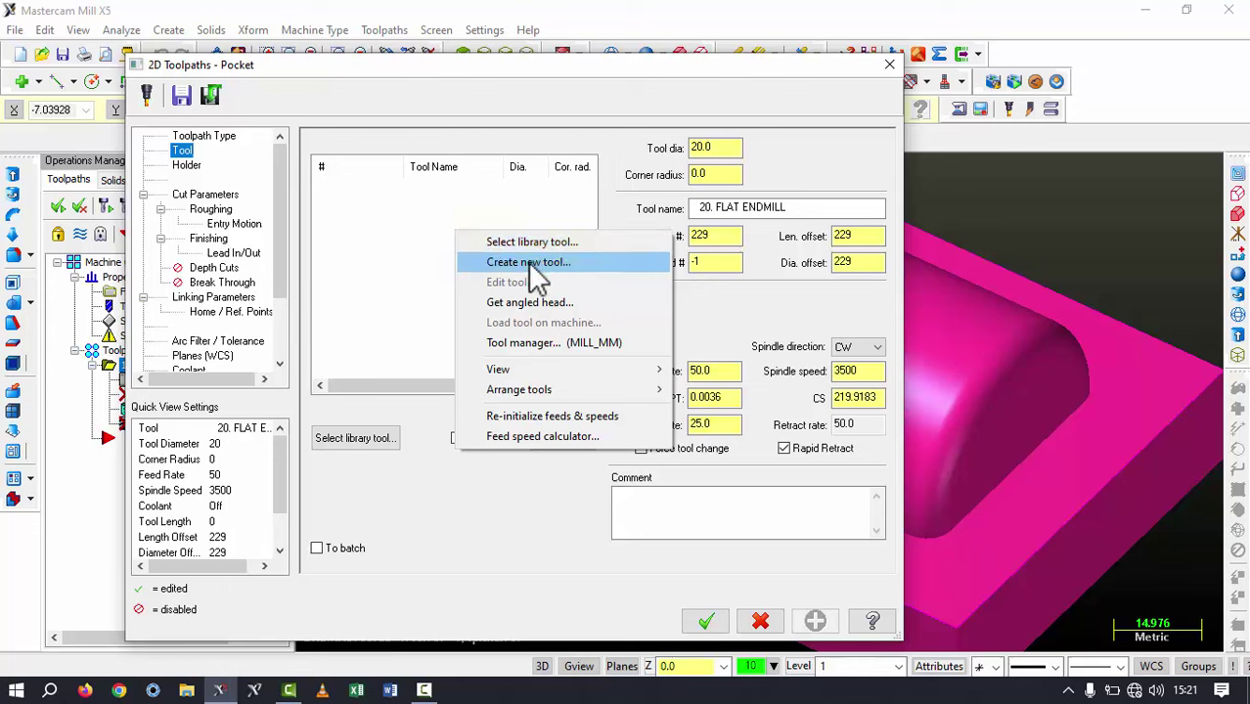
{"action": "left_click", "coordinate": [531, 265]}
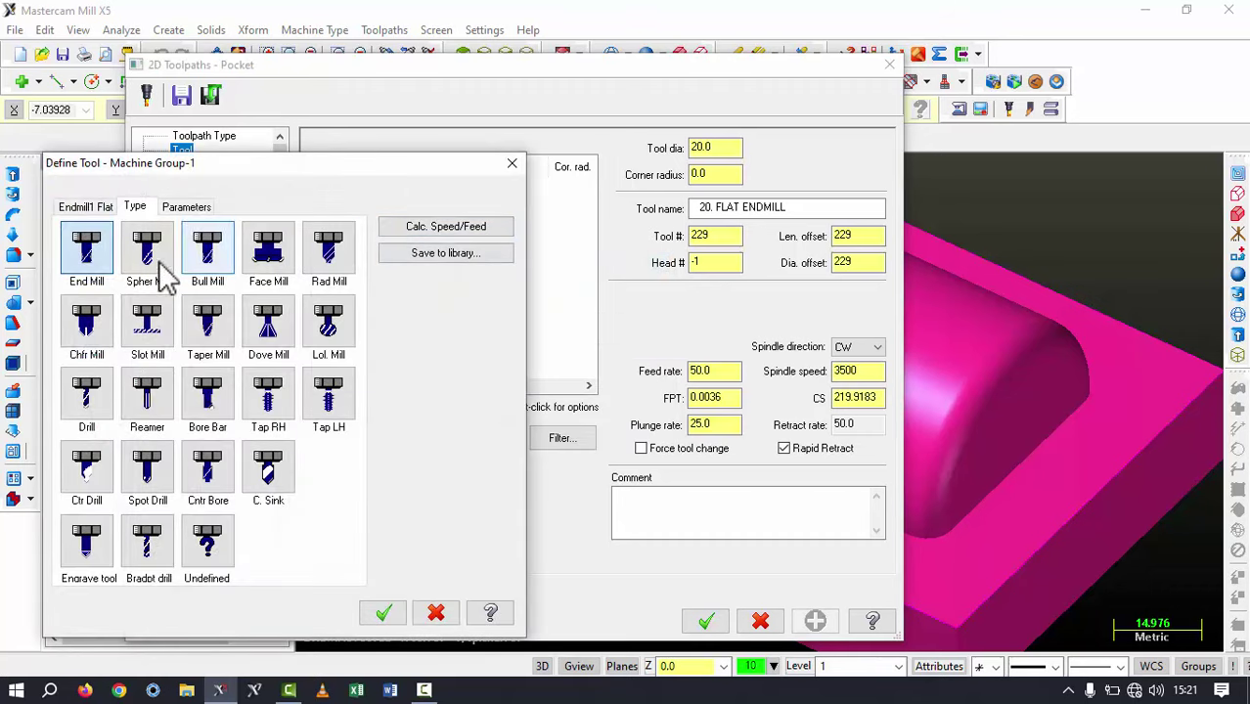
{"action": "double_click", "coordinate": [86, 249]}
{"action": "type", "text": "6"}
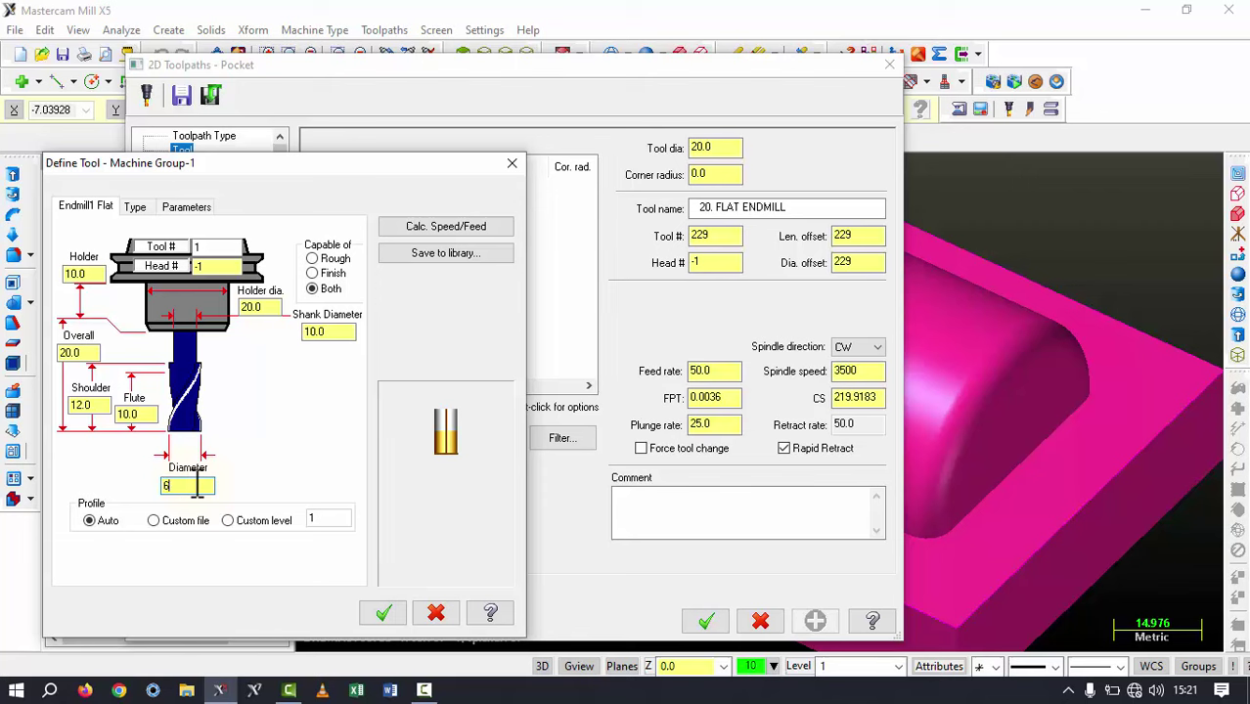
{"action": "left_click", "coordinate": [90, 352]}
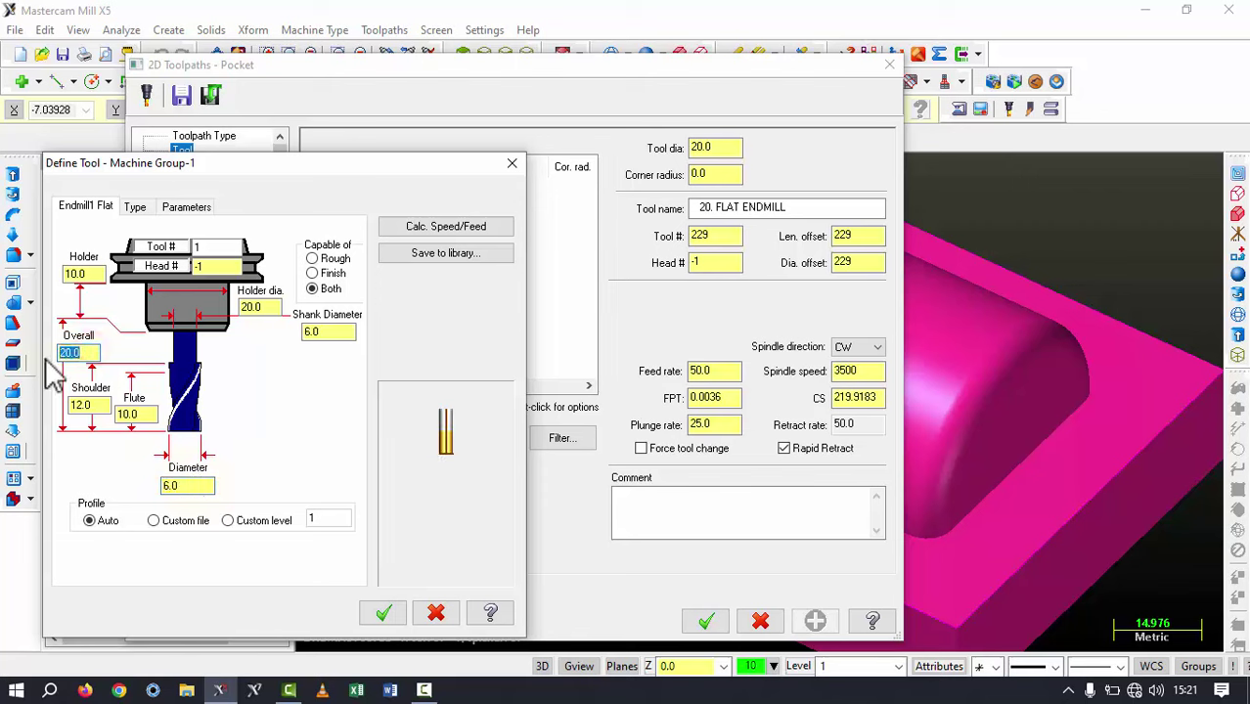
{"action": "left_click", "coordinate": [90, 407]}
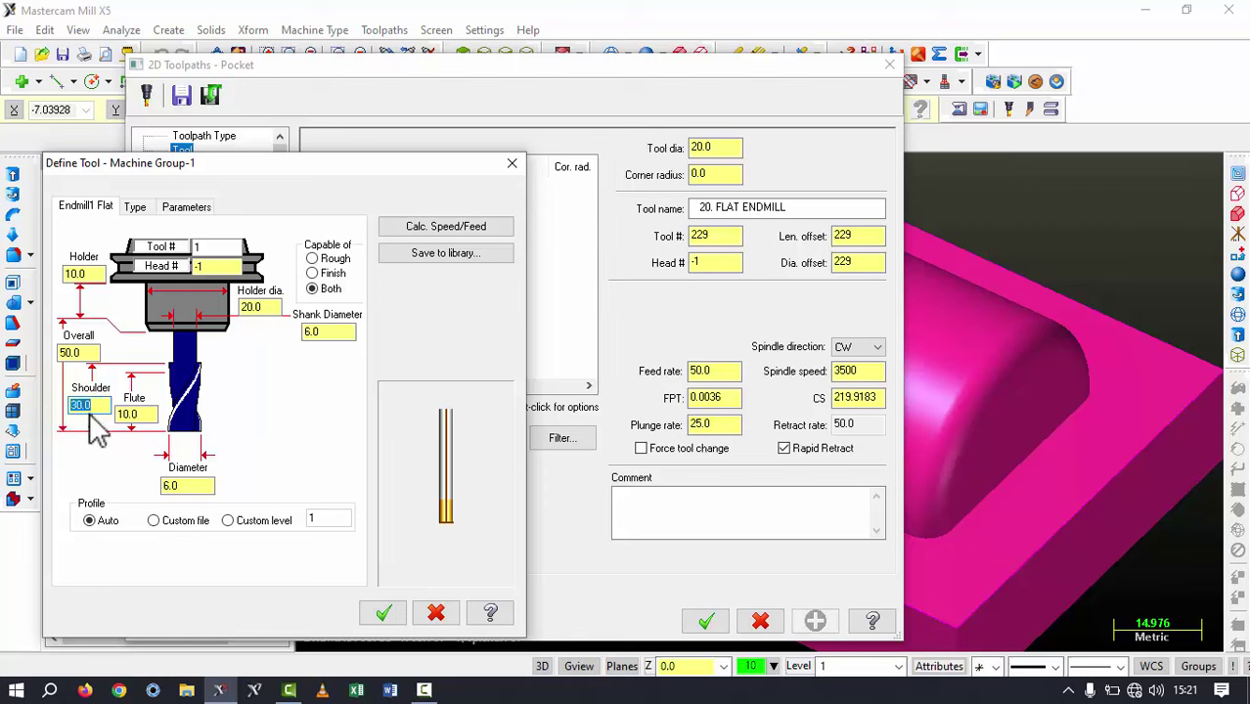
{"action": "left_click", "coordinate": [148, 415]}
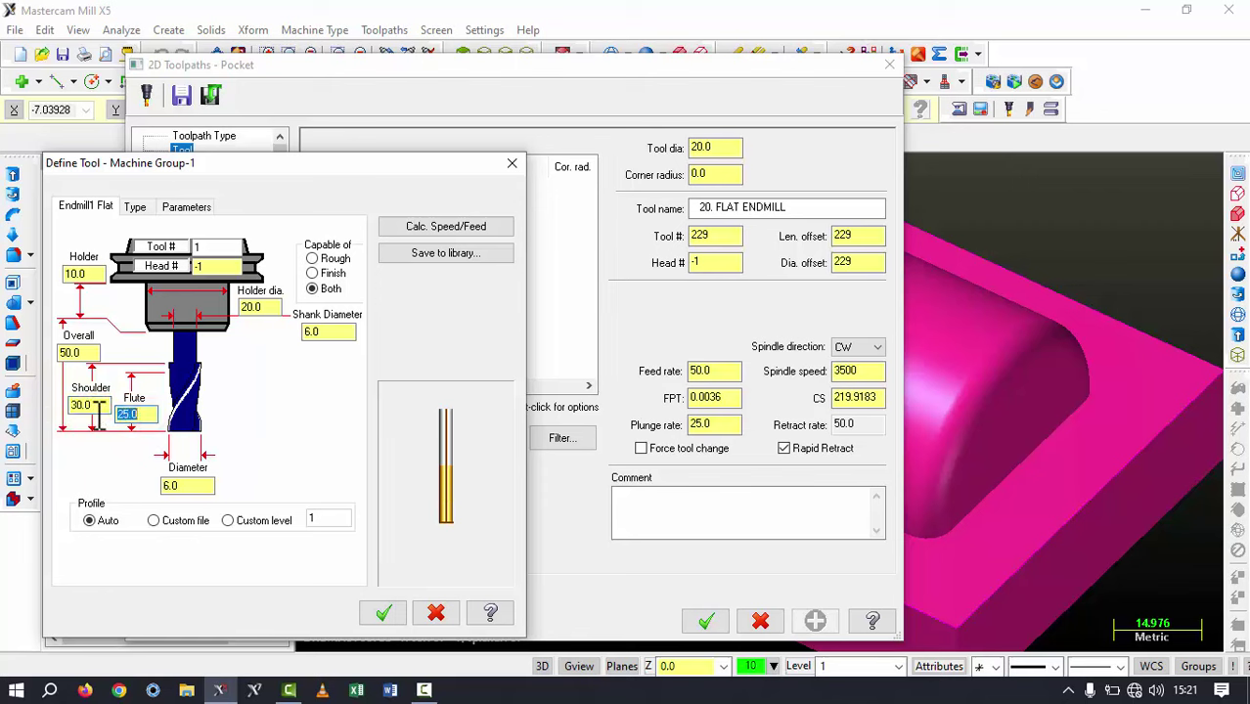
{"action": "left_click", "coordinate": [480, 226]}
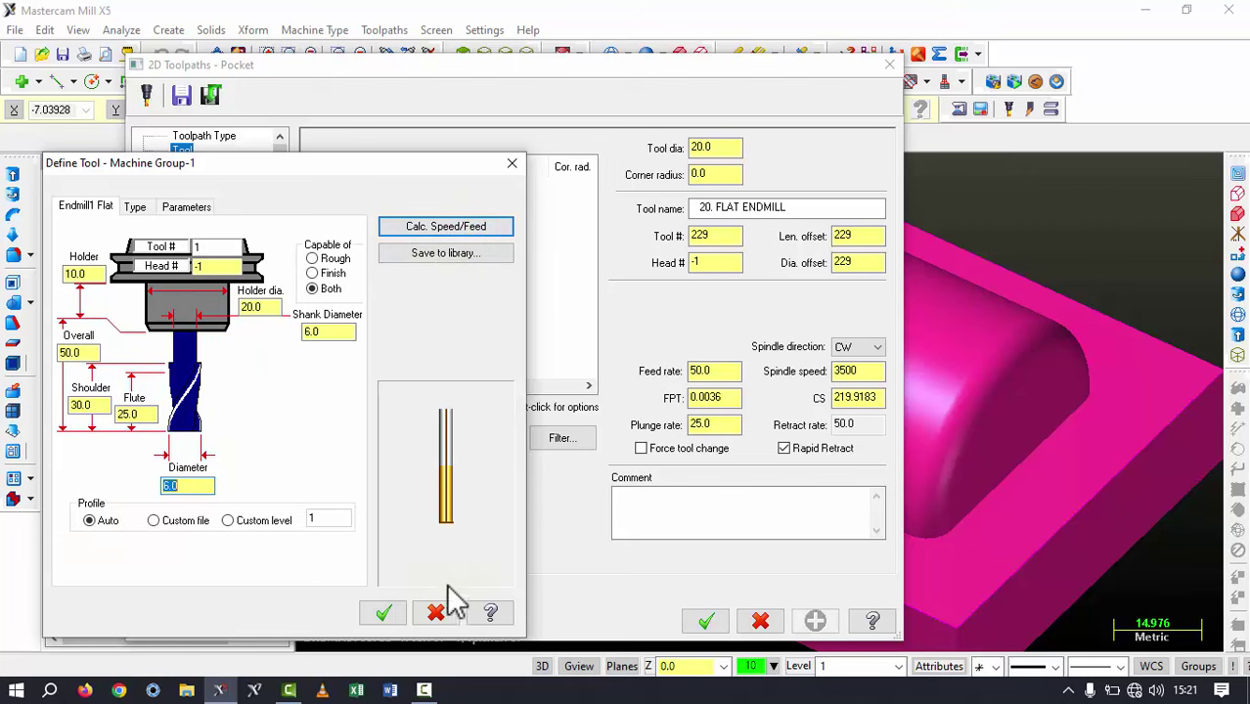
{"action": "left_click", "coordinate": [382, 614]}
Load the BT30 holder library and apply holder B2C4-0020 to the endmill
{"action": "left_click", "coordinate": [186, 164]}
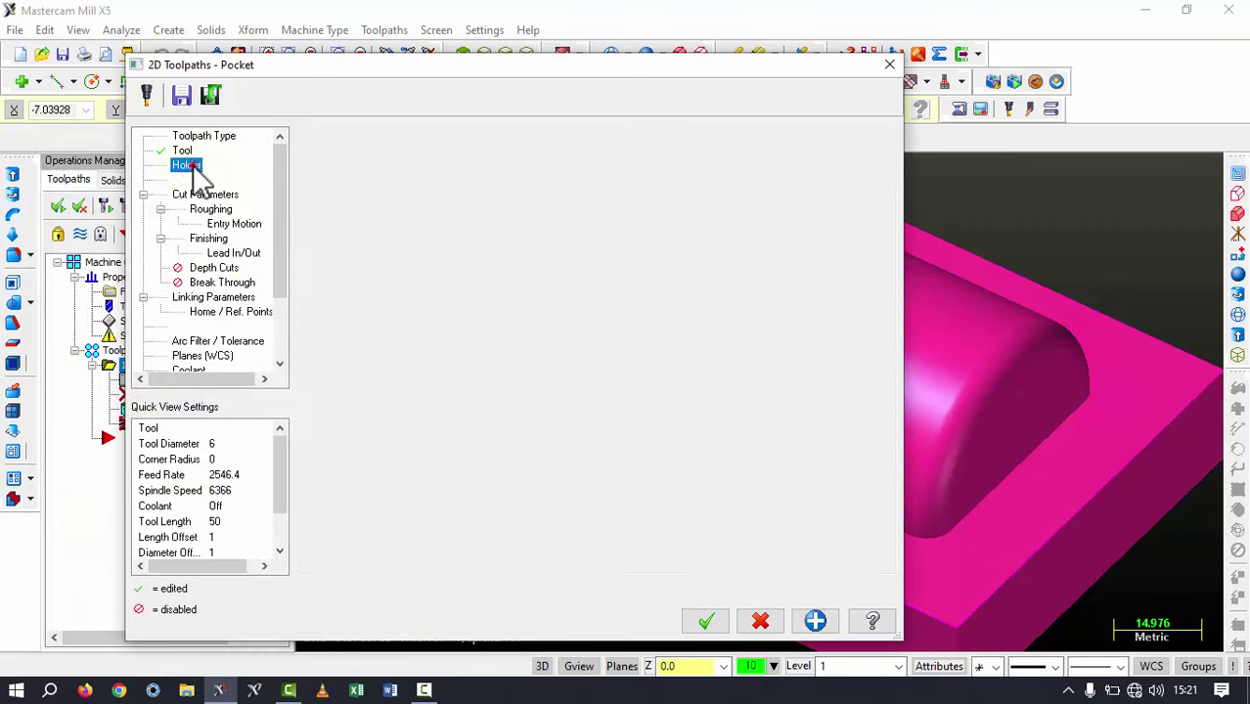
{"action": "right_click", "coordinate": [381, 276]}
{"action": "left_click", "coordinate": [340, 283]}
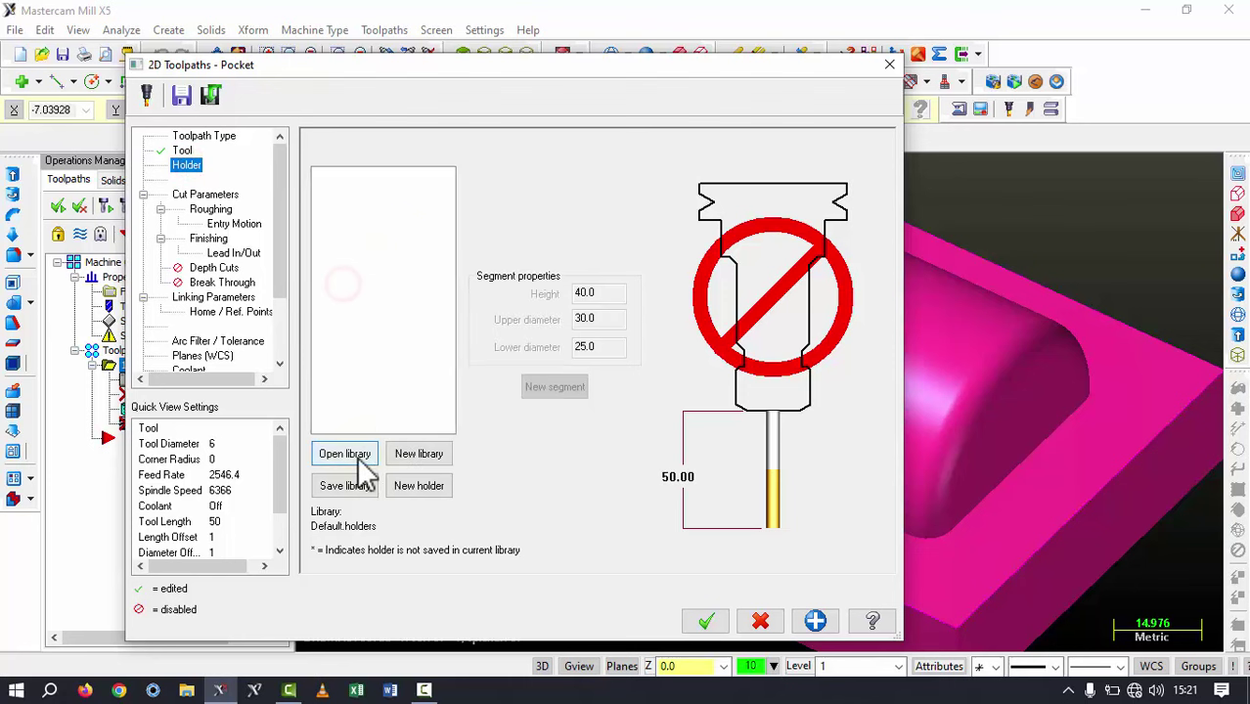
{"action": "left_click", "coordinate": [354, 455]}
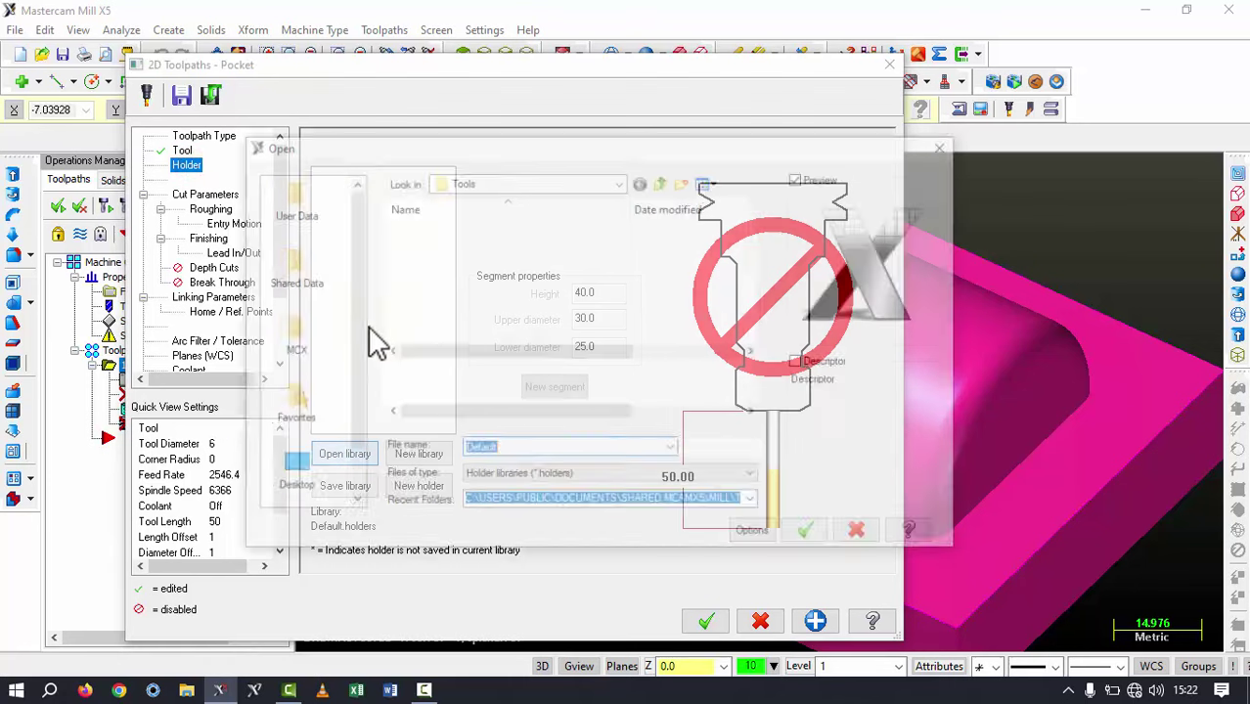
{"action": "left_click", "coordinate": [445, 228]}
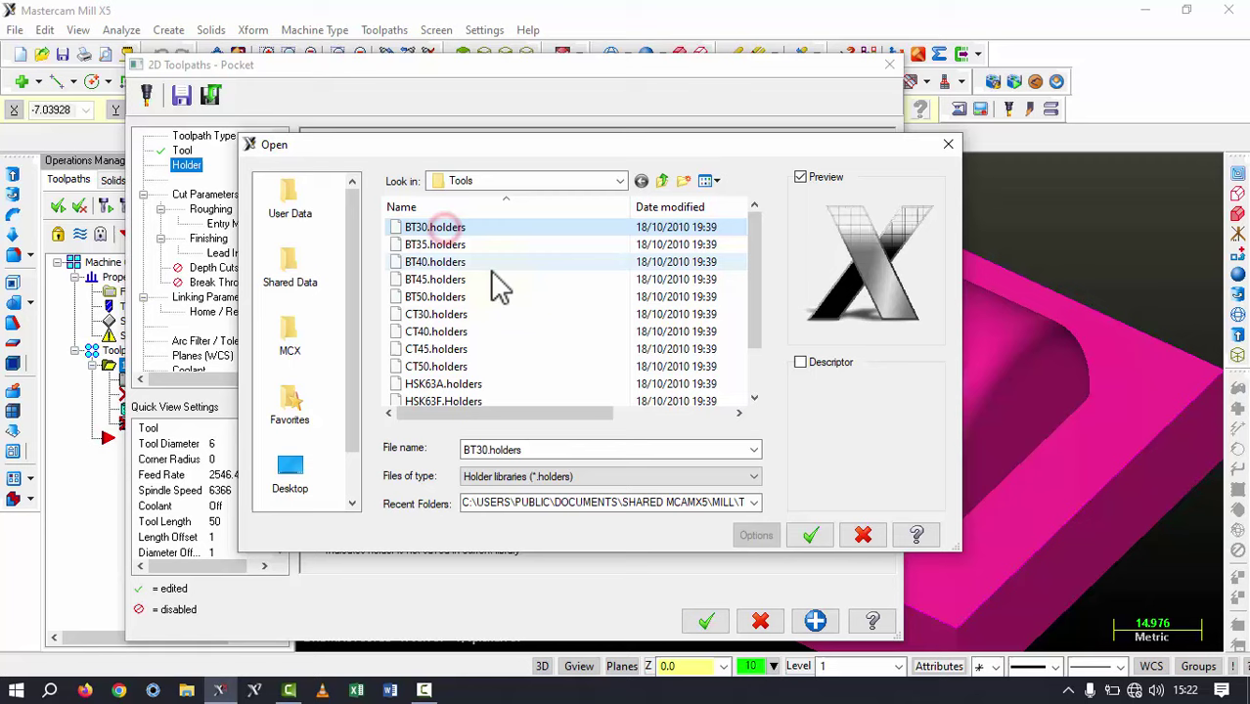
{"action": "left_click", "coordinate": [811, 535]}
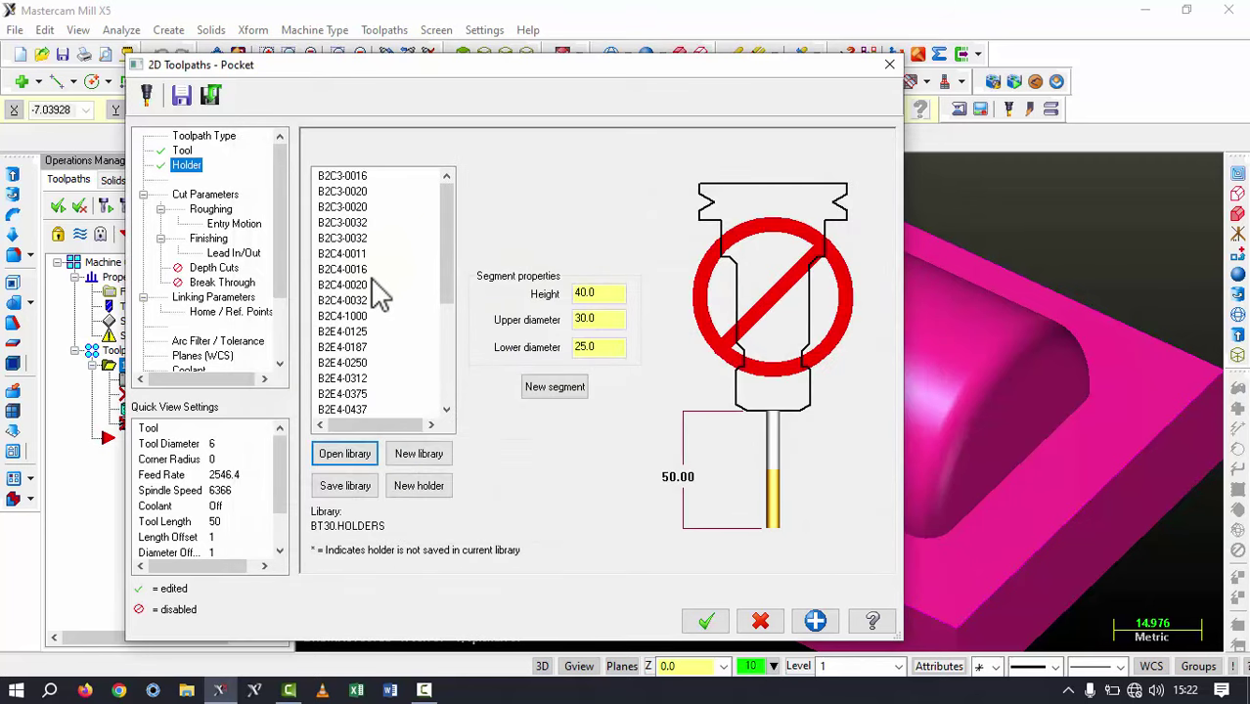
{"action": "left_click", "coordinate": [373, 285]}
{"action": "left_click", "coordinate": [815, 621]}
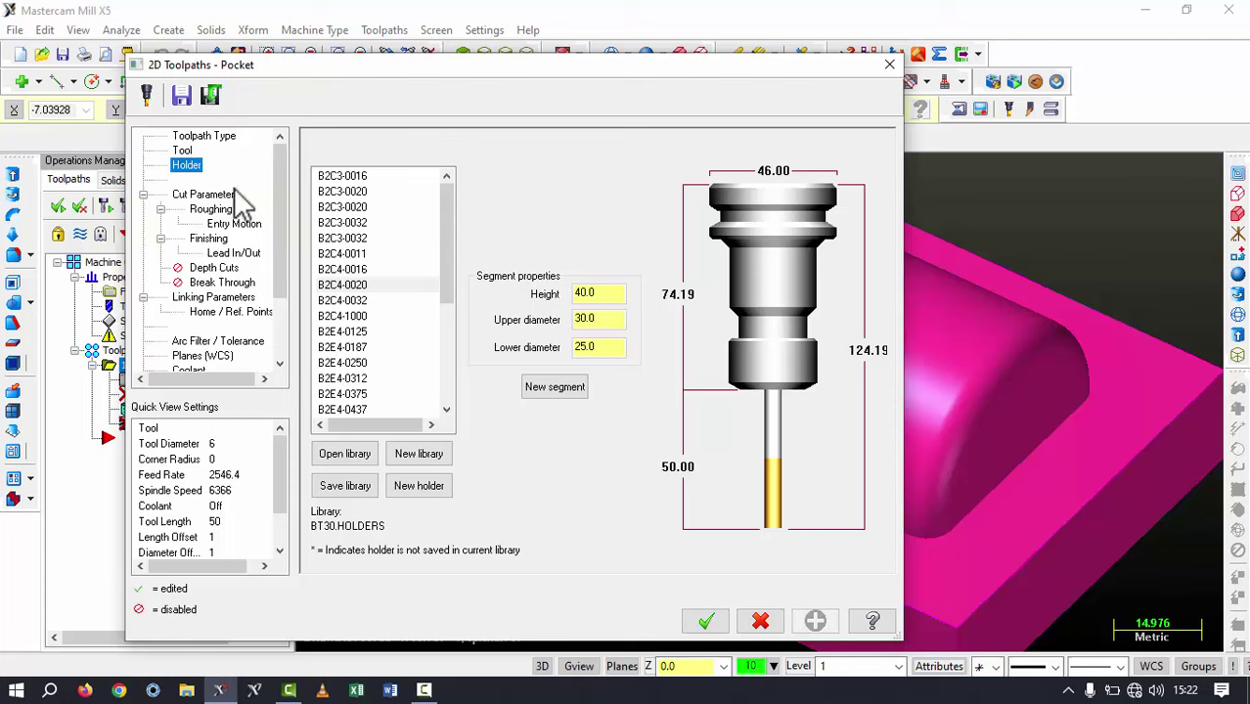
{"action": "left_click", "coordinate": [207, 195]}
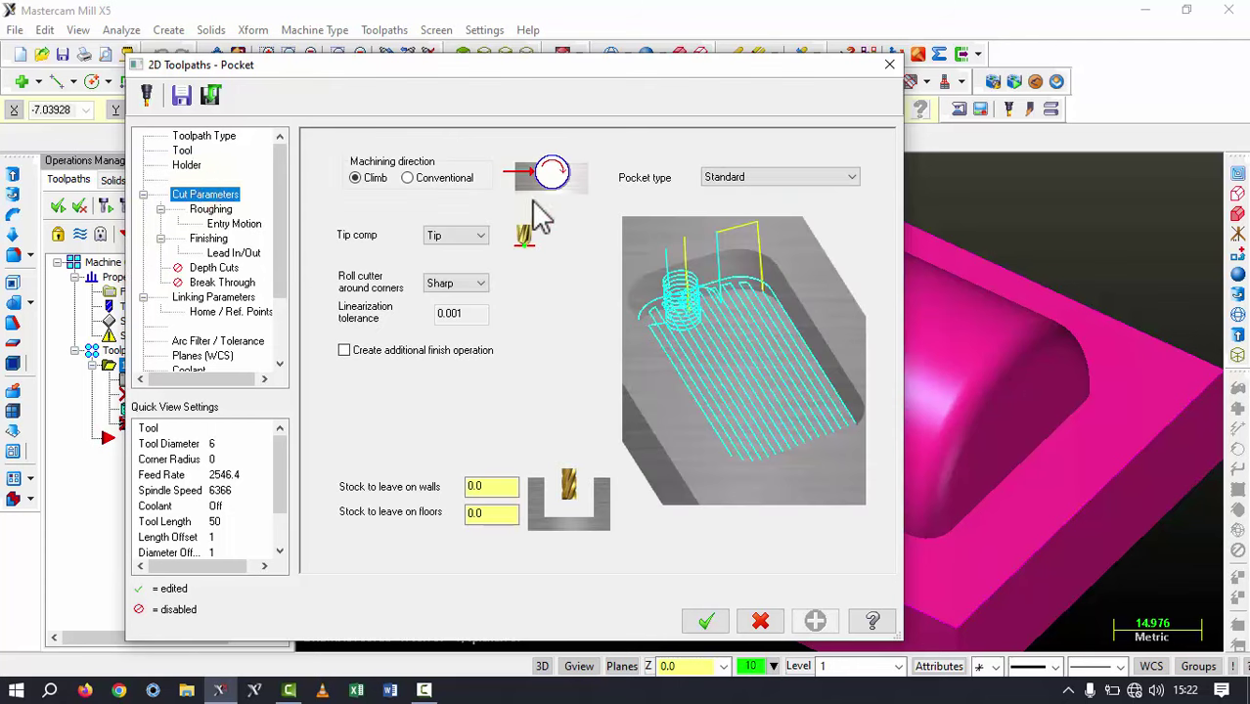
Set the pocket type to Facing with Overlap 40, Exit distance 2.0 and 1.0 floor stock
{"action": "left_click", "coordinate": [821, 177]}
{"action": "left_click", "coordinate": [760, 205]}
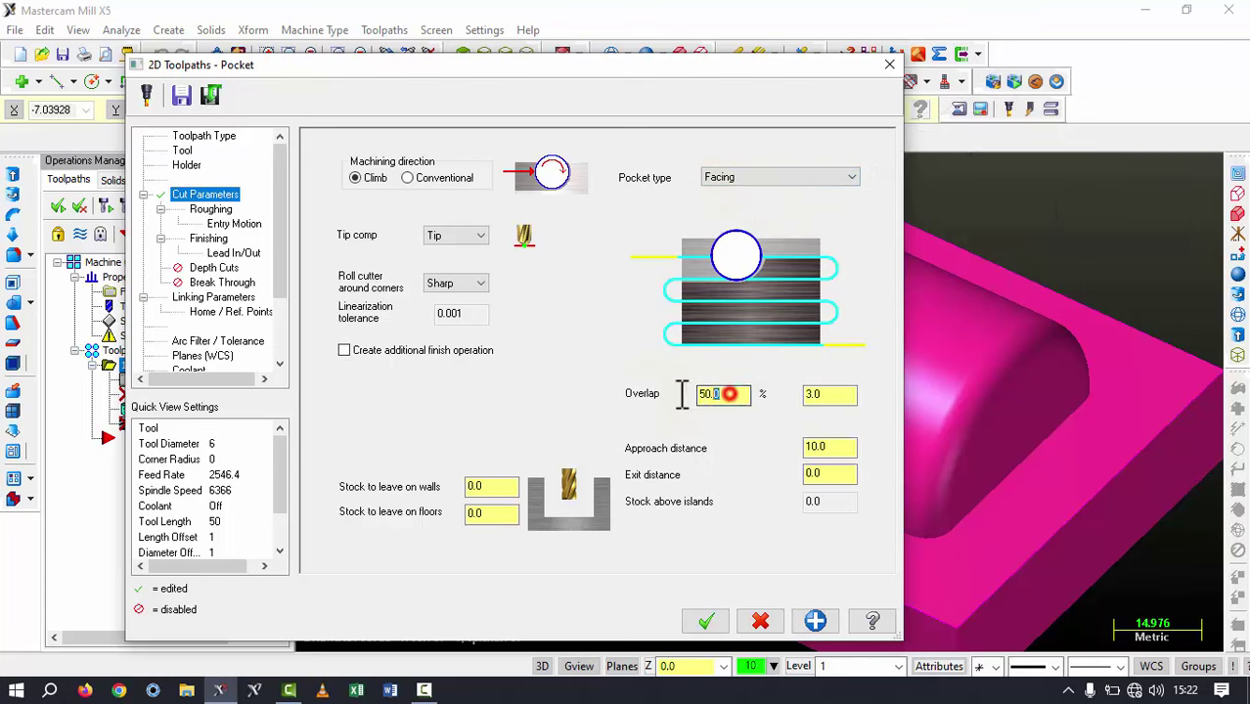
{"action": "left_click_drag", "start_coordinate": [729, 393], "coordinate": [682, 394]}
{"action": "type", "text": "40"}
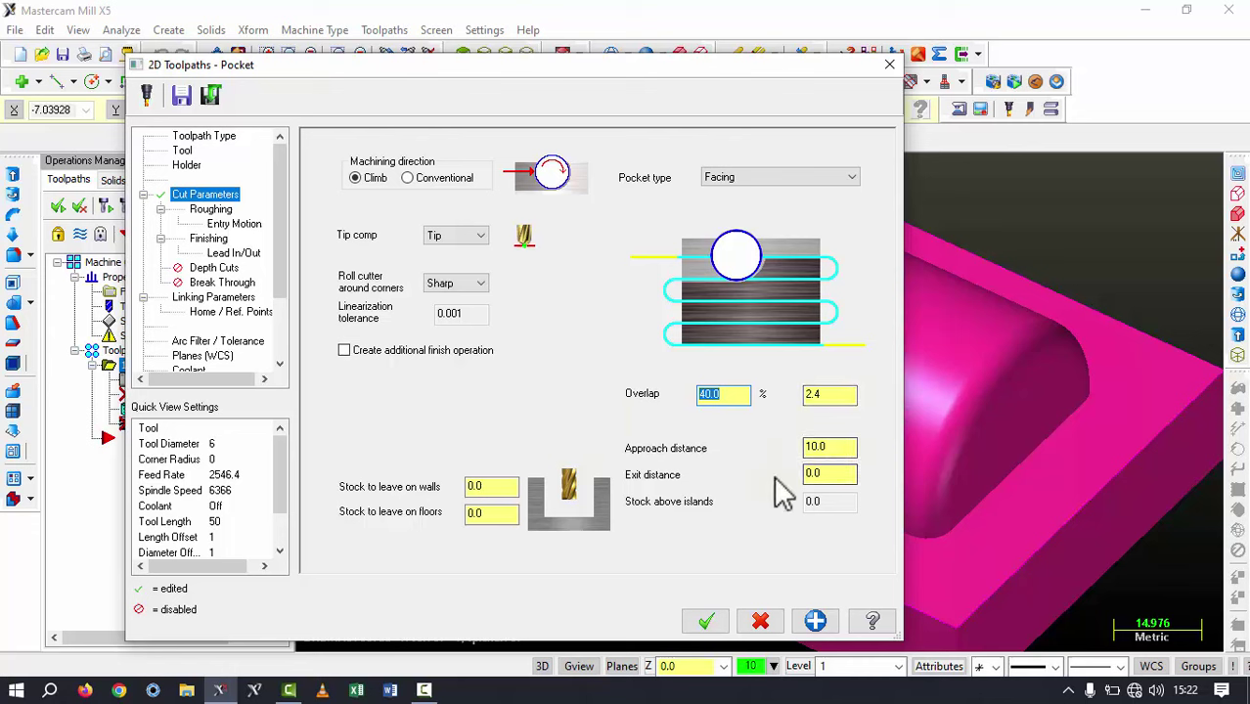
{"action": "left_click", "coordinate": [838, 475]}
{"action": "type", "text": "2"}
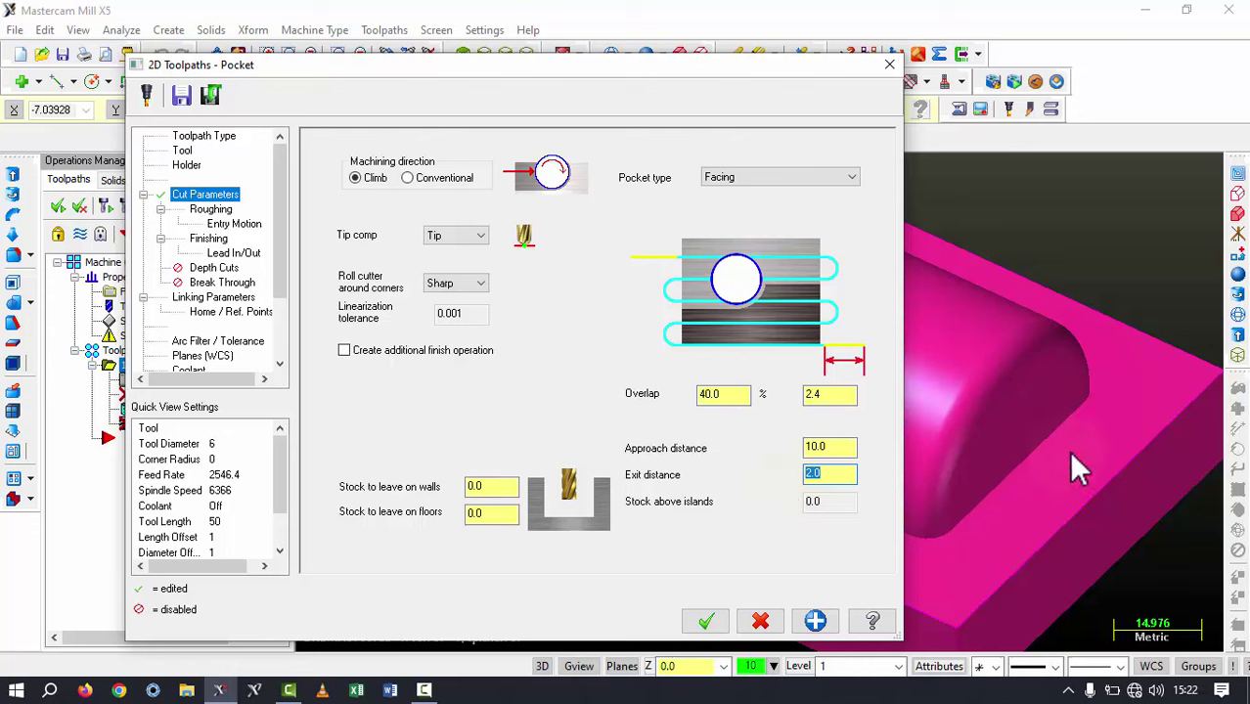
{"action": "double_click", "coordinate": [495, 515]}
{"action": "type", "text": "1"}
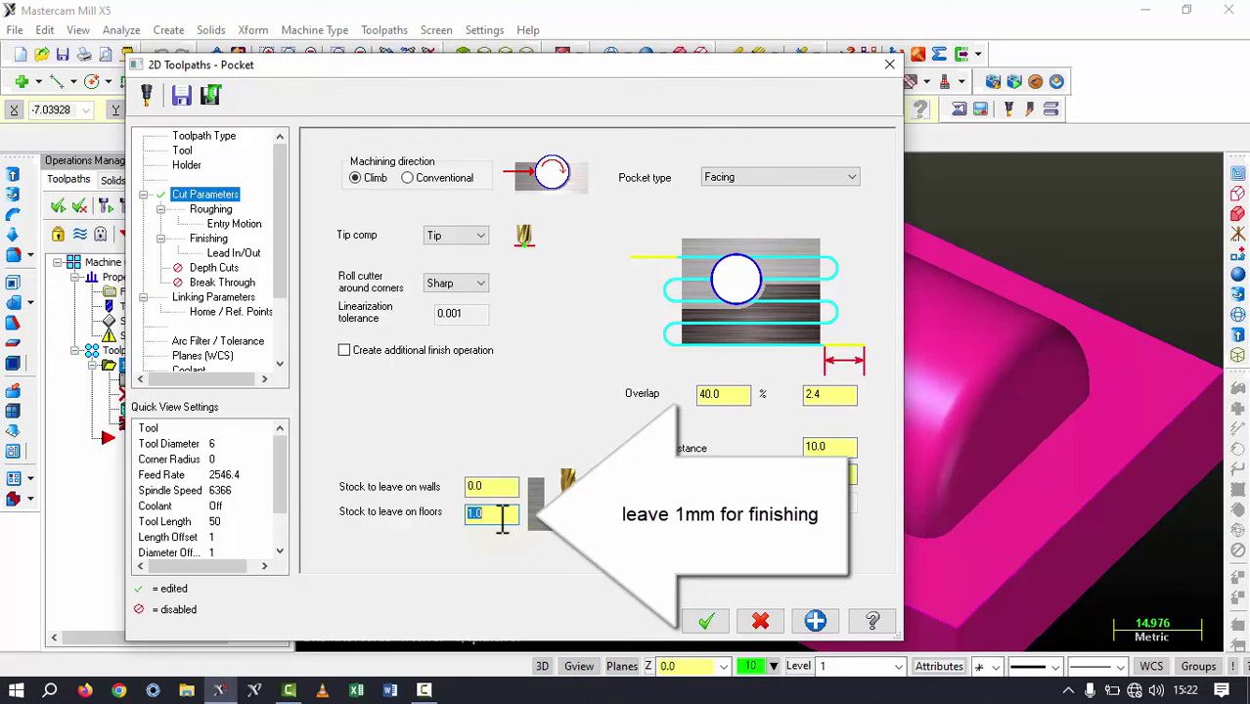
{"action": "left_click", "coordinate": [815, 622]}
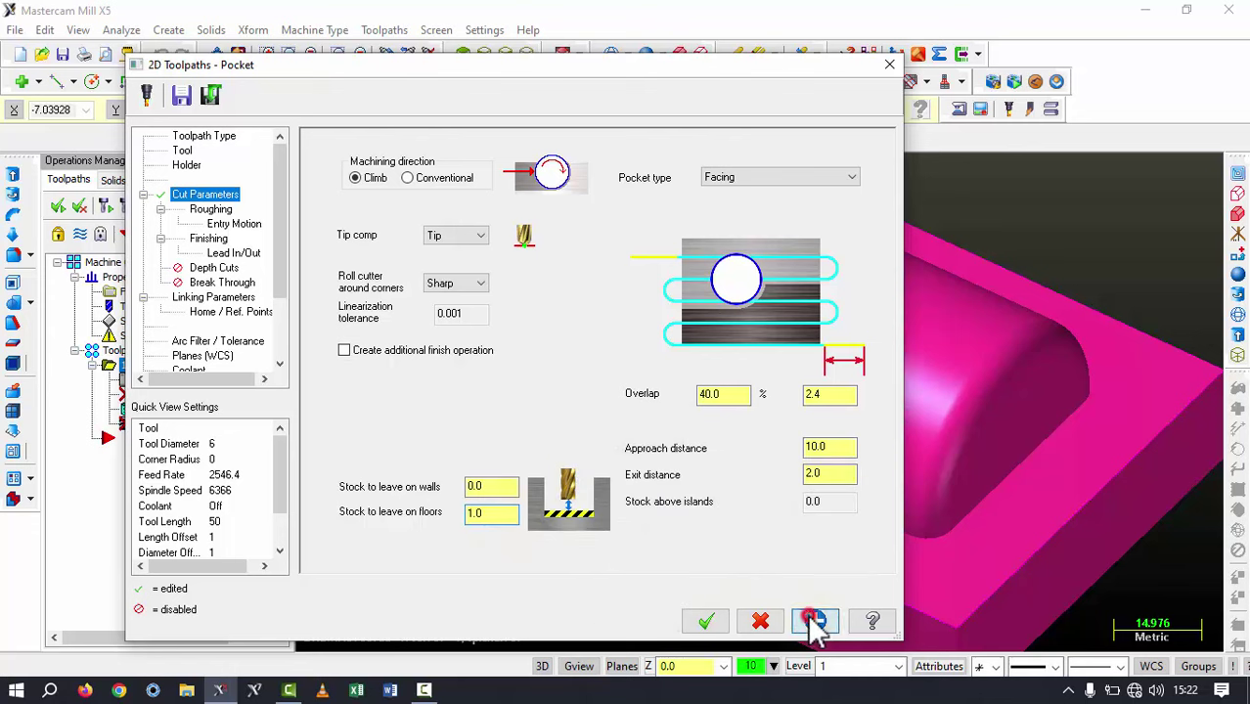
{"action": "left_click", "coordinate": [204, 210]}
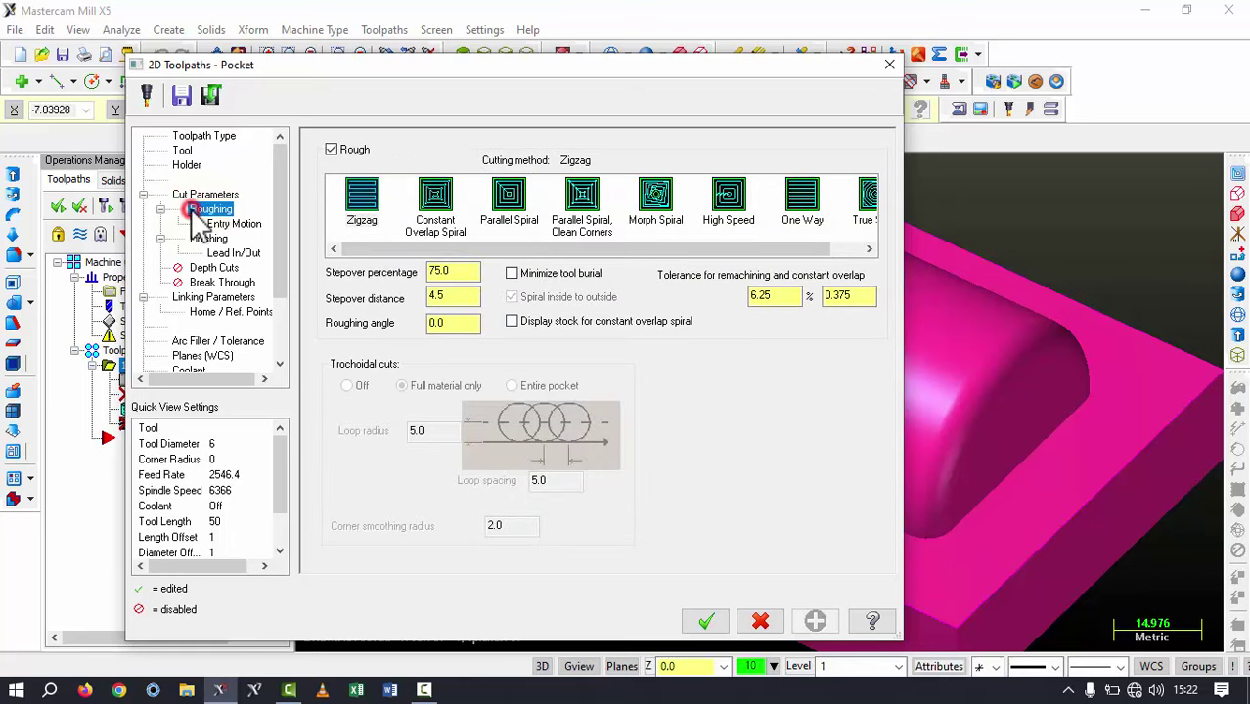
Choose zigzag roughing, edit the stepover percentage, and turn off lead in/out
{"action": "left_click", "coordinate": [364, 195]}
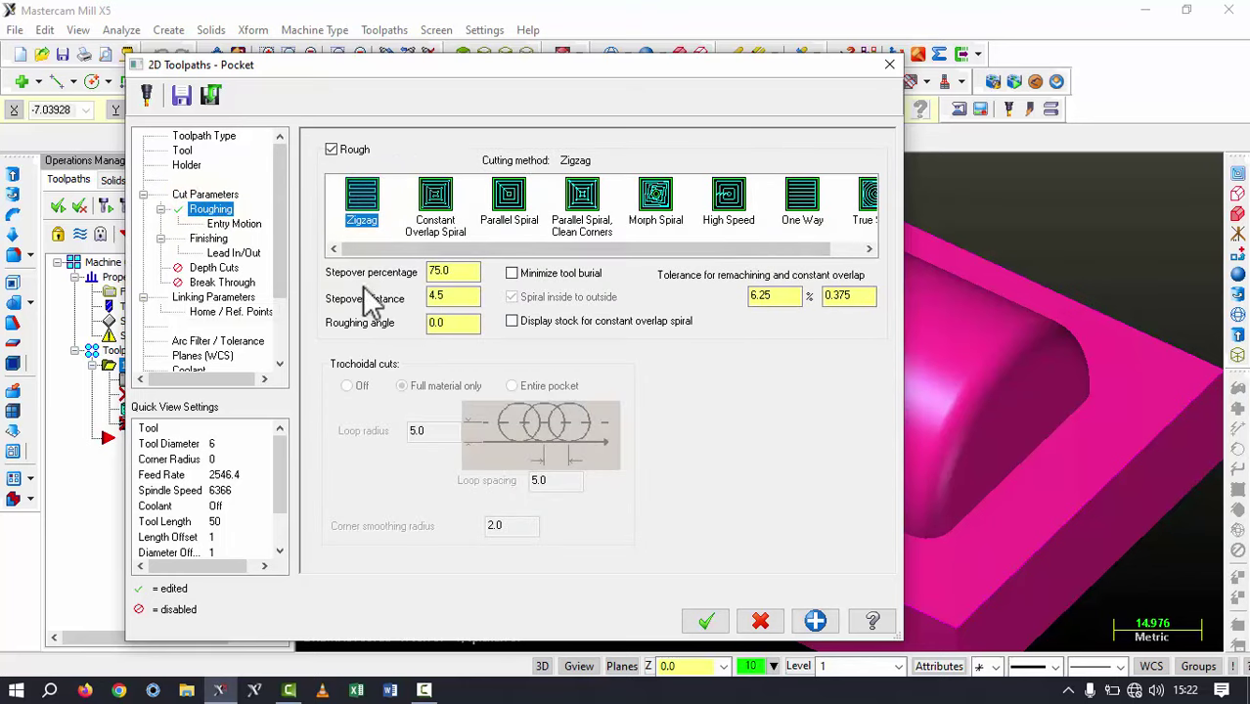
{"action": "left_click_drag", "start_coordinate": [458, 273], "coordinate": [431, 284]}
{"action": "type", "text": "50"}
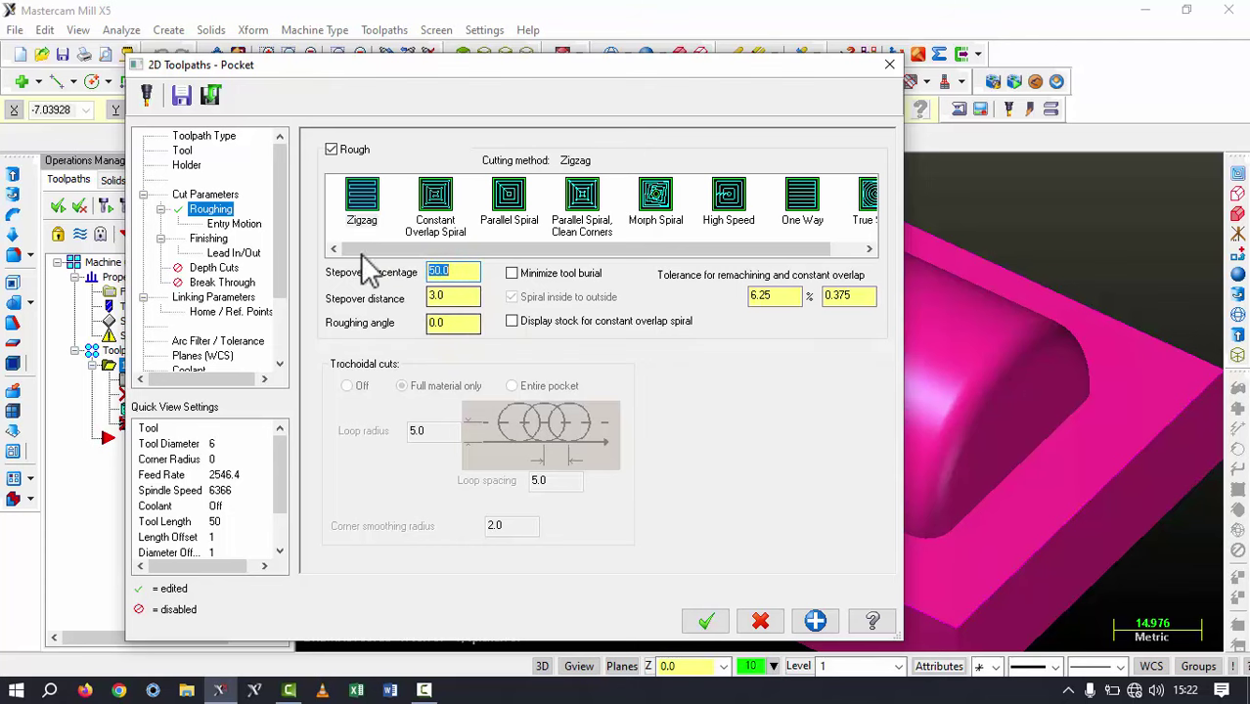
{"action": "left_click", "coordinate": [253, 225]}
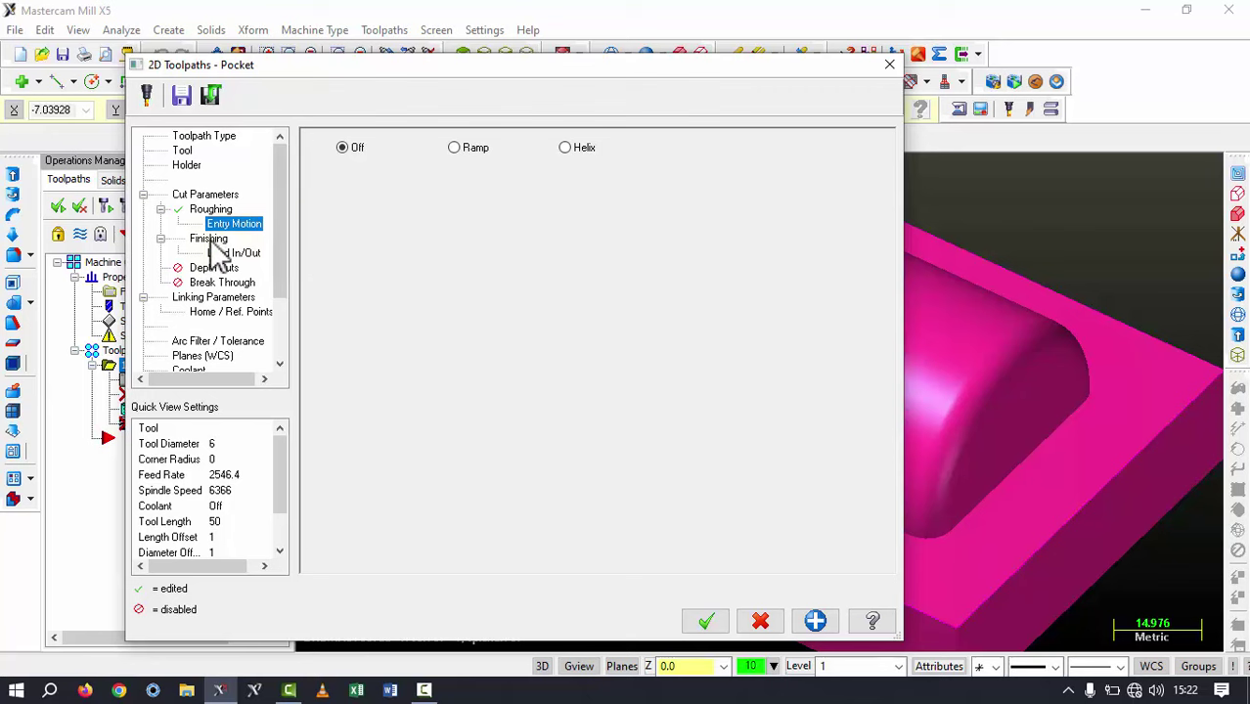
{"action": "left_click", "coordinate": [209, 239]}
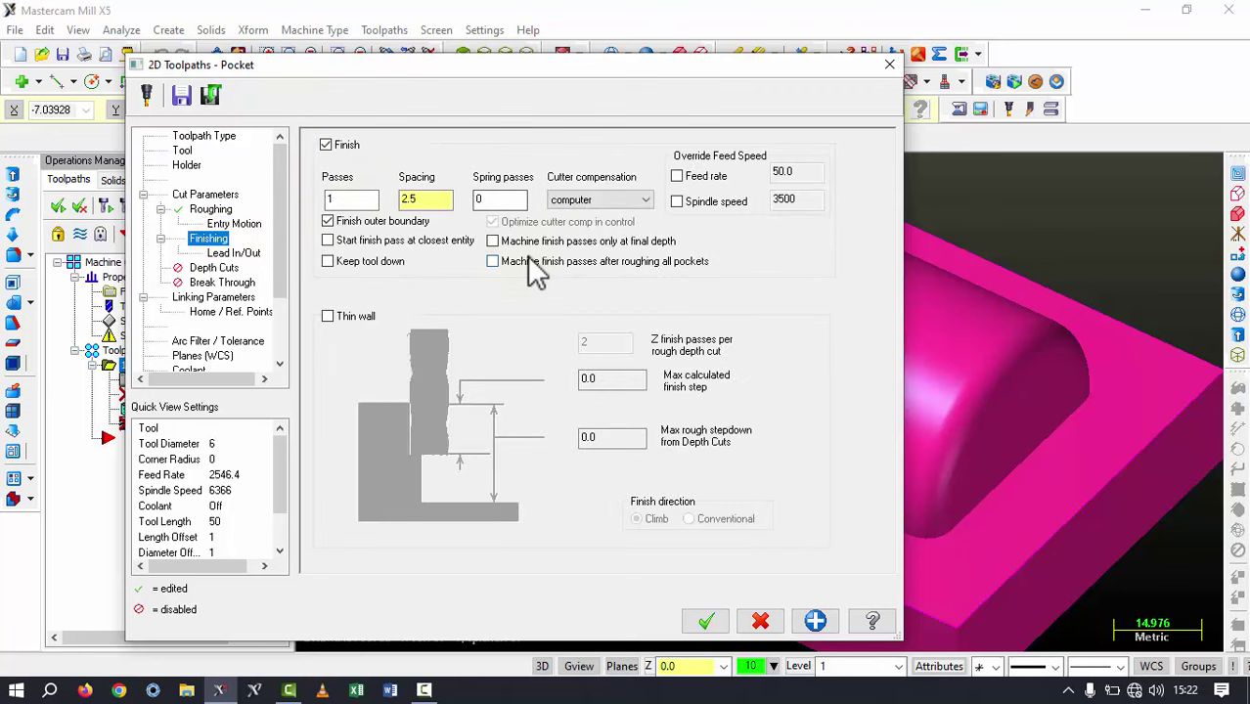
{"action": "left_click", "coordinate": [239, 255]}
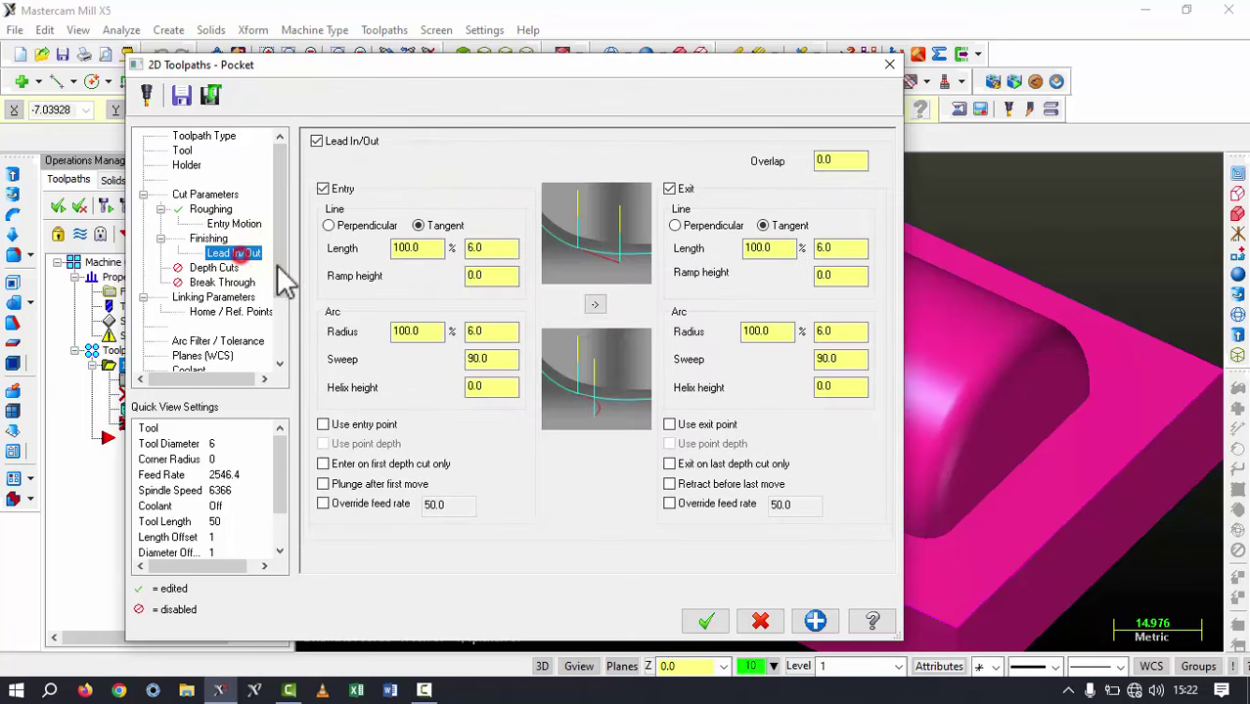
{"action": "left_click", "coordinate": [318, 142]}
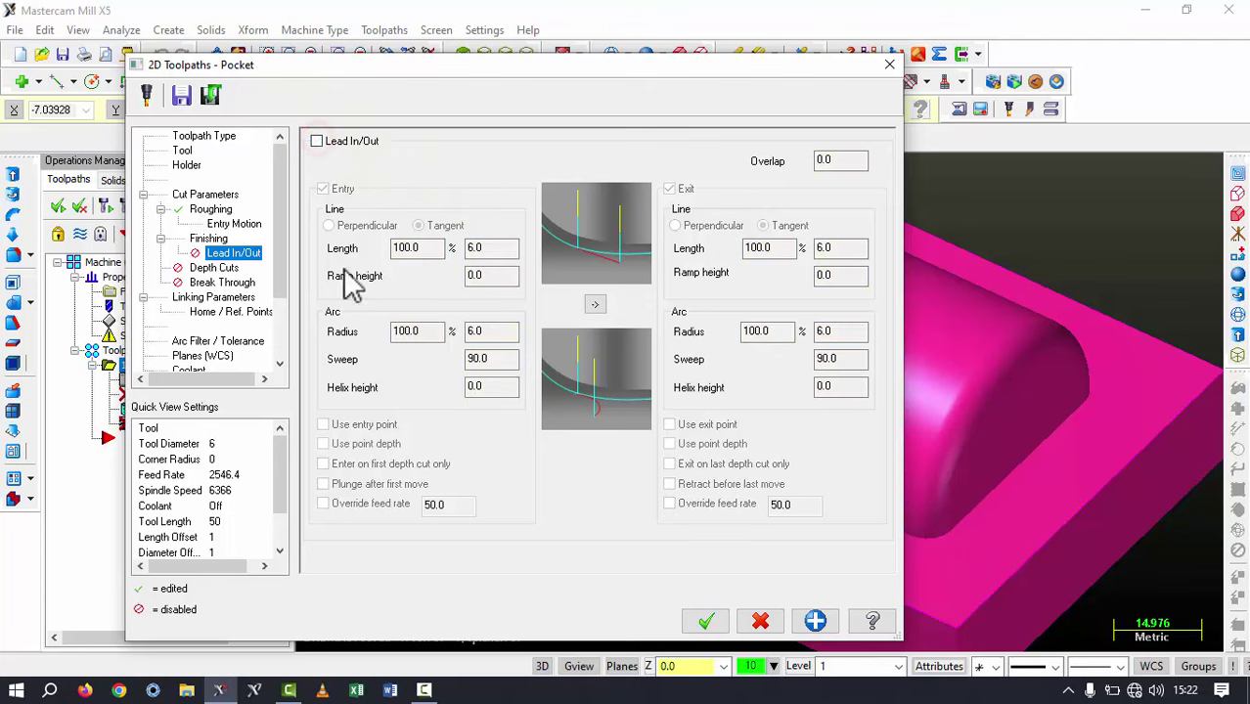
Enable depth cuts with an 8.333333 max rough step and 0 finish cuts
{"action": "left_click", "coordinate": [209, 268]}
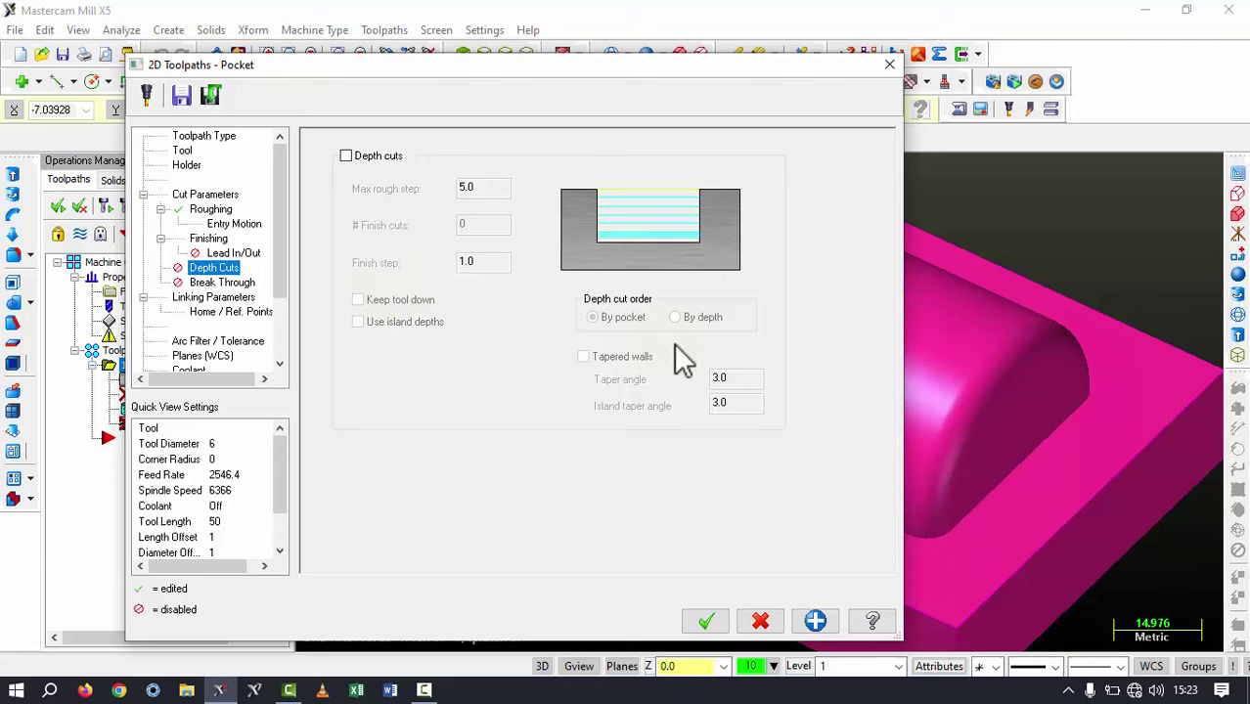
{"action": "left_click", "coordinate": [347, 157]}
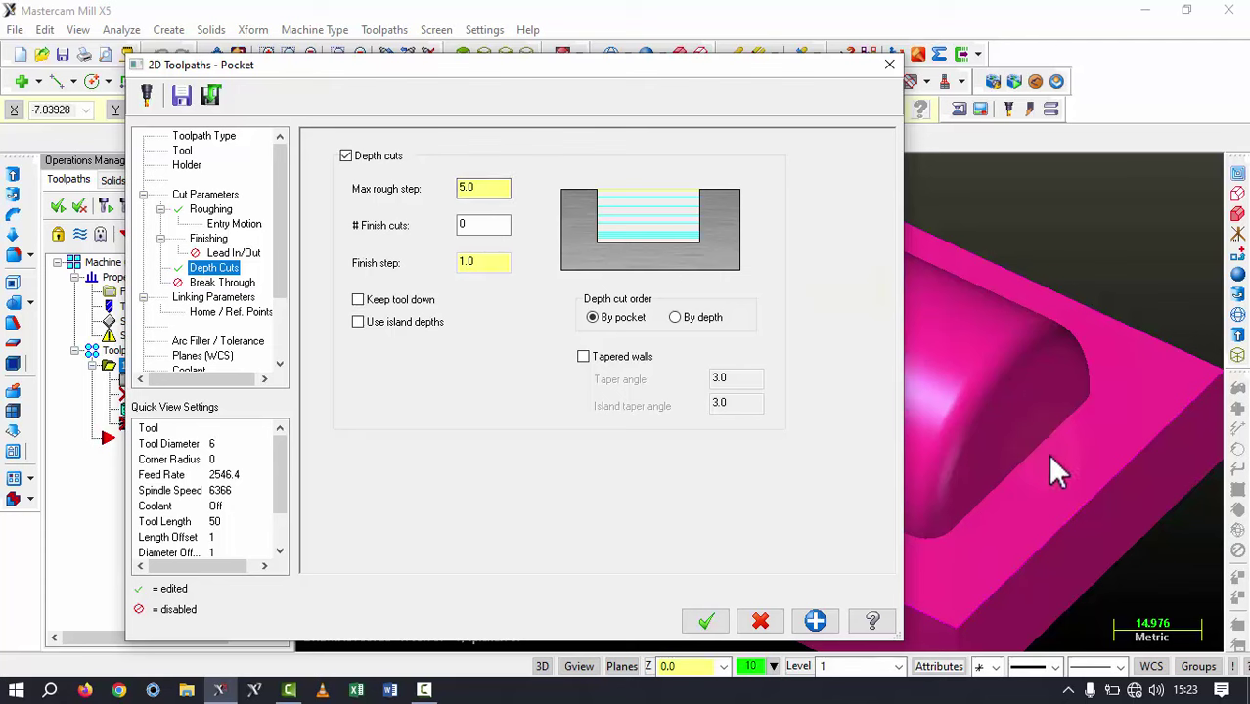
{"action": "double_click", "coordinate": [475, 188]}
{"action": "type", "text": "8.333333"}
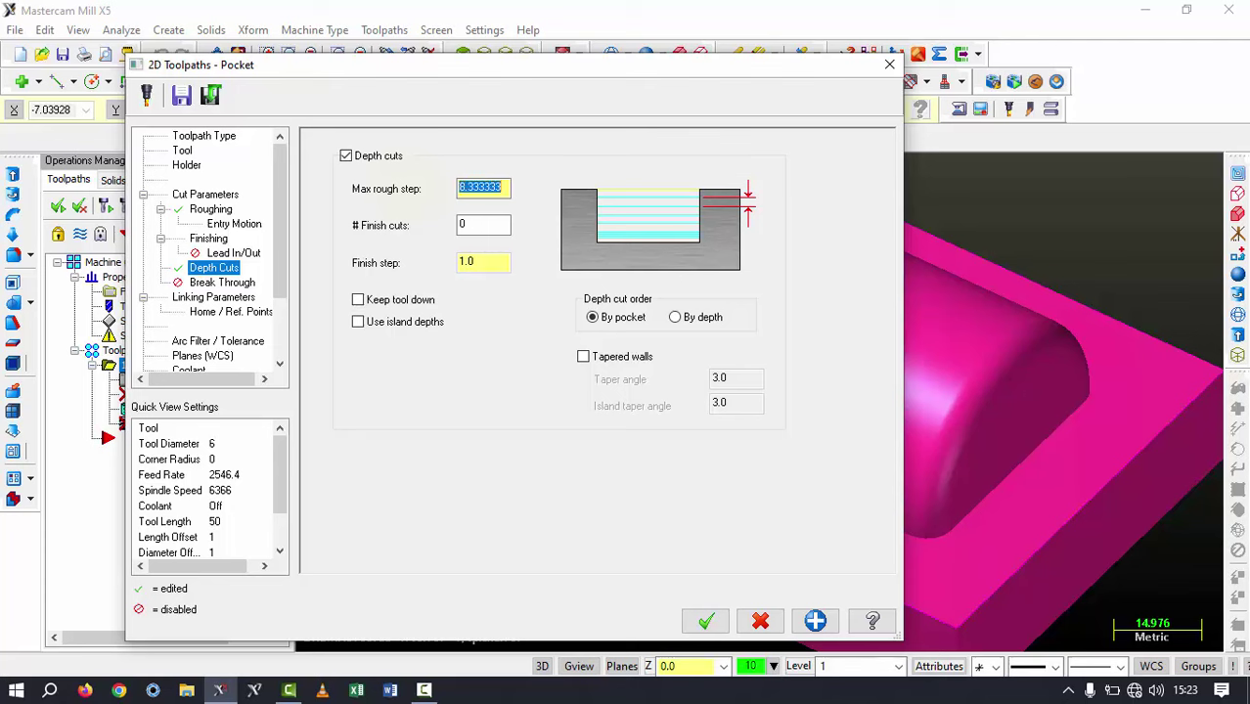
{"action": "left_click", "coordinate": [509, 309]}
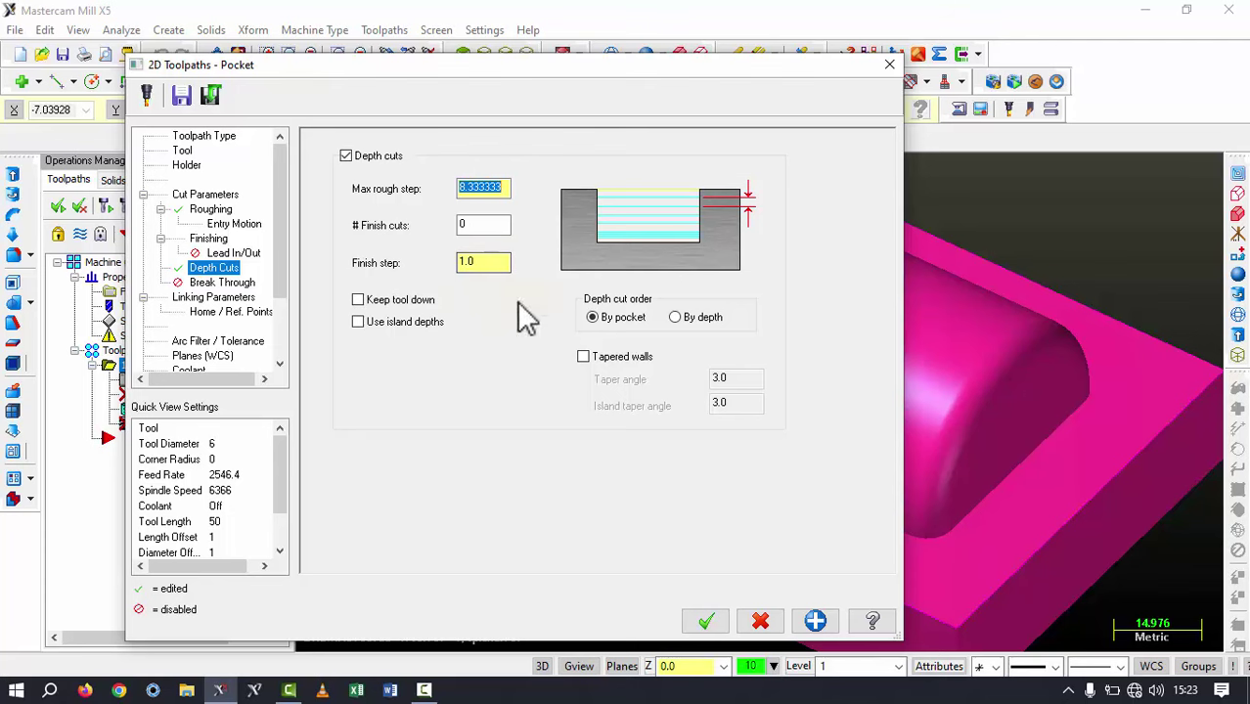
{"action": "left_click", "coordinate": [231, 285]}
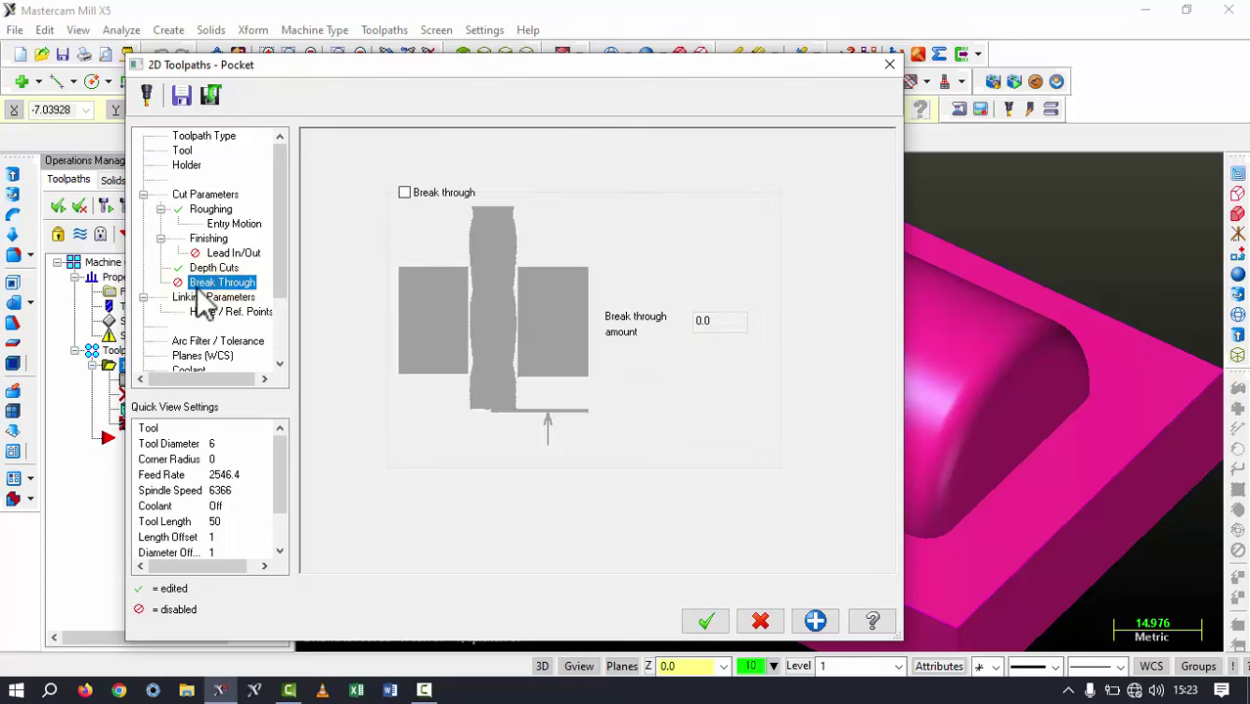
In Linking Parameters, take top of stock 45.0 from the core's arc and depth 0.0 from the bottom edge
{"action": "left_click", "coordinate": [211, 297]}
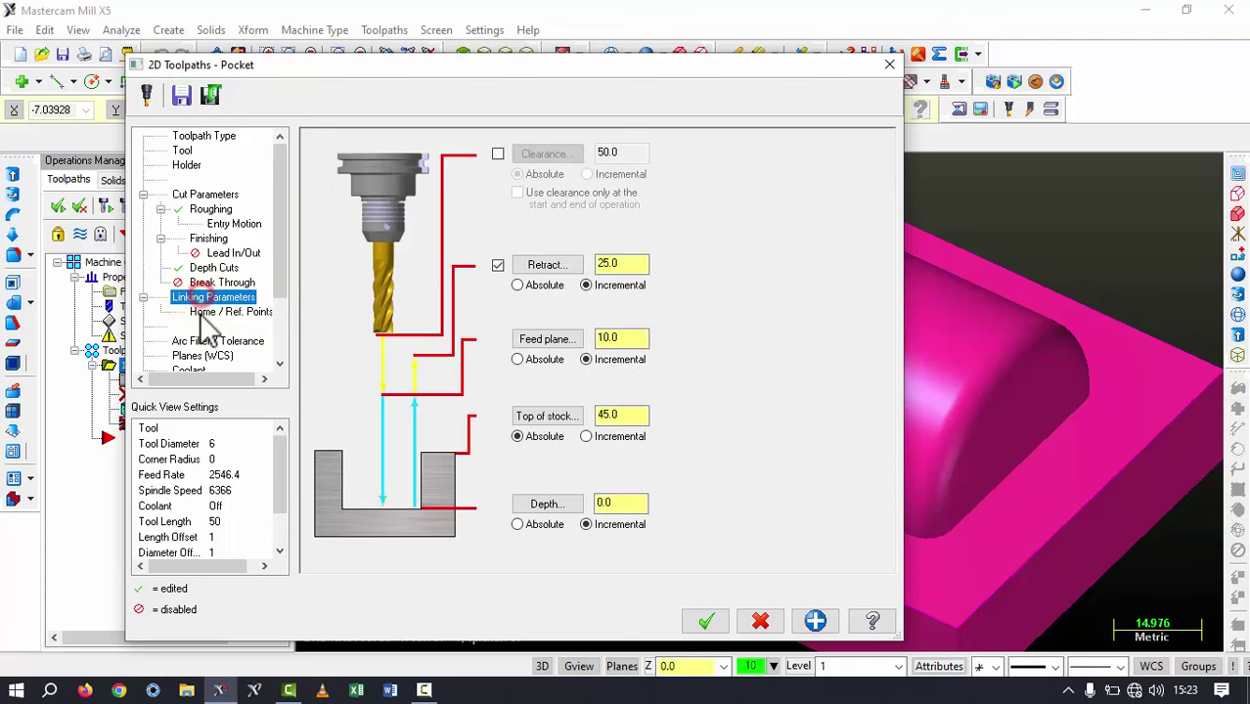
{"action": "left_click", "coordinate": [528, 419]}
{"action": "middle_click_drag", "start_coordinate": [692, 321], "coordinate": [954, 390]}
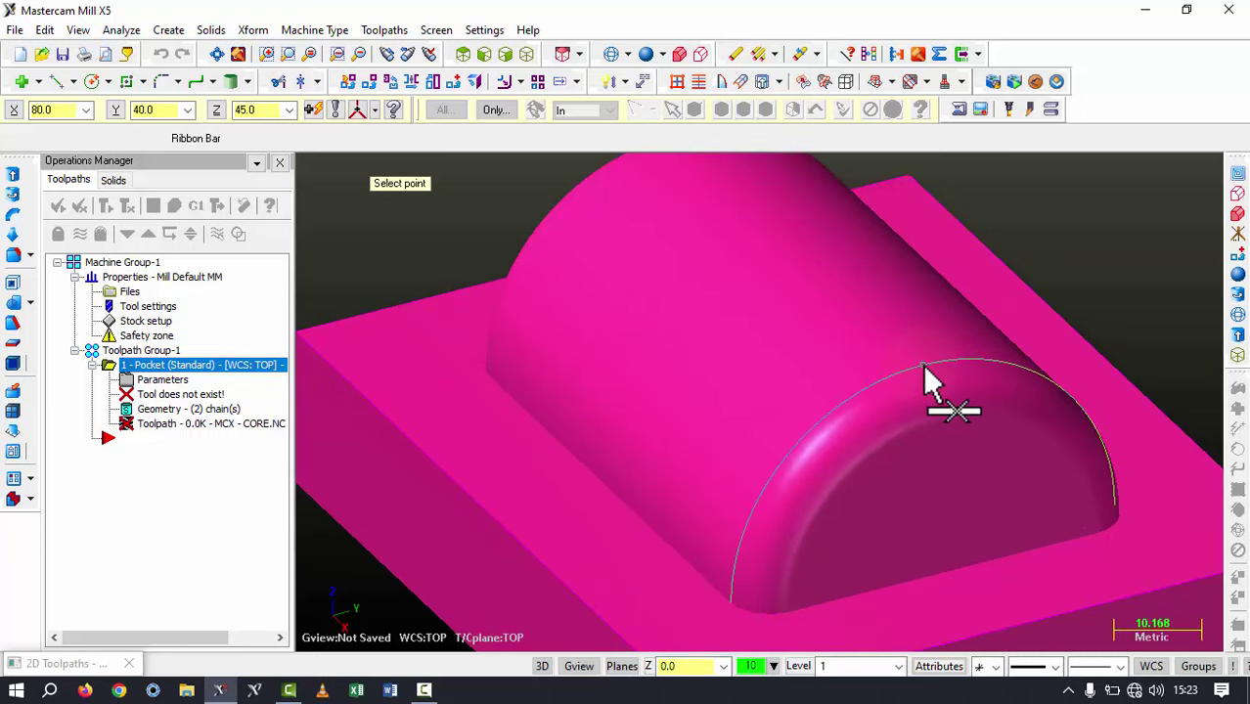
{"action": "left_click", "coordinate": [923, 368]}
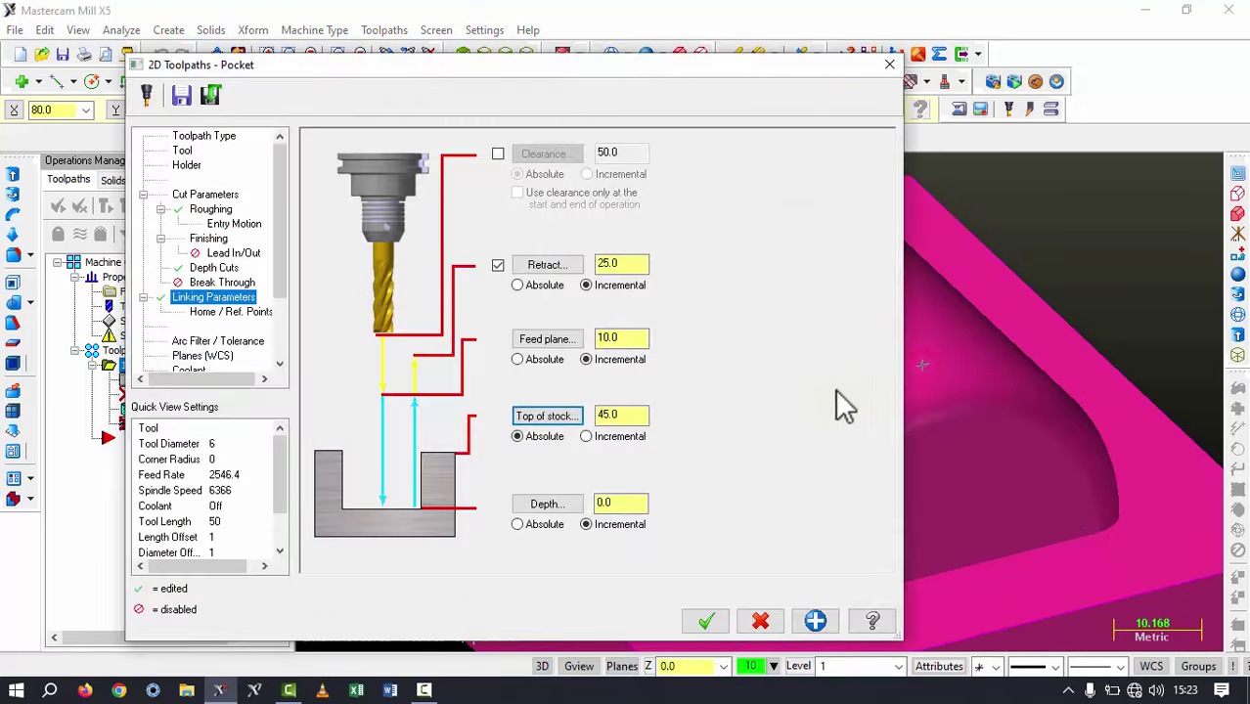
{"action": "left_click", "coordinate": [543, 507]}
{"action": "scroll", "coordinate": [881, 592], "scroll_direction": "down", "scroll_amount": 2}
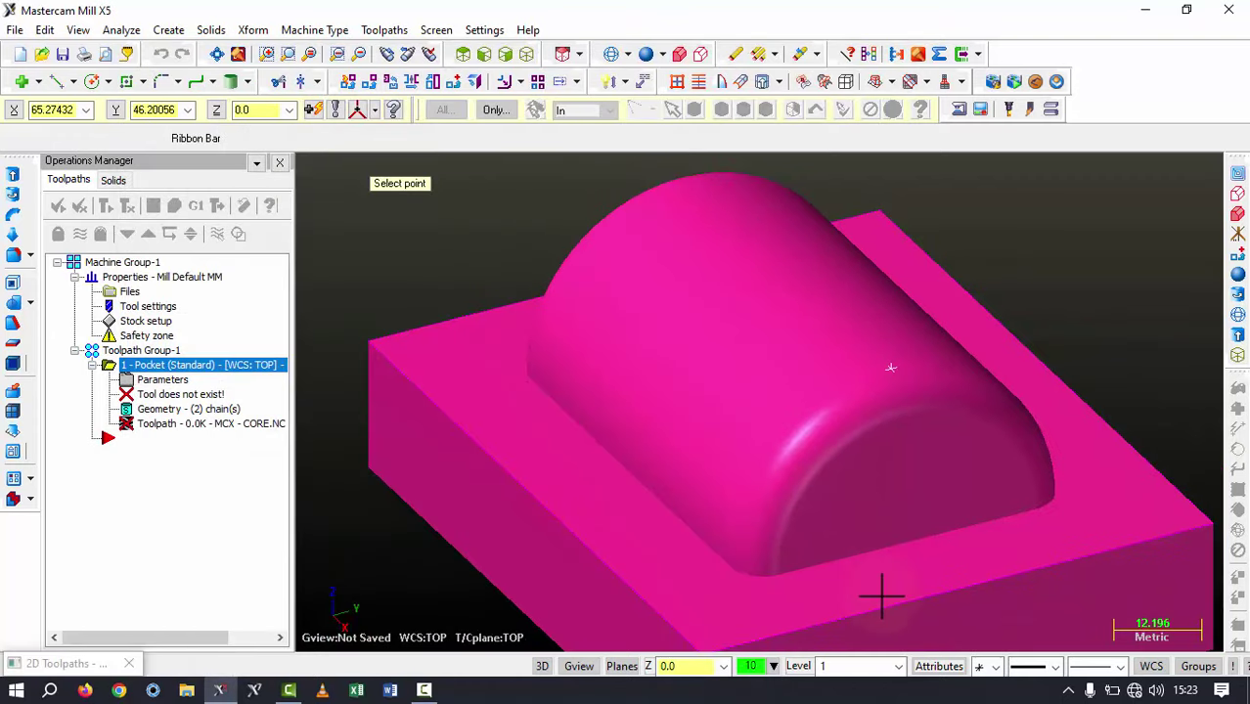
{"action": "scroll", "coordinate": [759, 578], "scroll_direction": "up", "scroll_amount": 3}
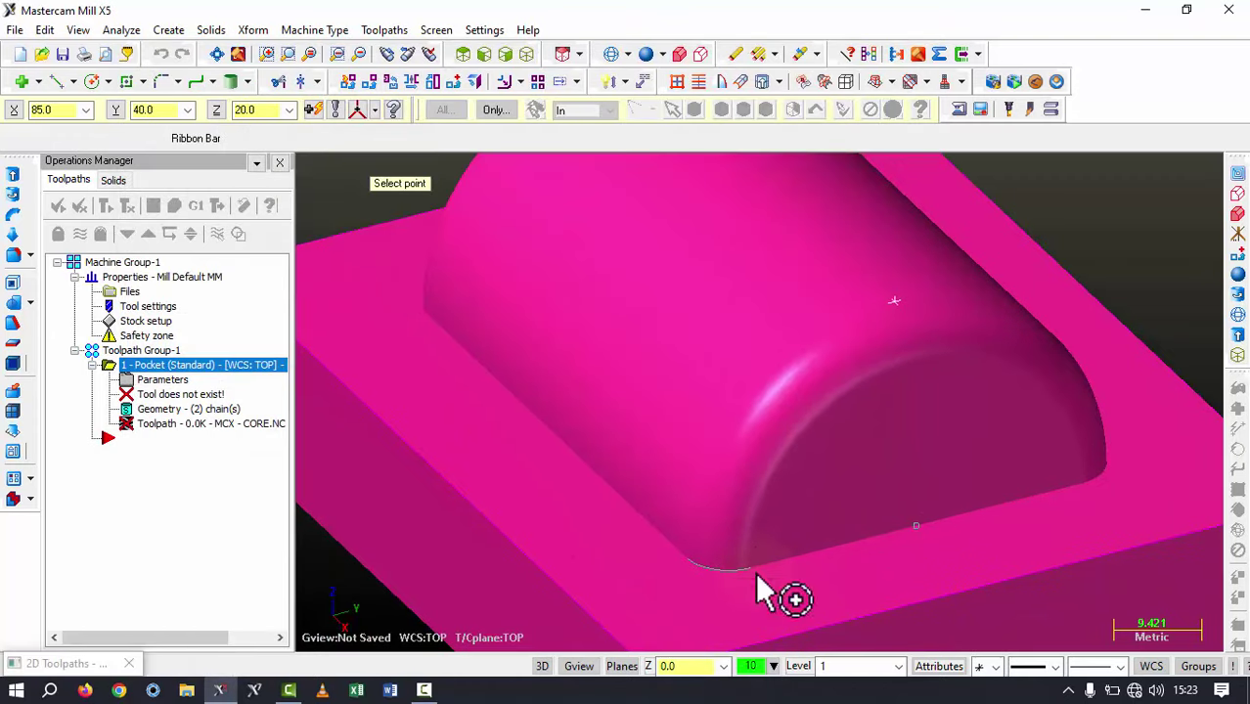
{"action": "scroll", "coordinate": [759, 579], "scroll_direction": "up", "scroll_amount": 2}
{"action": "left_click", "coordinate": [745, 551]}
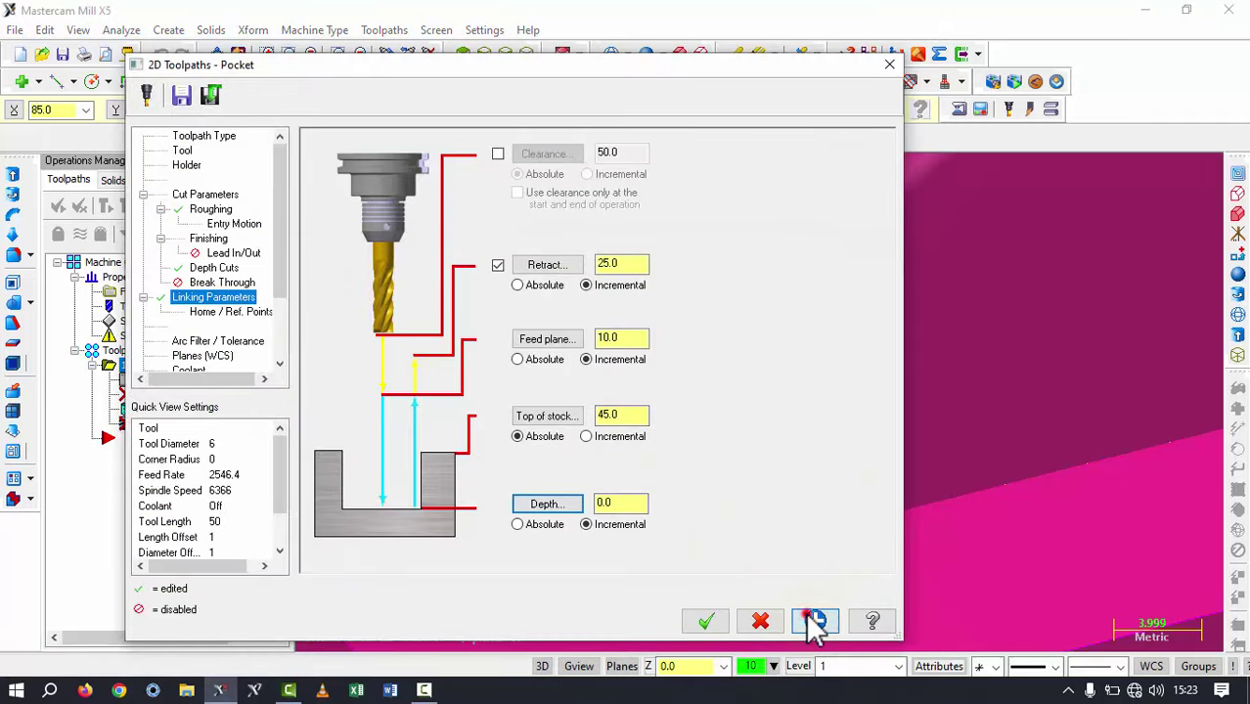
Generate the facing pocket toolpath, view it in Isometric, and open Verify for that operation
{"action": "left_click", "coordinate": [716, 627]}
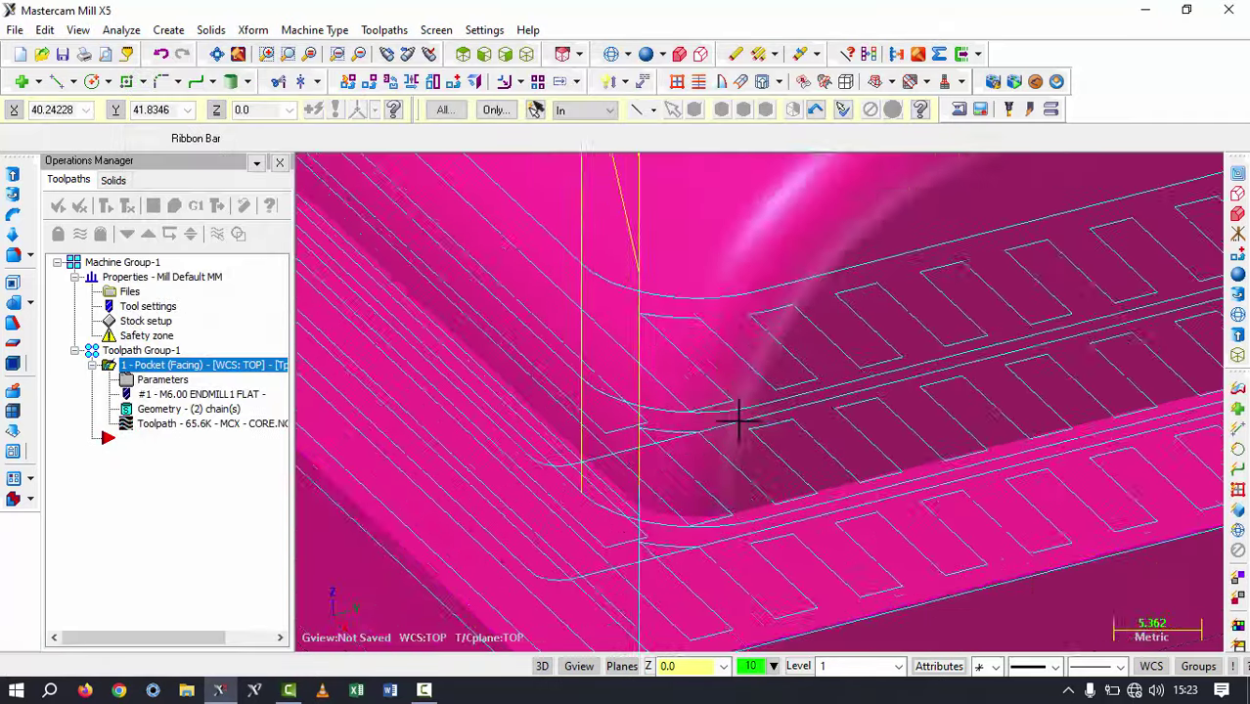
{"action": "scroll", "coordinate": [740, 421], "scroll_direction": "down", "scroll_amount": 3}
{"action": "scroll", "coordinate": [782, 401], "scroll_direction": "down", "scroll_amount": 3}
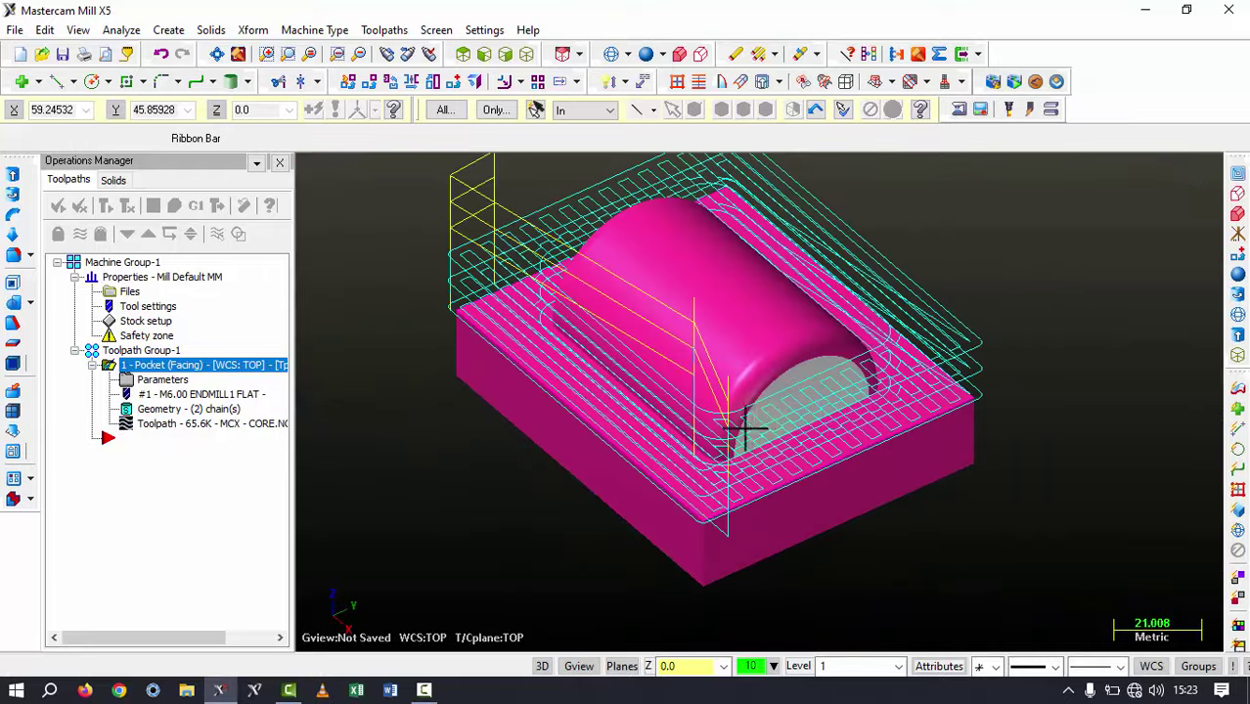
{"action": "left_click", "coordinate": [527, 54]}
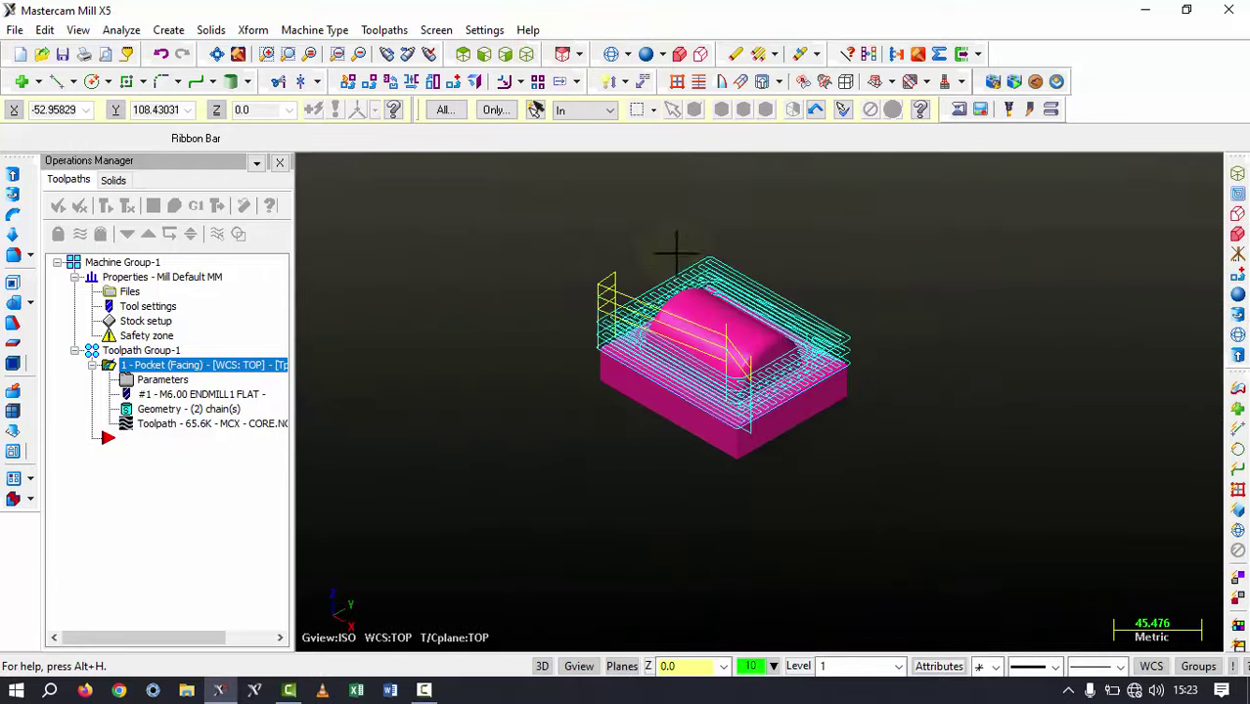
{"action": "scroll", "coordinate": [676, 253], "scroll_direction": "up", "scroll_amount": 2}
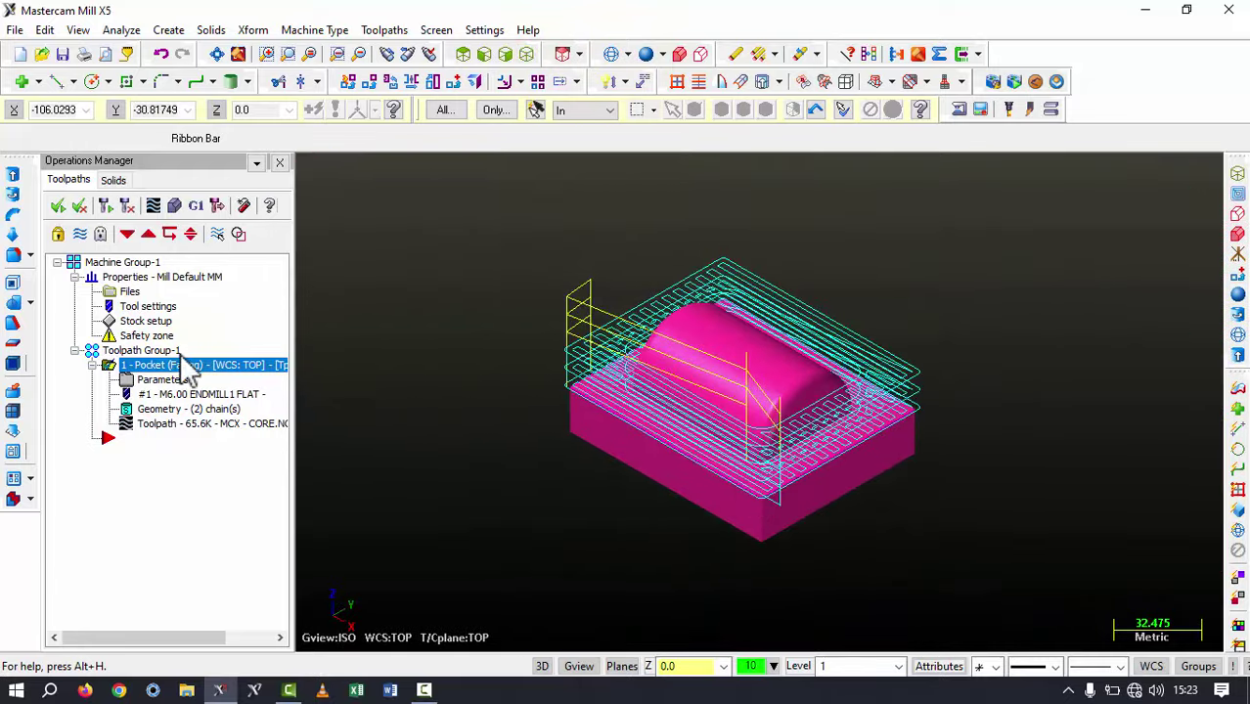
{"action": "left_click", "coordinate": [175, 208]}
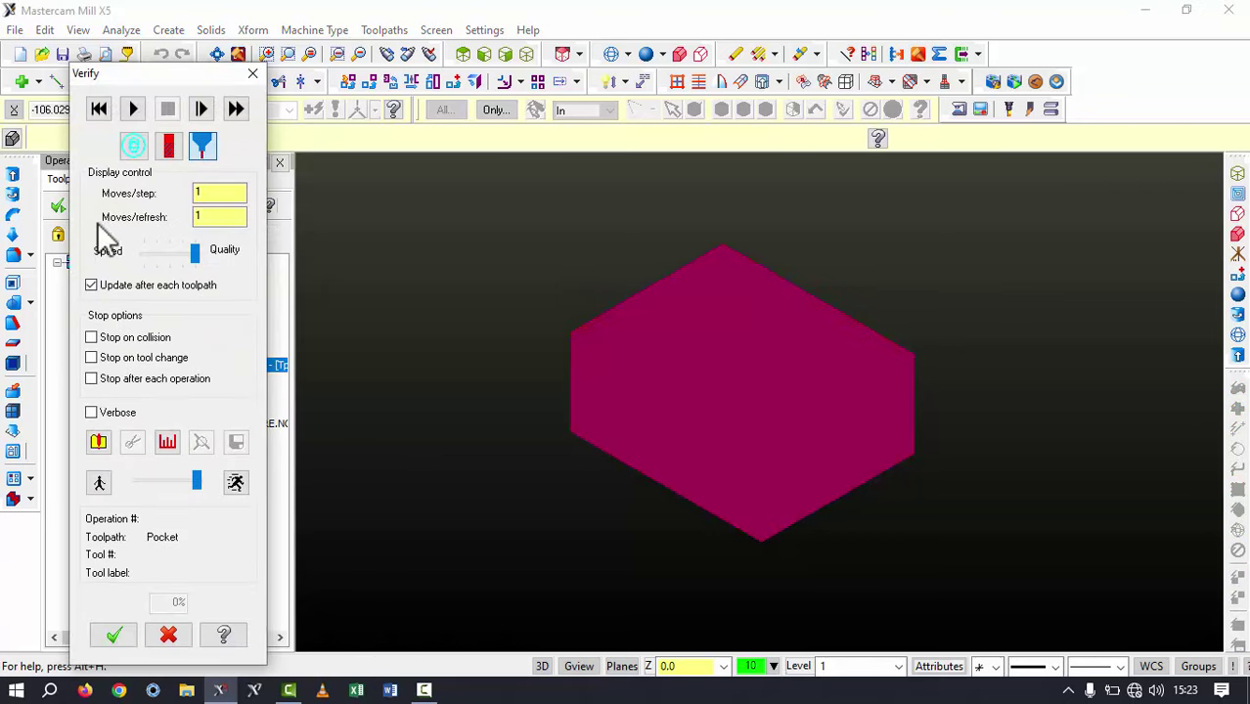
Verify the pocket on the Stock Setup box (100 × 80 × 45), play to 100%, then close
{"action": "left_click", "coordinate": [99, 442]}
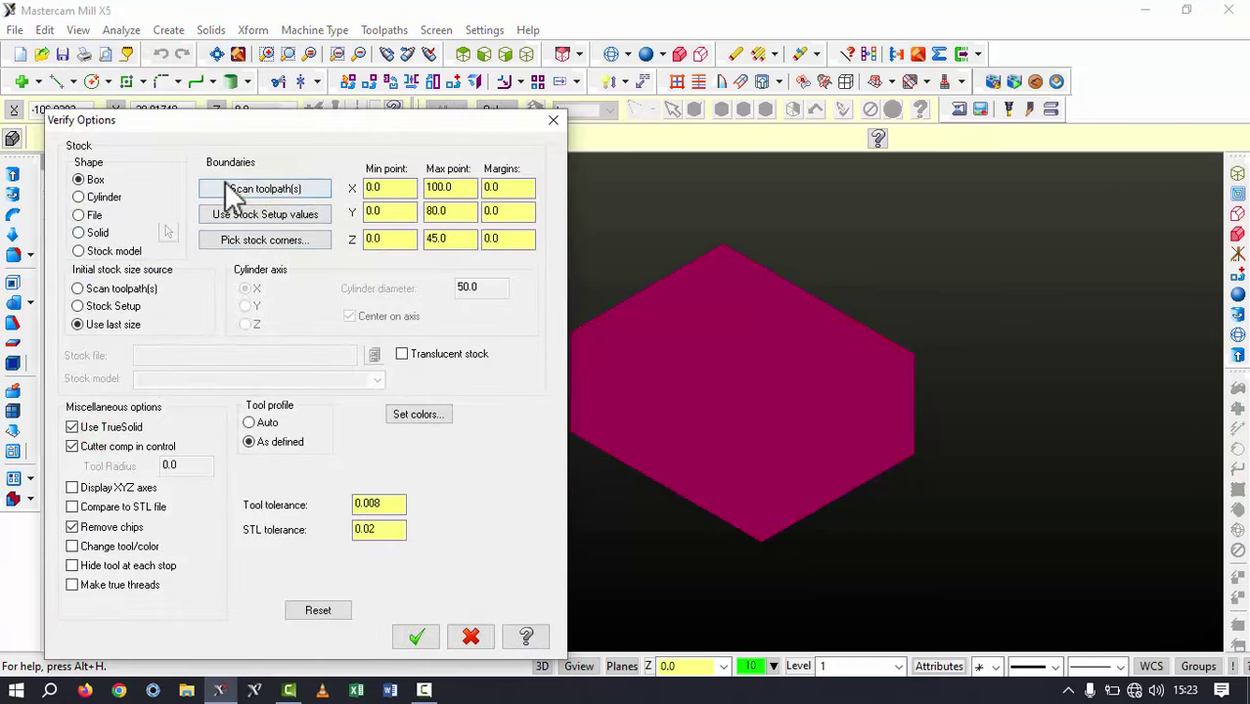
{"action": "left_click", "coordinate": [273, 224]}
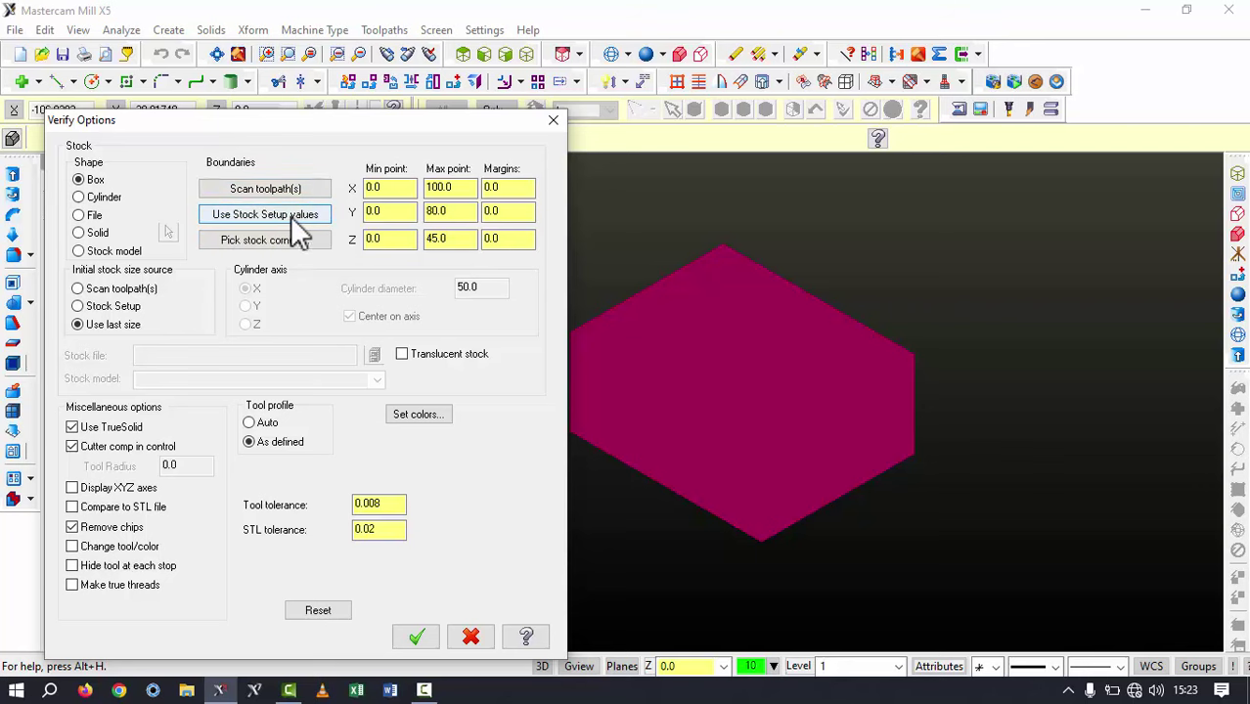
{"action": "left_click", "coordinate": [419, 637]}
{"action": "left_click", "coordinate": [134, 108]}
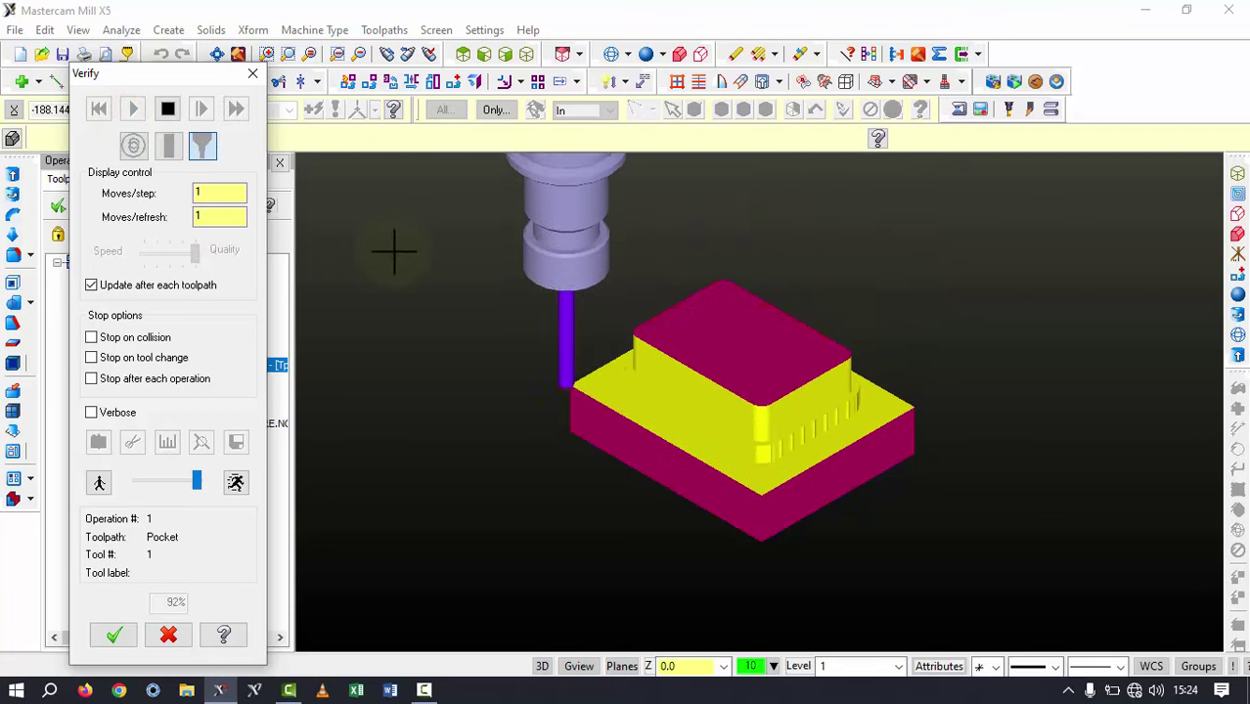
{"action": "mouse_move", "coordinate": [749, 296]}
{"action": "middle_mouse_down"}
{"action": "mouse_move", "coordinate": [758, 265]}
{"action": "mouse_move", "coordinate": [773, 328]}
{"action": "mouse_move", "coordinate": [811, 381]}
{"action": "mouse_move", "coordinate": [734, 418]}
{"action": "middle_mouse_up"}
{"action": "scroll", "coordinate": [789, 410], "scroll_direction": "up", "scroll_amount": 1}
{"action": "scroll", "coordinate": [783, 419], "scroll_direction": "up", "scroll_amount": 3}
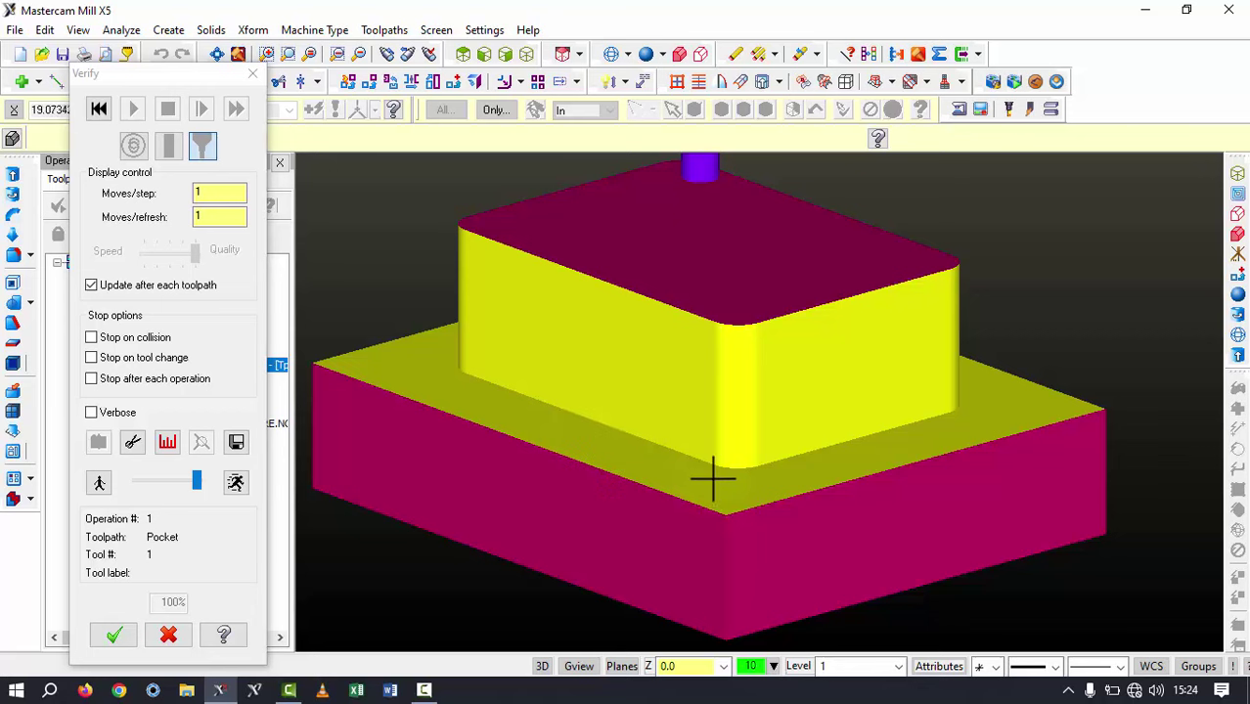
{"action": "left_click", "coordinate": [121, 638]}
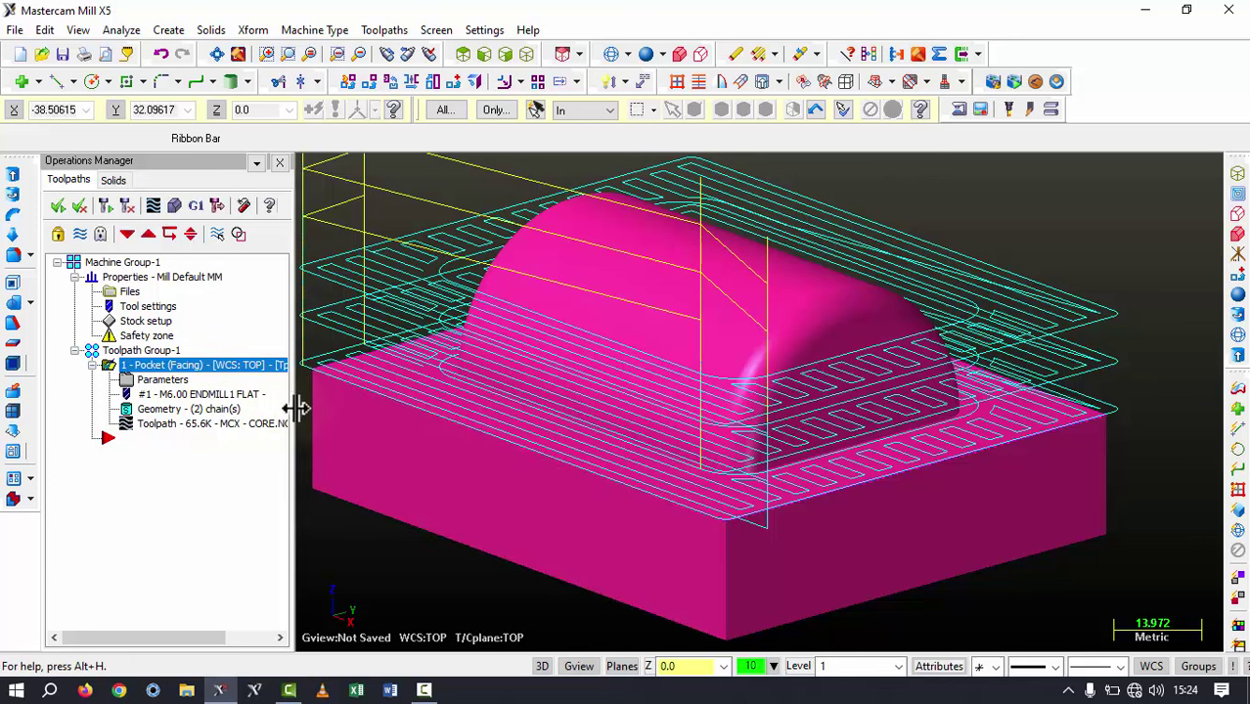
Toggle off the pocket toolpath display and orbit to see the block's top face
{"action": "scroll", "coordinate": [491, 405], "scroll_direction": "down", "scroll_amount": 2}
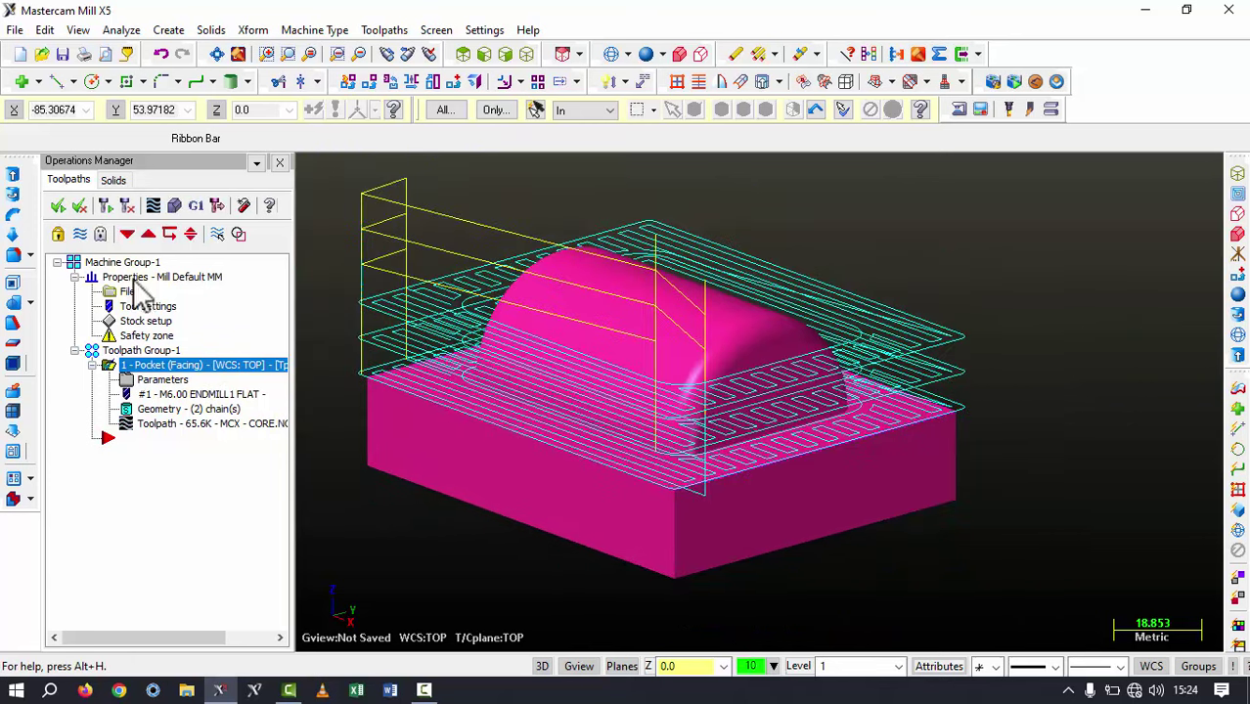
{"action": "left_click", "coordinate": [80, 234]}
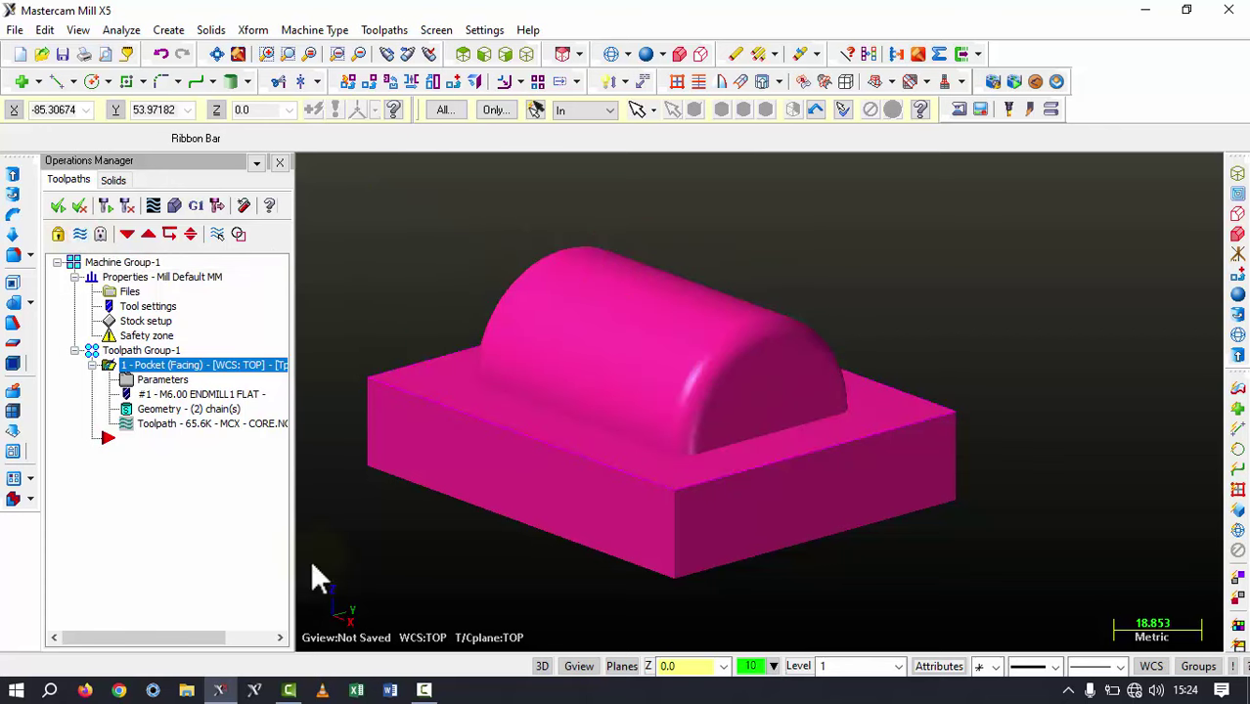
{"action": "scroll", "coordinate": [515, 463], "scroll_direction": "down", "scroll_amount": 2}
{"action": "mouse_move", "coordinate": [515, 463]}
{"action": "middle_mouse_down"}
{"action": "mouse_move", "coordinate": [530, 483]}
{"action": "mouse_move", "coordinate": [608, 347]}
{"action": "mouse_move", "coordinate": [595, 343]}
{"action": "mouse_move", "coordinate": [812, 324]}
{"action": "mouse_move", "coordinate": [753, 301]}
{"action": "mouse_move", "coordinate": [626, 477]}
{"action": "middle_mouse_up"}
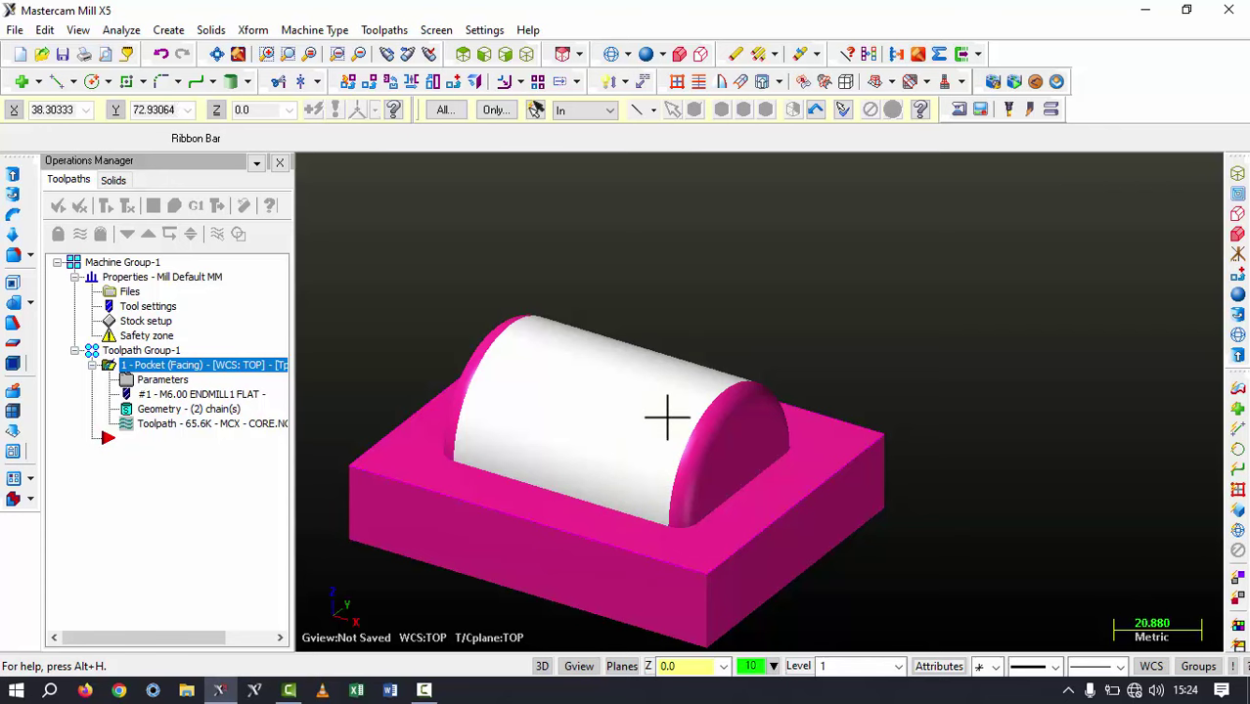
Start a Surface Rough Parallel toolpath with the machined shape set to Boss
{"action": "left_click", "coordinate": [383, 31]}
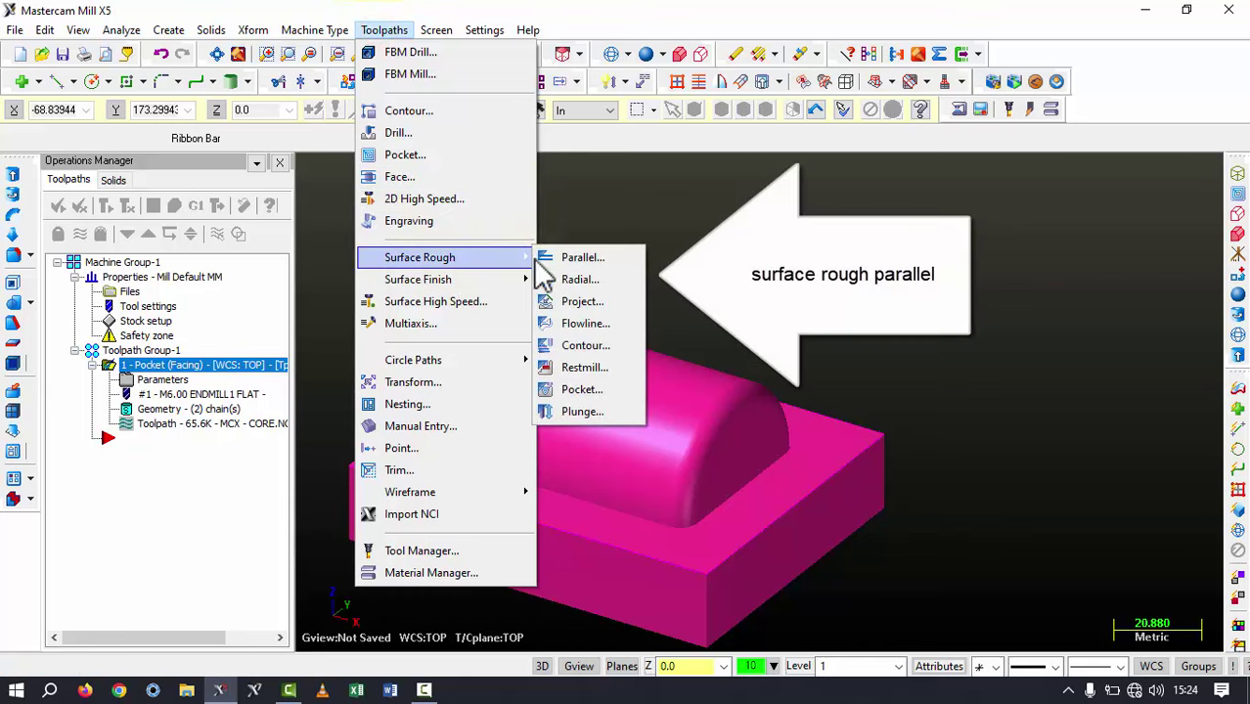
{"action": "left_click", "coordinate": [599, 257]}
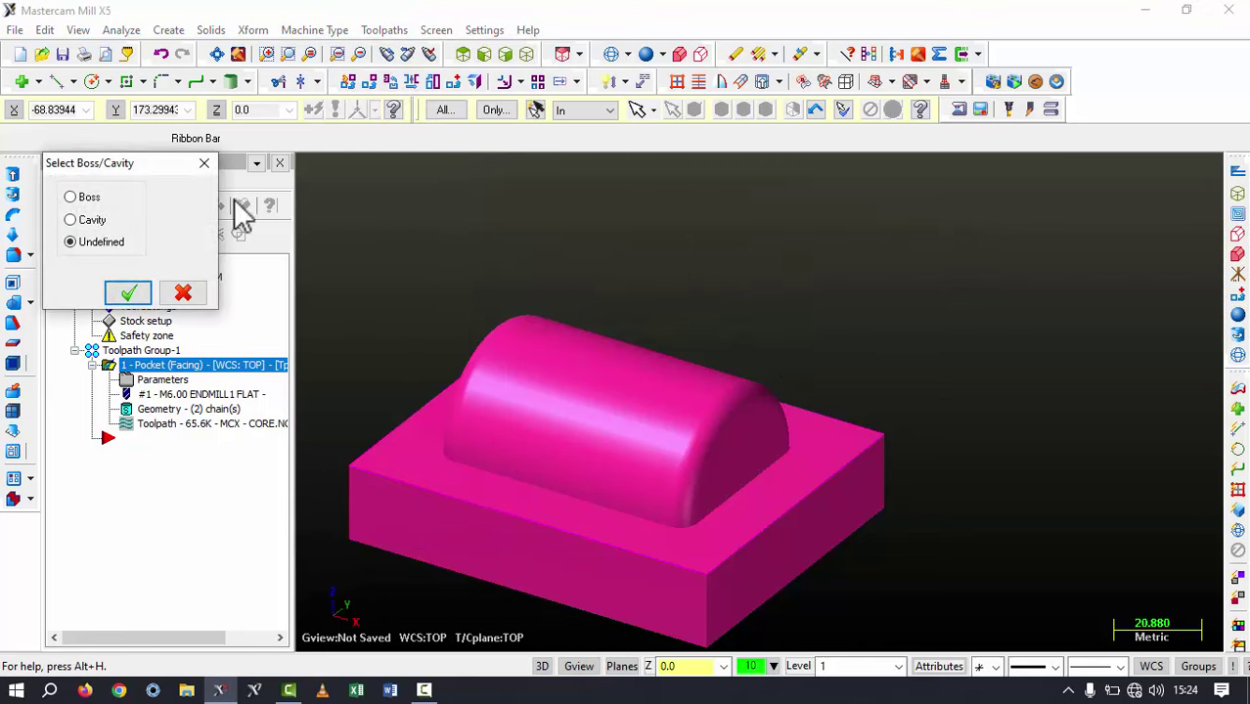
{"action": "left_click", "coordinate": [73, 198]}
{"action": "left_click", "coordinate": [128, 293]}
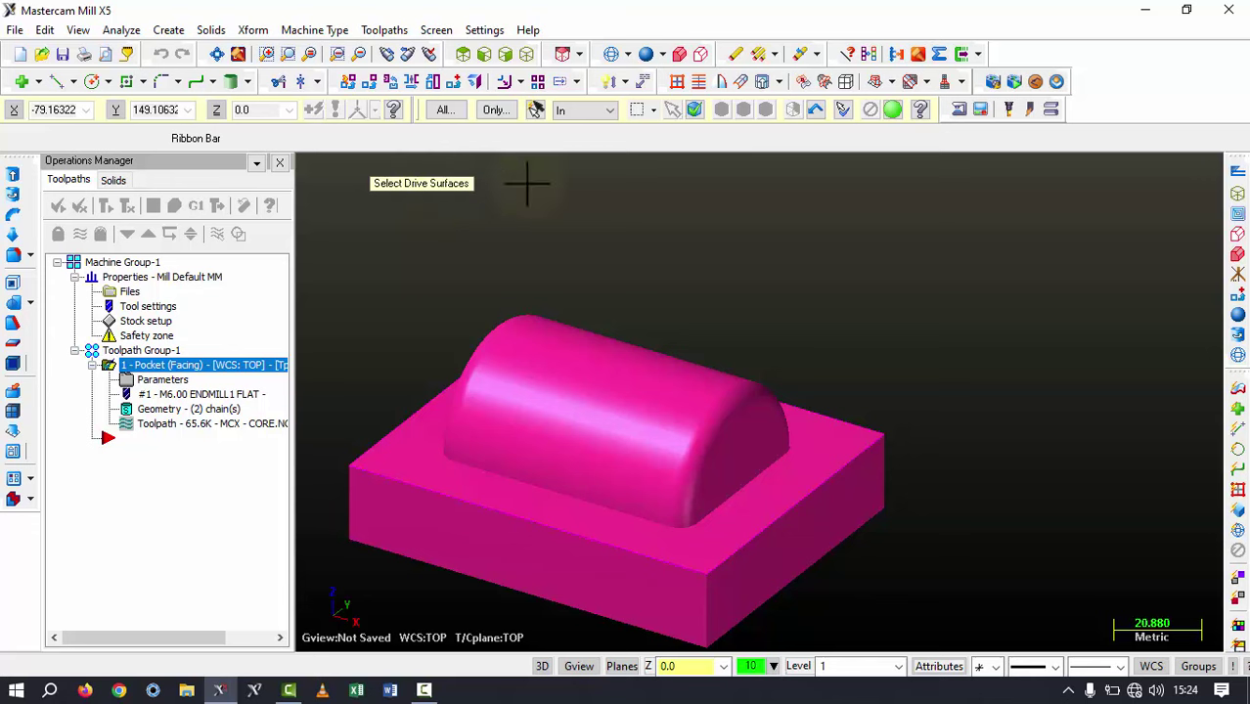
Select the core's two end faces and curved cylinder face as the three drive surfaces
{"action": "left_click", "coordinate": [699, 109]}
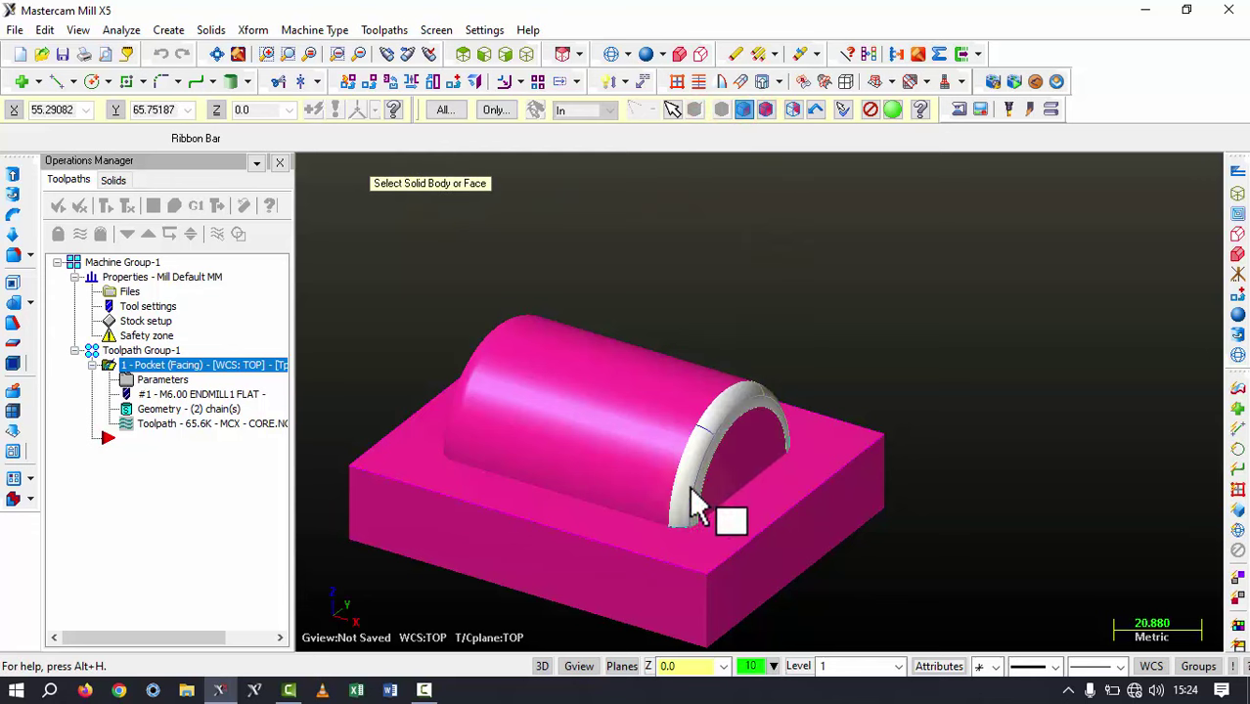
{"action": "left_click", "coordinate": [681, 511]}
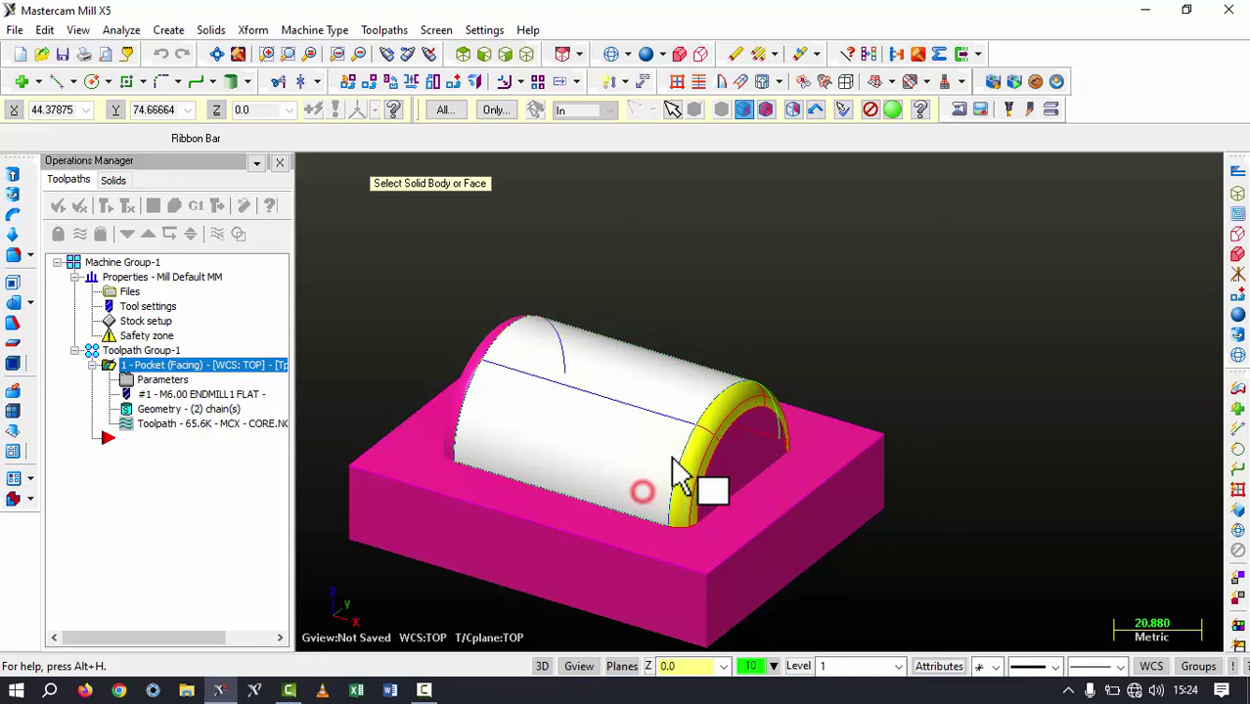
{"action": "middle_click_drag", "start_coordinate": [684, 481], "coordinate": [573, 447]}
{"action": "left_click", "coordinate": [572, 447]}
{"action": "left_click", "coordinate": [533, 558]}
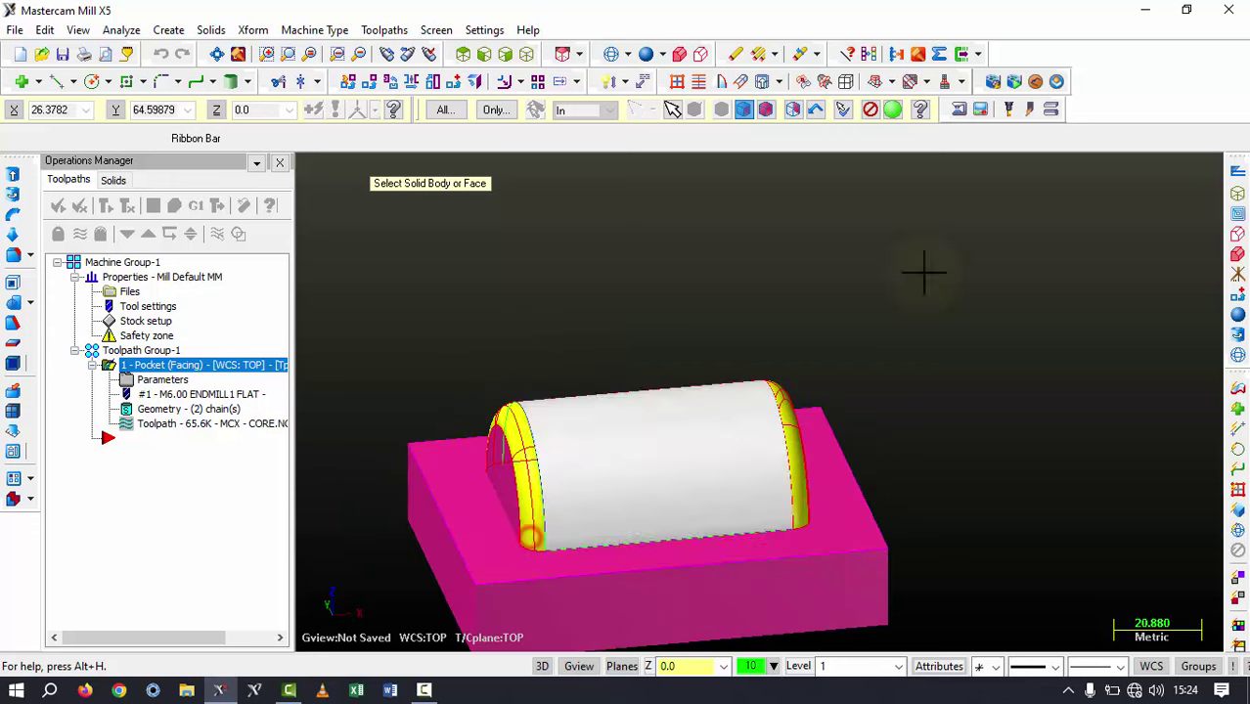
{"action": "left_click", "coordinate": [893, 109]}
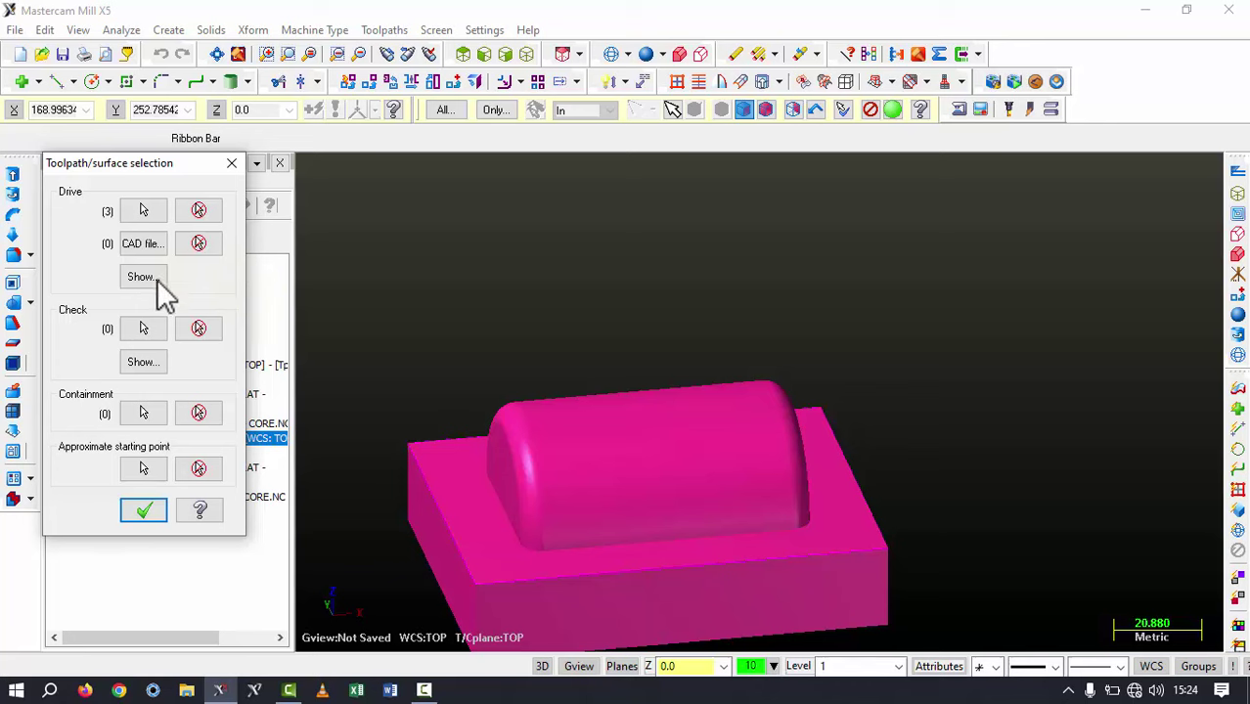
Pick the block's top floor as check surface and the front corner as starting point
{"action": "left_click", "coordinate": [143, 330]}
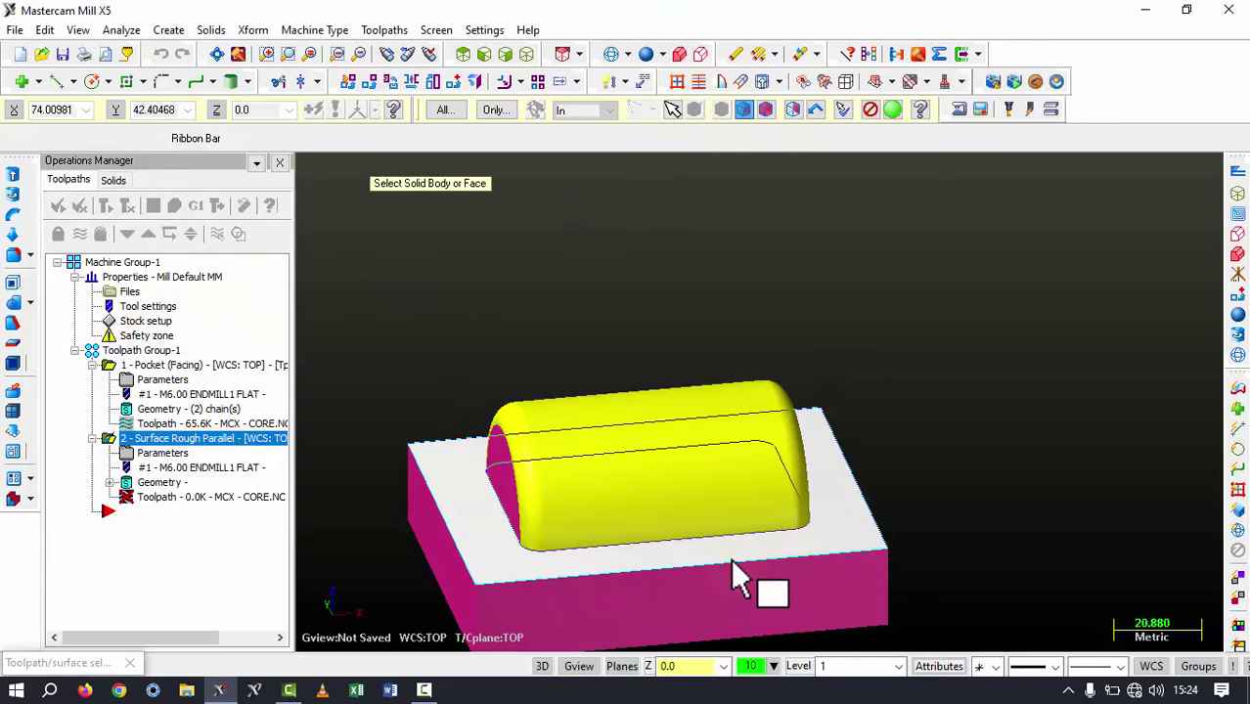
{"action": "left_click", "coordinate": [779, 545]}
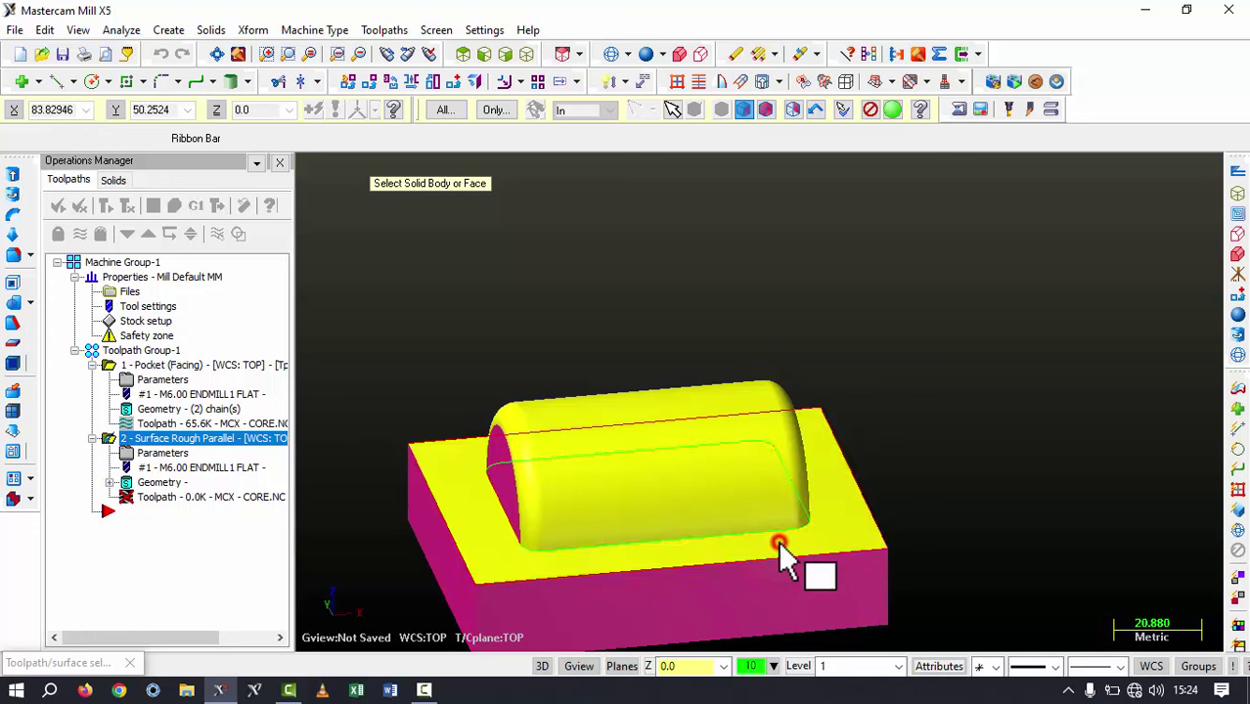
{"action": "left_click", "coordinate": [893, 110]}
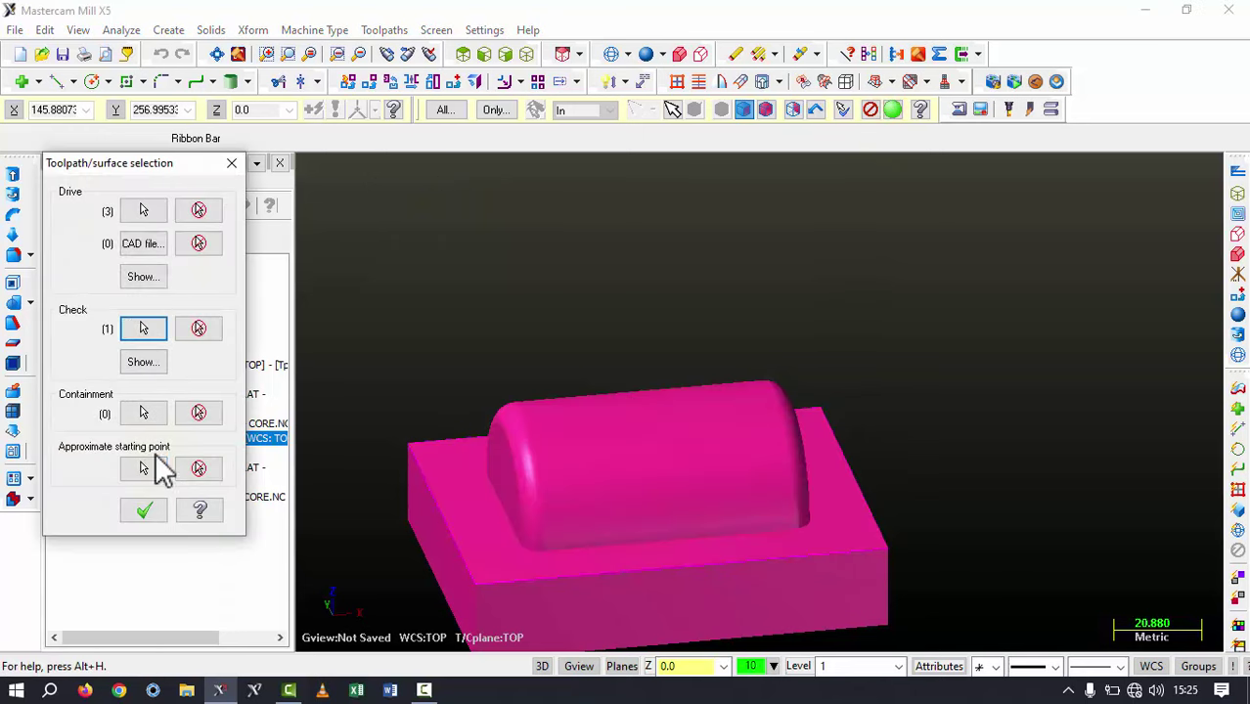
{"action": "left_click", "coordinate": [144, 469]}
{"action": "middle_click_drag", "start_coordinate": [433, 355], "coordinate": [469, 490]}
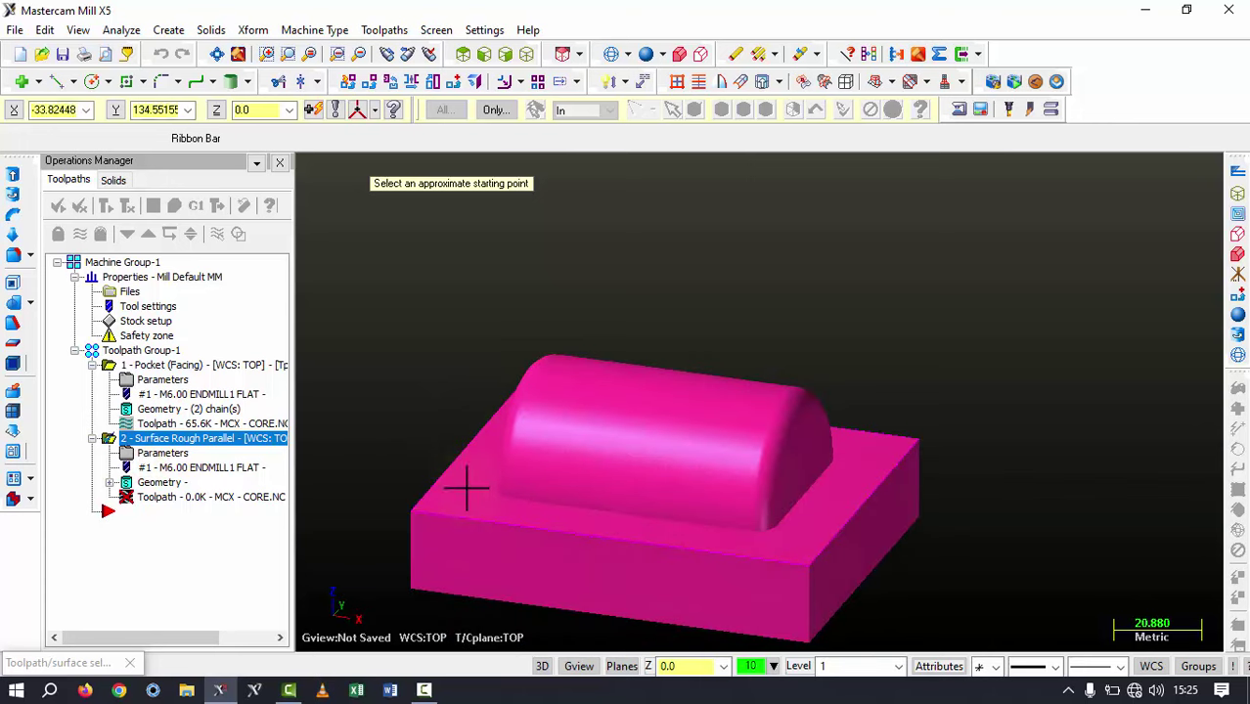
{"action": "left_click", "coordinate": [417, 508]}
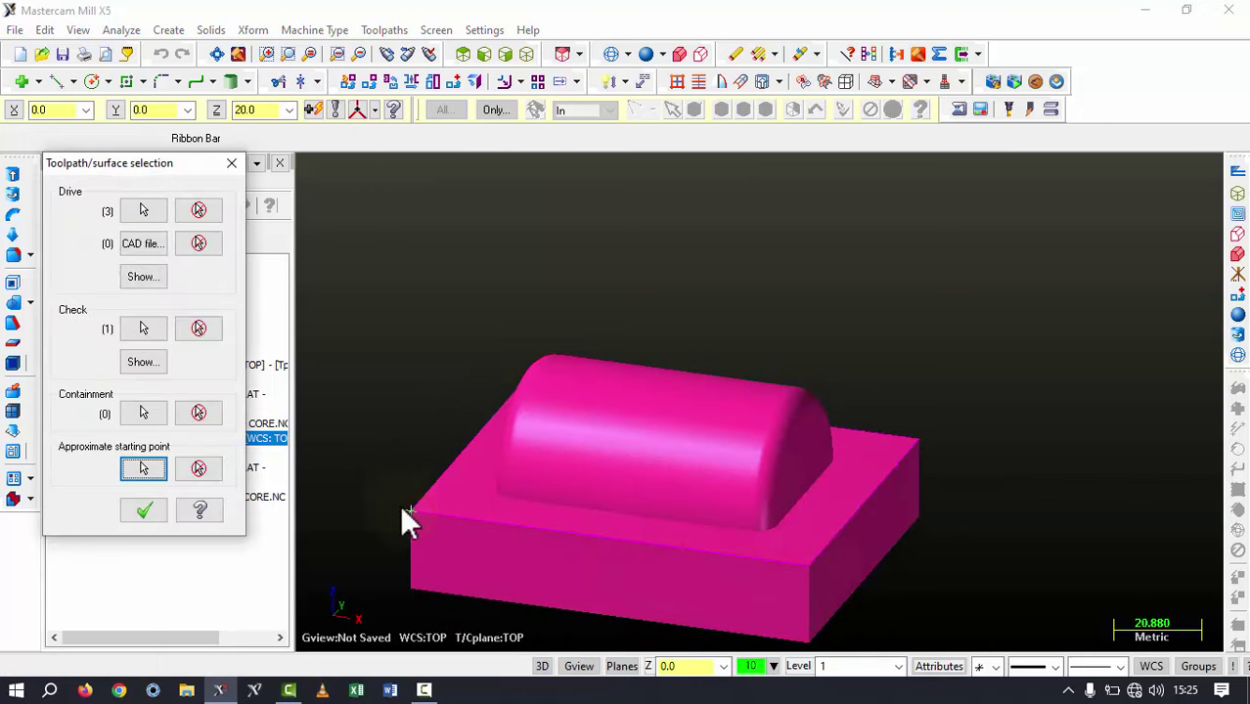
{"action": "left_click", "coordinate": [144, 509]}
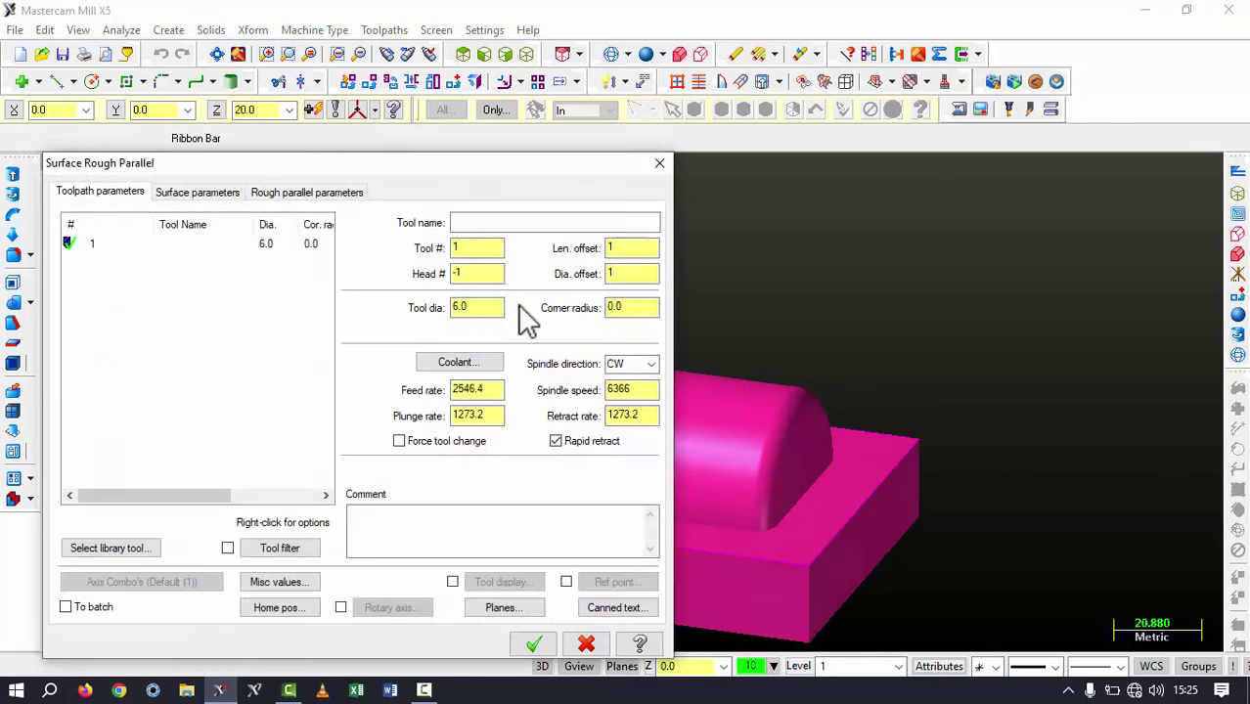
Choose tool 1 and leave 0.5 stock on the drive surfaces
{"action": "left_click", "coordinate": [267, 243]}
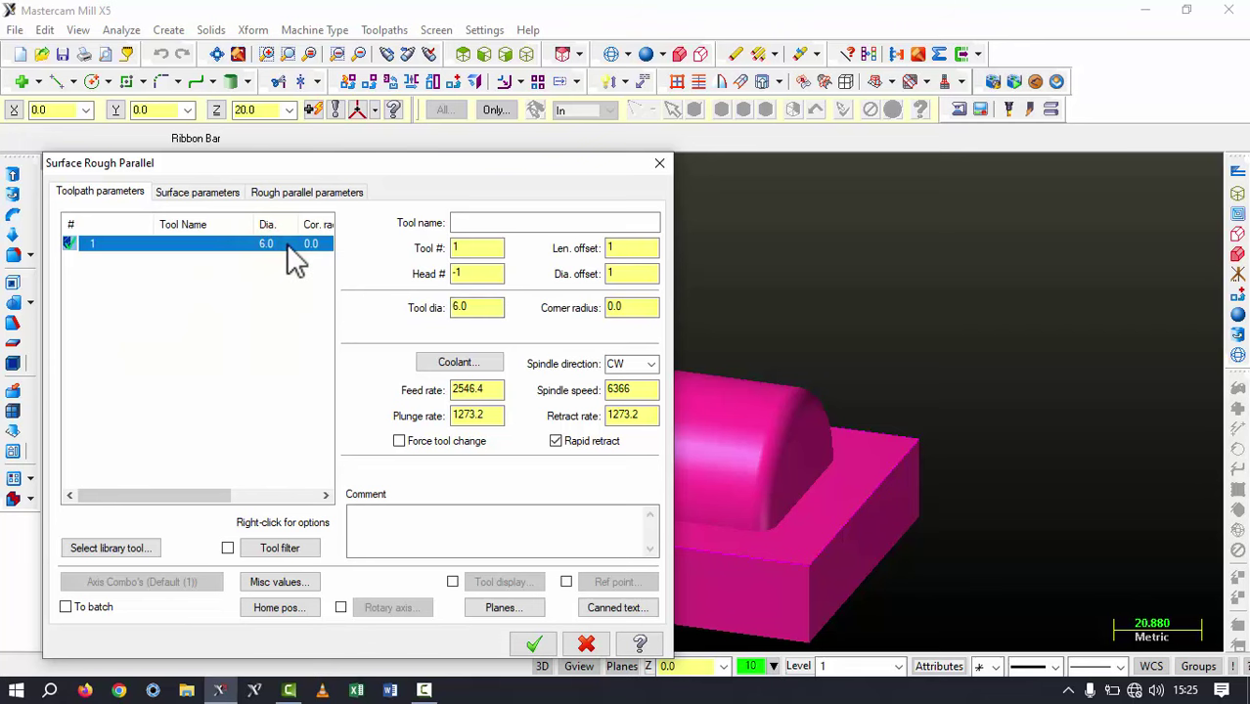
{"action": "left_click", "coordinate": [227, 192]}
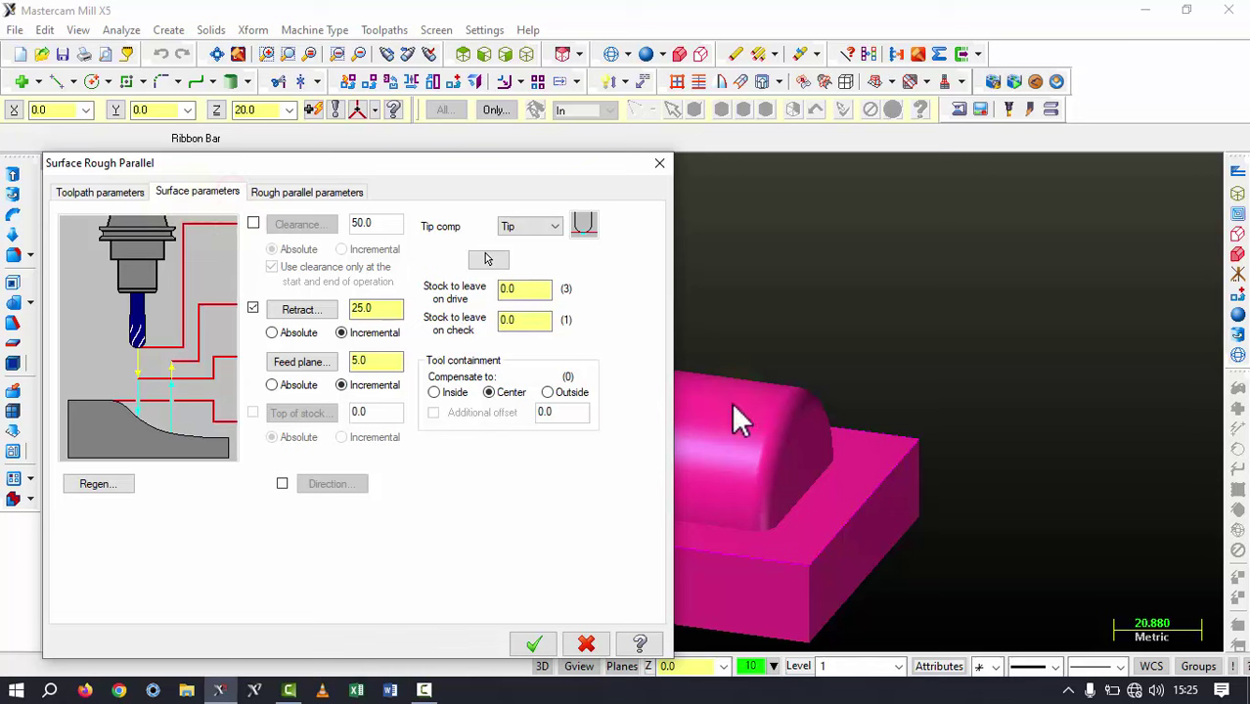
{"action": "left_click_drag", "start_coordinate": [519, 288], "coordinate": [495, 293]}
{"action": "type", "text": "0.5"}
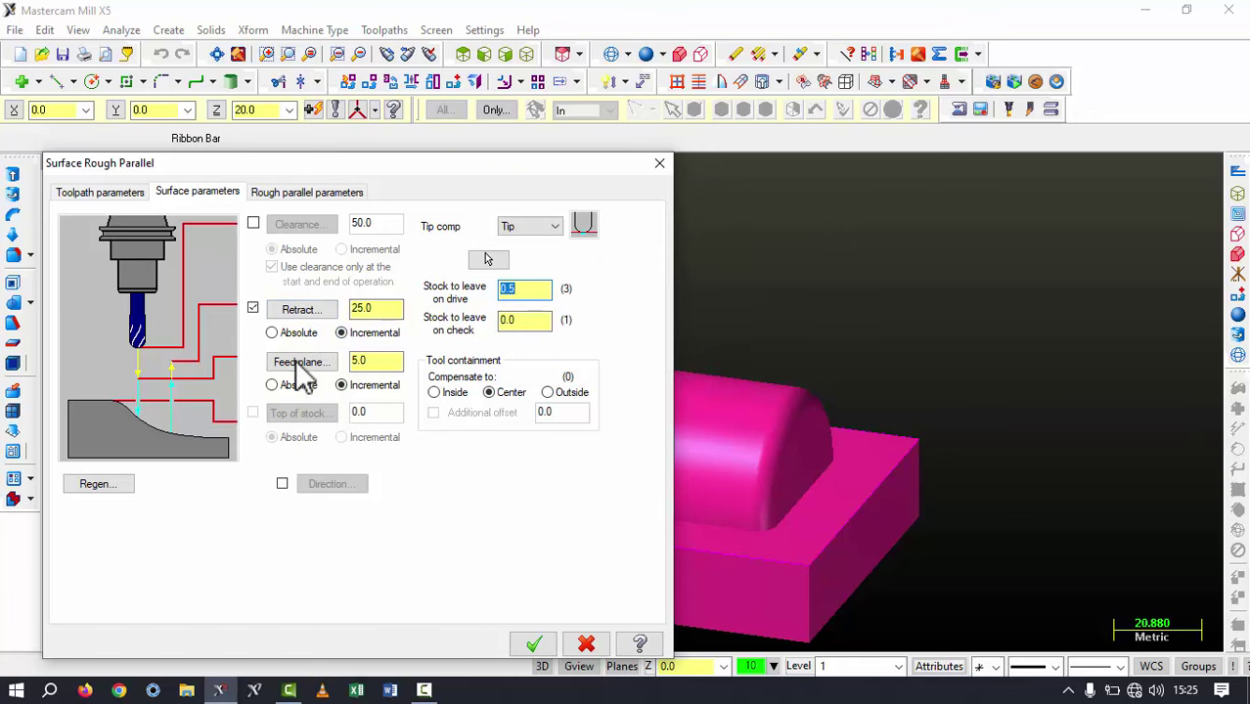
Set max stepover 3.0 and max stepdown 3.125, then generate the roughing toolpath
{"action": "left_click", "coordinate": [354, 194]}
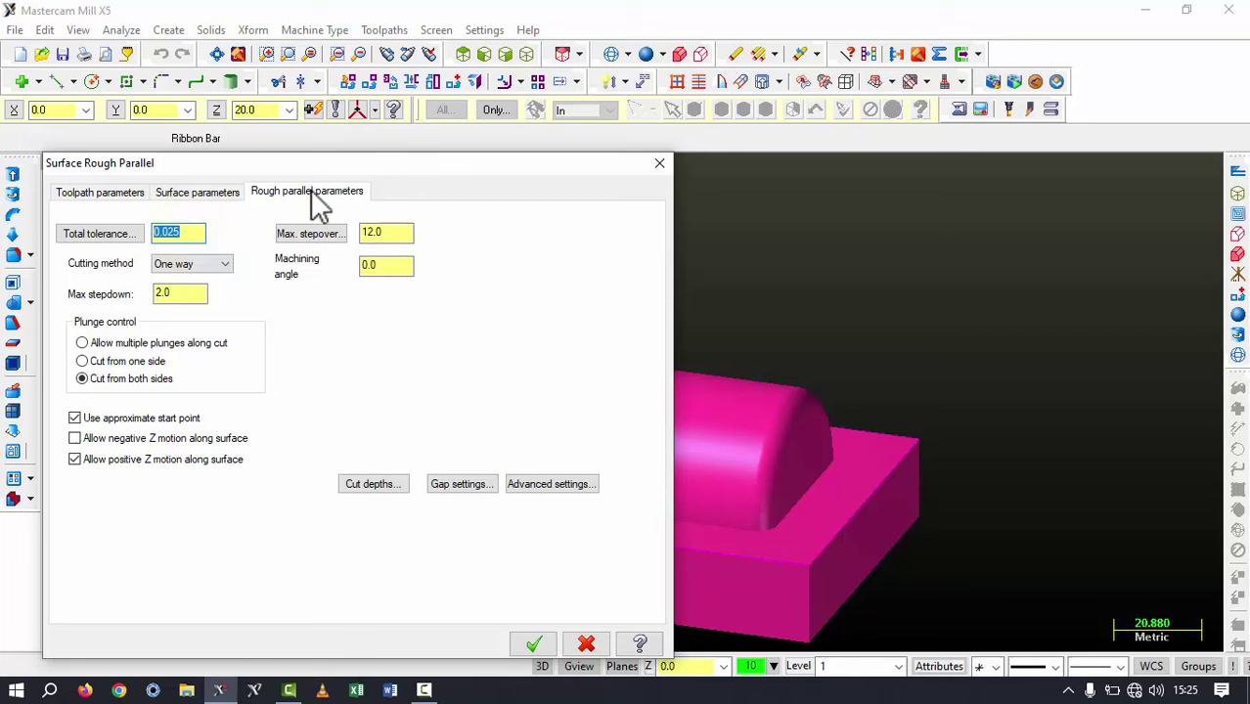
{"action": "double_click", "coordinate": [392, 233]}
{"action": "type", "text": "3"}
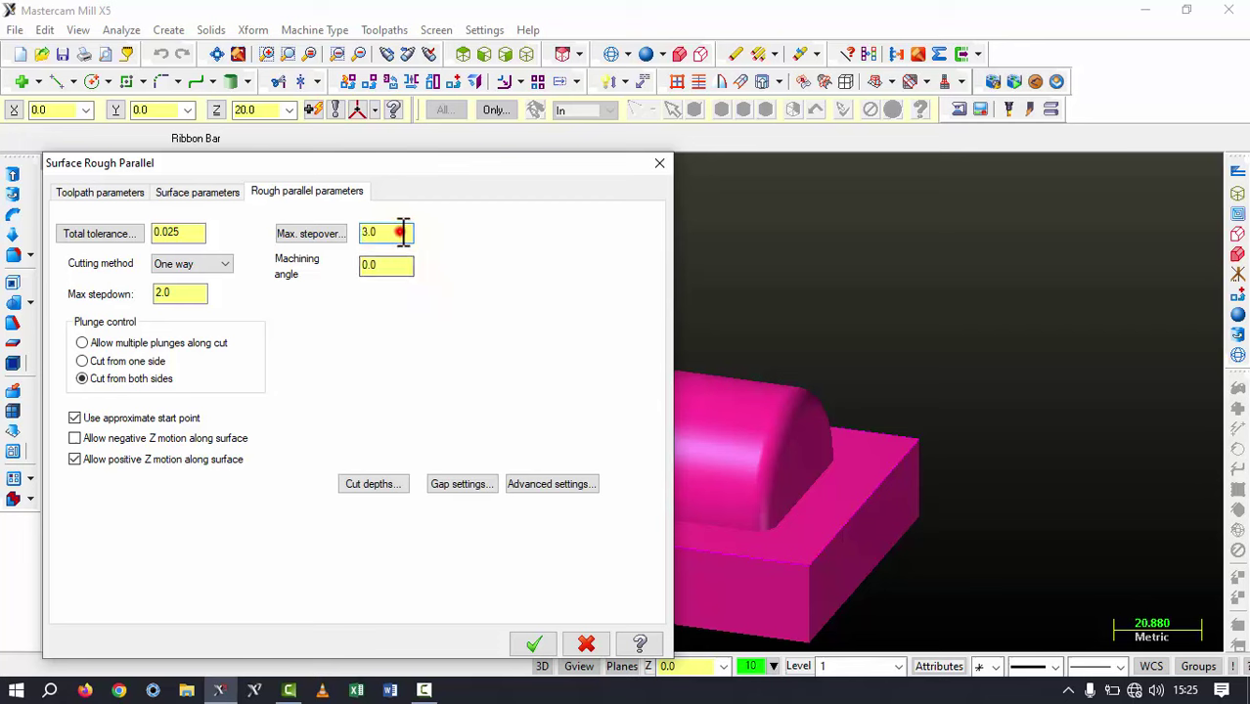
{"action": "double_click", "coordinate": [181, 293]}
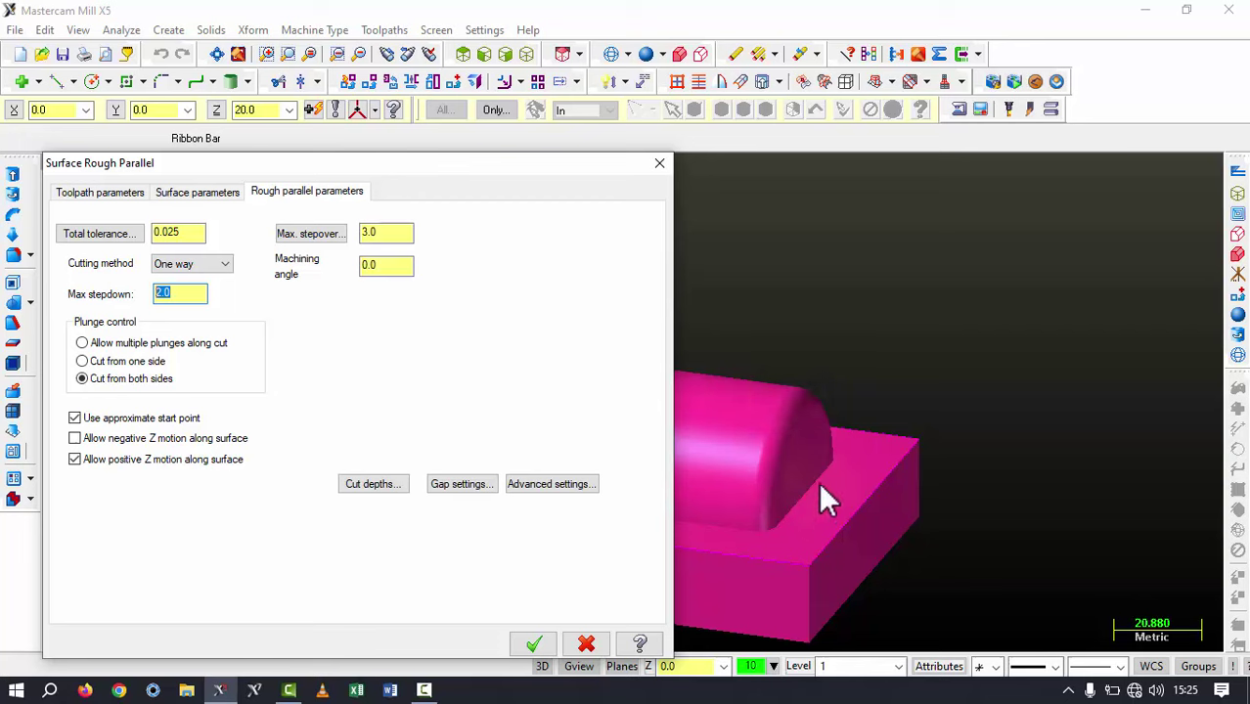
{"action": "type", "text": "25"}
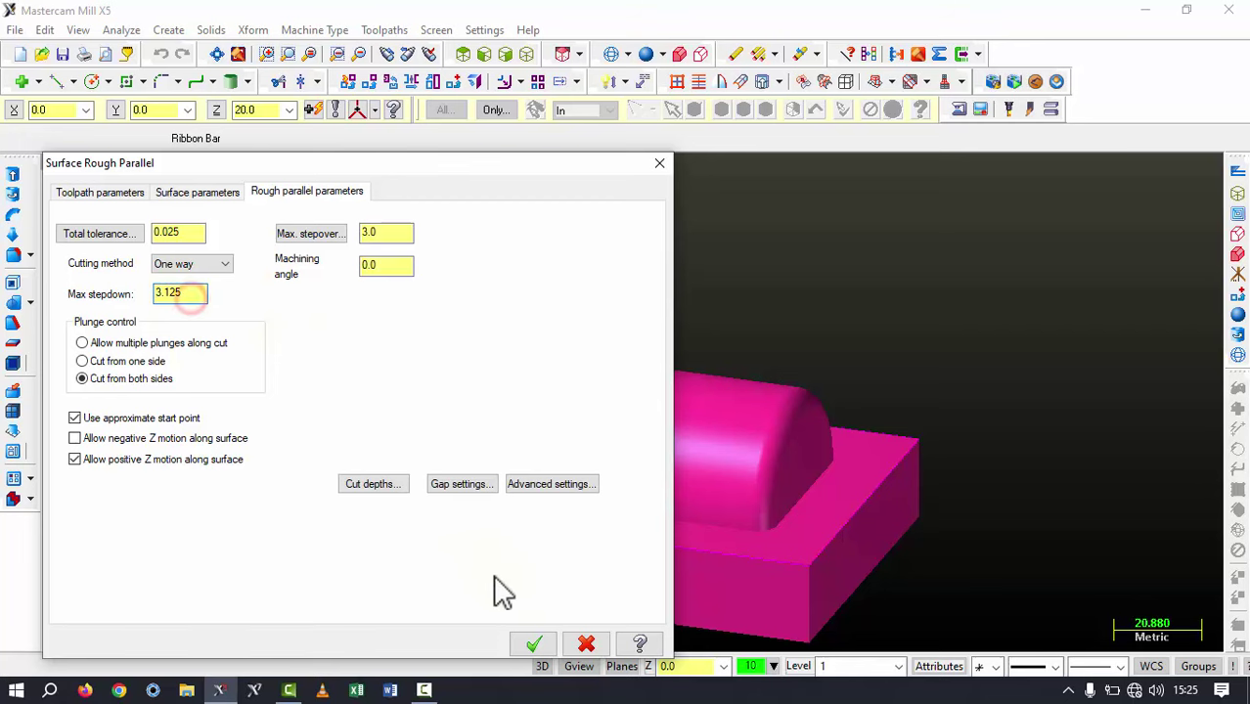
{"action": "left_click", "coordinate": [533, 644]}
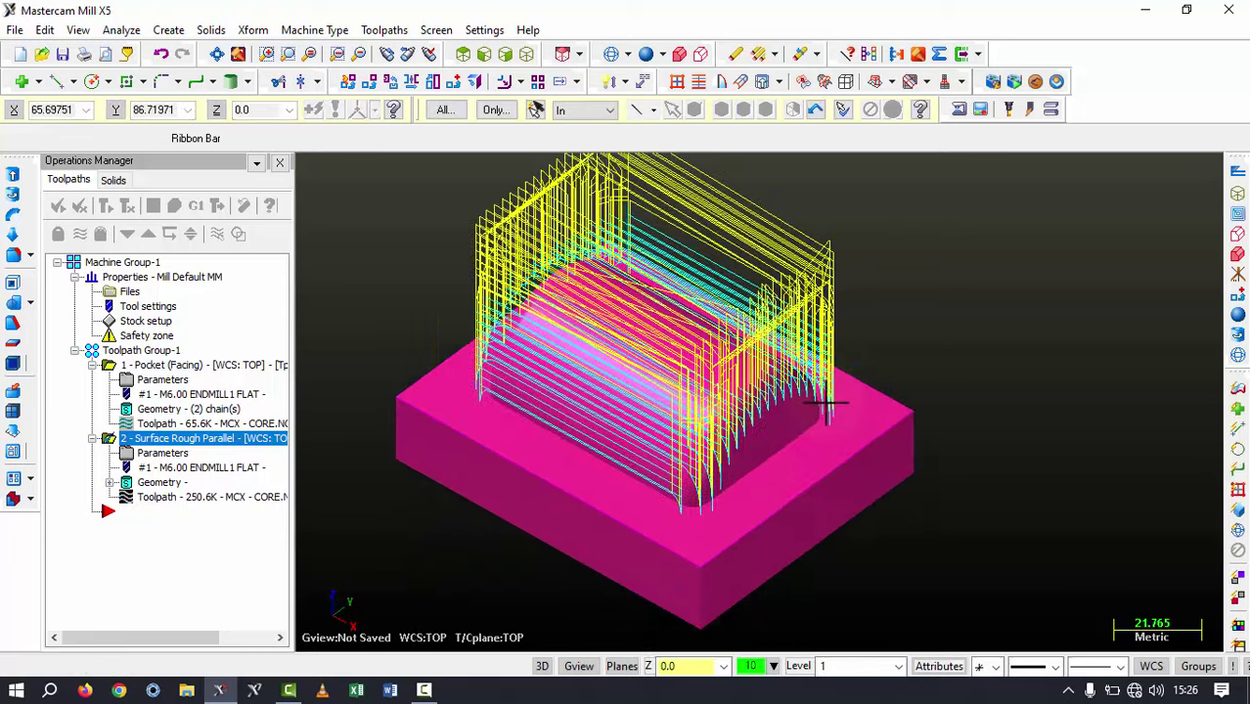
{"action": "left_click", "coordinate": [139, 352]}
{"action": "left_click", "coordinate": [176, 203]}
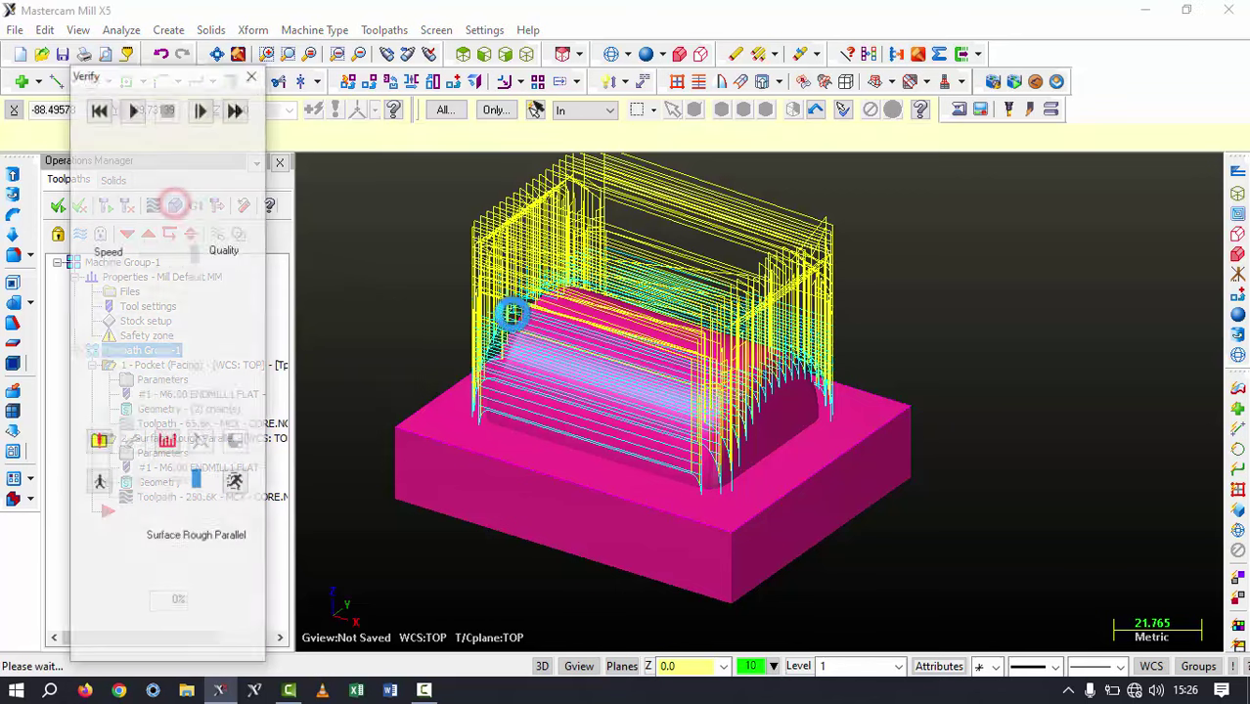
{"action": "left_click", "coordinate": [135, 110]}
{"action": "scroll", "coordinate": [595, 291], "scroll_direction": "down", "scroll_amount": 2}
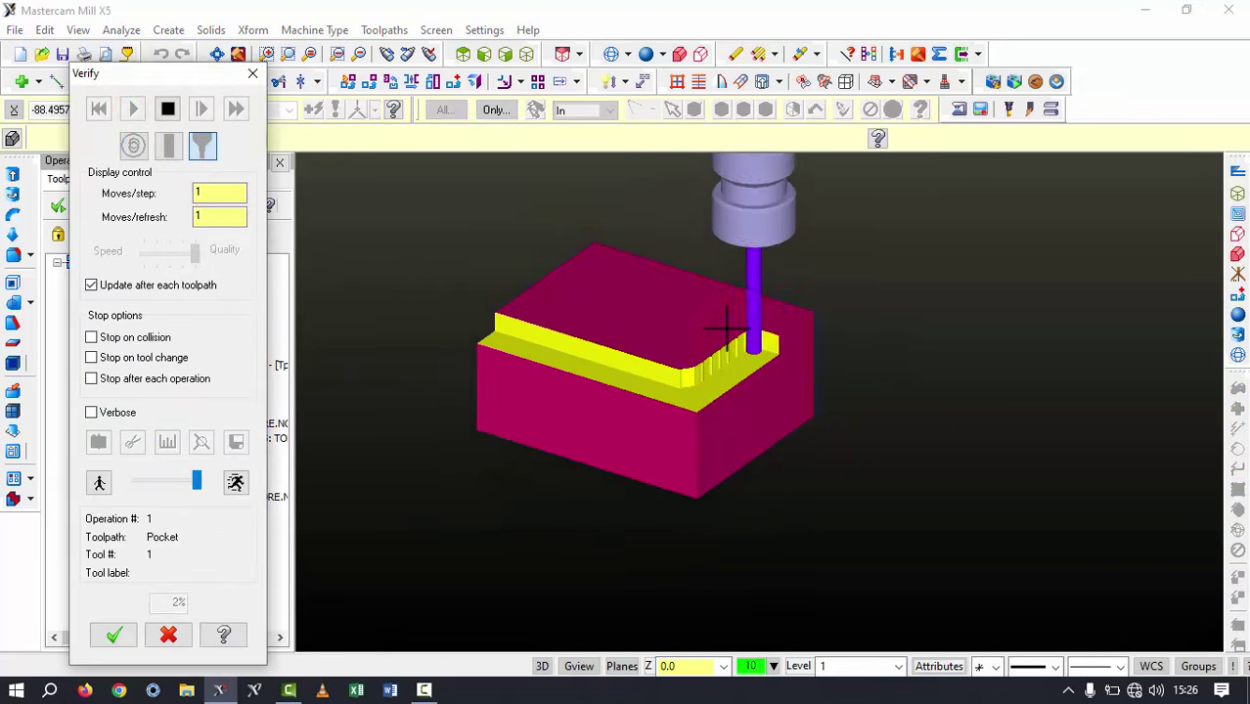
{"action": "scroll", "coordinate": [790, 330], "scroll_direction": "down", "scroll_amount": 2}
{"action": "scroll", "coordinate": [685, 327], "scroll_direction": "up", "scroll_amount": 2}
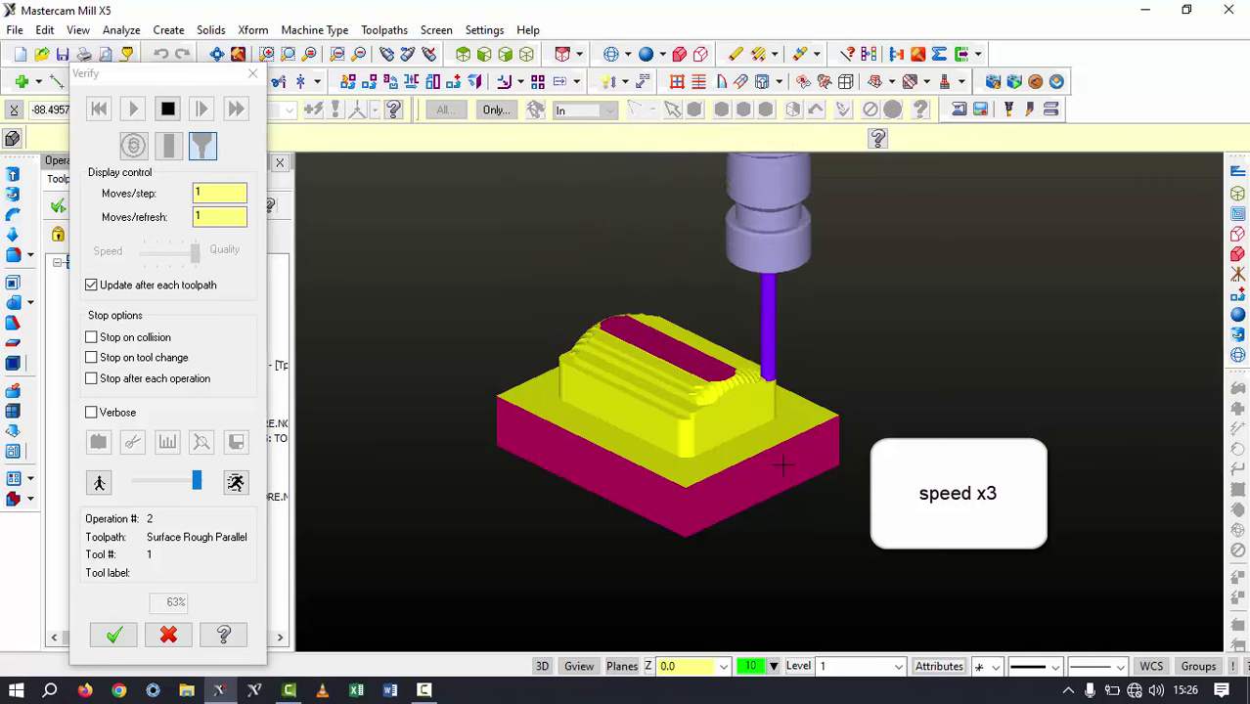
{"action": "scroll", "coordinate": [740, 434], "scroll_direction": "up", "scroll_amount": 2}
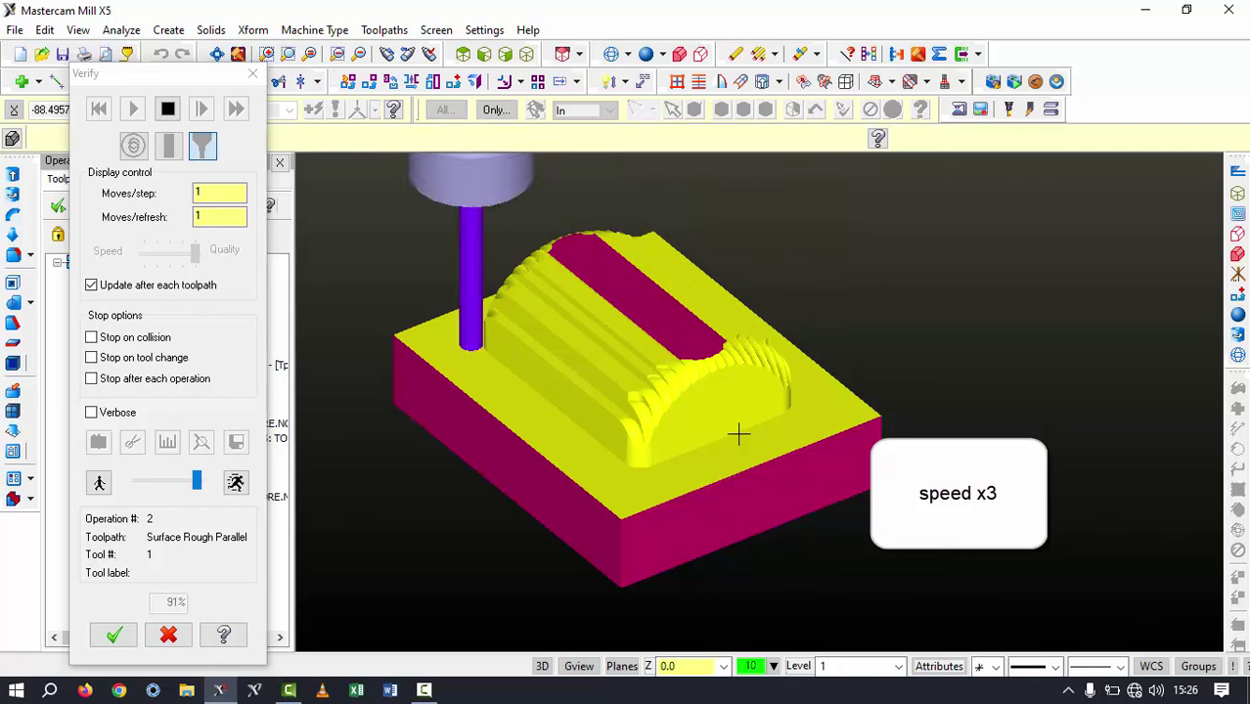
{"action": "scroll", "coordinate": [690, 438], "scroll_direction": "down", "scroll_amount": 2}
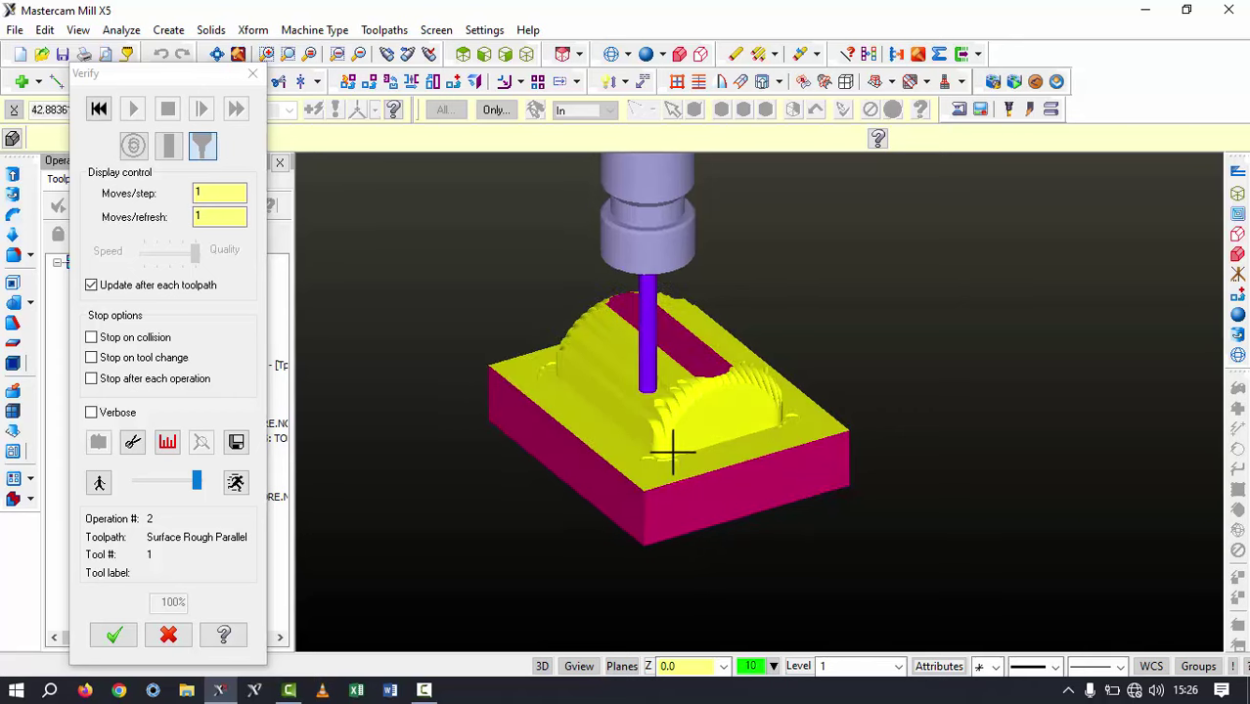
{"action": "scroll", "coordinate": [671, 446], "scroll_direction": "up", "scroll_amount": 3}
{"action": "scroll", "coordinate": [668, 445], "scroll_direction": "up", "scroll_amount": 2}
{"action": "scroll", "coordinate": [657, 416], "scroll_direction": "down", "scroll_amount": 3}
{"action": "scroll", "coordinate": [650, 400], "scroll_direction": "up", "scroll_amount": 4}
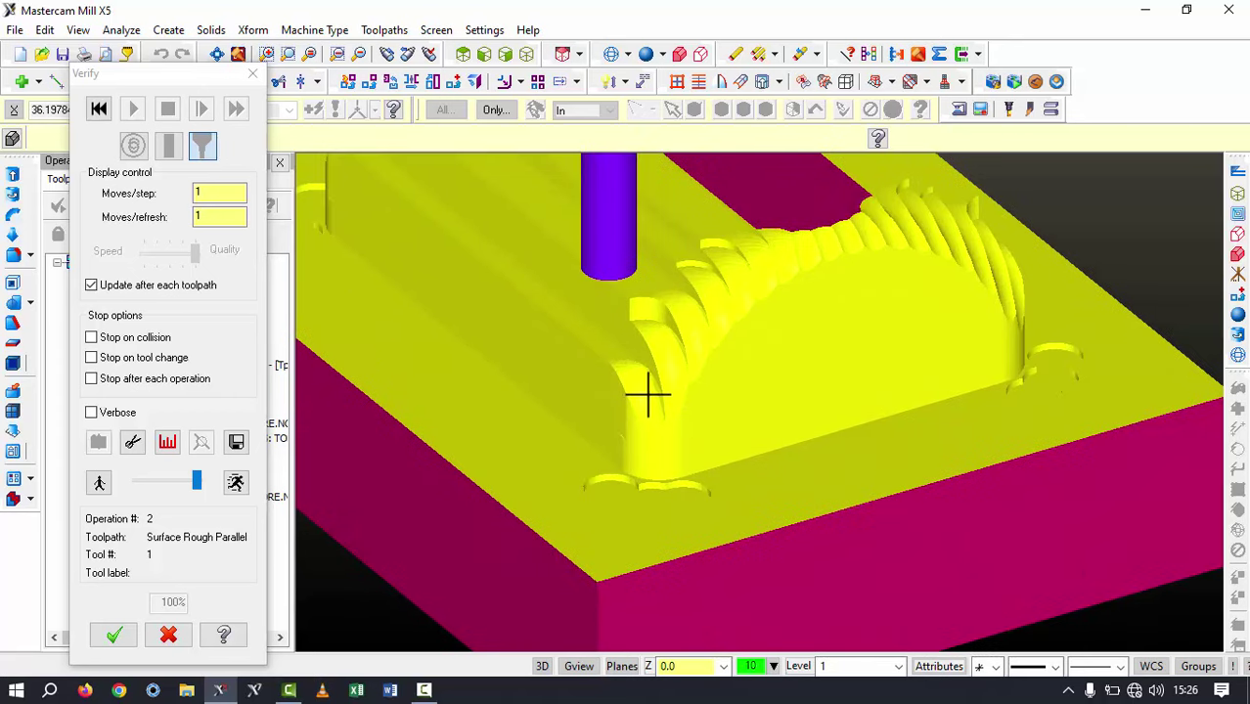
{"action": "middle_click_drag", "start_coordinate": [661, 393], "coordinate": [704, 374]}
{"action": "scroll", "coordinate": [639, 410], "scroll_direction": "down", "scroll_amount": 2}
{"action": "middle_click_drag", "start_coordinate": [638, 410], "coordinate": [678, 313]}
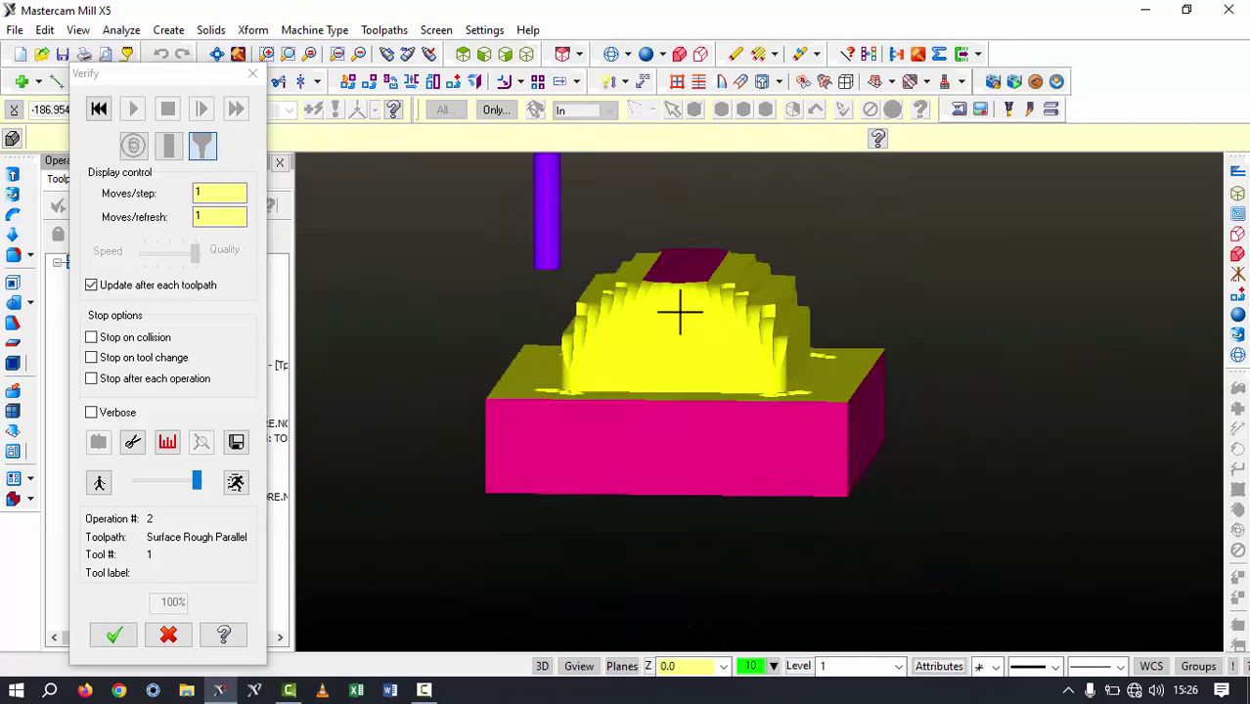
{"action": "scroll", "coordinate": [879, 337], "scroll_direction": "up", "scroll_amount": 1}
{"action": "mouse_move", "coordinate": [879, 337]}
{"action": "middle_mouse_down"}
{"action": "mouse_move", "coordinate": [832, 329]}
{"action": "mouse_move", "coordinate": [773, 363]}
{"action": "mouse_move", "coordinate": [784, 379]}
{"action": "mouse_move", "coordinate": [678, 399]}
{"action": "mouse_move", "coordinate": [697, 419]}
{"action": "mouse_move", "coordinate": [802, 427]}
{"action": "middle_mouse_up"}
{"action": "left_click", "coordinate": [113, 636]}
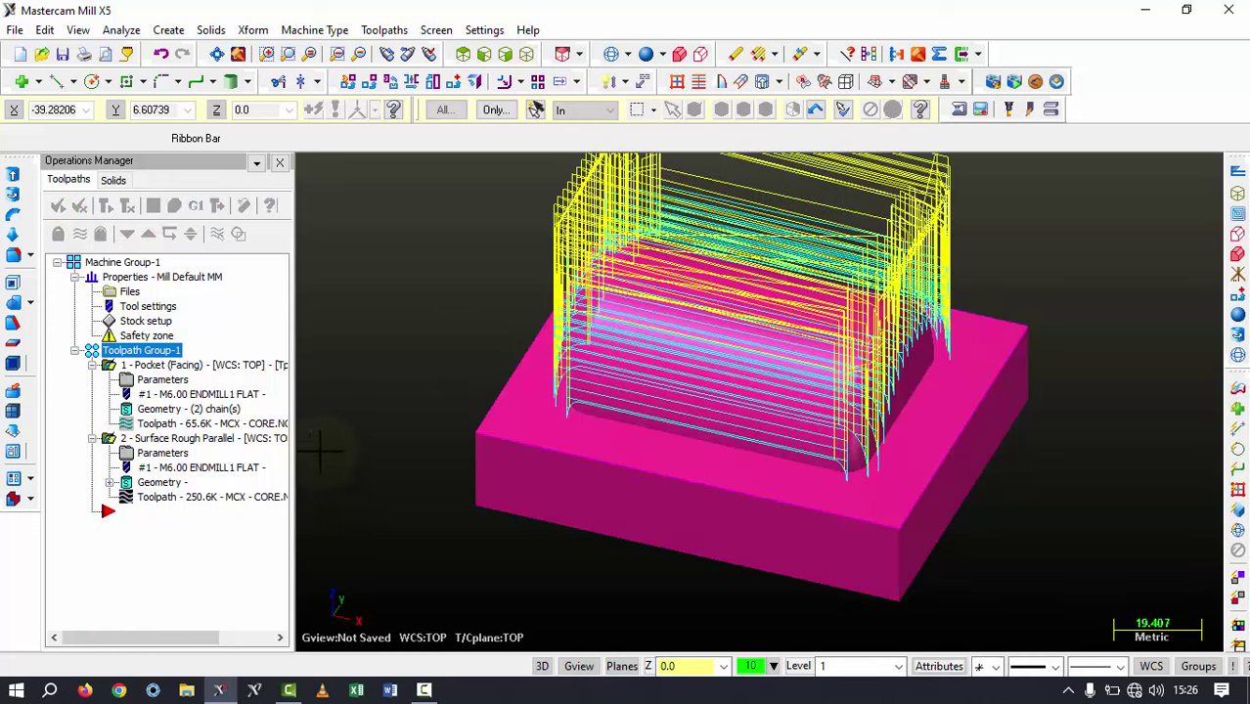
Select all operations and toggle their toolpath display off, then select the half-cylinder's curved surface
{"action": "left_click", "coordinate": [77, 235]}
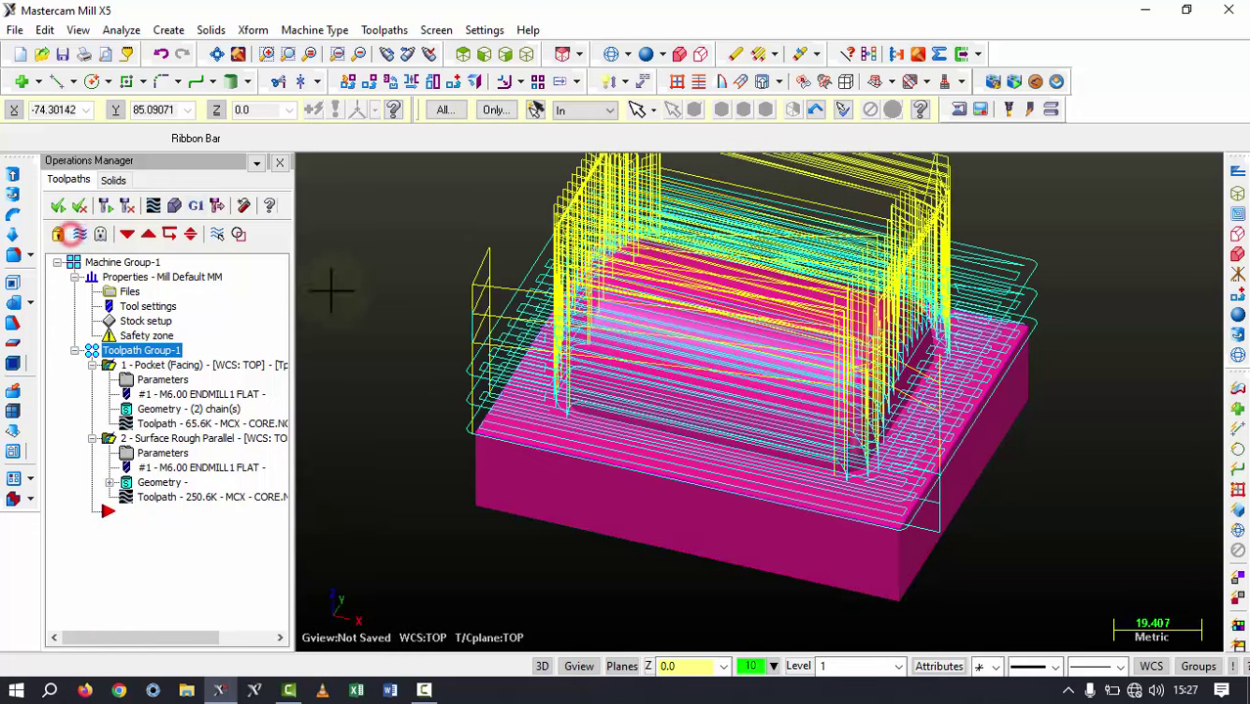
{"action": "left_click", "coordinate": [81, 235]}
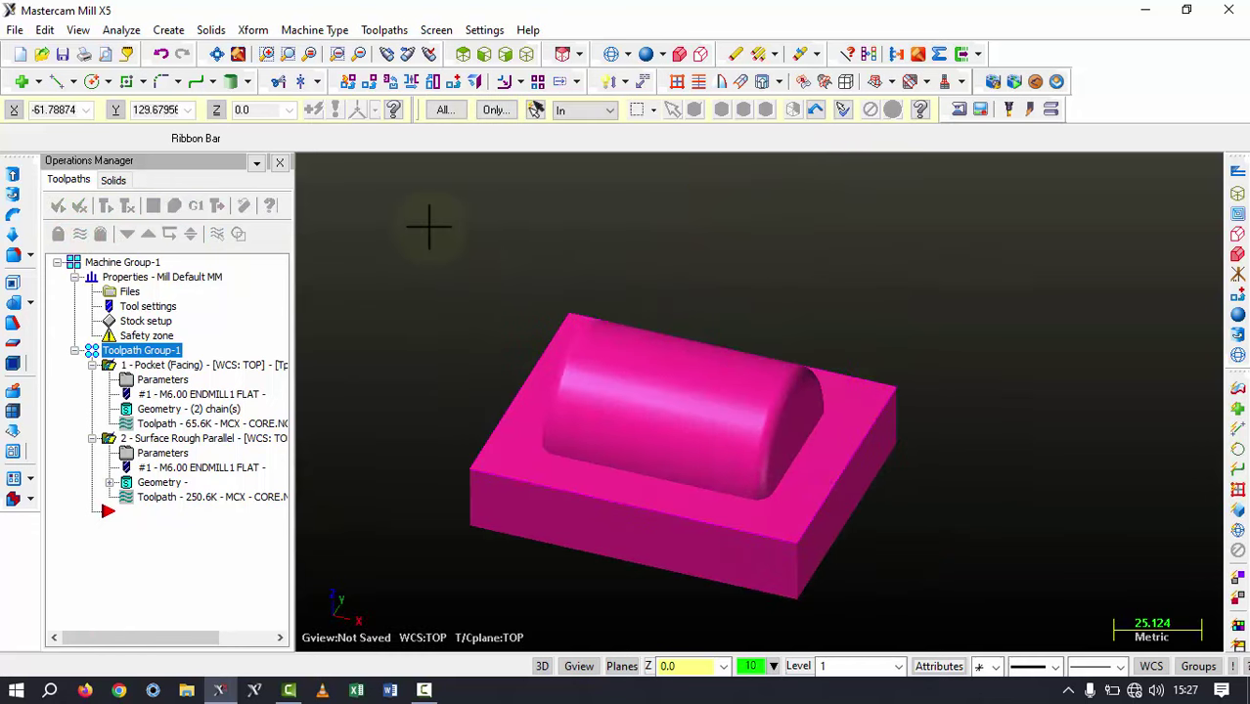
{"action": "middle_click_drag", "start_coordinate": [590, 250], "coordinate": [569, 272]}
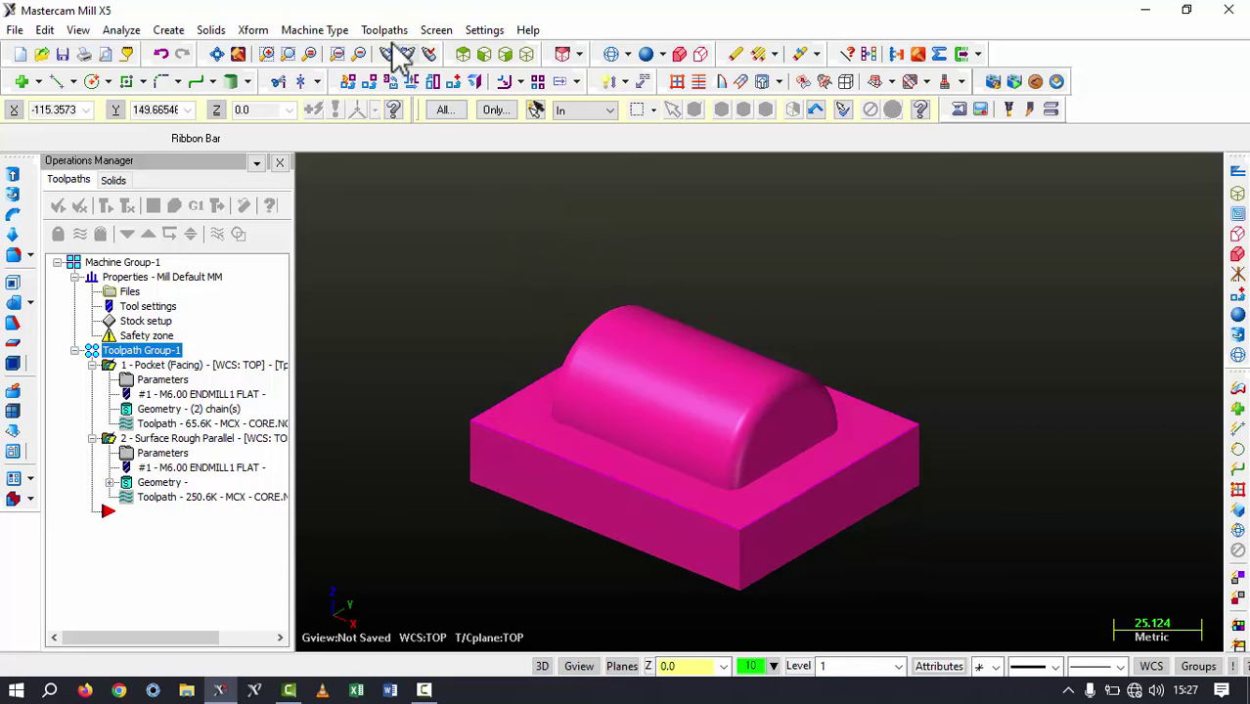
{"action": "left_click", "coordinate": [670, 426]}
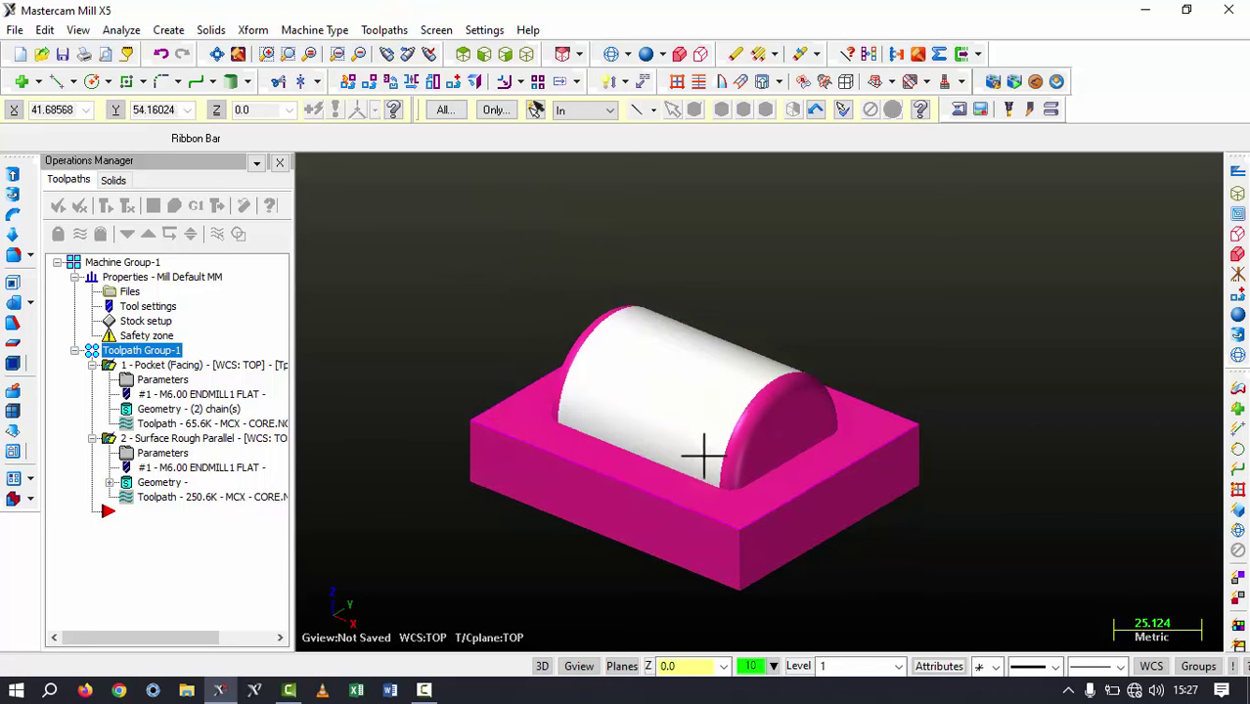
Start a Surface Finish Flowline toolpath and pick the half-cylinder's faces as drive surfaces
{"action": "left_click", "coordinate": [375, 31]}
{"action": "mouse_move", "coordinate": [419, 280]}
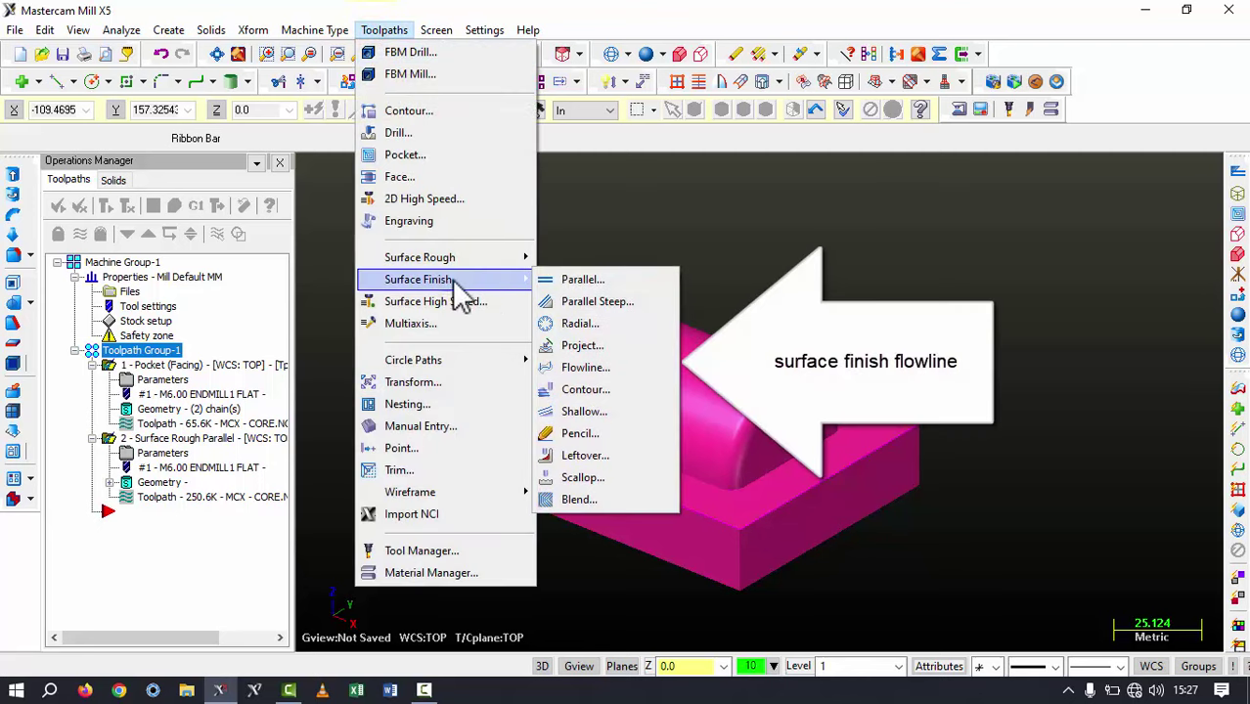
{"action": "left_click", "coordinate": [612, 367]}
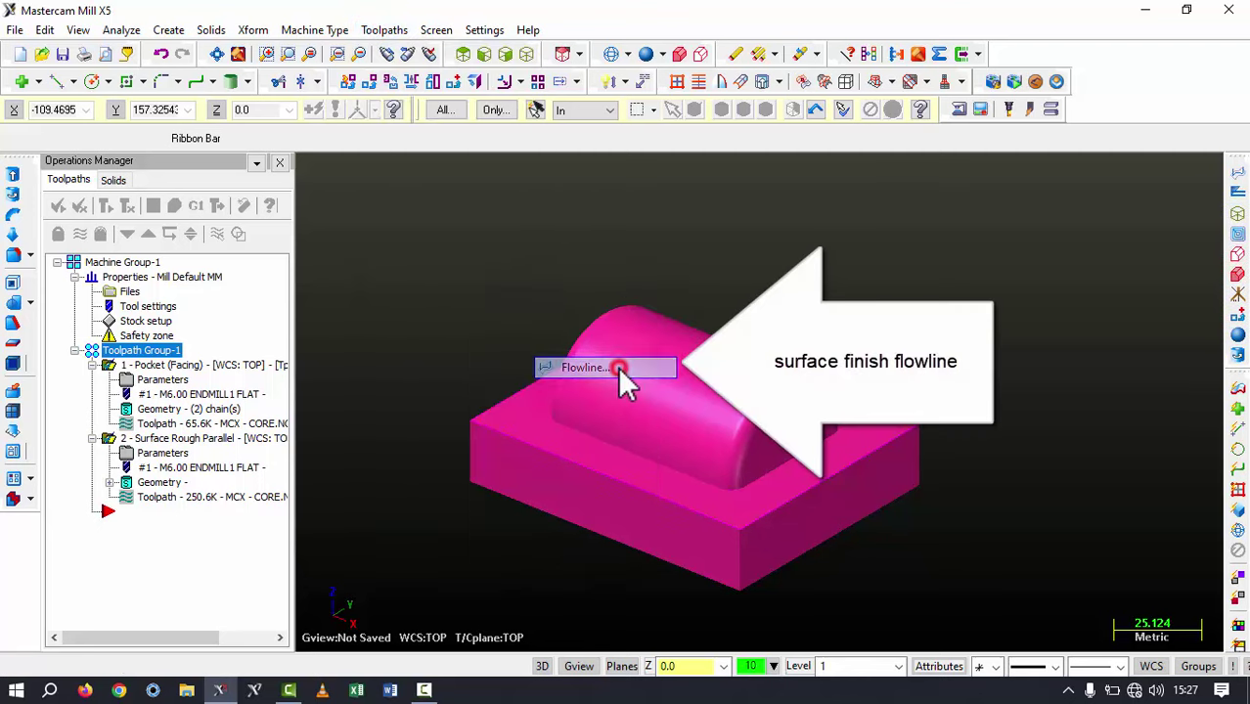
{"action": "left_click", "coordinate": [694, 109]}
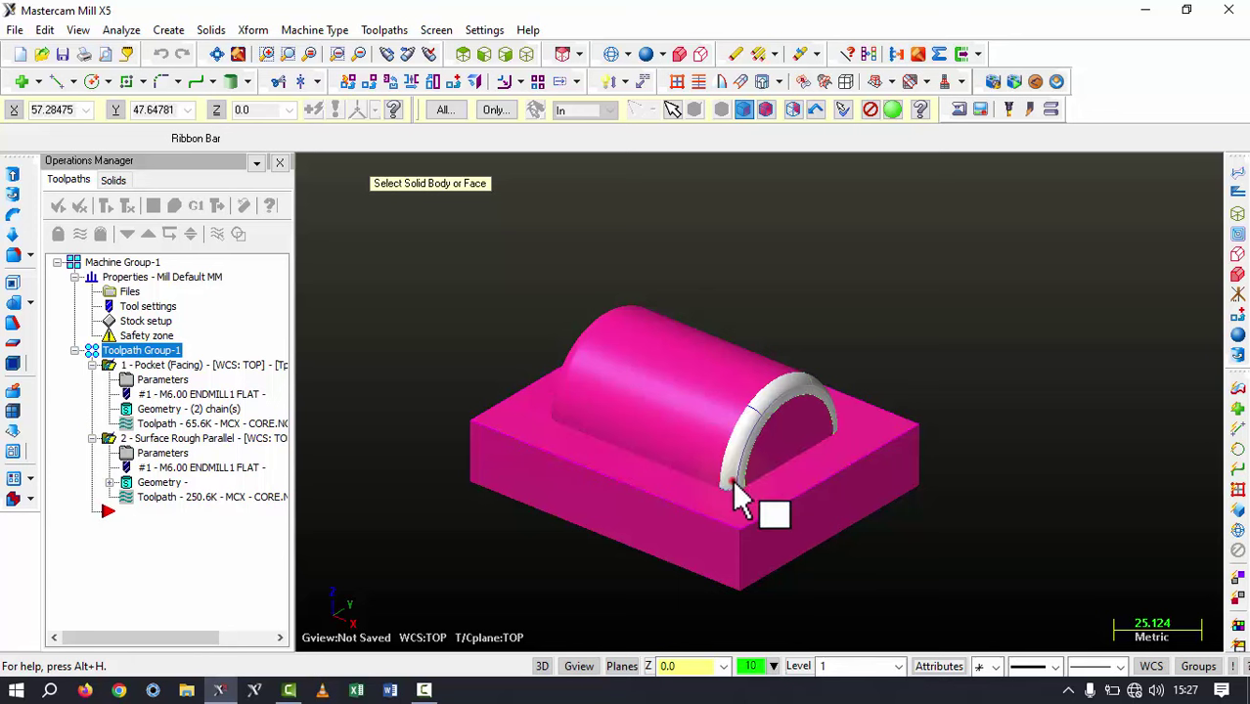
{"action": "left_click", "coordinate": [709, 468]}
{"action": "middle_click_drag", "start_coordinate": [711, 460], "coordinate": [585, 479]}
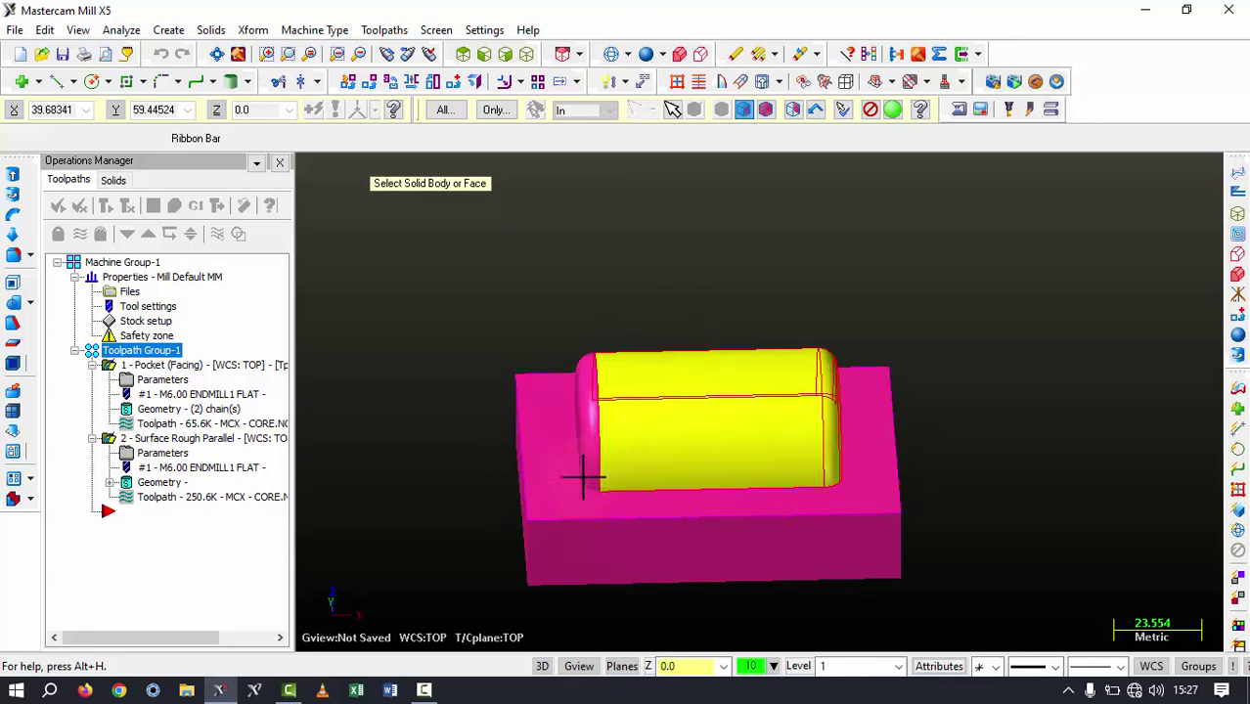
{"action": "left_click", "coordinate": [870, 108]}
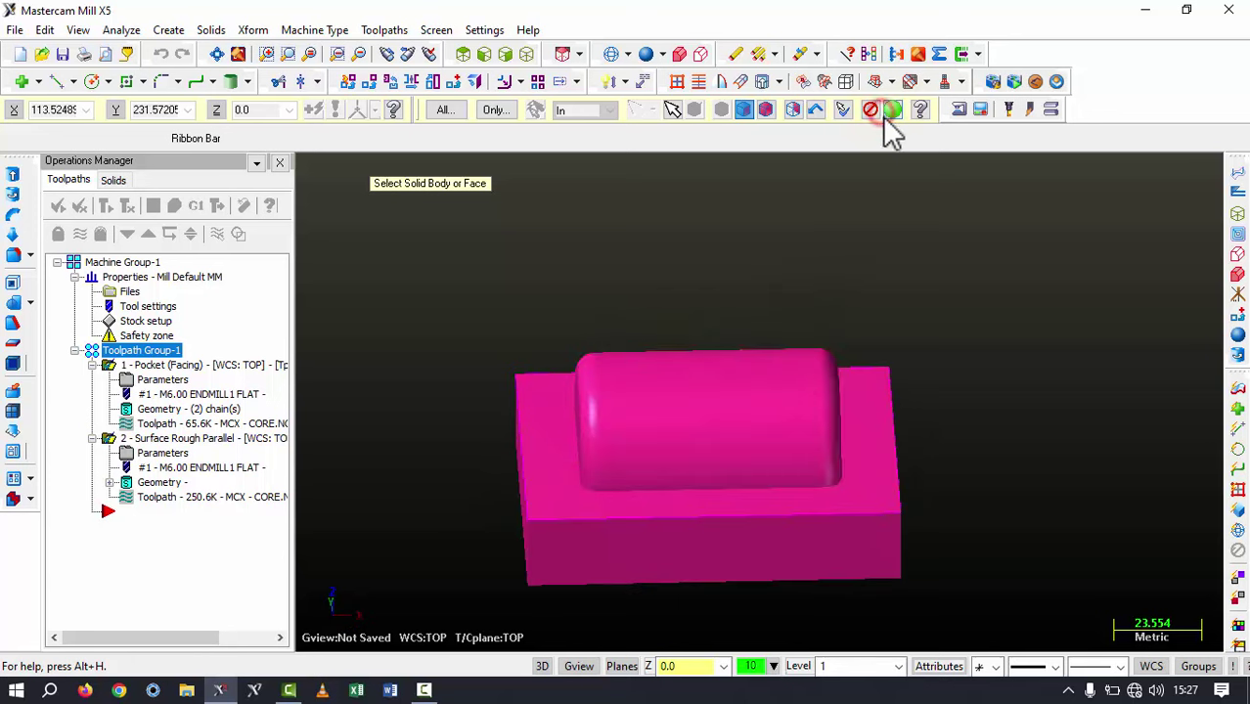
{"action": "left_click", "coordinate": [849, 465]}
{"action": "left_click", "coordinate": [849, 465]}
{"action": "left_click", "coordinate": [812, 481]}
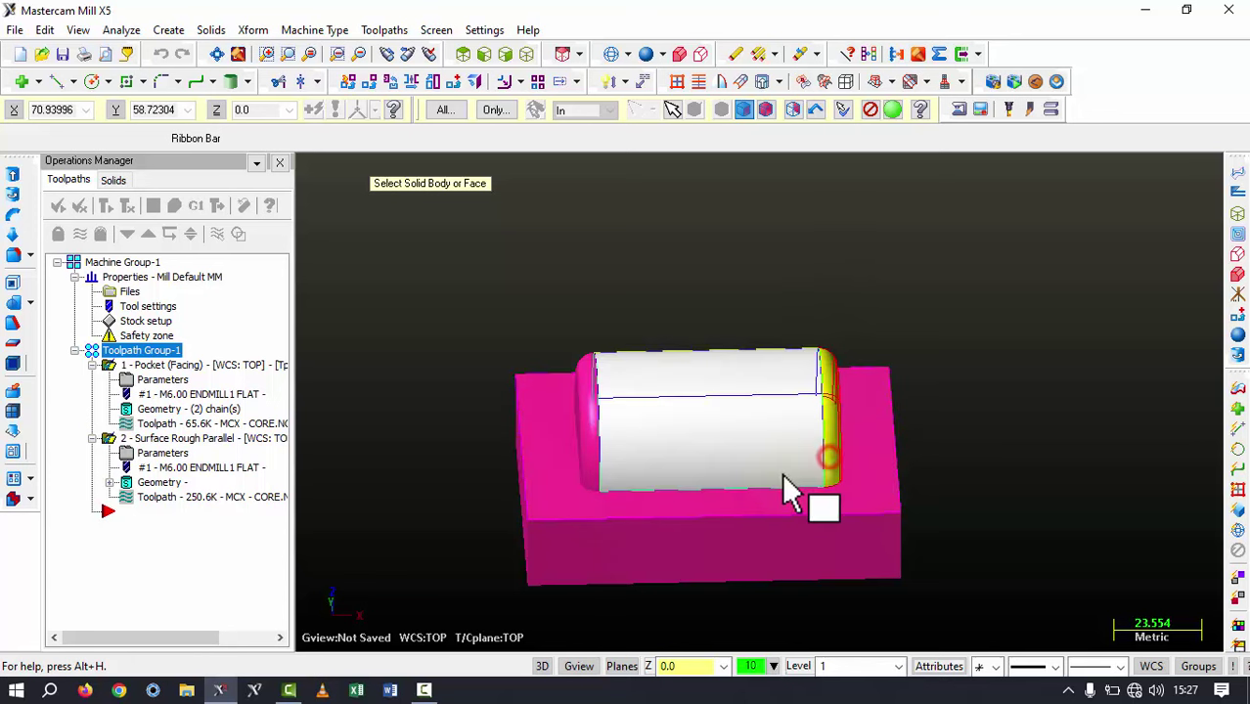
{"action": "left_click", "coordinate": [894, 109]}
Rotate to the top and select the block's flat top face as the single check surface
{"action": "left_click", "coordinate": [144, 329]}
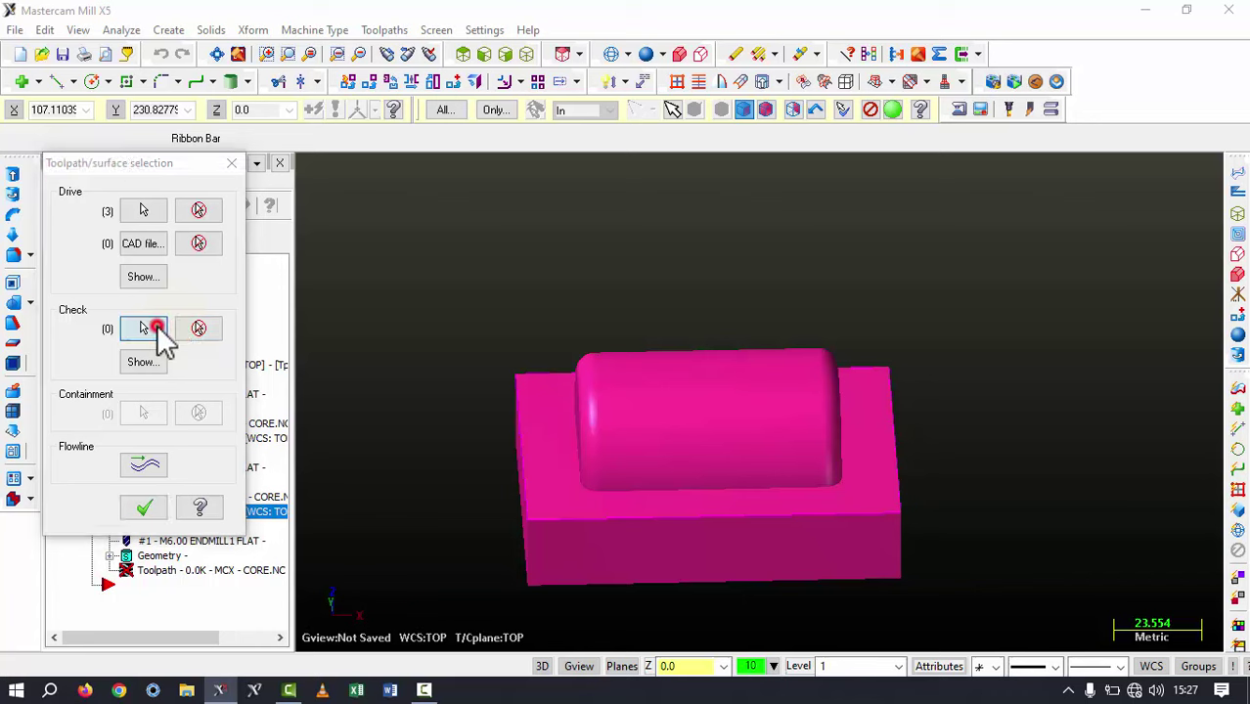
{"action": "middle_click_drag", "start_coordinate": [516, 270], "coordinate": [586, 256]}
{"action": "left_click", "coordinate": [688, 110]}
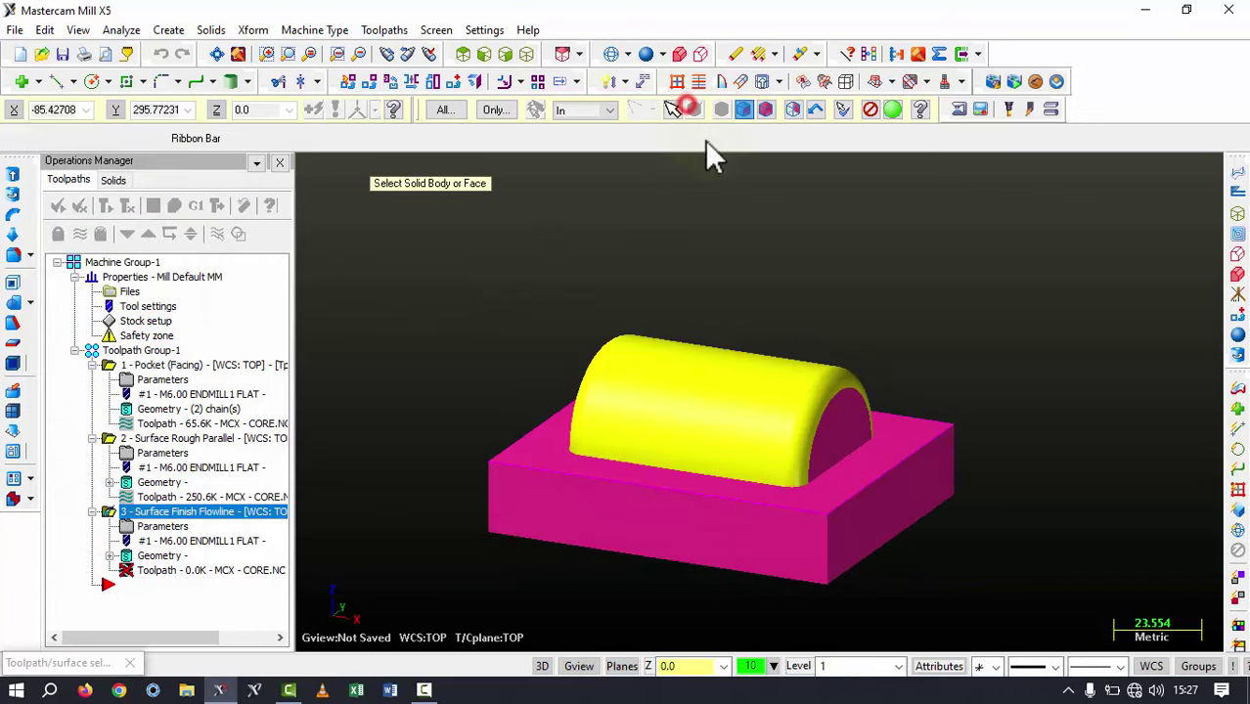
{"action": "middle_click_drag", "start_coordinate": [708, 154], "coordinate": [792, 224]}
{"action": "left_click", "coordinate": [820, 507]}
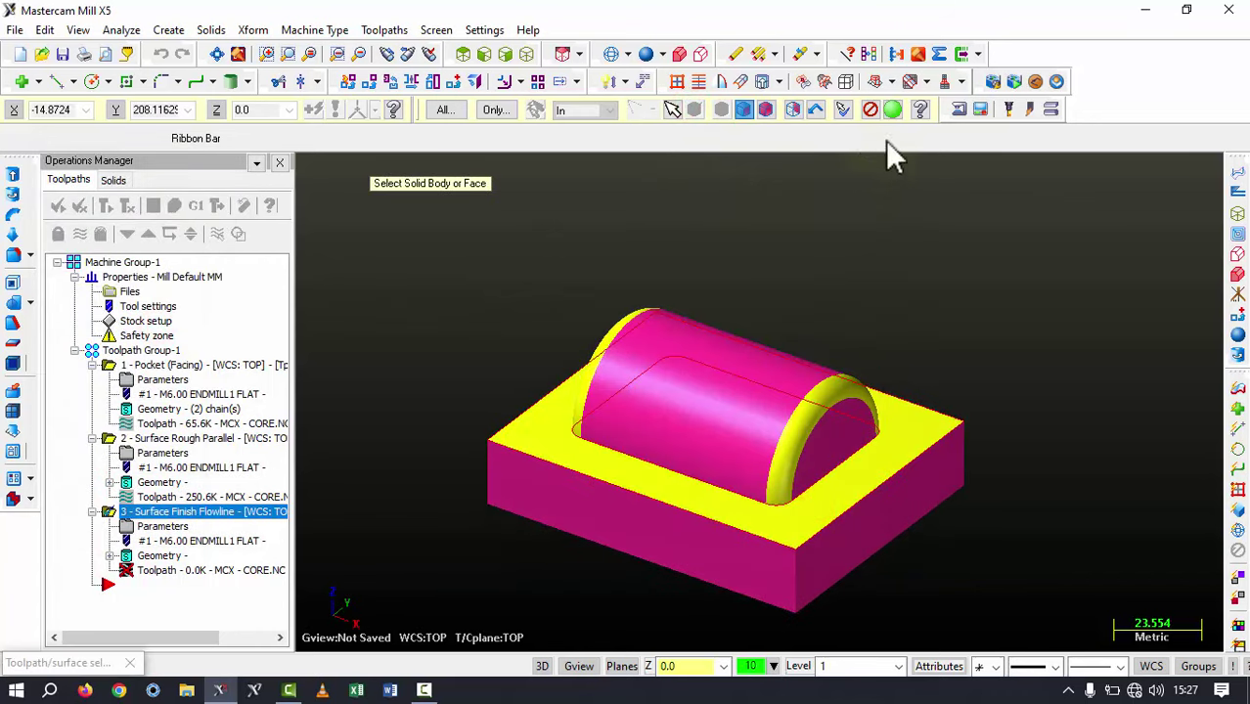
{"action": "left_click", "coordinate": [892, 109]}
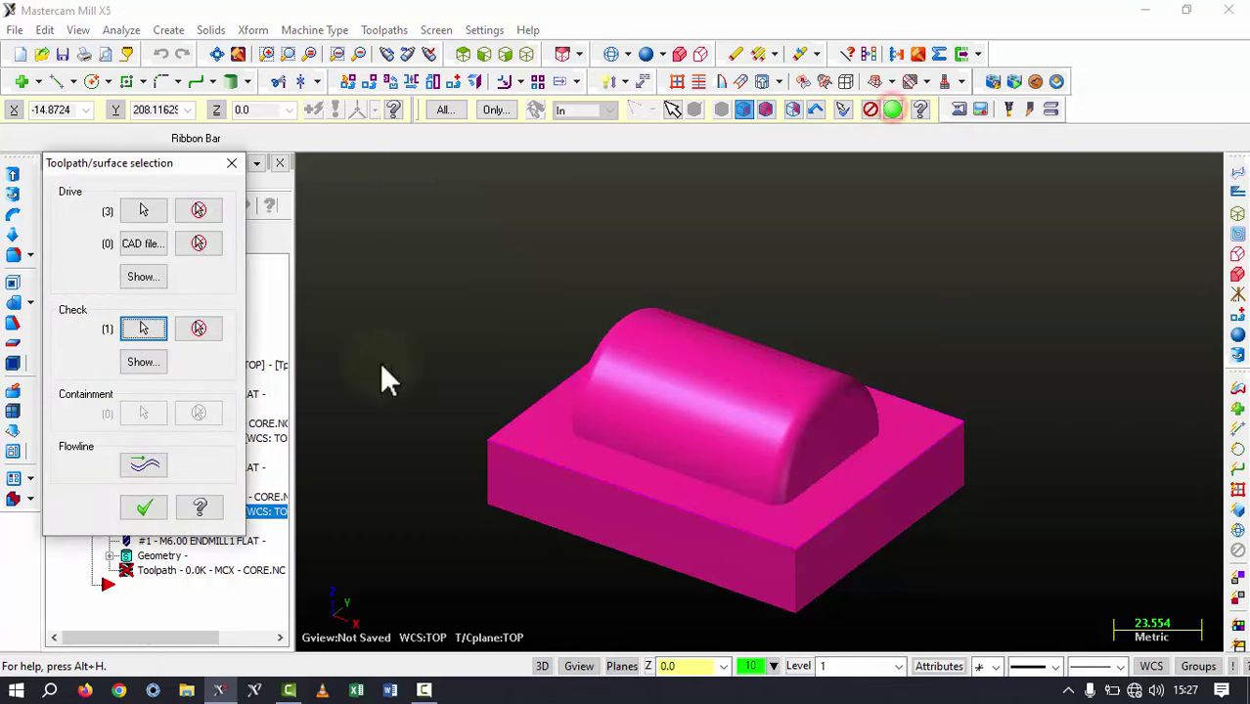
Flip the flowline finish start point to another corner of the half-cylinder, then accept the flowline data
{"action": "left_click", "coordinate": [144, 468]}
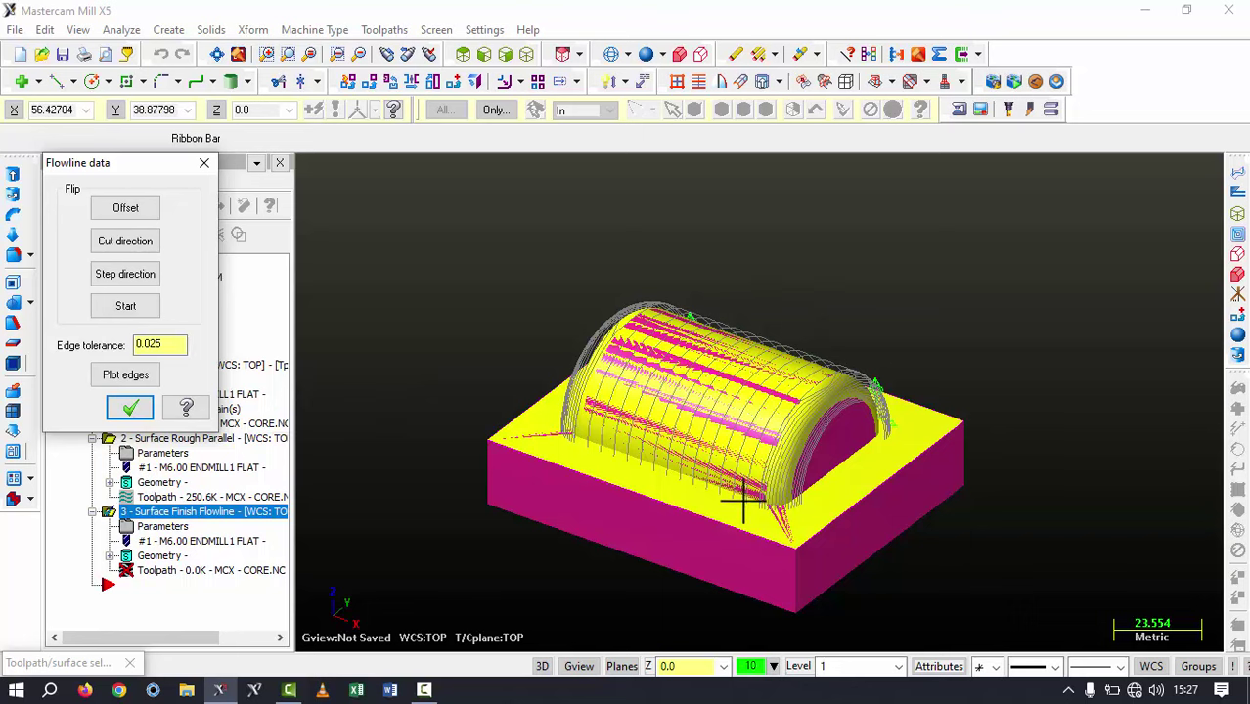
{"action": "middle_click_drag", "start_coordinate": [744, 499], "coordinate": [740, 490]}
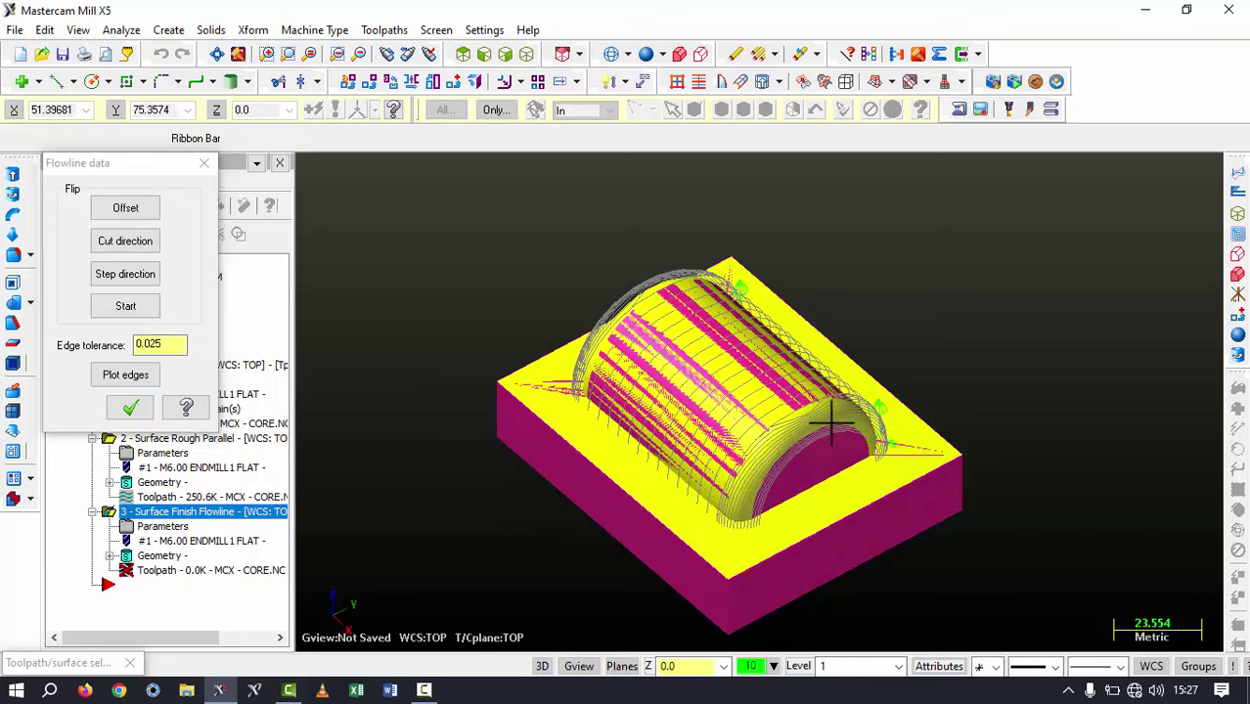
{"action": "middle_click_drag", "start_coordinate": [798, 409], "coordinate": [759, 396]}
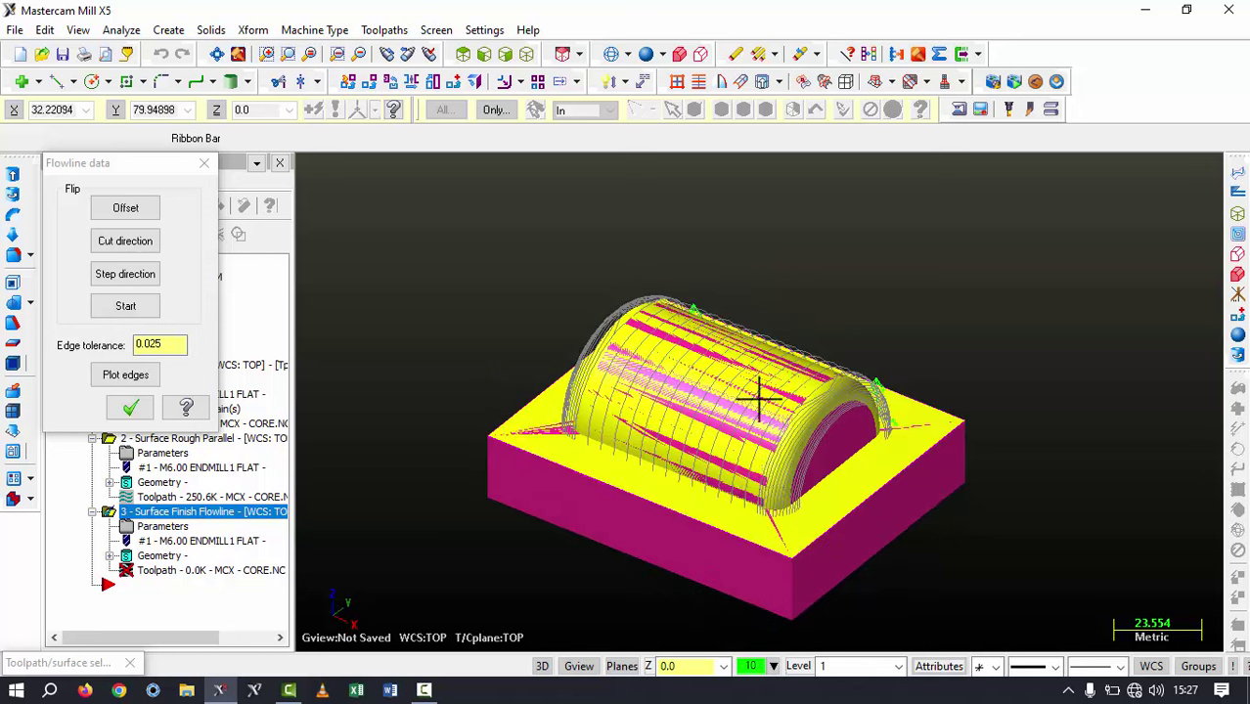
{"action": "left_click", "coordinate": [126, 306]}
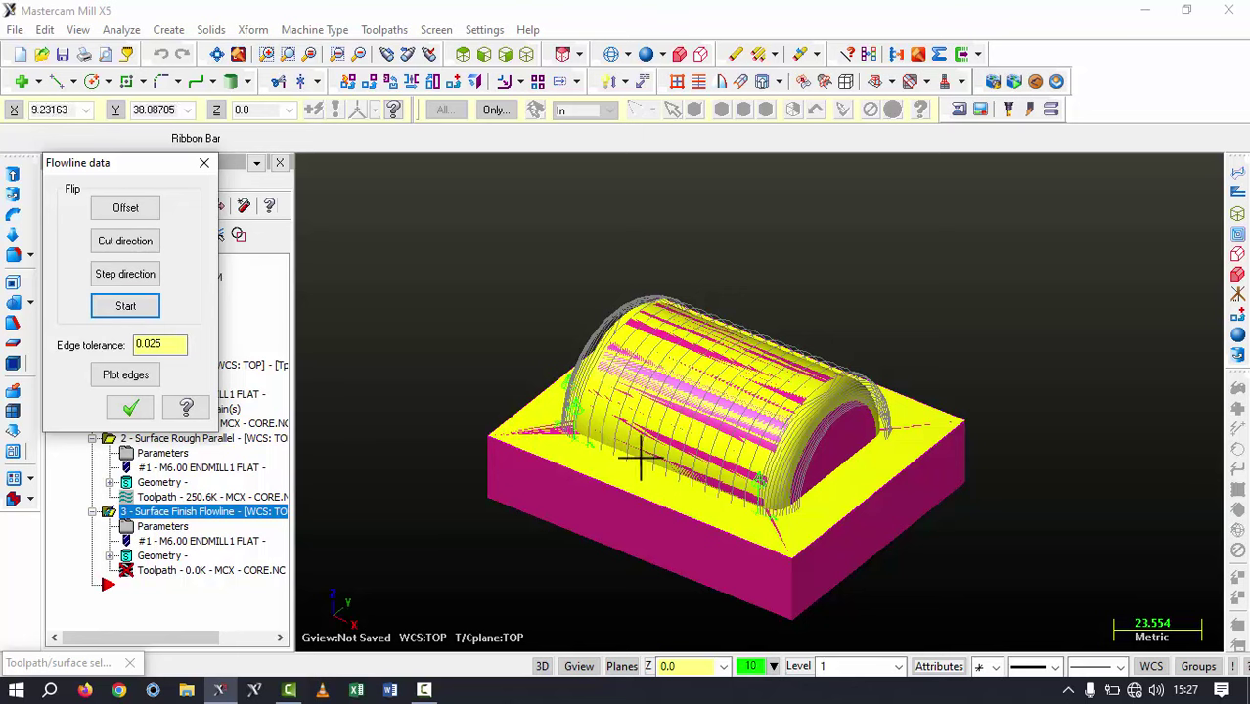
{"action": "left_click", "coordinate": [130, 408]}
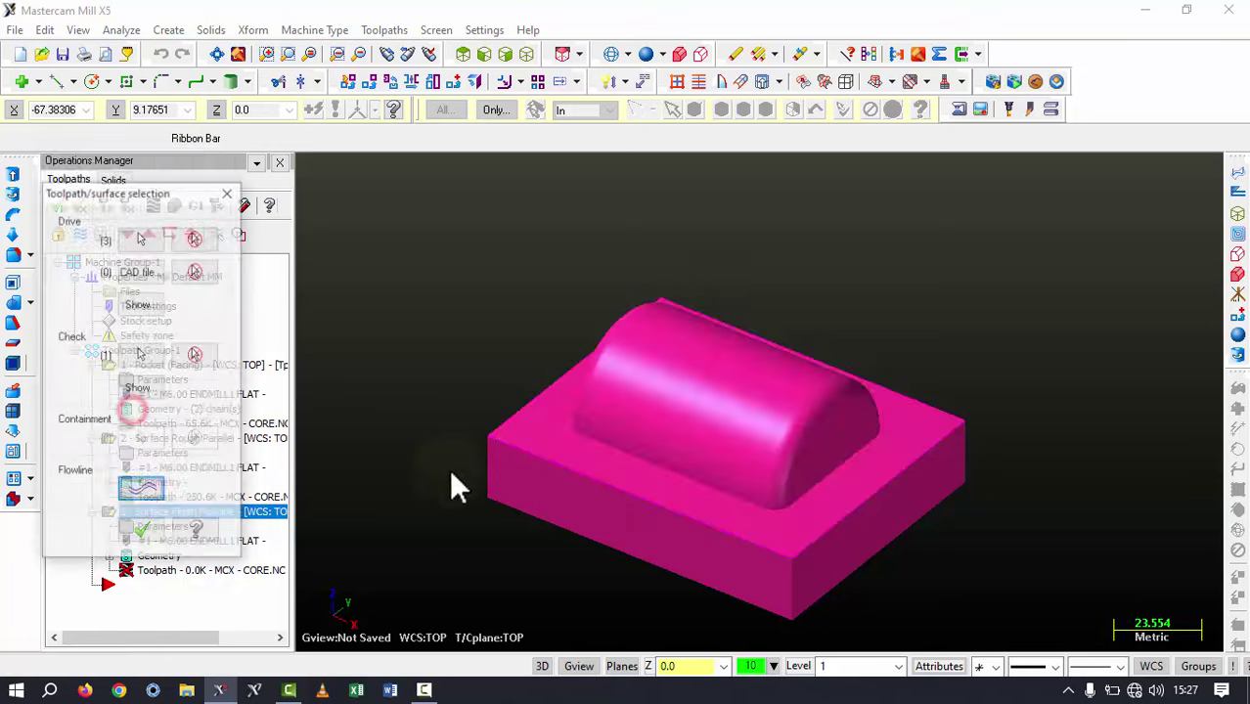
Enable rapid retract and create tool 2: a 6.0 diameter bull mill, 1.0 corner radius, for finishing
{"action": "left_click", "coordinate": [155, 511]}
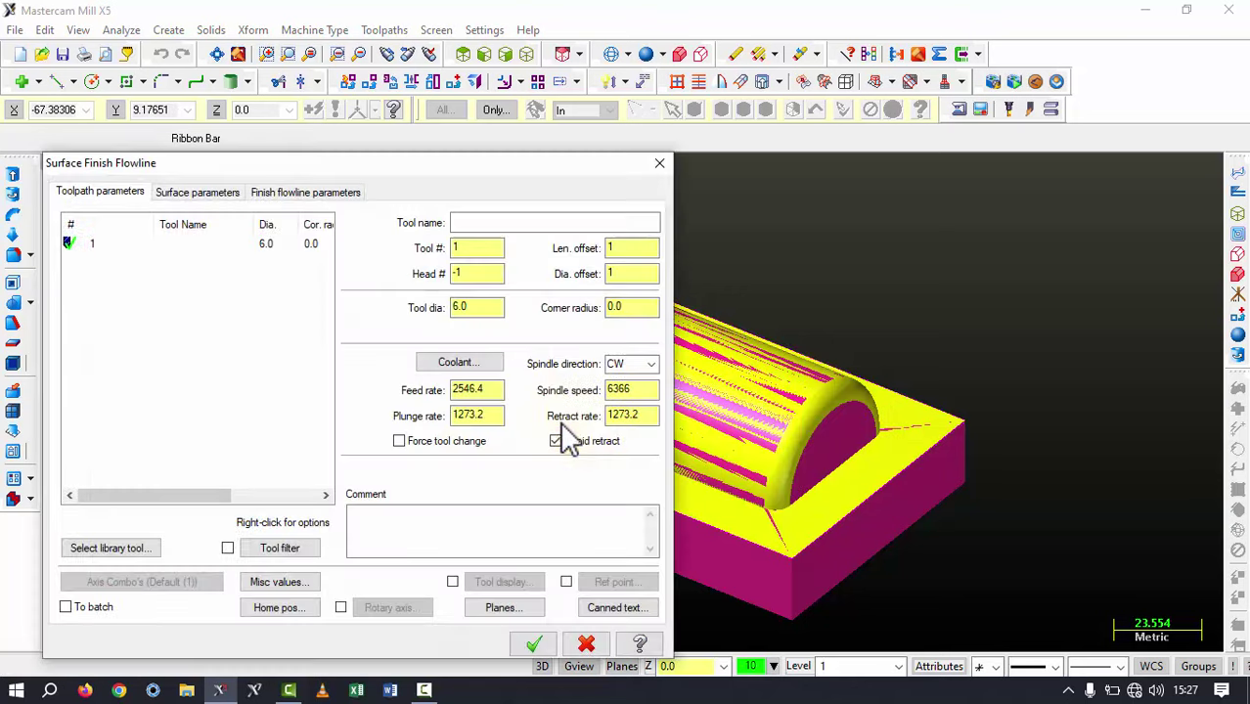
{"action": "left_click", "coordinate": [555, 441]}
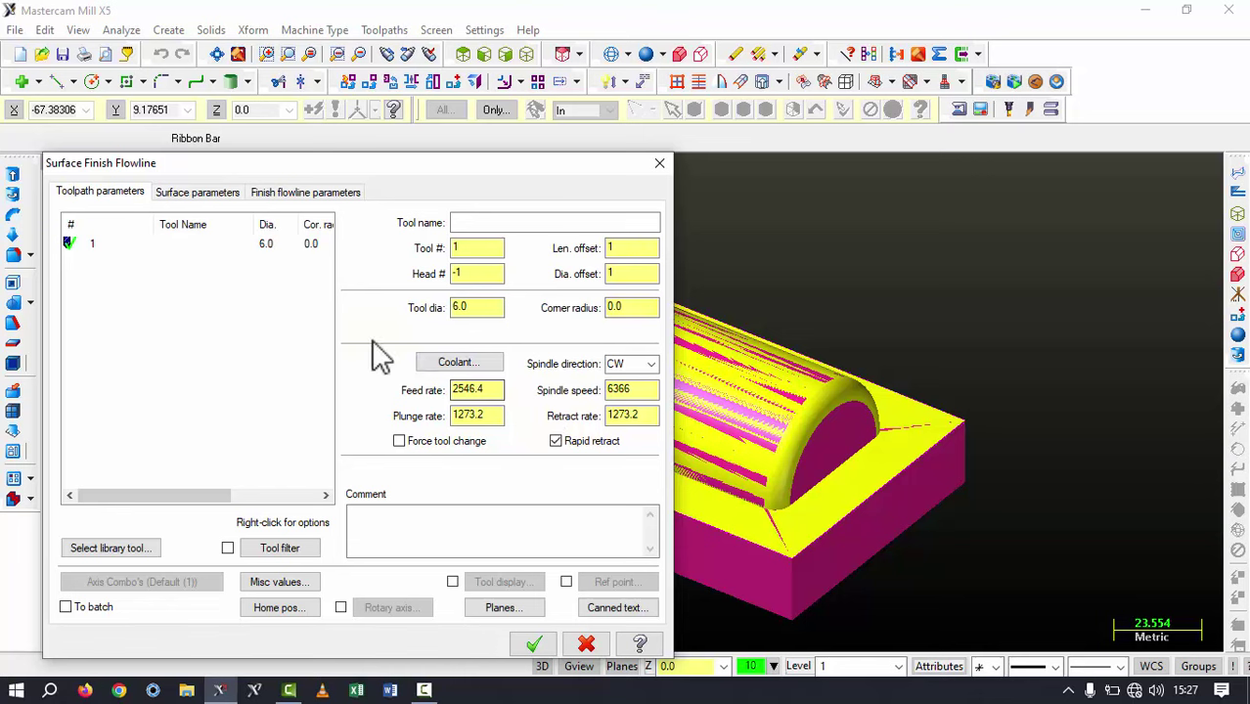
{"action": "right_click", "coordinate": [217, 309]}
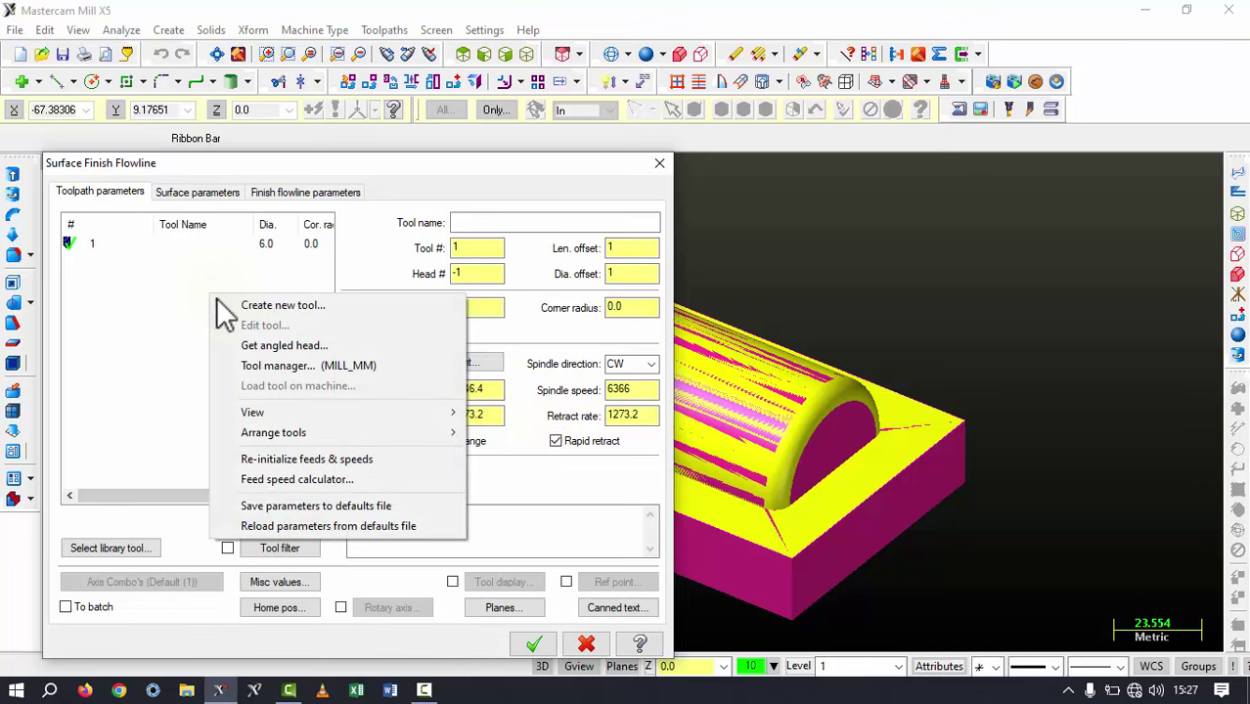
{"action": "left_click", "coordinate": [265, 305]}
{"action": "left_click", "coordinate": [217, 256]}
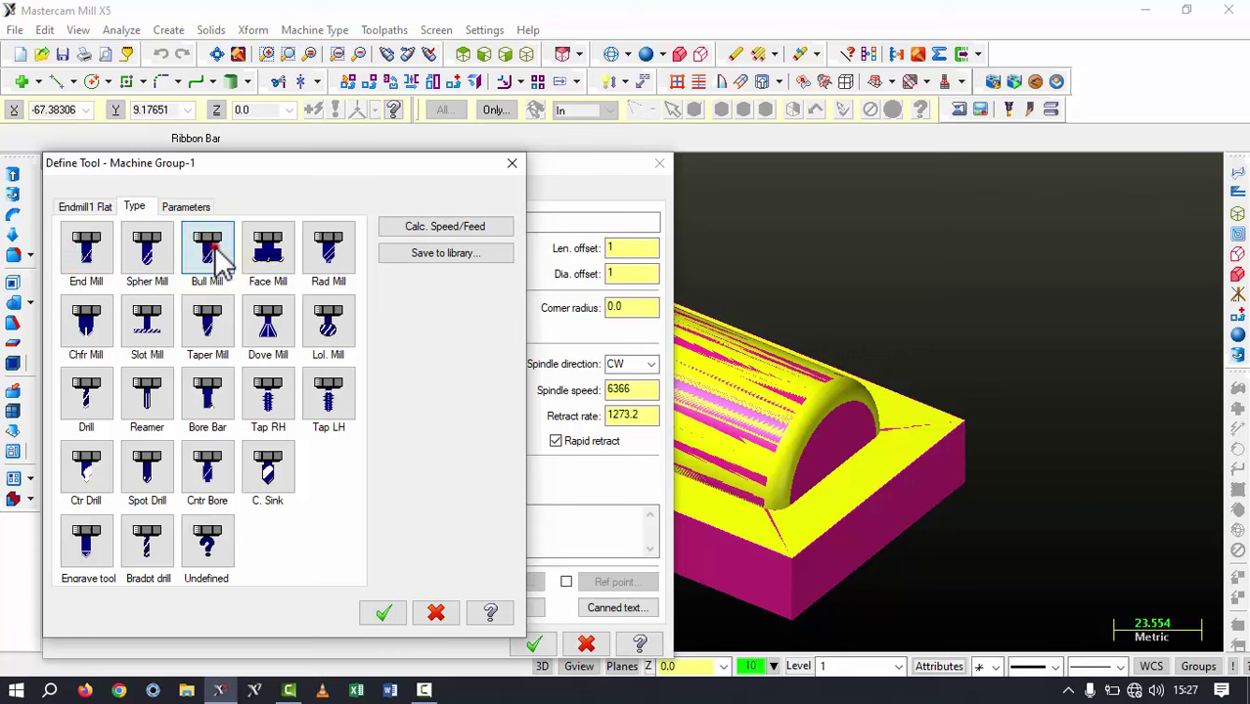
{"action": "left_click", "coordinate": [216, 253]}
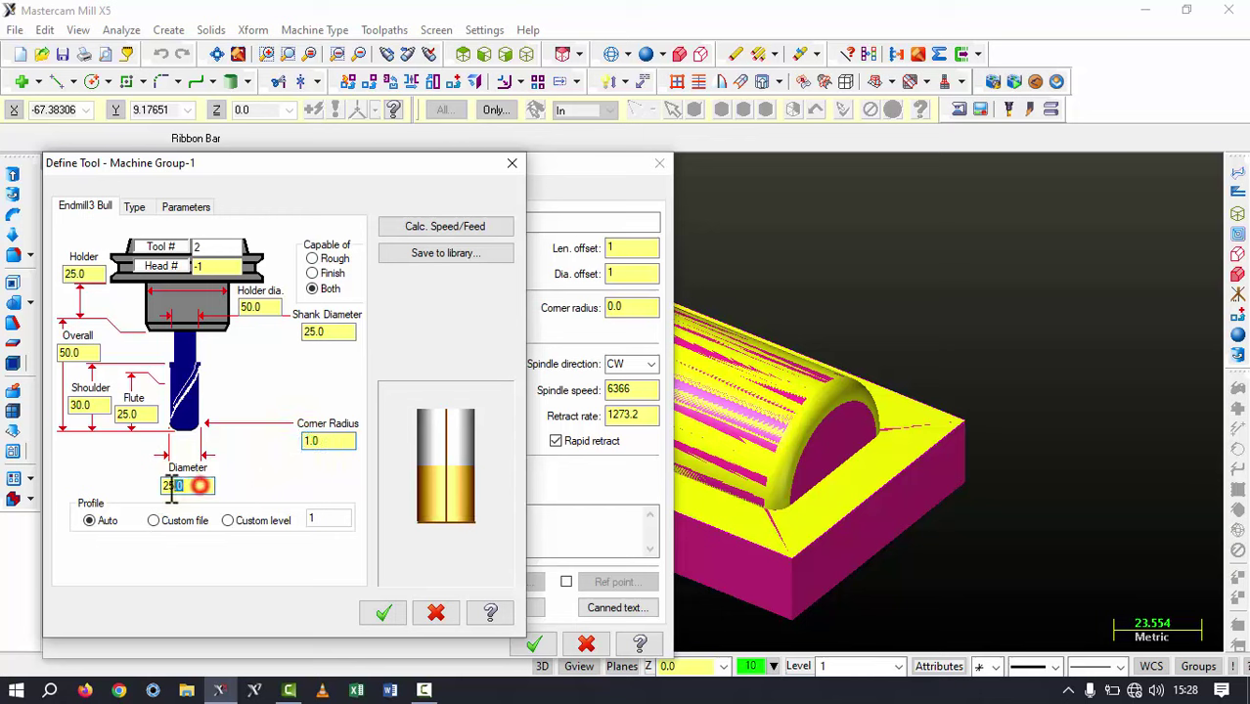
{"action": "type", "text": "6"}
{"action": "key", "text": "Return"}
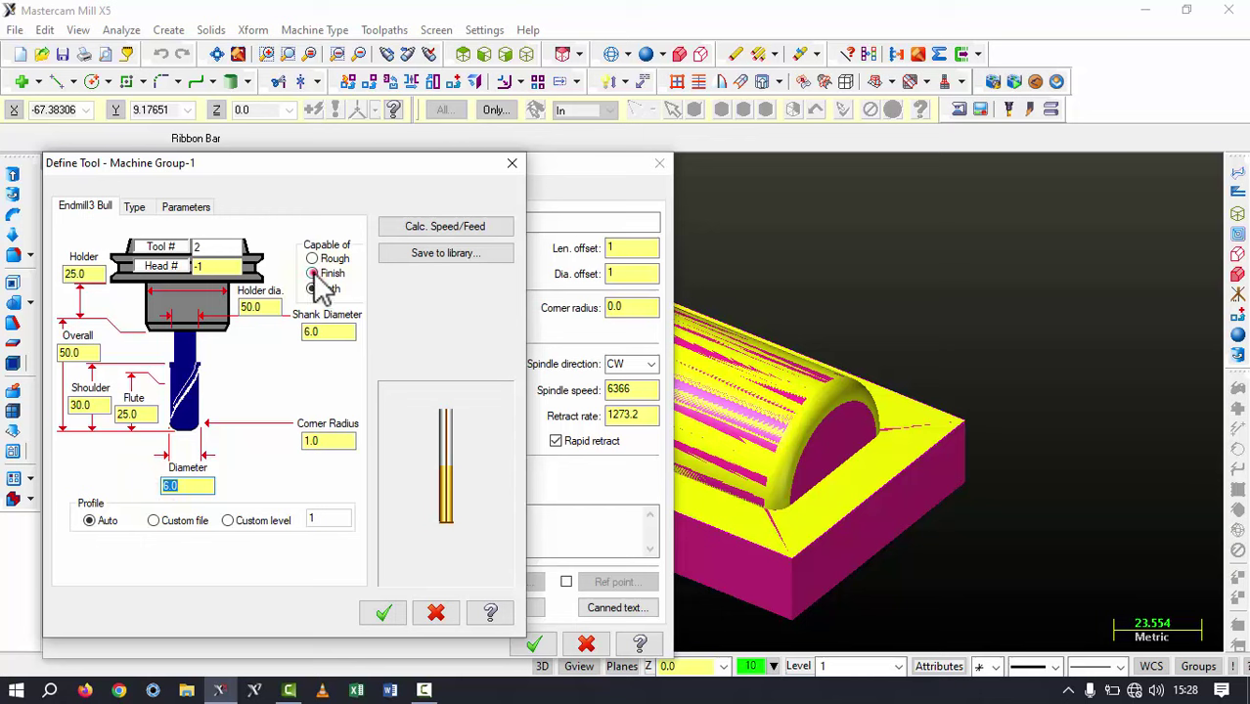
{"action": "left_click", "coordinate": [470, 229]}
Set the flowline finish stepover distance to 0.25 and accept the operation
{"action": "left_click", "coordinate": [382, 613]}
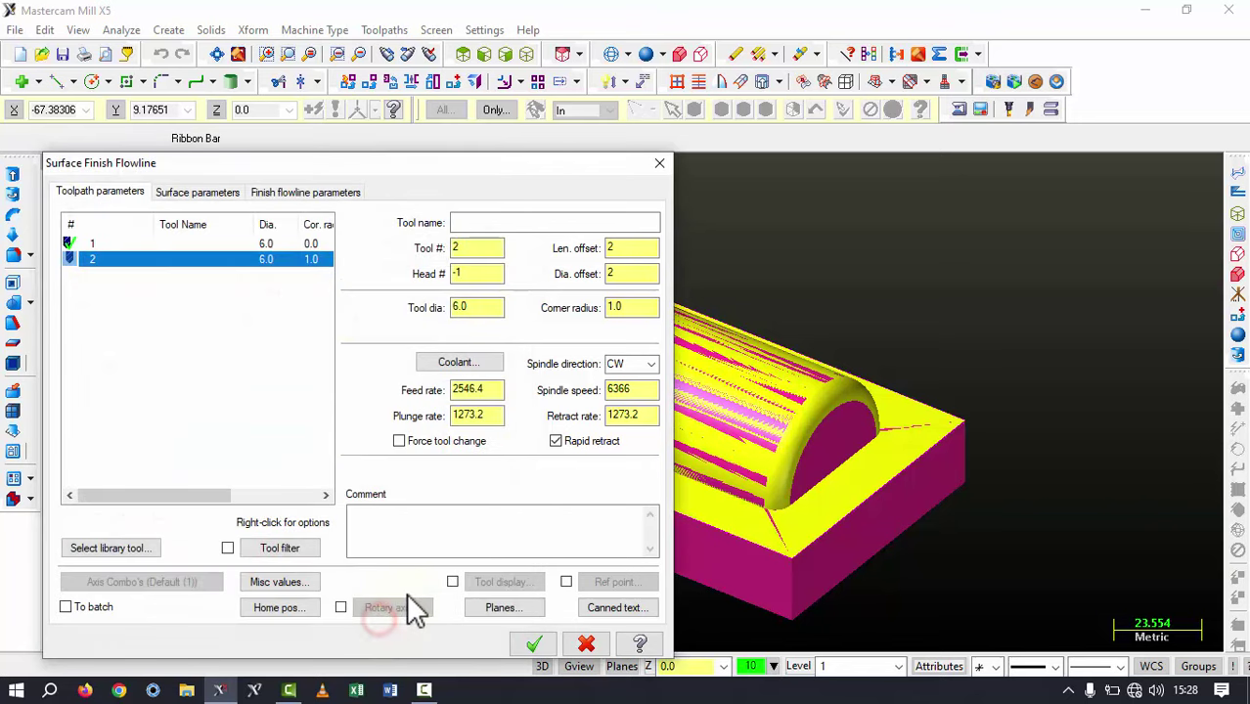
{"action": "left_click", "coordinate": [200, 195]}
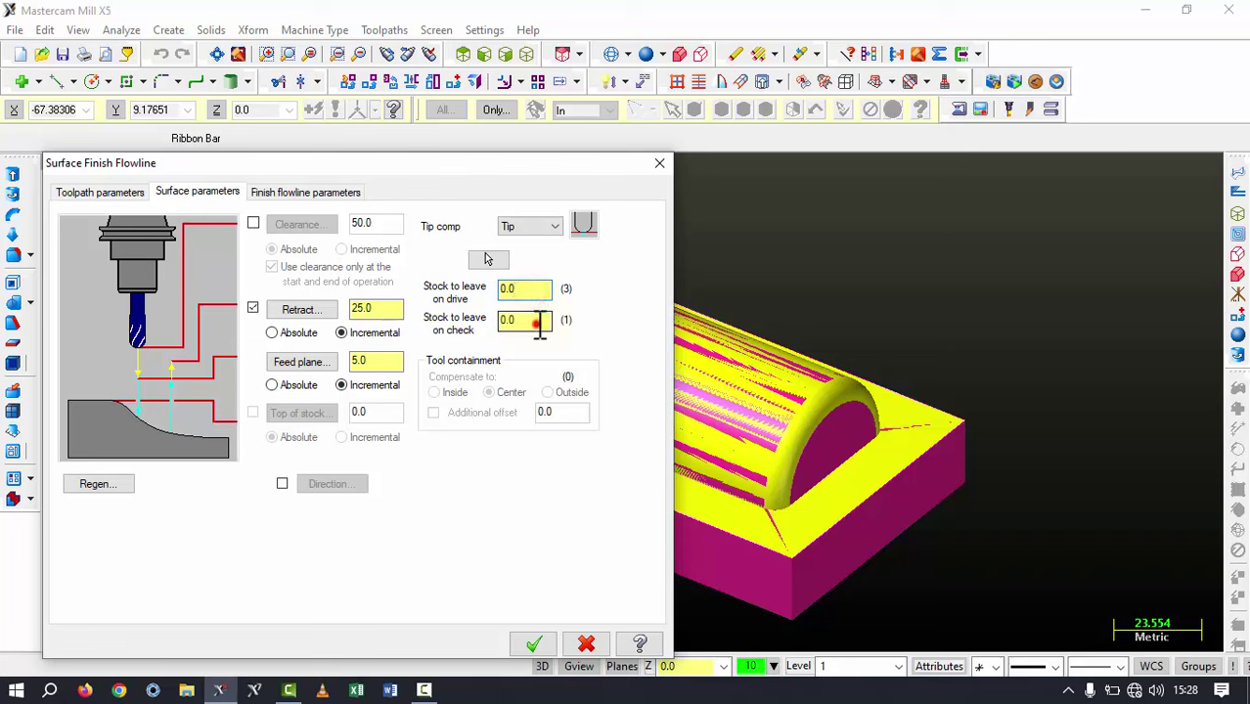
{"action": "left_click", "coordinate": [318, 196]}
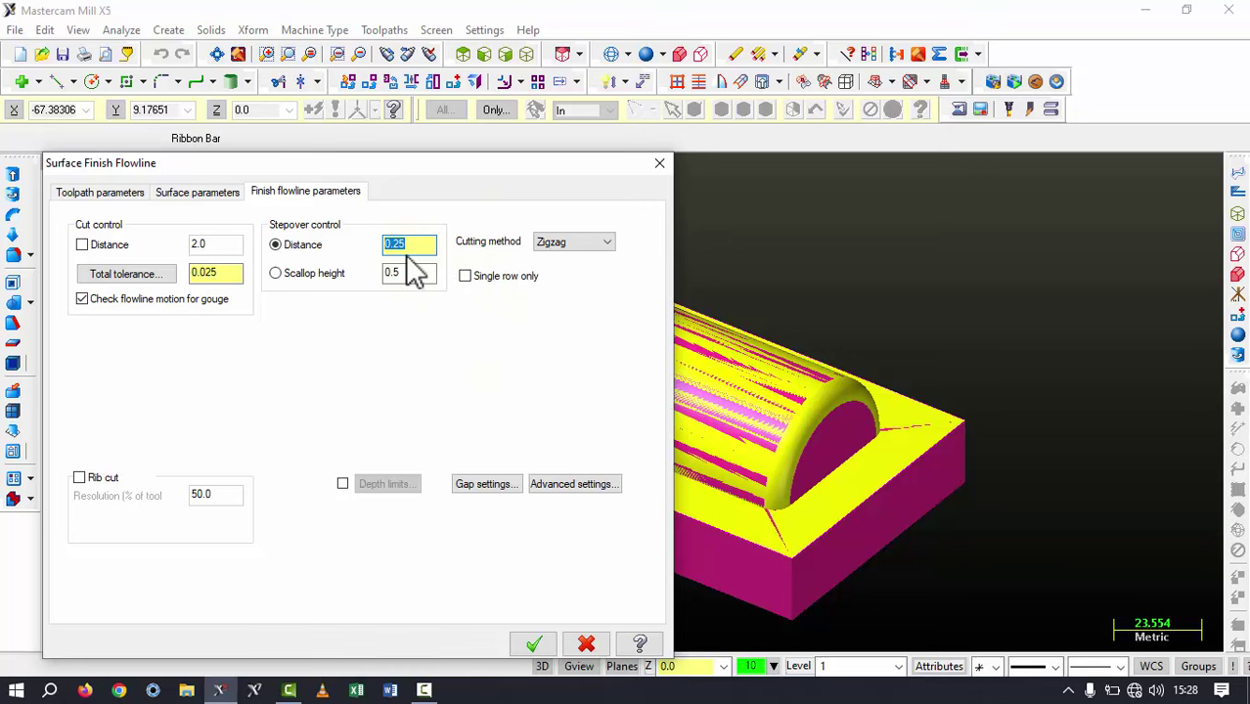
{"action": "left_click", "coordinate": [534, 643]}
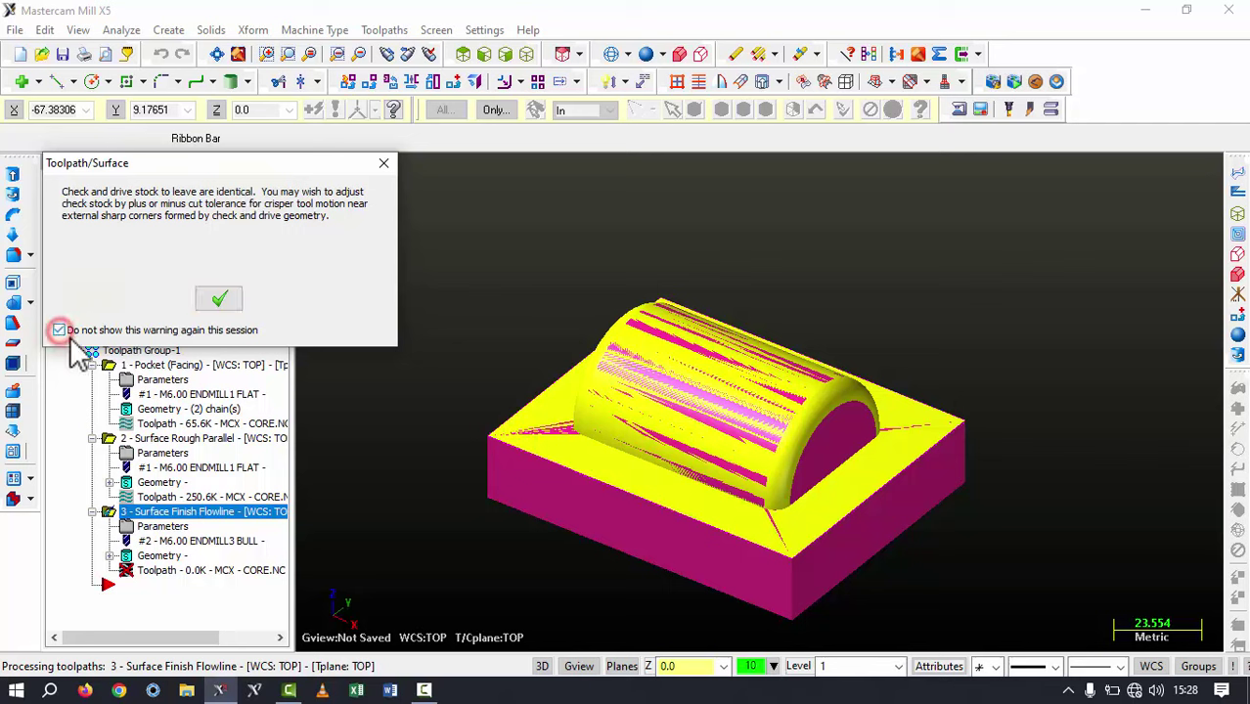
Dismiss the stock warning, inspect the generated flowline toolpath, and verify all of Toolpath Group-1
{"action": "left_click", "coordinate": [223, 299]}
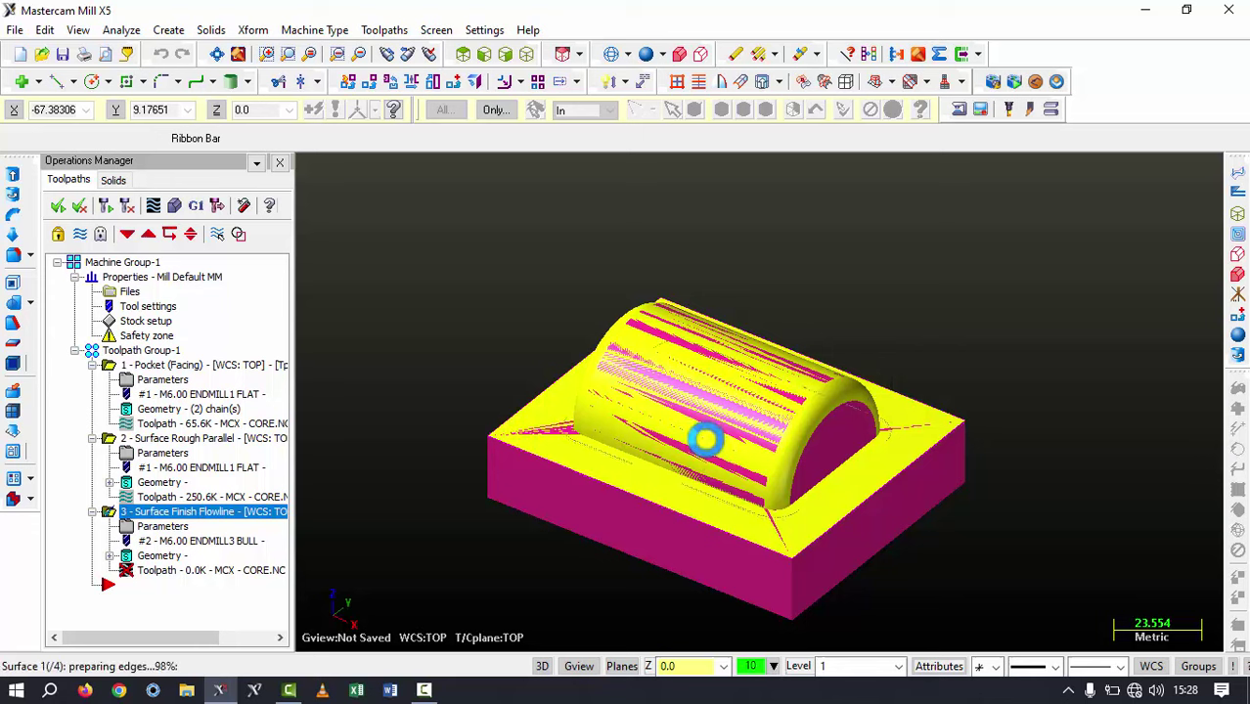
{"action": "mouse_move", "coordinate": [702, 450]}
{"action": "middle_mouse_down"}
{"action": "mouse_move", "coordinate": [719, 434]}
{"action": "mouse_move", "coordinate": [683, 432]}
{"action": "mouse_move", "coordinate": [690, 458]}
{"action": "mouse_move", "coordinate": [619, 452]}
{"action": "mouse_move", "coordinate": [679, 423]}
{"action": "mouse_move", "coordinate": [636, 461]}
{"action": "mouse_move", "coordinate": [687, 480]}
{"action": "middle_mouse_up"}
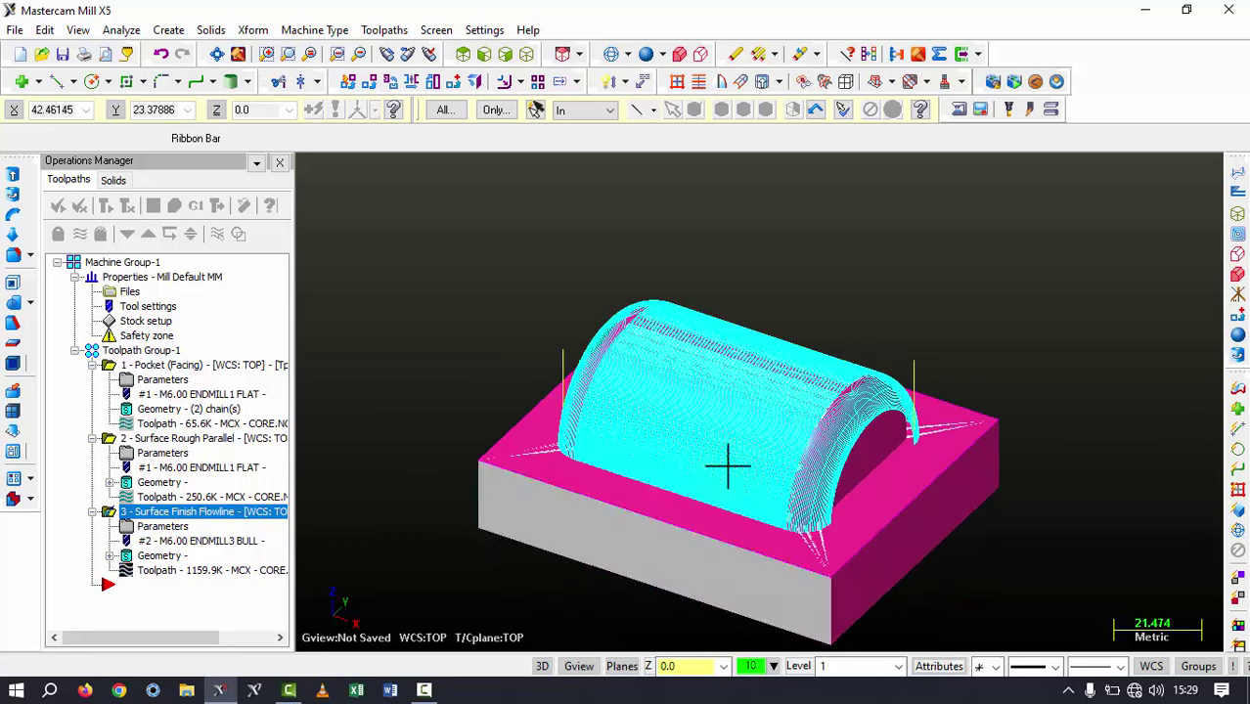
{"action": "left_click", "coordinate": [139, 350]}
{"action": "left_click", "coordinate": [175, 205]}
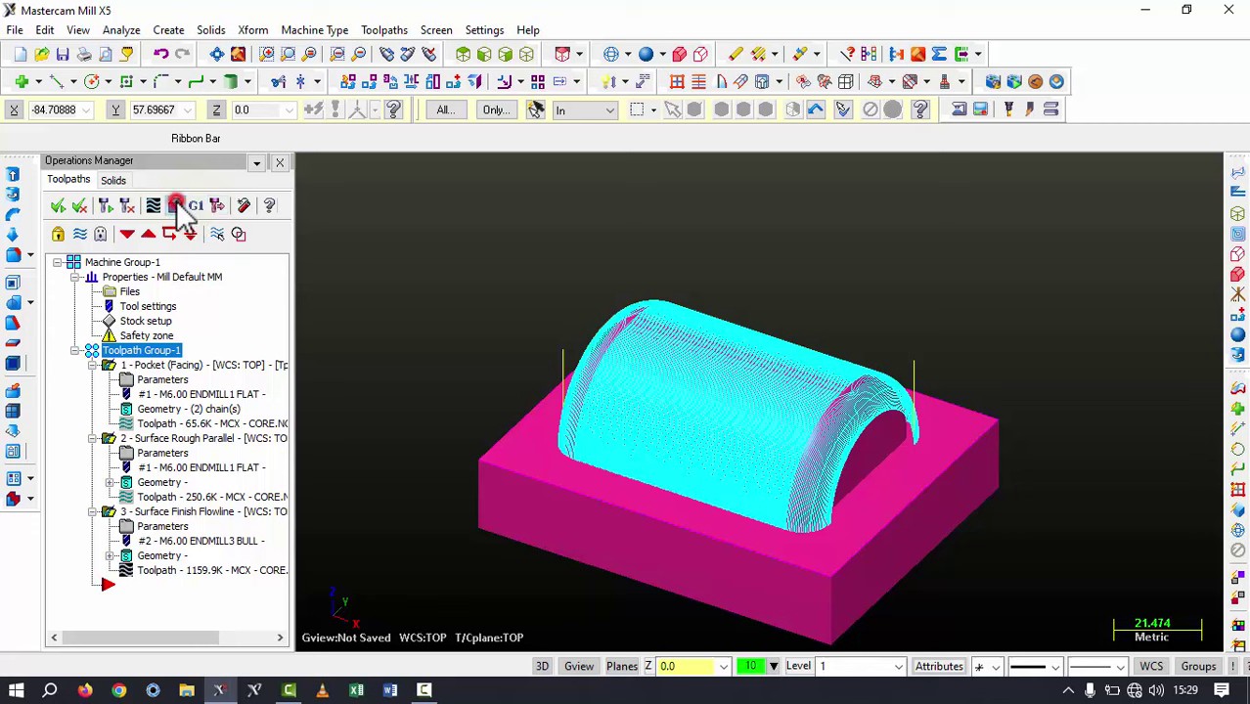
Run the verification simulation through to the flowline finish pass
{"action": "left_click", "coordinate": [135, 109]}
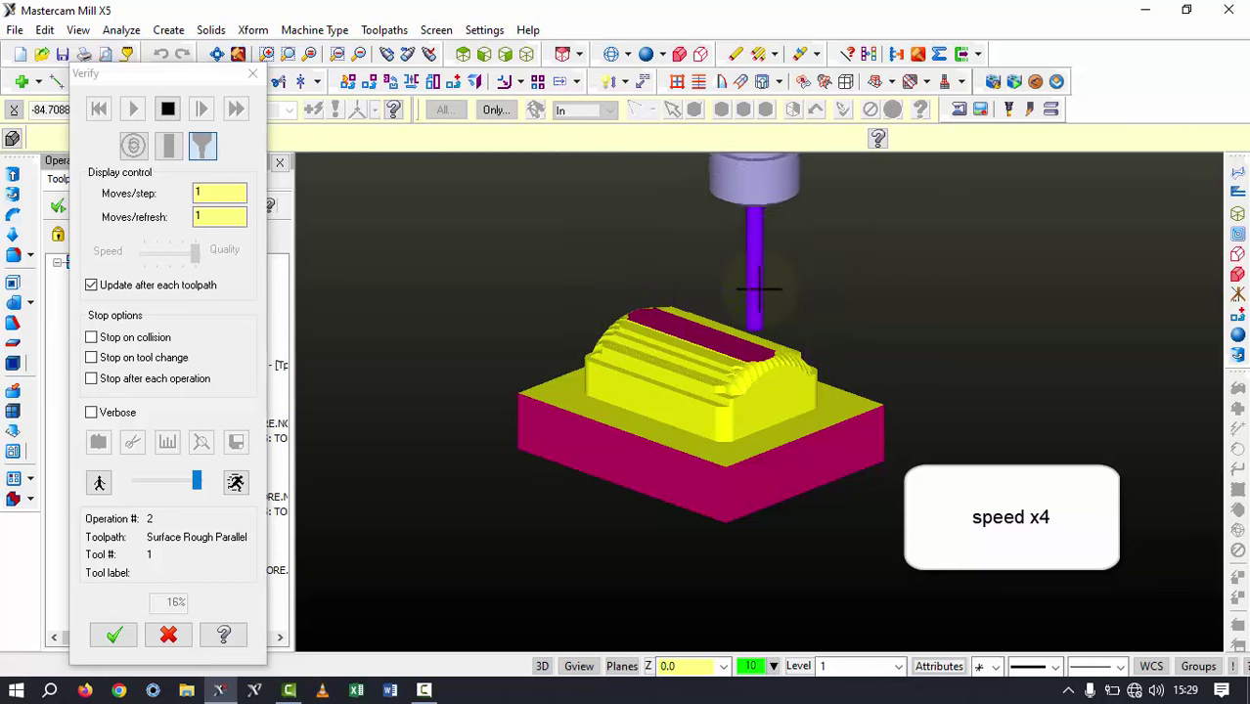
{"action": "middle_click_drag", "start_coordinate": [754, 288], "coordinate": [788, 406]}
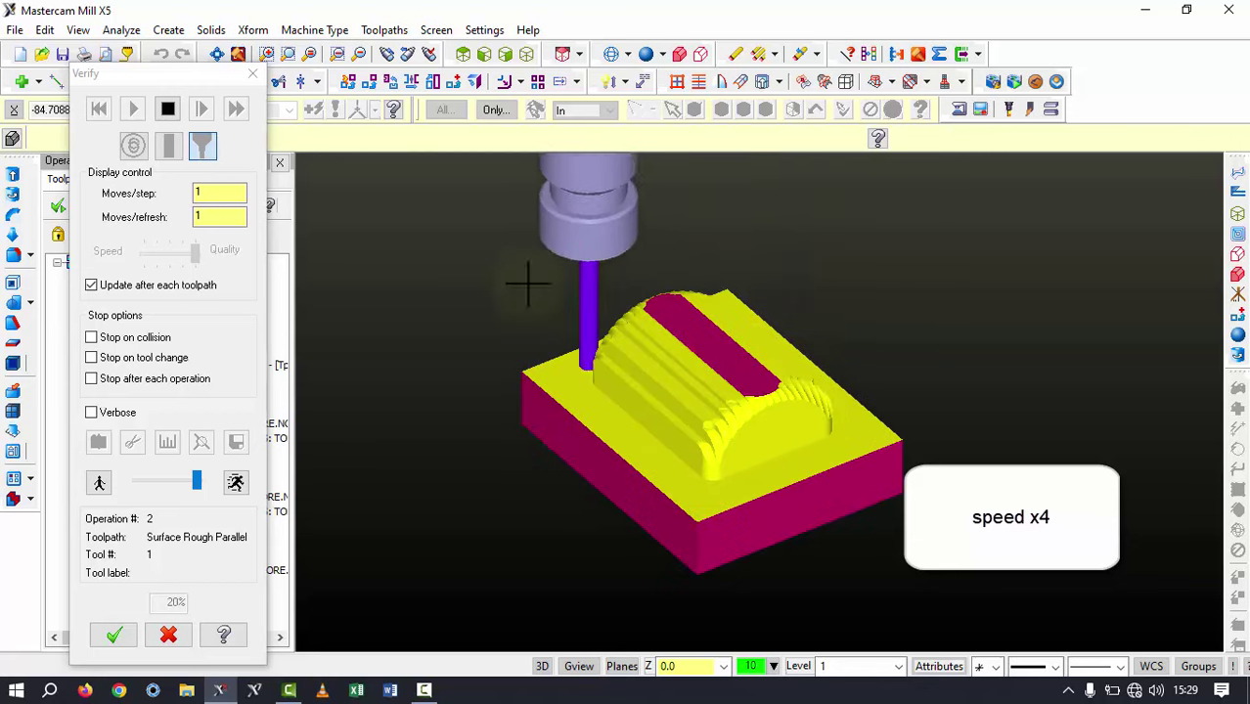
{"action": "left_click", "coordinate": [237, 109]}
{"action": "mouse_move", "coordinate": [615, 416]}
{"action": "middle_mouse_down"}
{"action": "mouse_move", "coordinate": [702, 480]}
{"action": "mouse_move", "coordinate": [740, 405]}
{"action": "mouse_move", "coordinate": [801, 400]}
{"action": "mouse_move", "coordinate": [481, 470]}
{"action": "middle_mouse_up"}
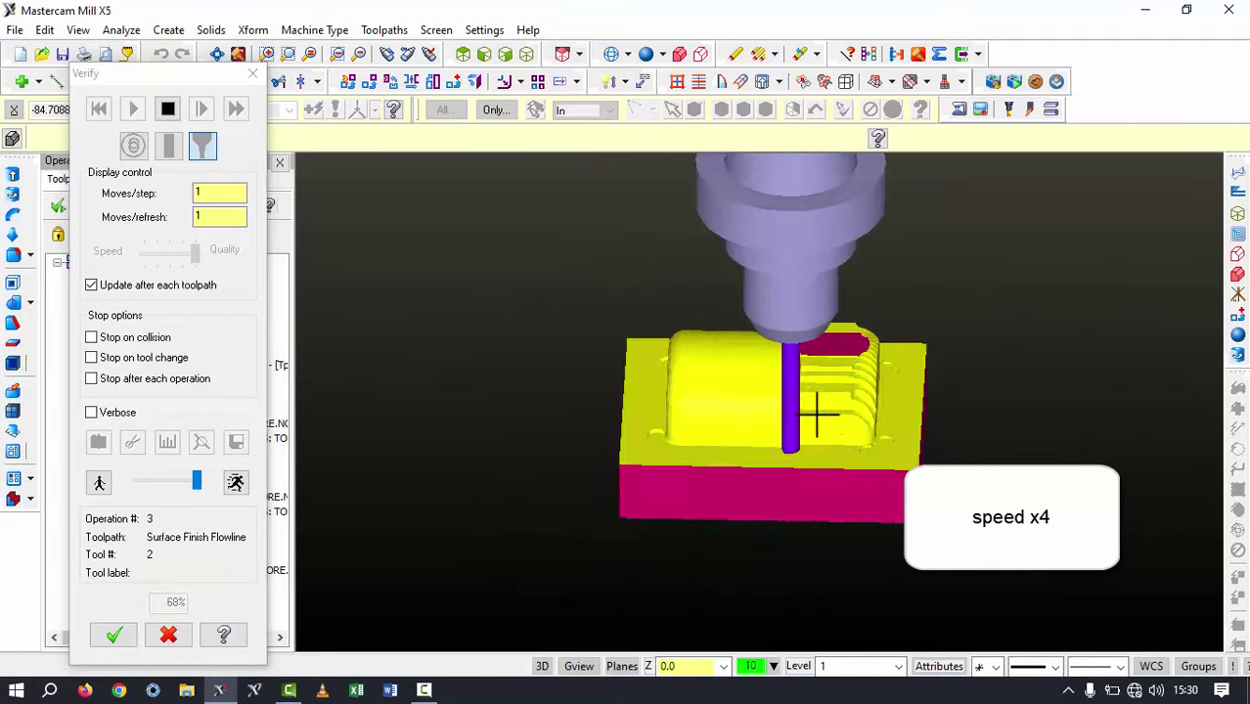
{"action": "mouse_move", "coordinate": [809, 413]}
{"action": "middle_mouse_down"}
{"action": "mouse_move", "coordinate": [828, 376]}
{"action": "mouse_move", "coordinate": [935, 416]}
{"action": "middle_mouse_up"}
Zoom in and out from a higher front-left view to inspect the finished dome
{"action": "scroll", "coordinate": [825, 380], "scroll_direction": "up", "scroll_amount": 2}
{"action": "scroll", "coordinate": [827, 378], "scroll_direction": "down", "scroll_amount": 2}
{"action": "scroll", "coordinate": [932, 416], "scroll_direction": "down", "scroll_amount": 2}
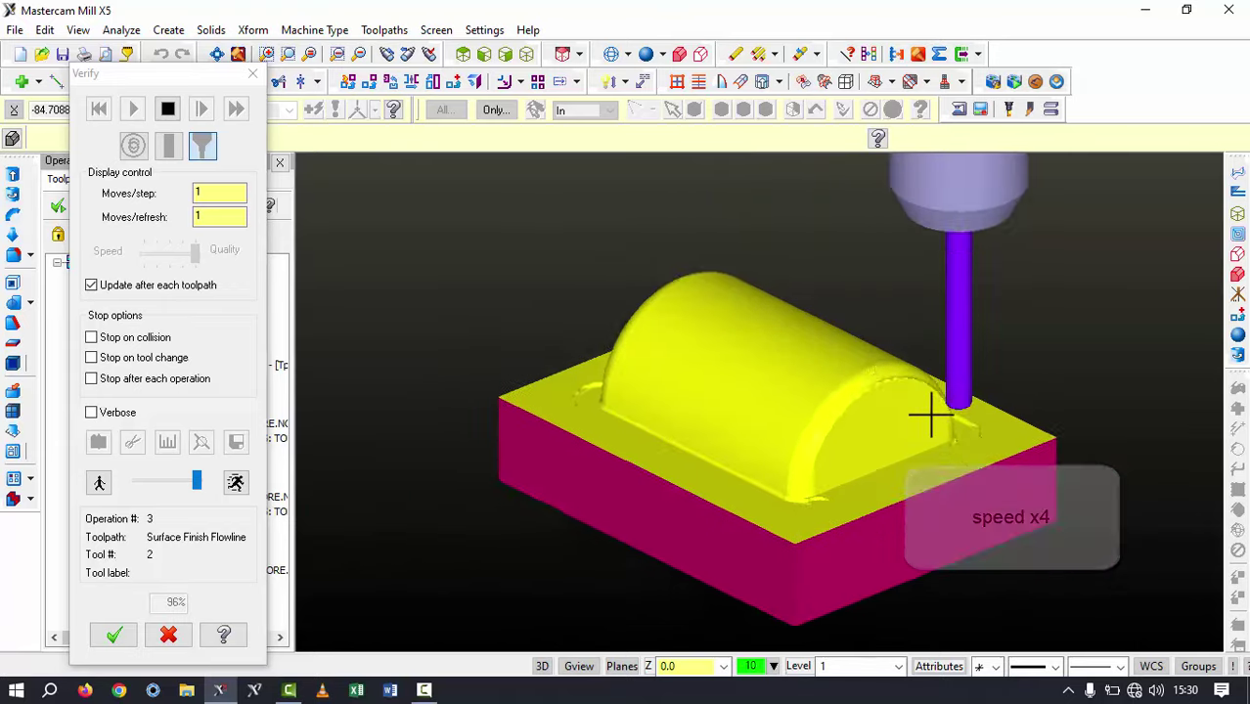
{"action": "scroll", "coordinate": [929, 414], "scroll_direction": "up", "scroll_amount": 3}
{"action": "scroll", "coordinate": [930, 414], "scroll_direction": "down", "scroll_amount": 2}
{"action": "scroll", "coordinate": [926, 415], "scroll_direction": "up", "scroll_amount": 2}
{"action": "scroll", "coordinate": [925, 416], "scroll_direction": "down", "scroll_amount": 2}
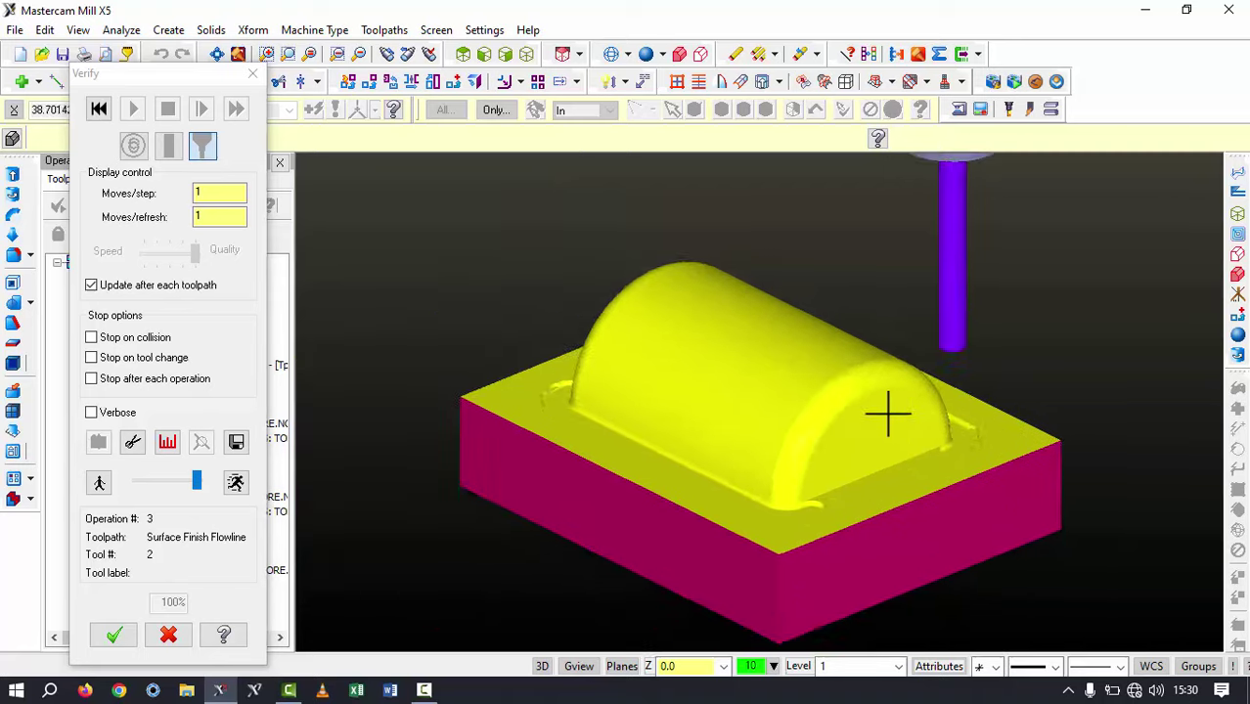
{"action": "mouse_move", "coordinate": [887, 413]}
{"action": "middle_mouse_down"}
{"action": "mouse_move", "coordinate": [707, 418]}
{"action": "mouse_move", "coordinate": [754, 452]}
{"action": "middle_mouse_up"}
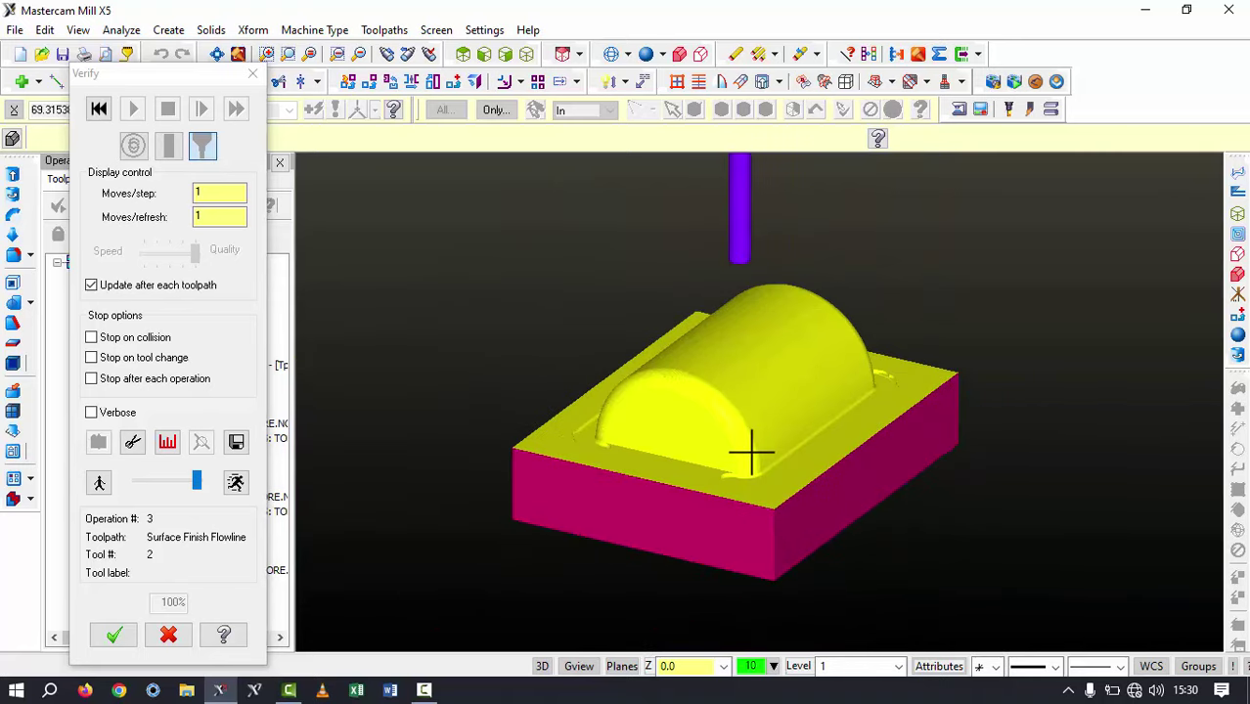
{"action": "scroll", "coordinate": [753, 452], "scroll_direction": "up", "scroll_amount": 2}
{"action": "scroll", "coordinate": [745, 455], "scroll_direction": "up", "scroll_amount": 1}
{"action": "scroll", "coordinate": [612, 287], "scroll_direction": "up", "scroll_amount": 1}
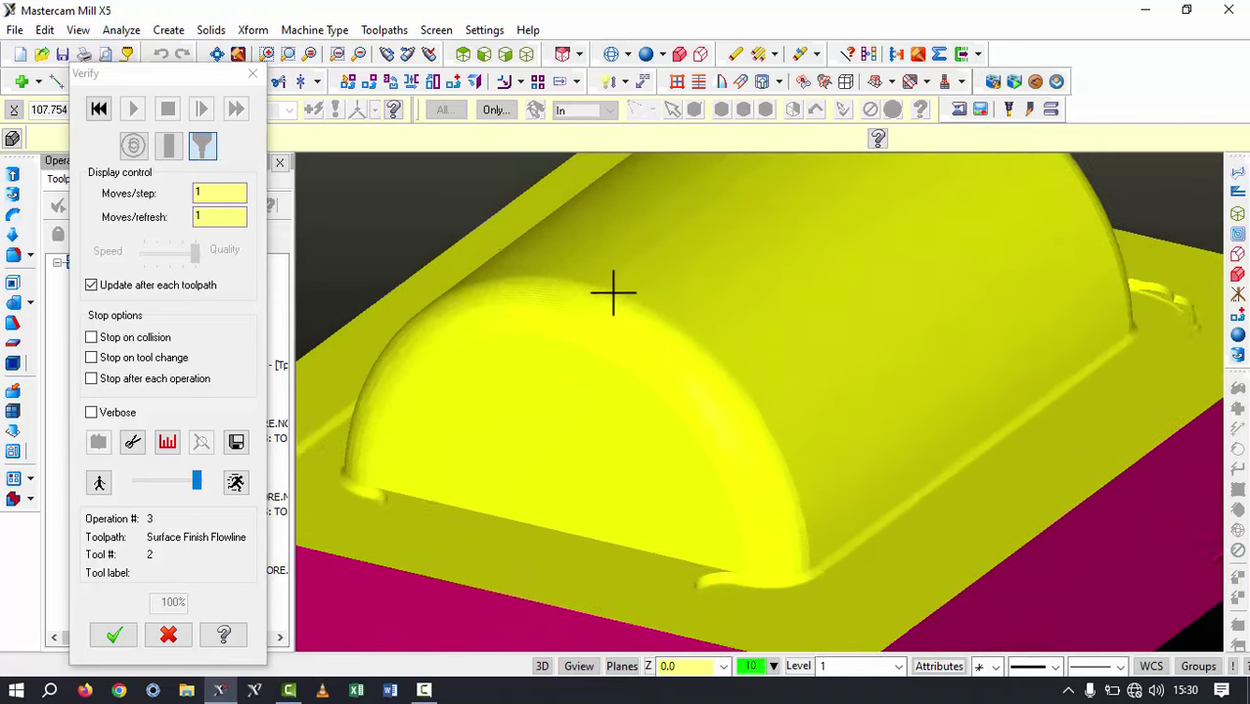
{"action": "scroll", "coordinate": [552, 308], "scroll_direction": "up", "scroll_amount": 2}
{"action": "scroll", "coordinate": [551, 309], "scroll_direction": "up", "scroll_amount": 2}
{"action": "scroll", "coordinate": [600, 341], "scroll_direction": "down", "scroll_amount": 2}
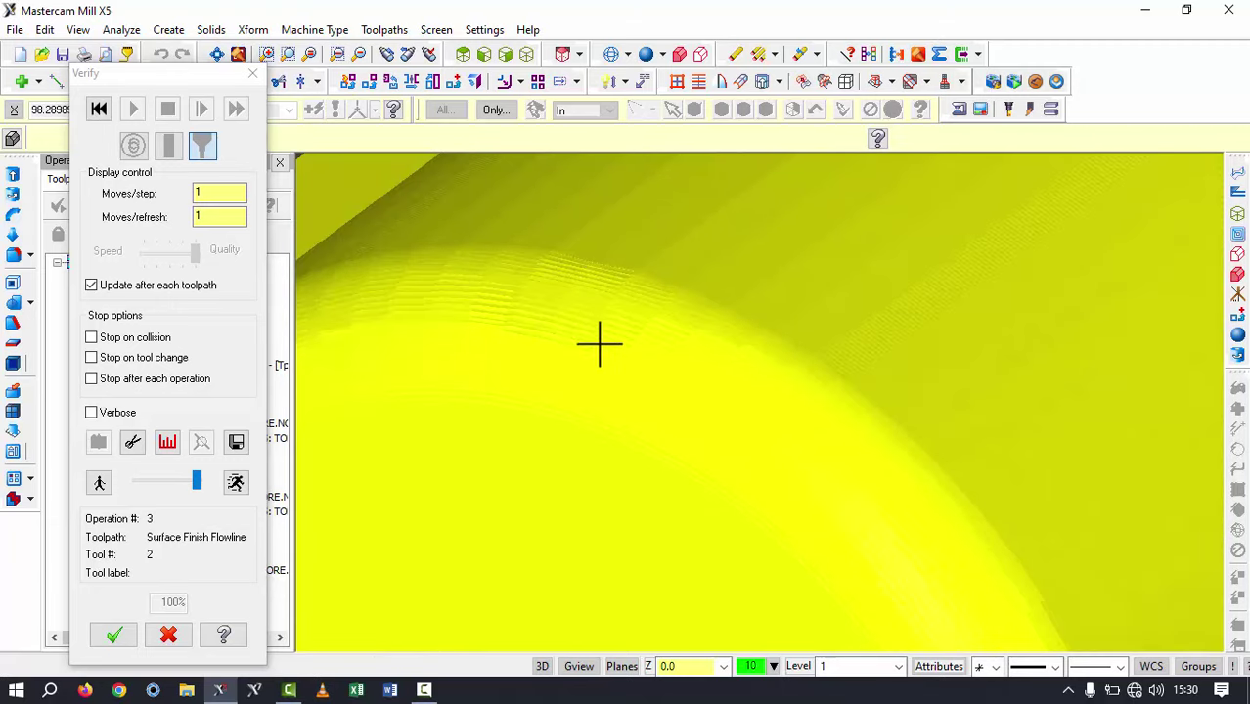
{"action": "scroll", "coordinate": [599, 349], "scroll_direction": "down", "scroll_amount": 2}
{"action": "scroll", "coordinate": [637, 333], "scroll_direction": "down", "scroll_amount": 3}
Orbit so the dome runs left-to-right, then diagonally, zooming to inspect the finish
{"action": "mouse_move", "coordinate": [637, 334]}
{"action": "middle_mouse_down"}
{"action": "mouse_move", "coordinate": [802, 327]}
{"action": "mouse_move", "coordinate": [832, 313]}
{"action": "mouse_move", "coordinate": [812, 324]}
{"action": "middle_mouse_up"}
{"action": "scroll", "coordinate": [633, 360], "scroll_direction": "up", "scroll_amount": 2}
{"action": "scroll", "coordinate": [632, 360], "scroll_direction": "down", "scroll_amount": 2}
{"action": "mouse_move", "coordinate": [632, 360]}
{"action": "middle_mouse_down"}
{"action": "mouse_move", "coordinate": [687, 355]}
{"action": "mouse_move", "coordinate": [673, 363]}
{"action": "mouse_move", "coordinate": [665, 439]}
{"action": "middle_mouse_up"}
{"action": "scroll", "coordinate": [673, 363], "scroll_direction": "up", "scroll_amount": 2}
{"action": "scroll", "coordinate": [580, 419], "scroll_direction": "up", "scroll_amount": 2}
{"action": "scroll", "coordinate": [542, 330], "scroll_direction": "up", "scroll_amount": 2}
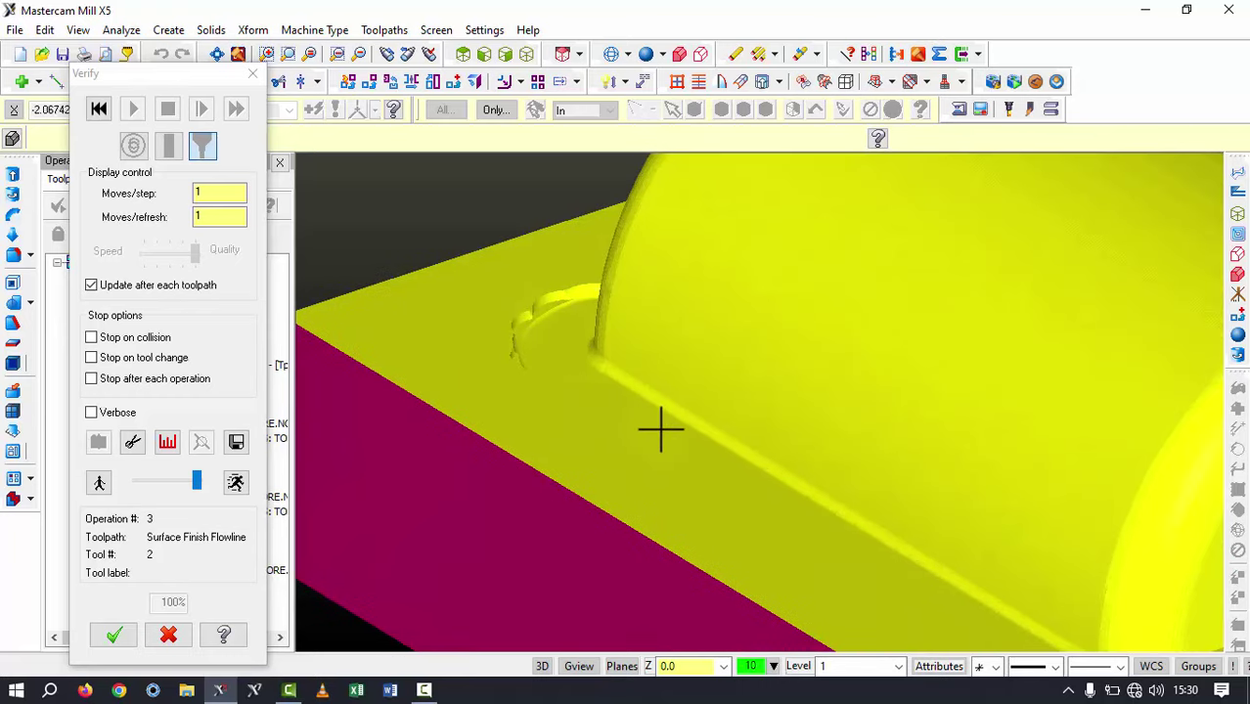
{"action": "scroll", "coordinate": [627, 378], "scroll_direction": "up", "scroll_amount": 2}
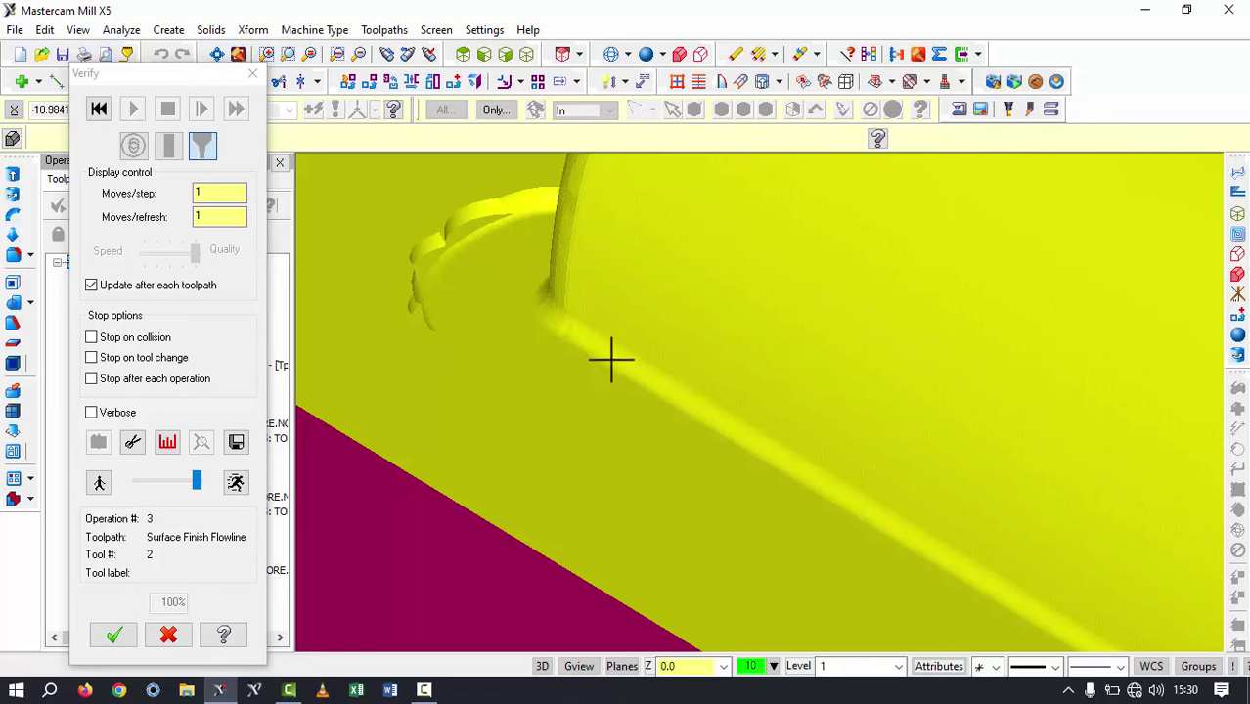
{"action": "scroll", "coordinate": [612, 360], "scroll_direction": "down", "scroll_amount": 1}
{"action": "scroll", "coordinate": [669, 396], "scroll_direction": "down", "scroll_amount": 2}
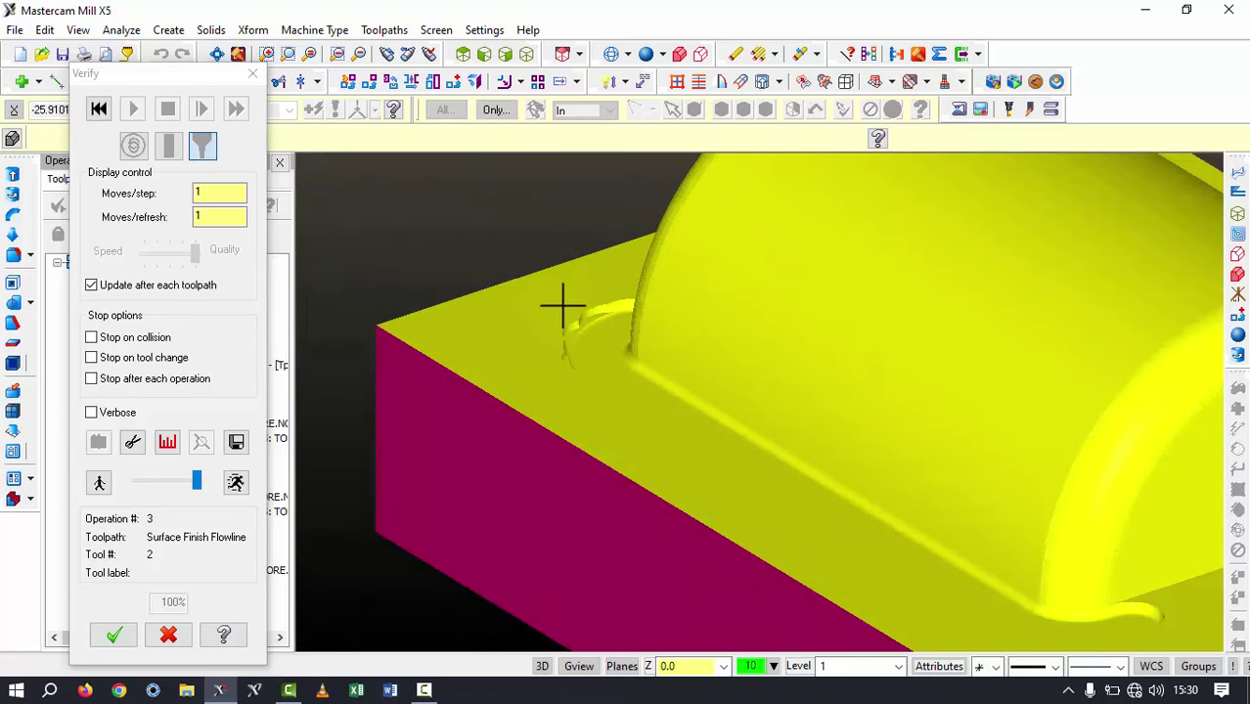
{"action": "scroll", "coordinate": [505, 338], "scroll_direction": "down", "scroll_amount": 1}
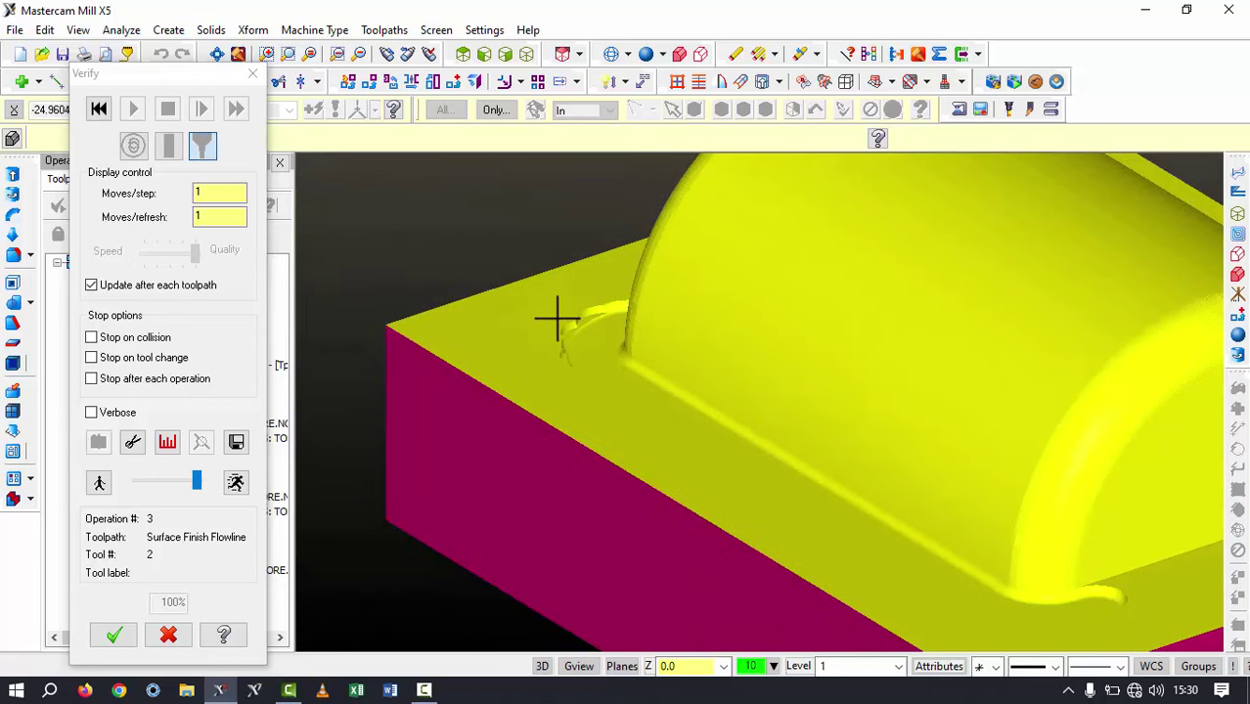
{"action": "scroll", "coordinate": [525, 330], "scroll_direction": "down", "scroll_amount": 2}
{"action": "scroll", "coordinate": [588, 320], "scroll_direction": "down", "scroll_amount": 2}
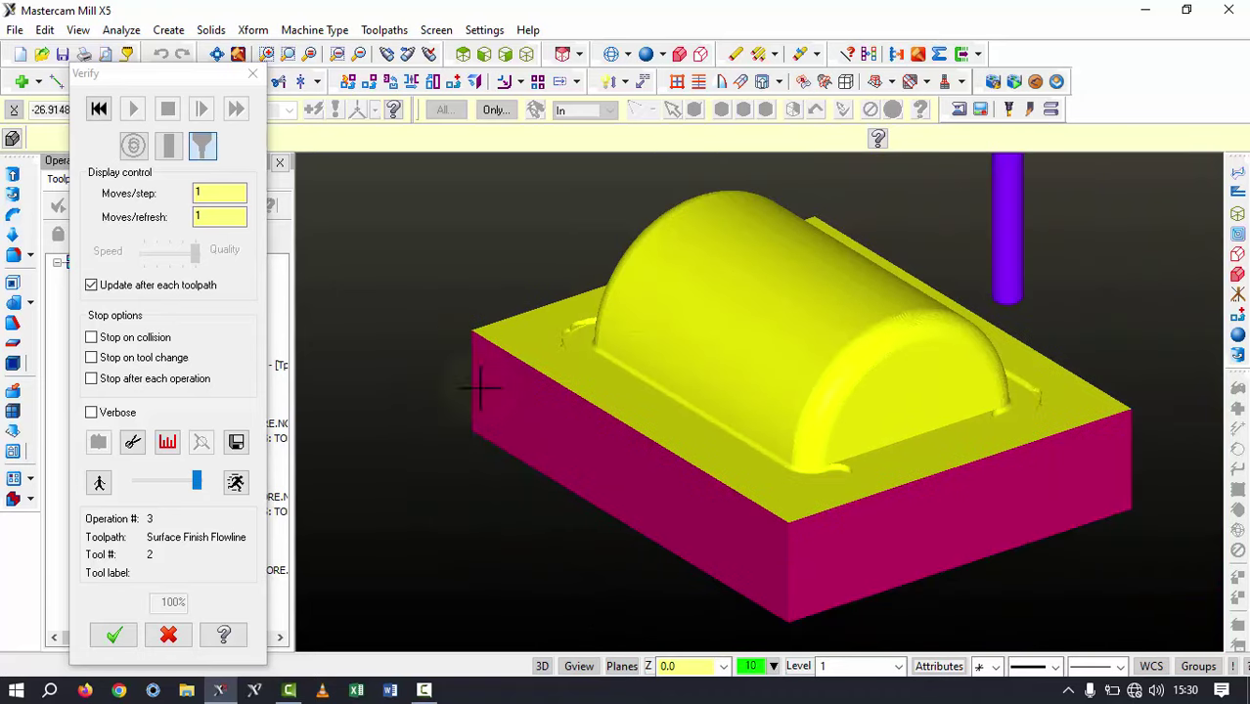
Close the simulation and hide the toolpath display on the part
{"action": "left_click", "coordinate": [112, 636]}
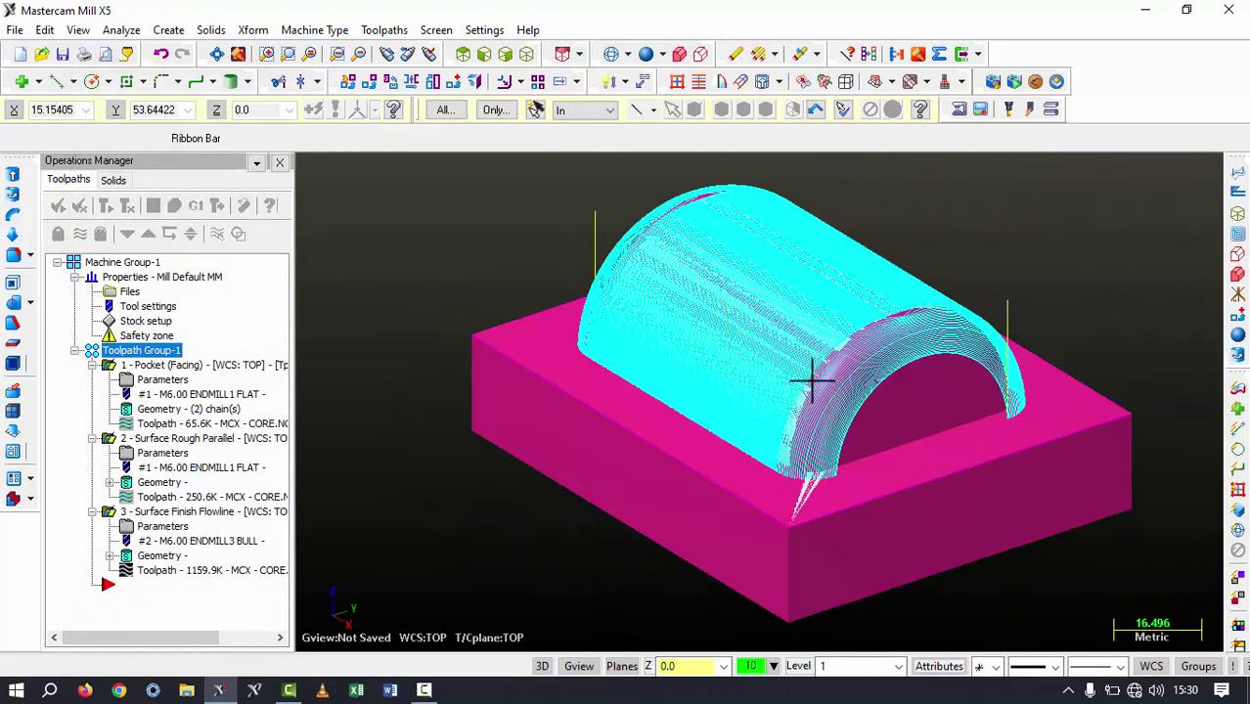
{"action": "left_click", "coordinate": [80, 235]}
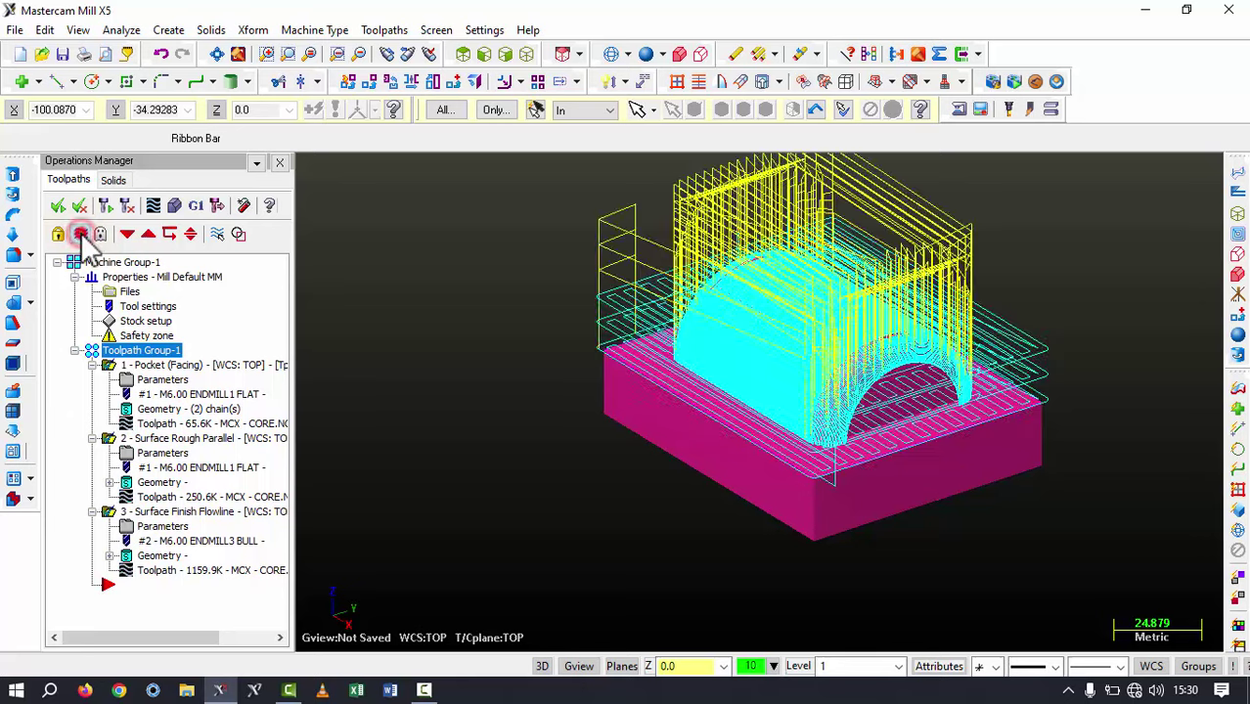
{"action": "scroll", "coordinate": [659, 387], "scroll_direction": "down", "scroll_amount": 1}
{"action": "scroll", "coordinate": [658, 362], "scroll_direction": "up", "scroll_amount": 2}
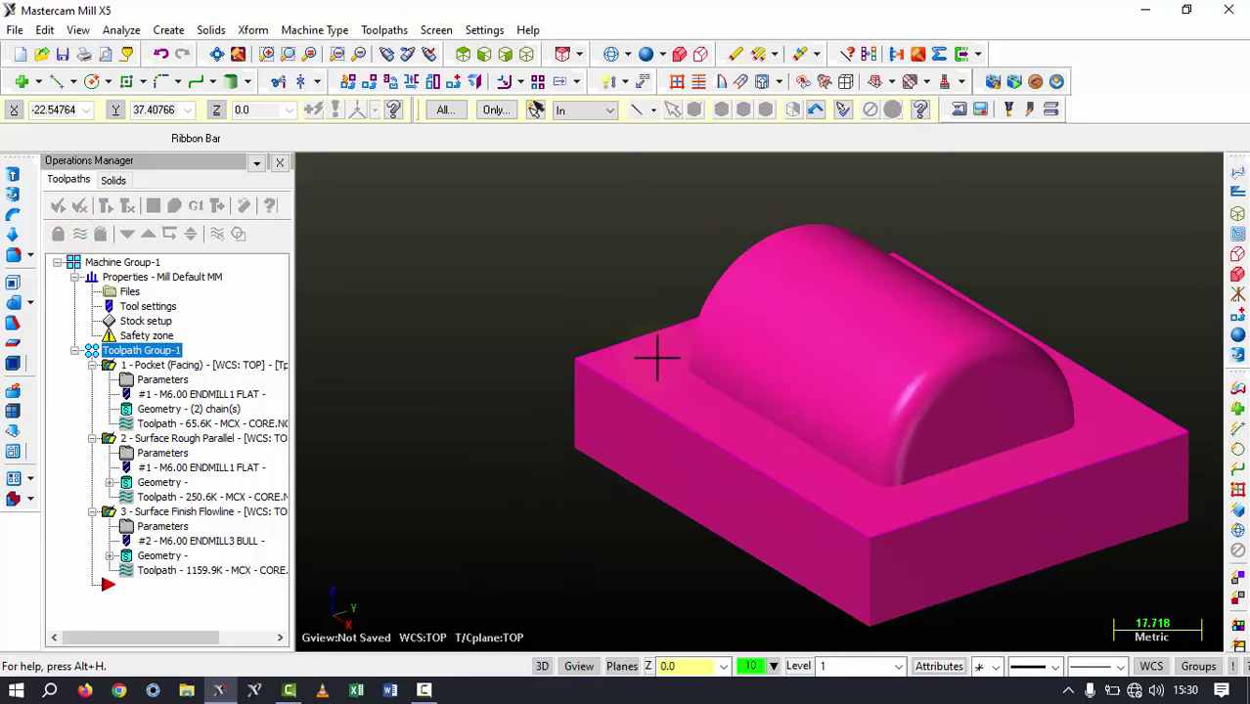
{"action": "scroll", "coordinate": [656, 357], "scroll_direction": "up", "scroll_amount": 3}
{"action": "scroll", "coordinate": [595, 425], "scroll_direction": "down", "scroll_amount": 3}
{"action": "scroll", "coordinate": [656, 391], "scroll_direction": "down", "scroll_amount": 1}
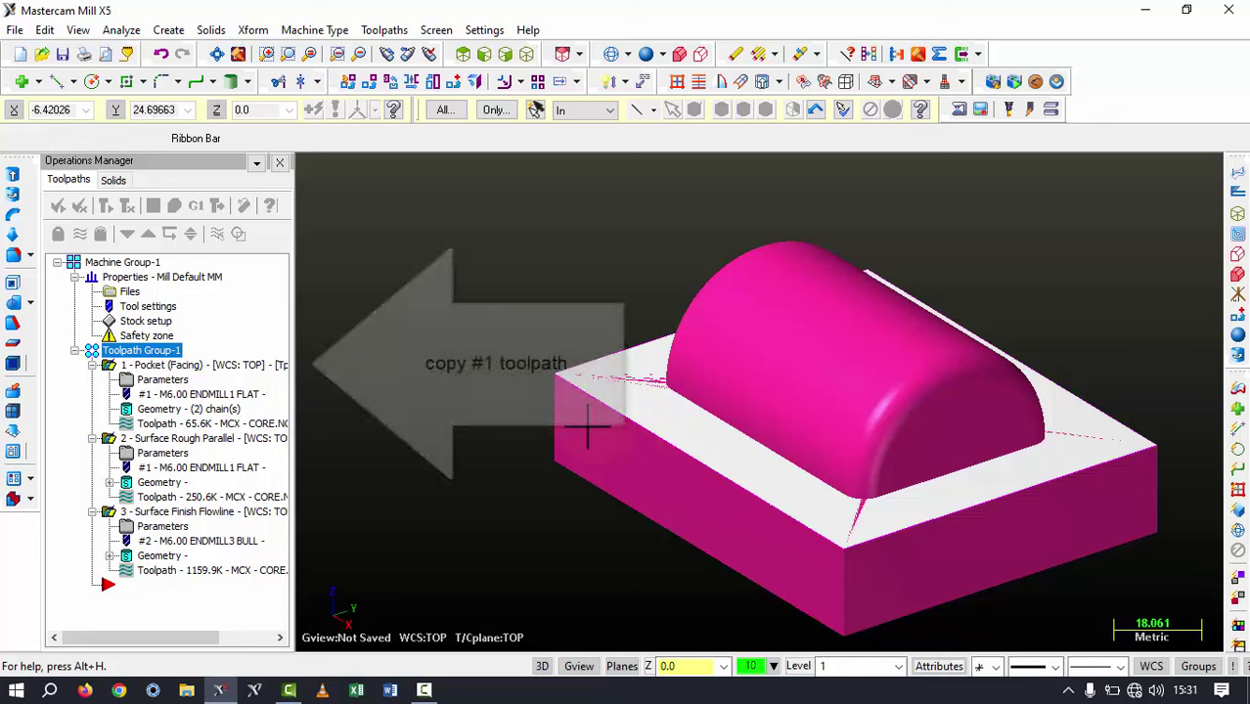
Copy the first Pocket (Facing) operation and paste it as operation 4 at the list's end
{"action": "left_click", "coordinate": [152, 368]}
{"action": "right_click", "coordinate": [168, 379]}
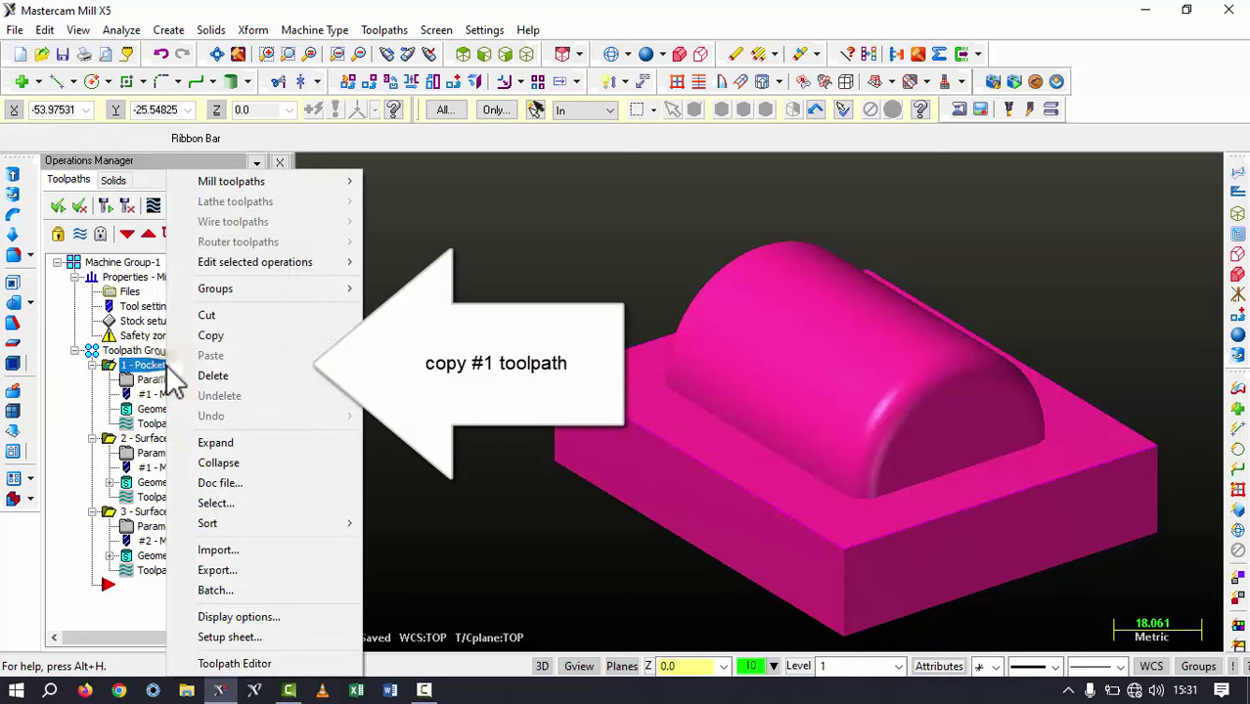
{"action": "left_click", "coordinate": [217, 337]}
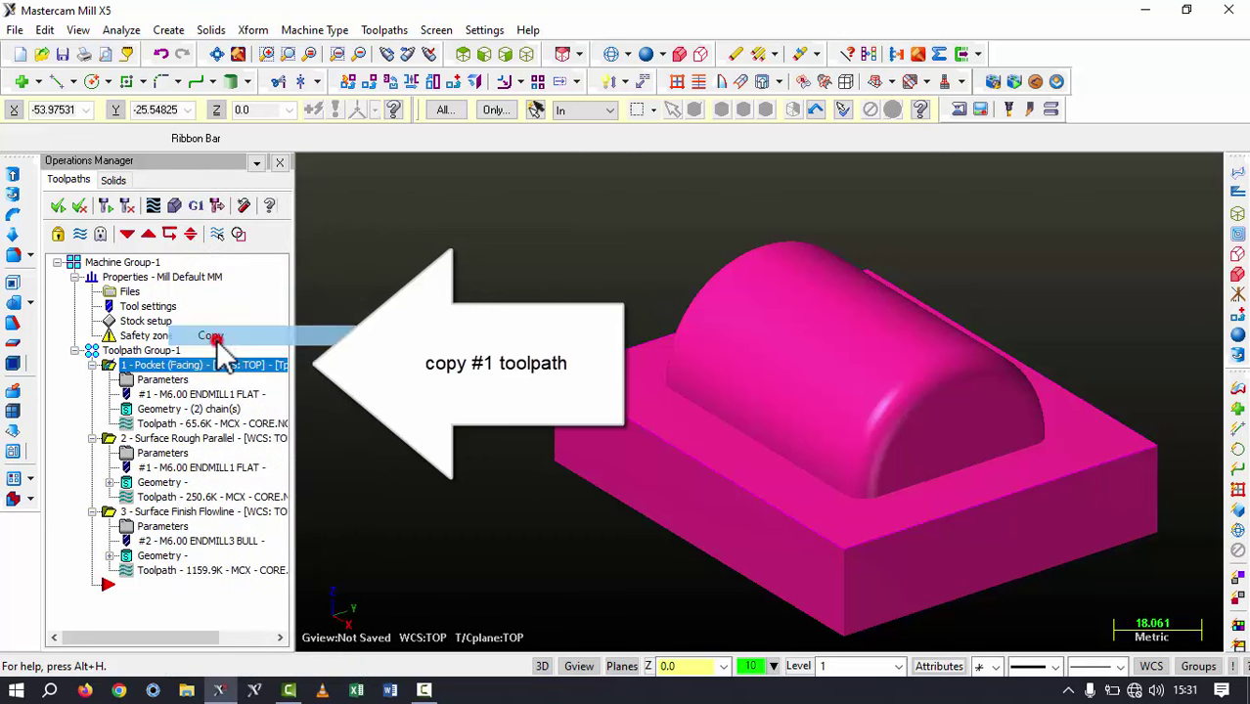
{"action": "right_click", "coordinate": [186, 587]}
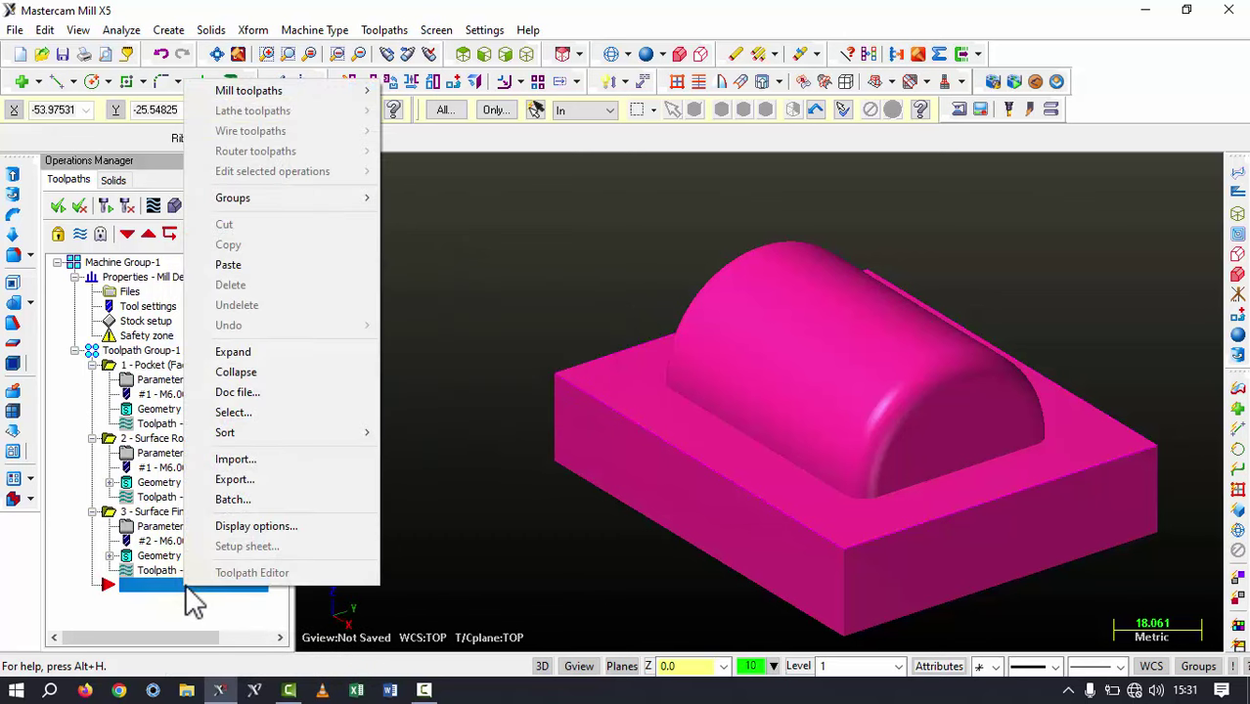
{"action": "left_click", "coordinate": [249, 264]}
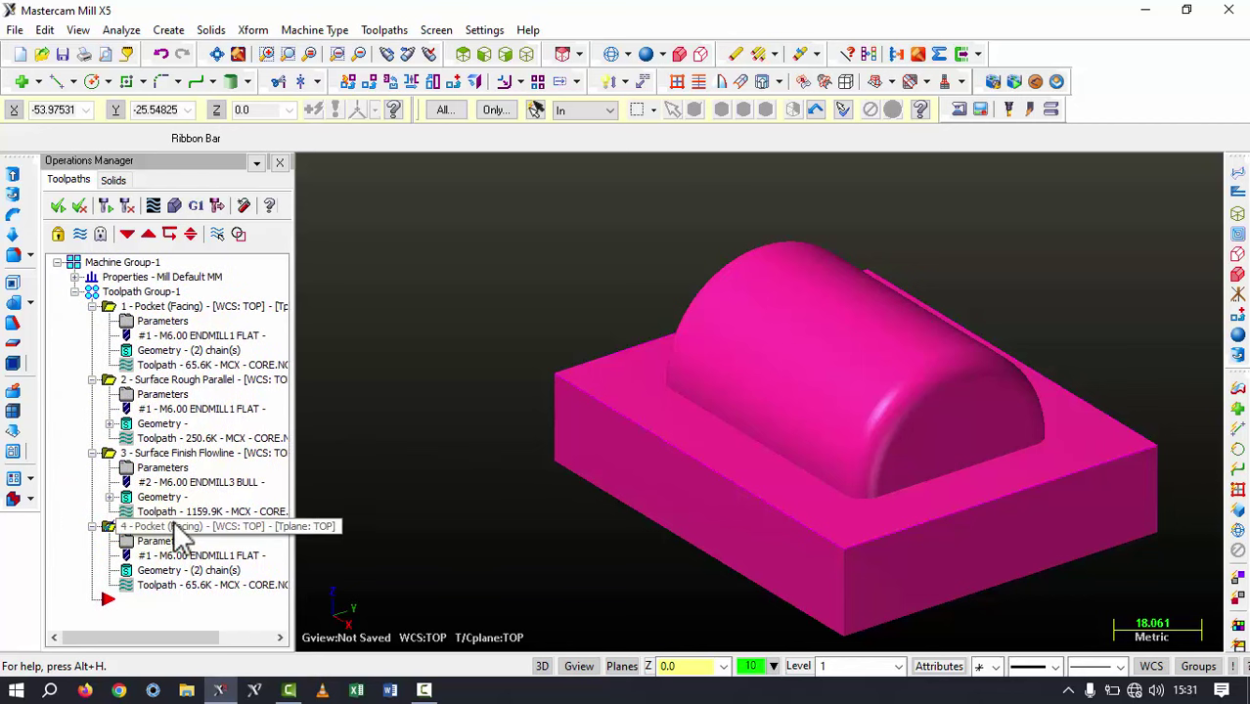
{"action": "left_click", "coordinate": [154, 528]}
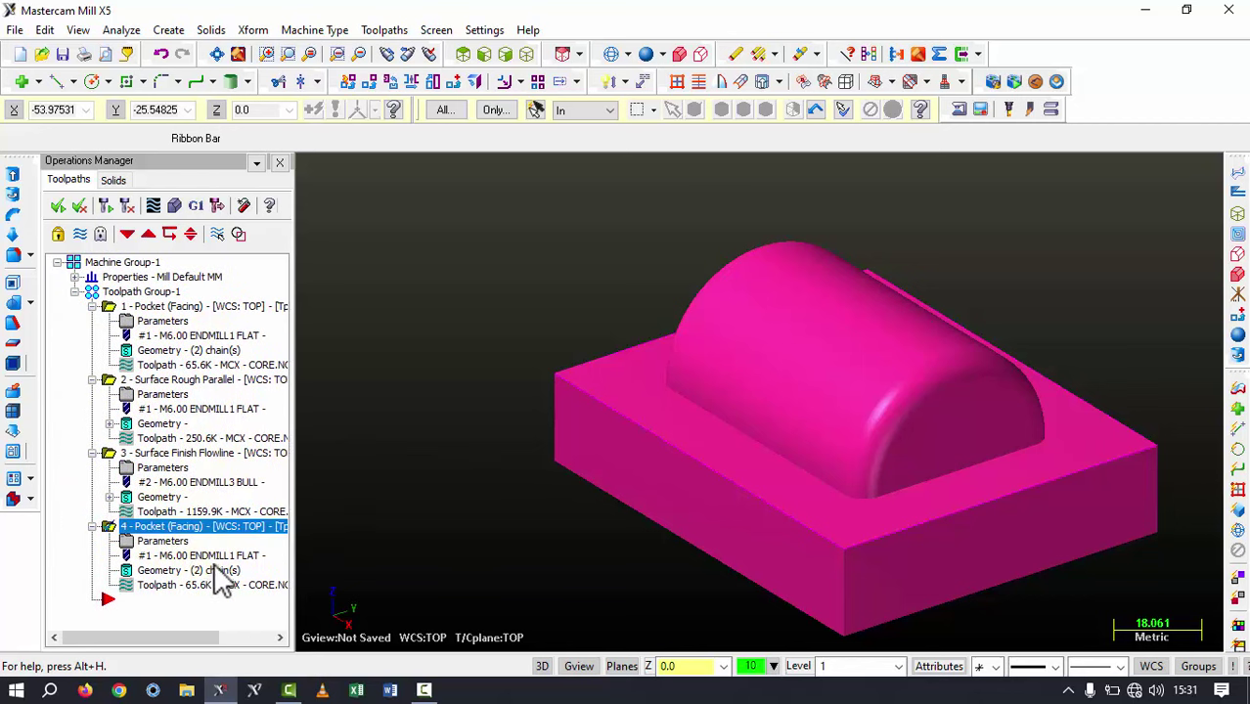
{"action": "left_click", "coordinate": [165, 544]}
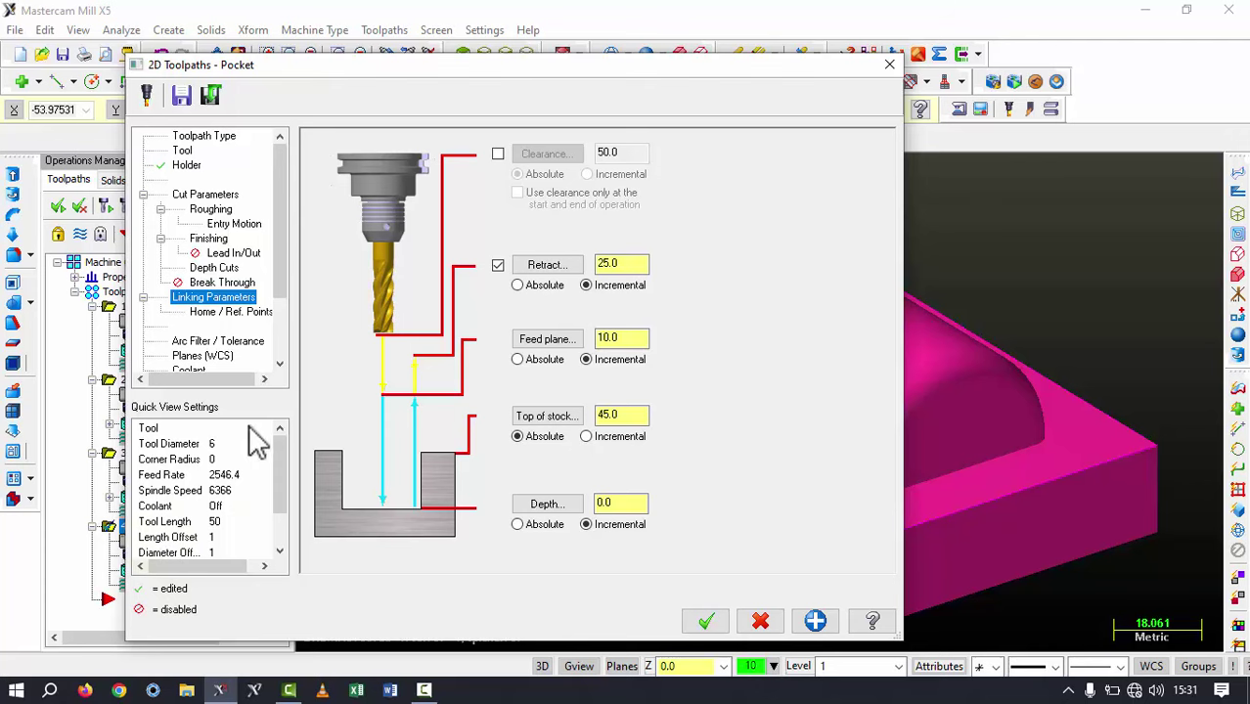
Review operation 4's cut, roughing and finishing pages, turn off depth cuts, and accept
{"action": "left_click", "coordinate": [198, 195]}
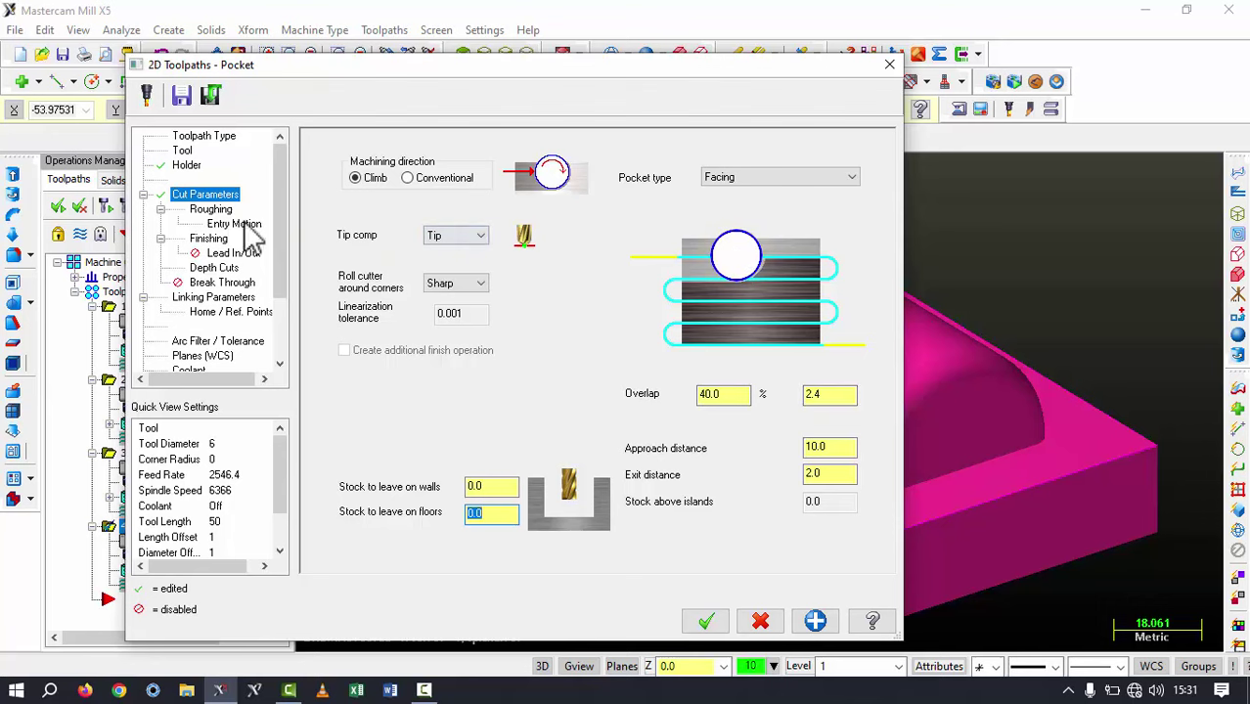
{"action": "left_click", "coordinate": [210, 208]}
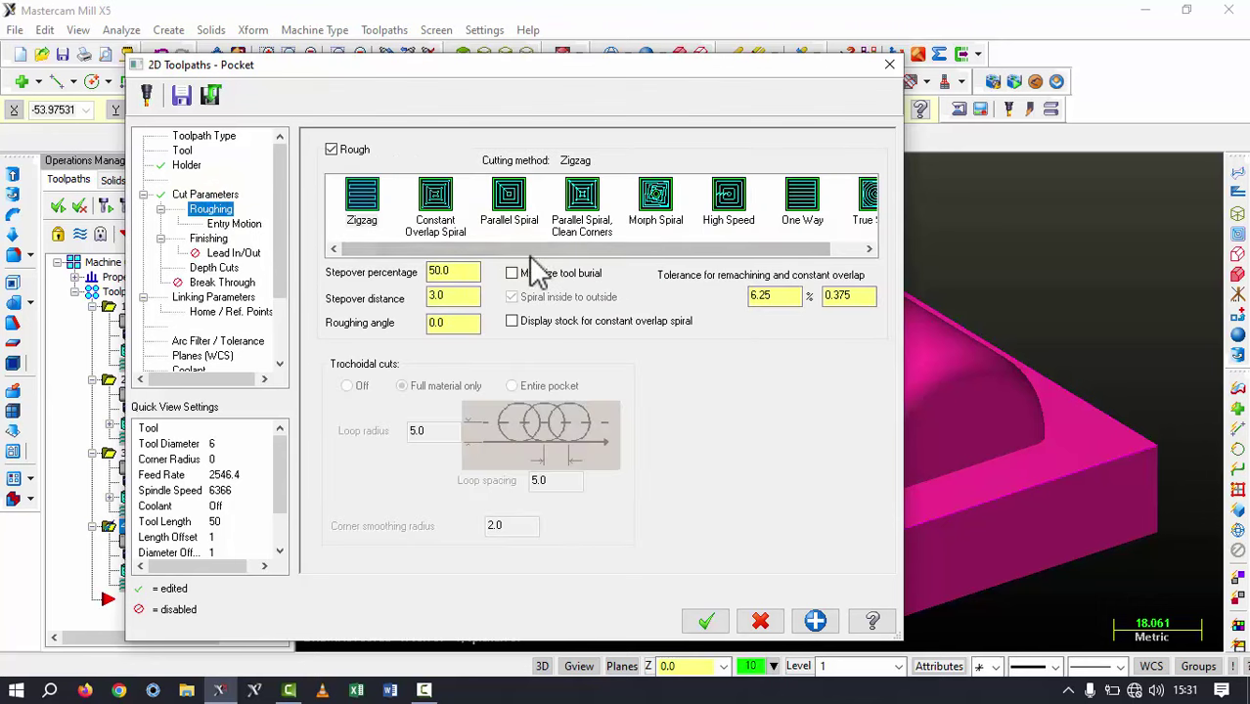
{"action": "left_click", "coordinate": [235, 224]}
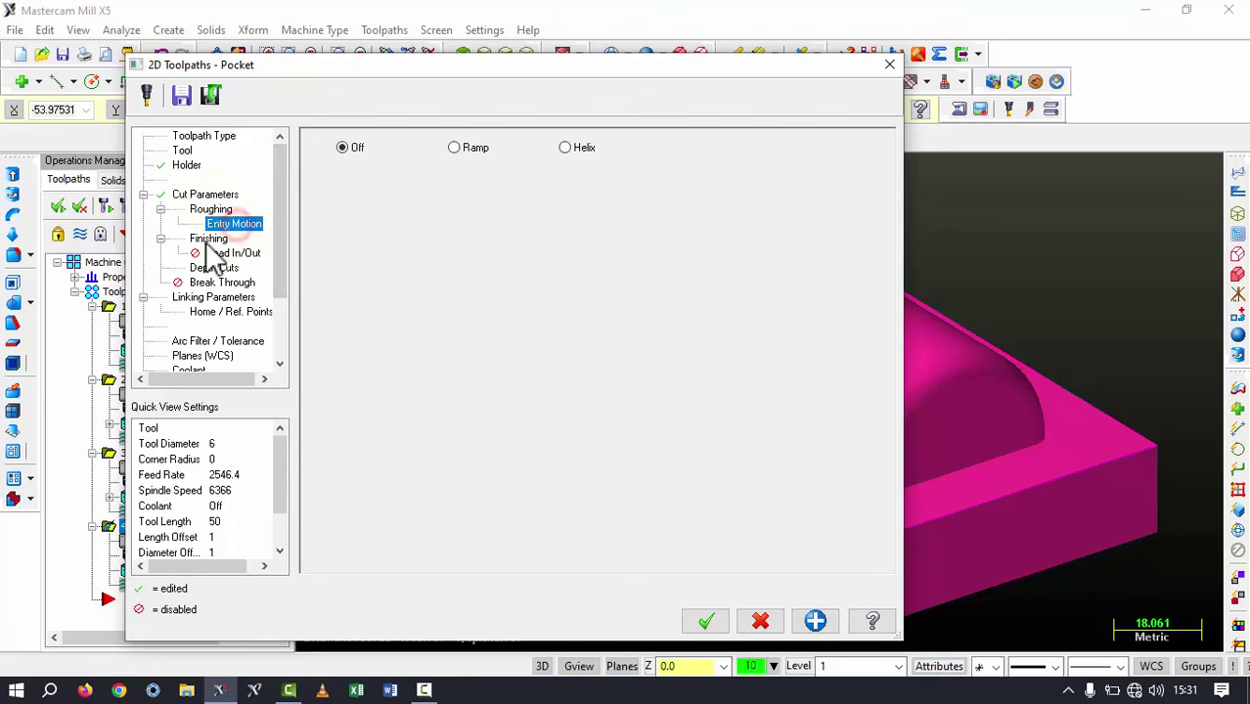
{"action": "left_click", "coordinate": [208, 240]}
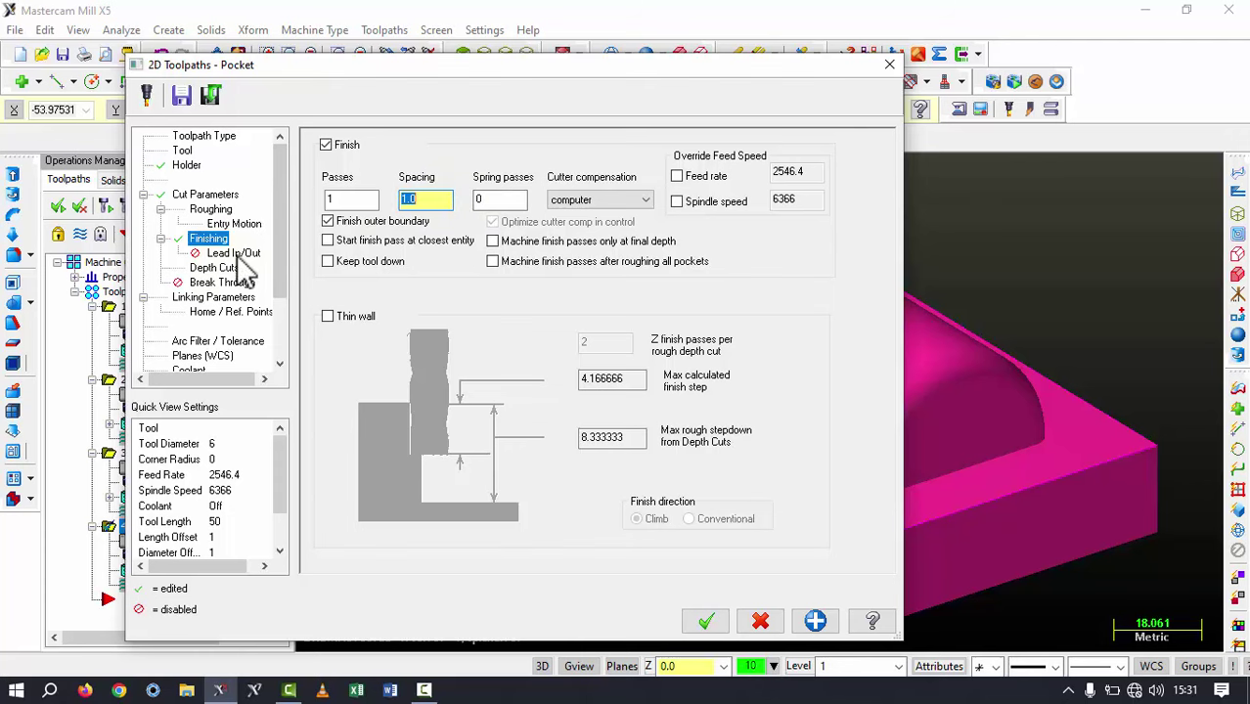
{"action": "left_click", "coordinate": [226, 270]}
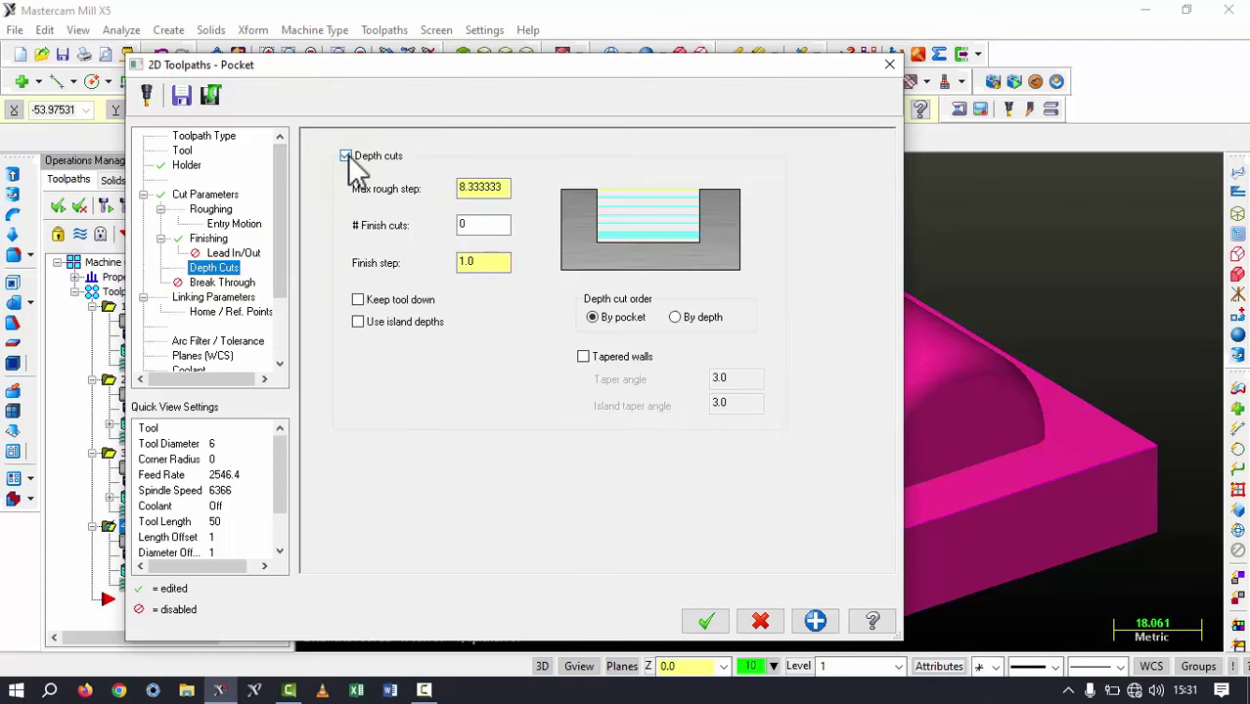
{"action": "left_click", "coordinate": [347, 157]}
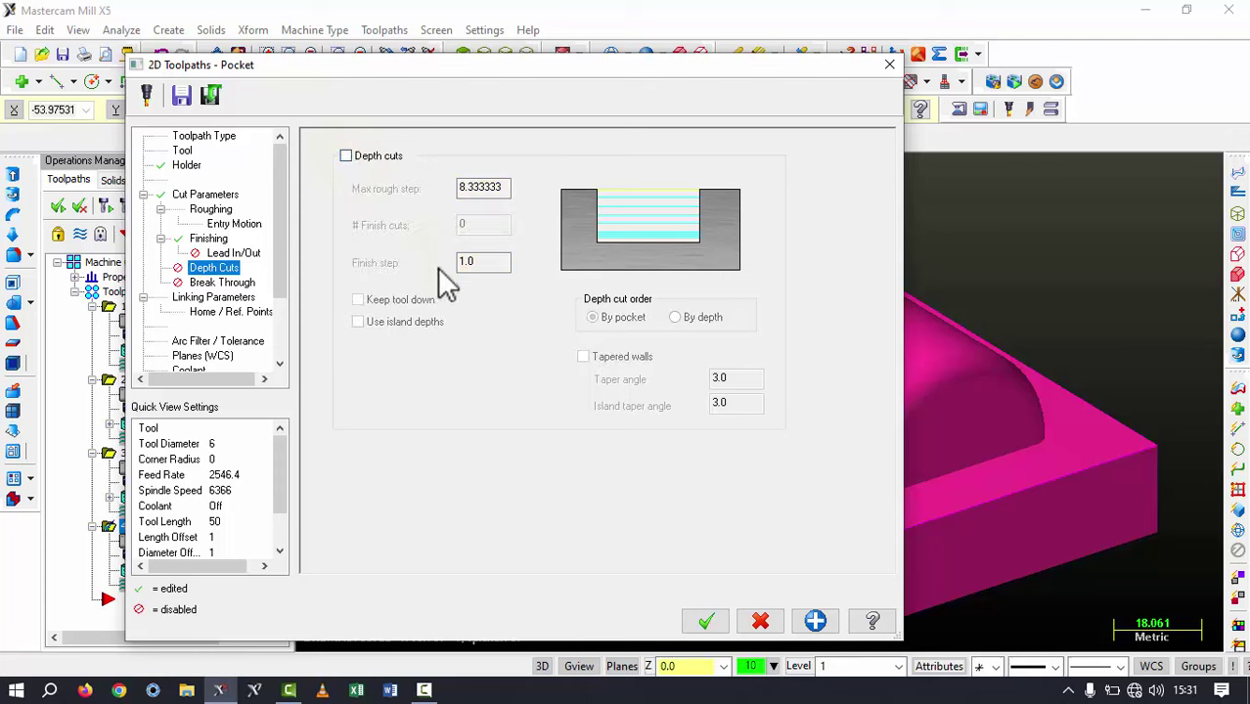
{"action": "left_click", "coordinate": [222, 286]}
{"action": "left_click", "coordinate": [207, 298]}
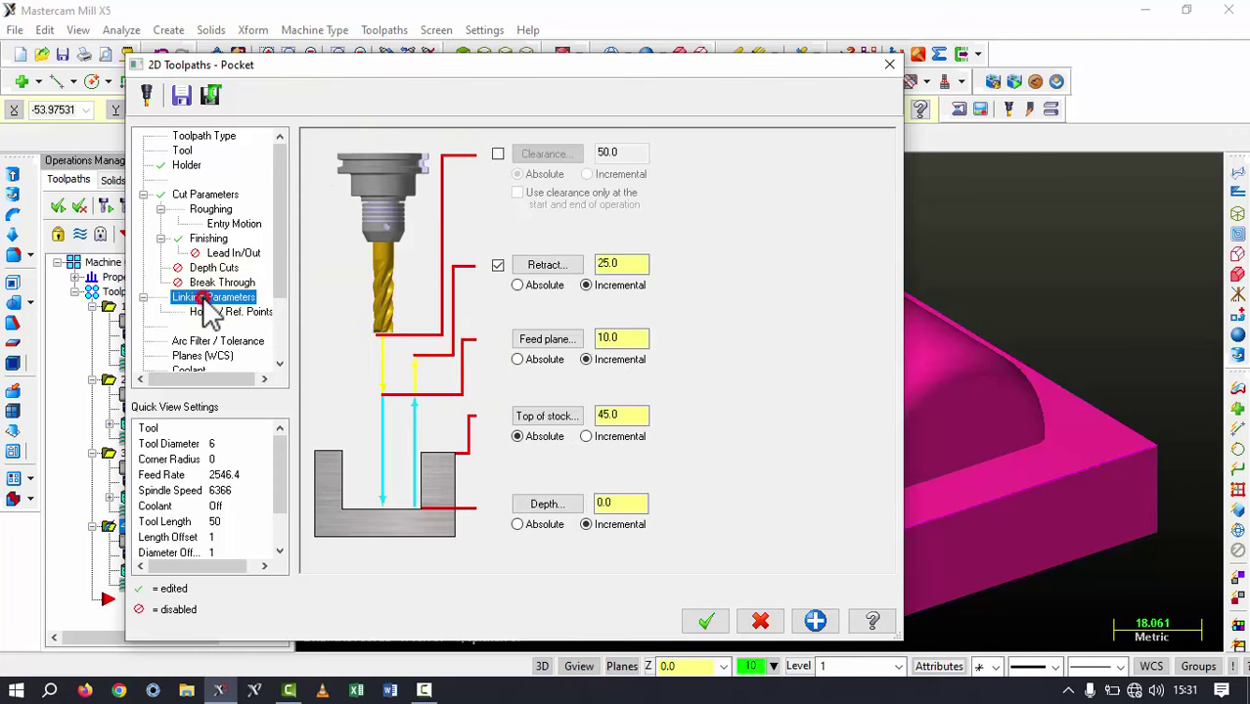
{"action": "left_click", "coordinate": [706, 622]}
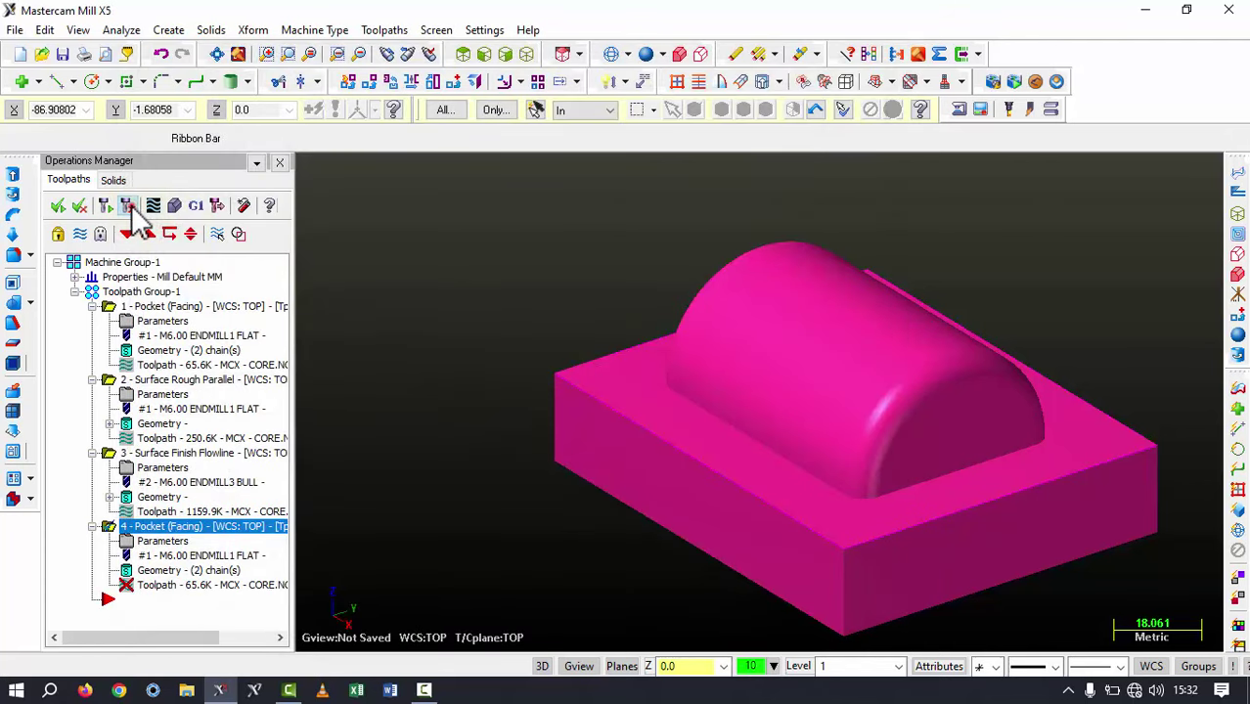
Regenerate operation 4's 21.9K facing toolpath, display it, and verify all of Toolpath Group-1
{"action": "left_click", "coordinate": [136, 209]}
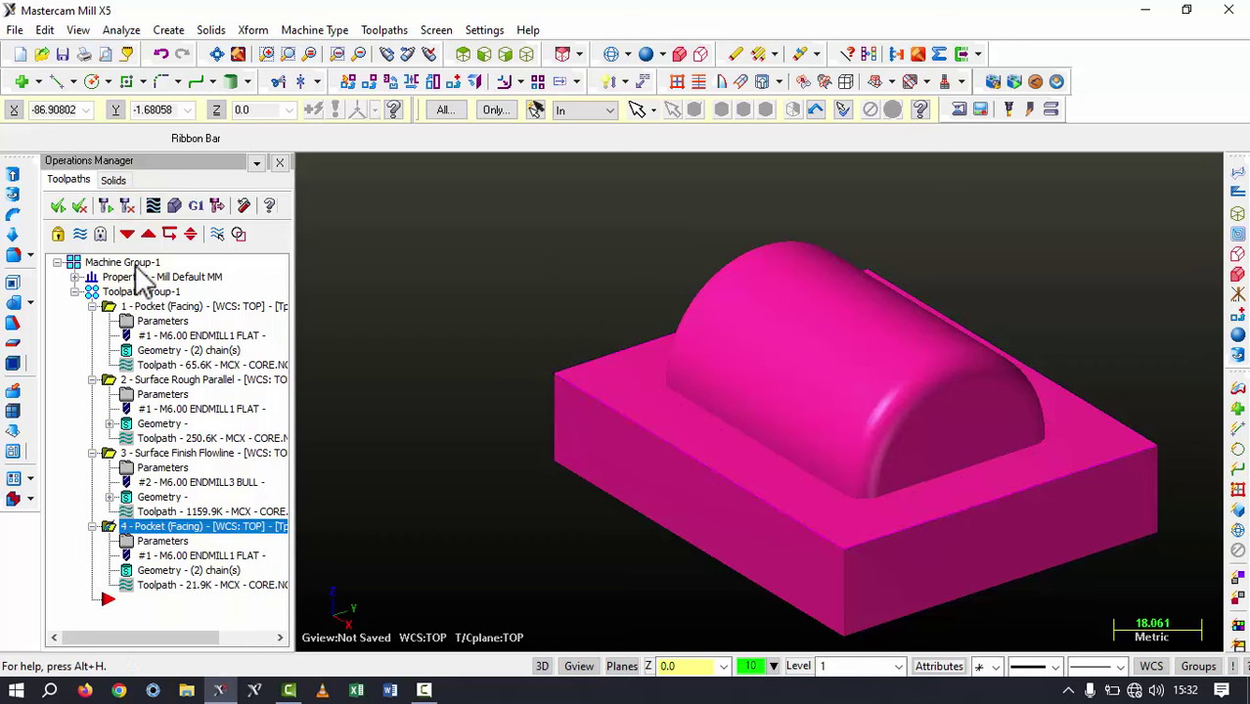
{"action": "left_click", "coordinate": [80, 234]}
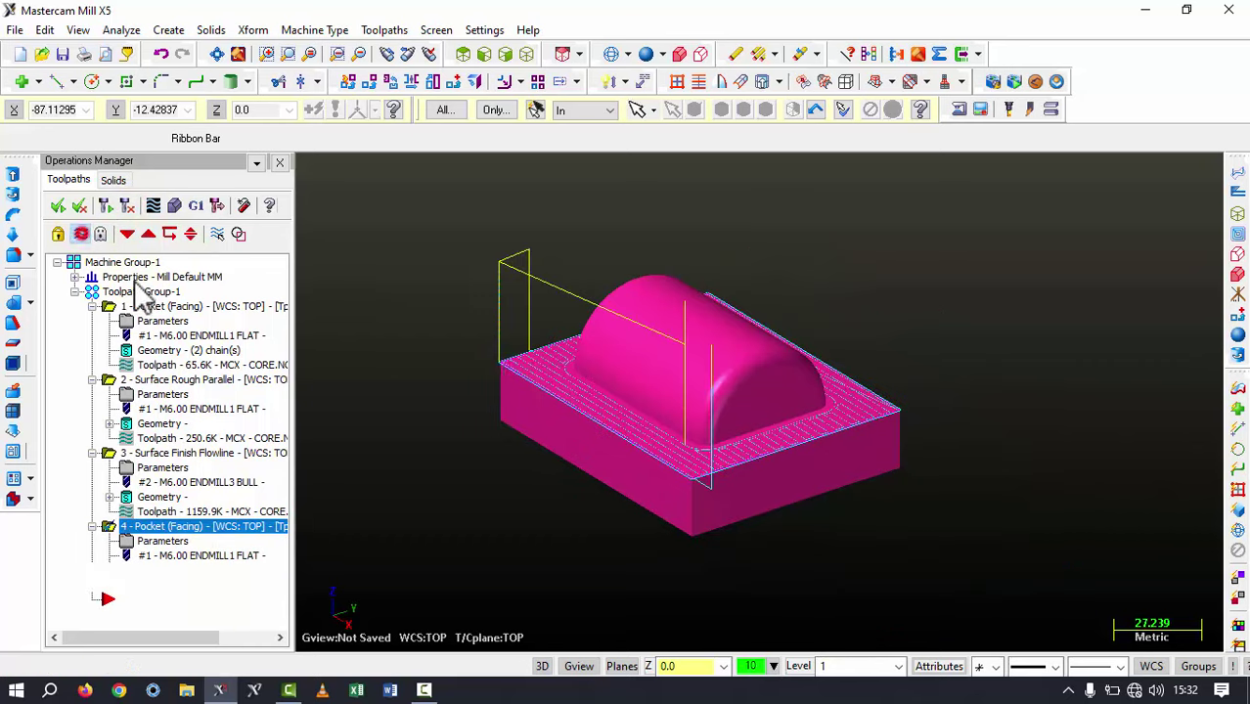
{"action": "mouse_move", "coordinate": [541, 395]}
{"action": "middle_mouse_down"}
{"action": "mouse_move", "coordinate": [612, 410]}
{"action": "mouse_move", "coordinate": [711, 466]}
{"action": "mouse_move", "coordinate": [762, 438]}
{"action": "mouse_move", "coordinate": [766, 472]}
{"action": "mouse_move", "coordinate": [841, 511]}
{"action": "mouse_move", "coordinate": [825, 488]}
{"action": "mouse_move", "coordinate": [615, 466]}
{"action": "mouse_move", "coordinate": [798, 494]}
{"action": "mouse_move", "coordinate": [717, 489]}
{"action": "mouse_move", "coordinate": [675, 460]}
{"action": "middle_mouse_up"}
{"action": "left_click", "coordinate": [147, 291]}
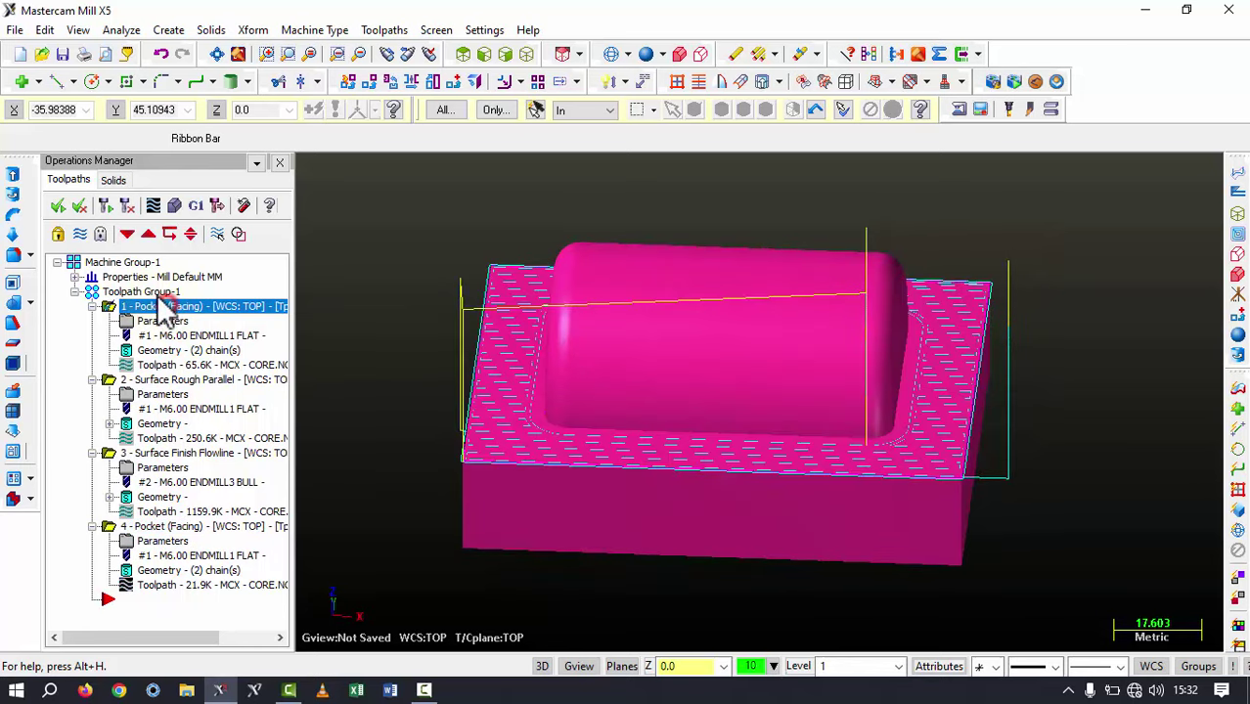
{"action": "left_click", "coordinate": [176, 206]}
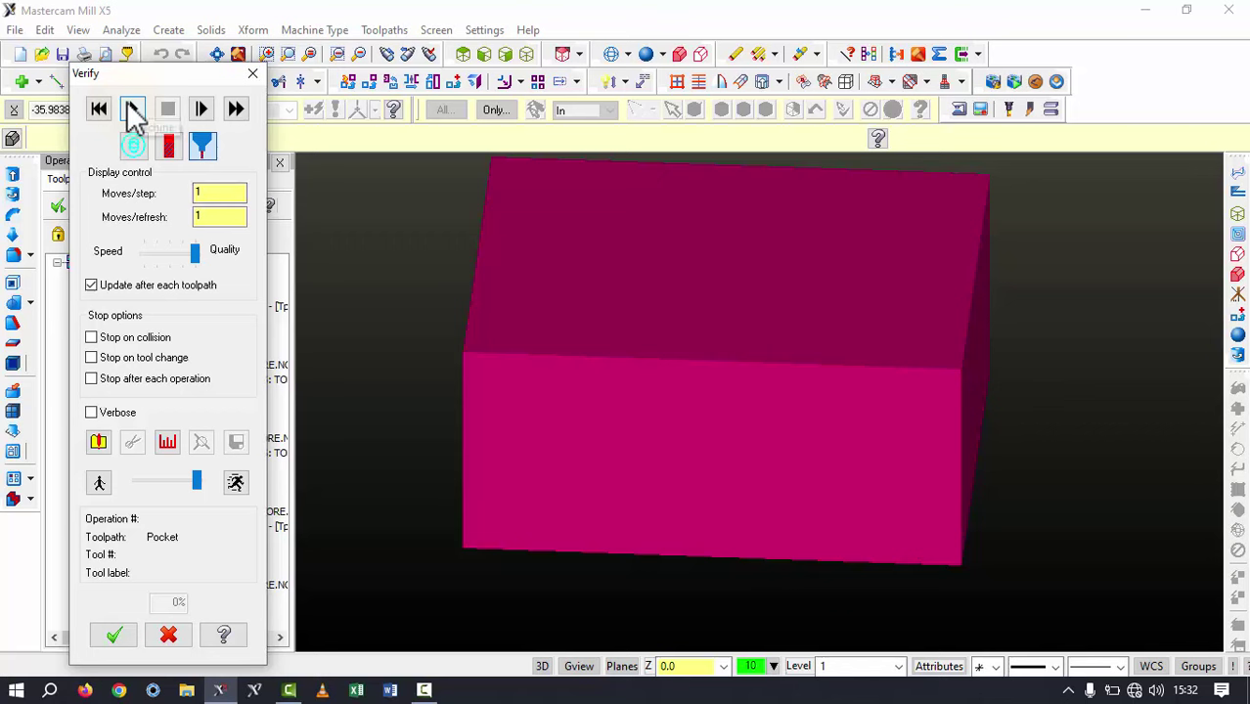
Start the four-operation simulation, orbiting and zooming to watch the flowline finish cut
{"action": "left_click", "coordinate": [133, 110]}
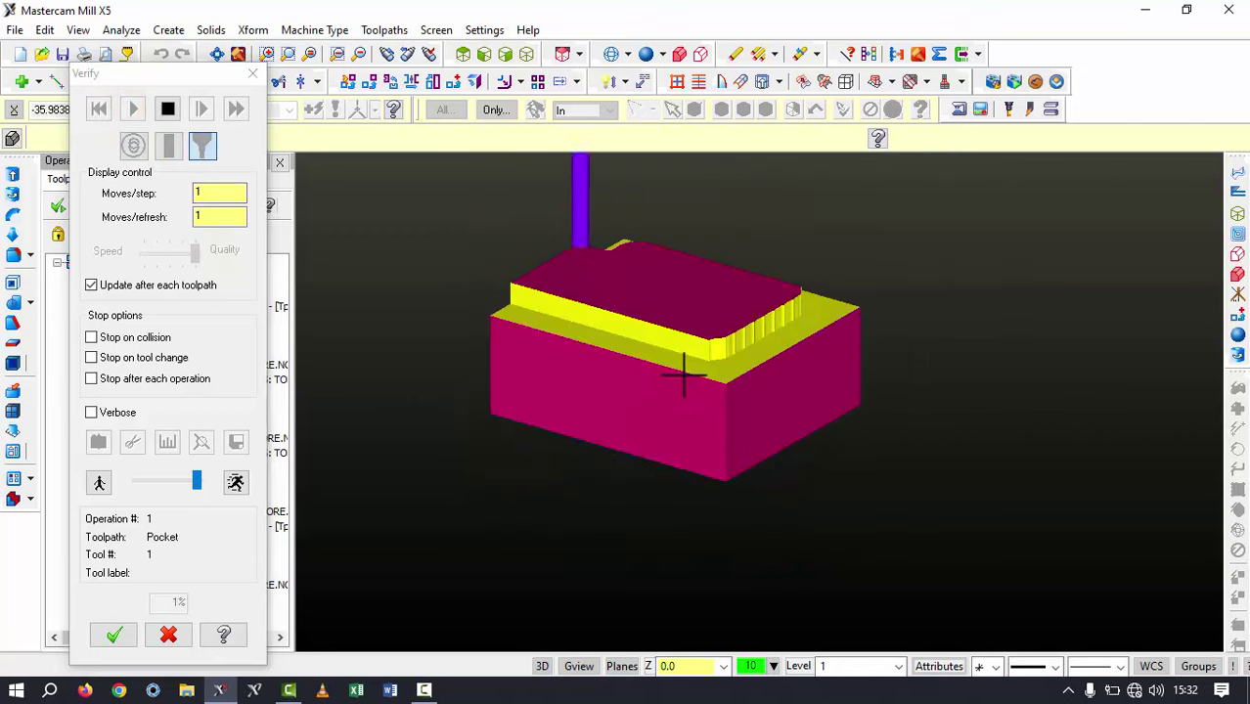
{"action": "mouse_move", "coordinate": [683, 377]}
{"action": "middle_mouse_down"}
{"action": "mouse_move", "coordinate": [719, 382]}
{"action": "mouse_move", "coordinate": [677, 376]}
{"action": "mouse_move", "coordinate": [669, 306]}
{"action": "mouse_move", "coordinate": [662, 320]}
{"action": "middle_mouse_up"}
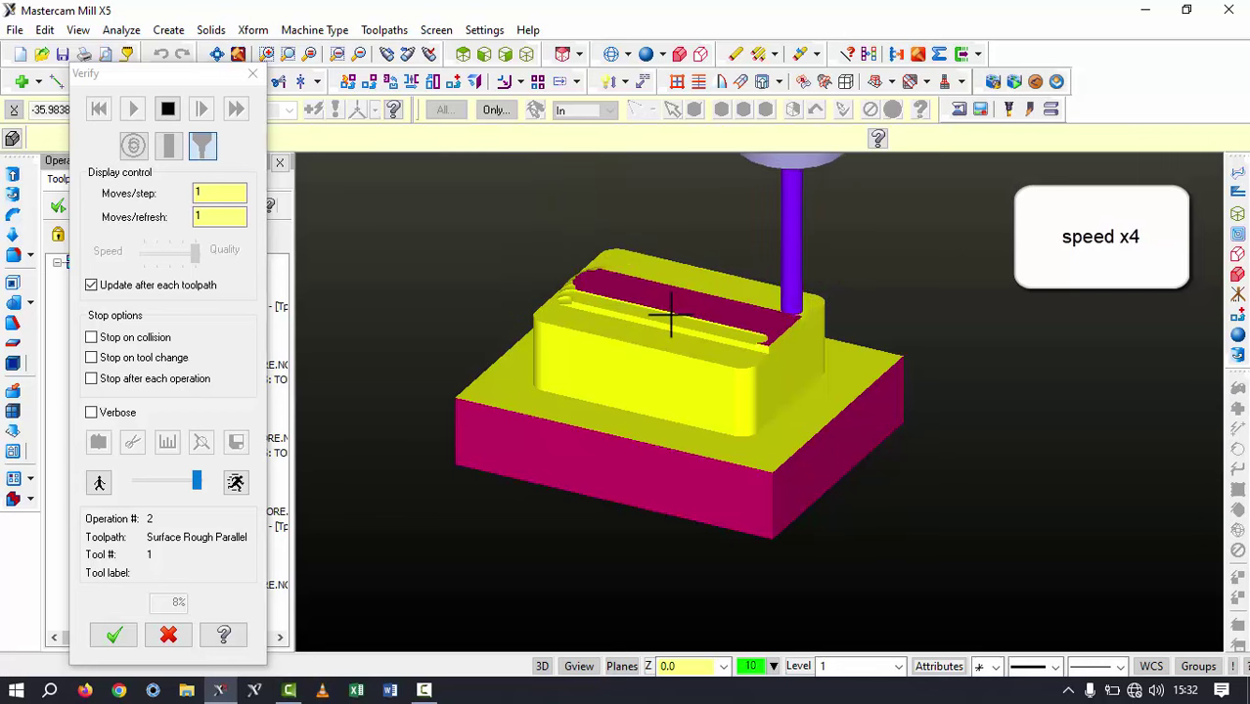
{"action": "middle_click_drag", "start_coordinate": [670, 319], "coordinate": [715, 329]}
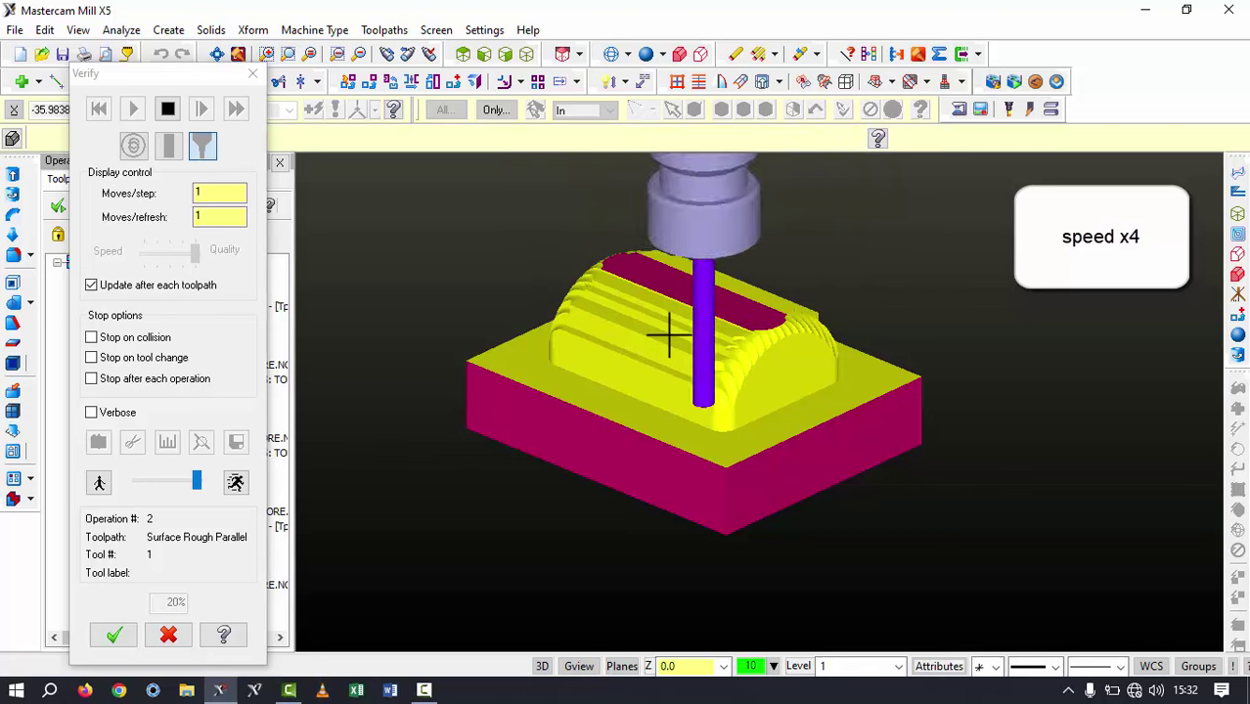
{"action": "scroll", "coordinate": [670, 335], "scroll_direction": "up", "scroll_amount": 2}
{"action": "scroll", "coordinate": [599, 410], "scroll_direction": "up", "scroll_amount": 3}
{"action": "scroll", "coordinate": [603, 408], "scroll_direction": "up", "scroll_amount": 2}
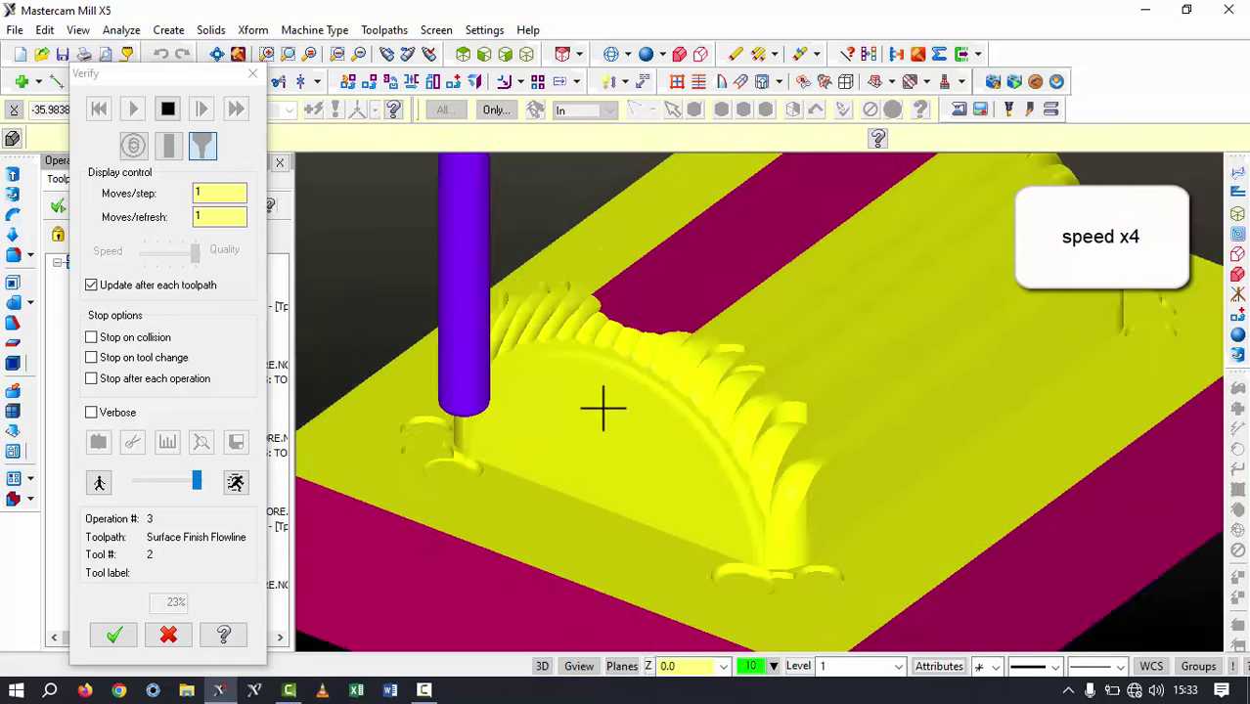
{"action": "scroll", "coordinate": [661, 413], "scroll_direction": "down", "scroll_amount": 5}
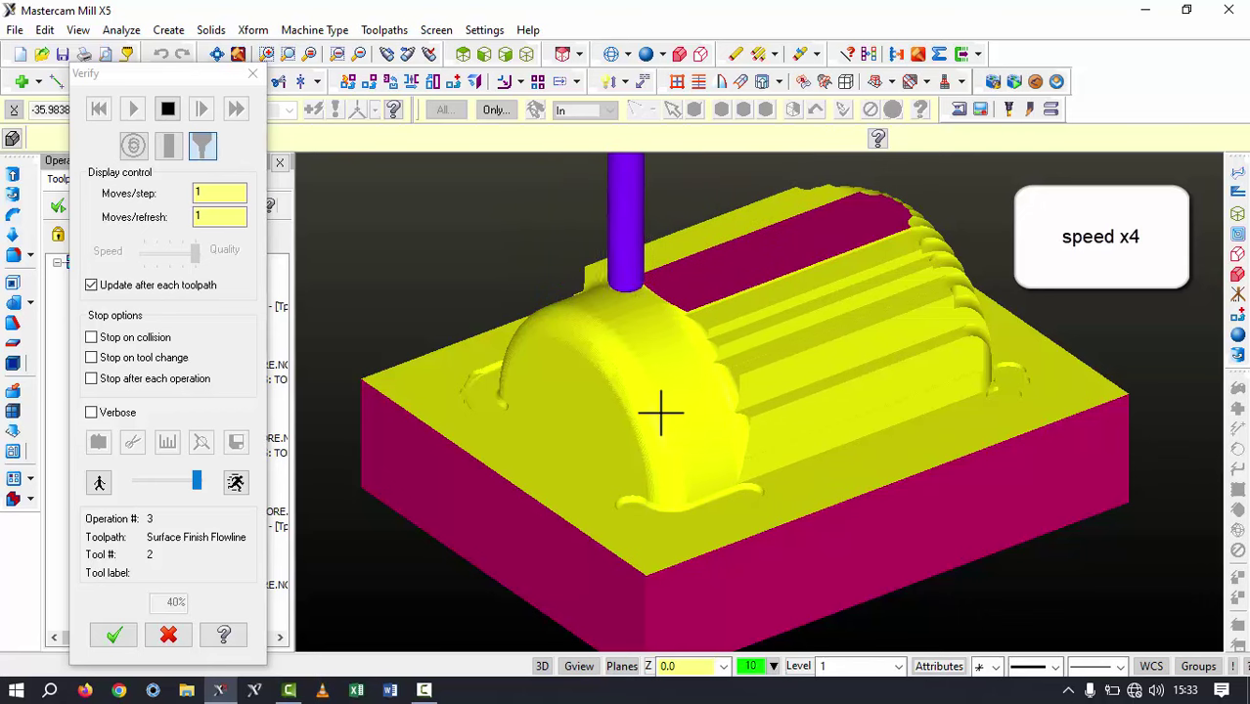
{"action": "scroll", "coordinate": [661, 413], "scroll_direction": "down", "scroll_amount": 3}
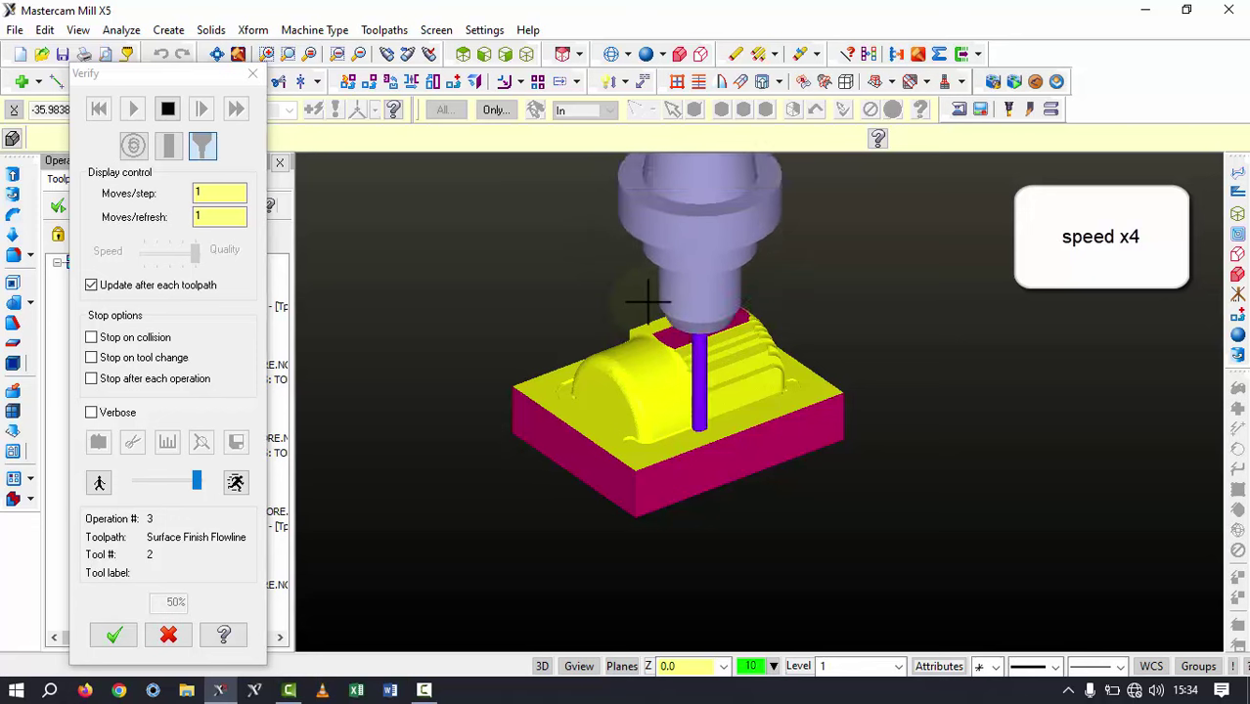
{"action": "mouse_move", "coordinate": [647, 302]}
{"action": "middle_mouse_down"}
{"action": "mouse_move", "coordinate": [677, 323]}
{"action": "mouse_move", "coordinate": [738, 315]}
{"action": "middle_mouse_up"}
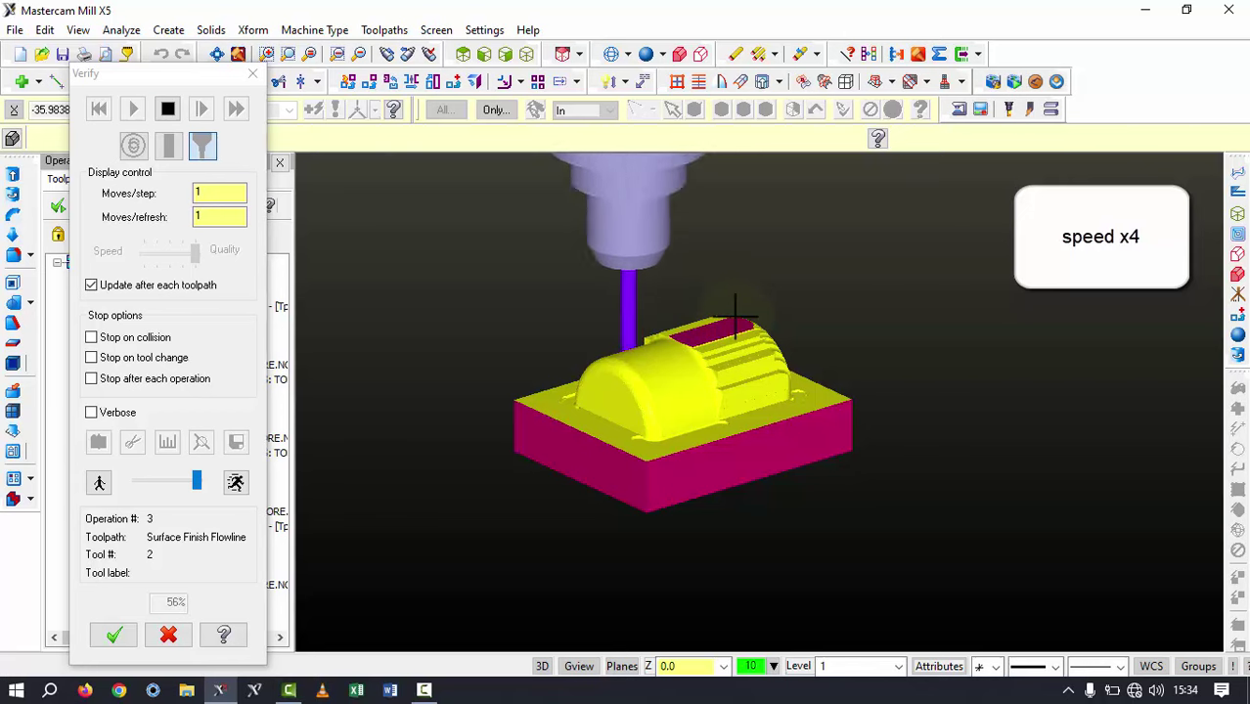
{"action": "scroll", "coordinate": [736, 311], "scroll_direction": "up", "scroll_amount": 2}
{"action": "middle_click_drag", "start_coordinate": [734, 279], "coordinate": [766, 365]}
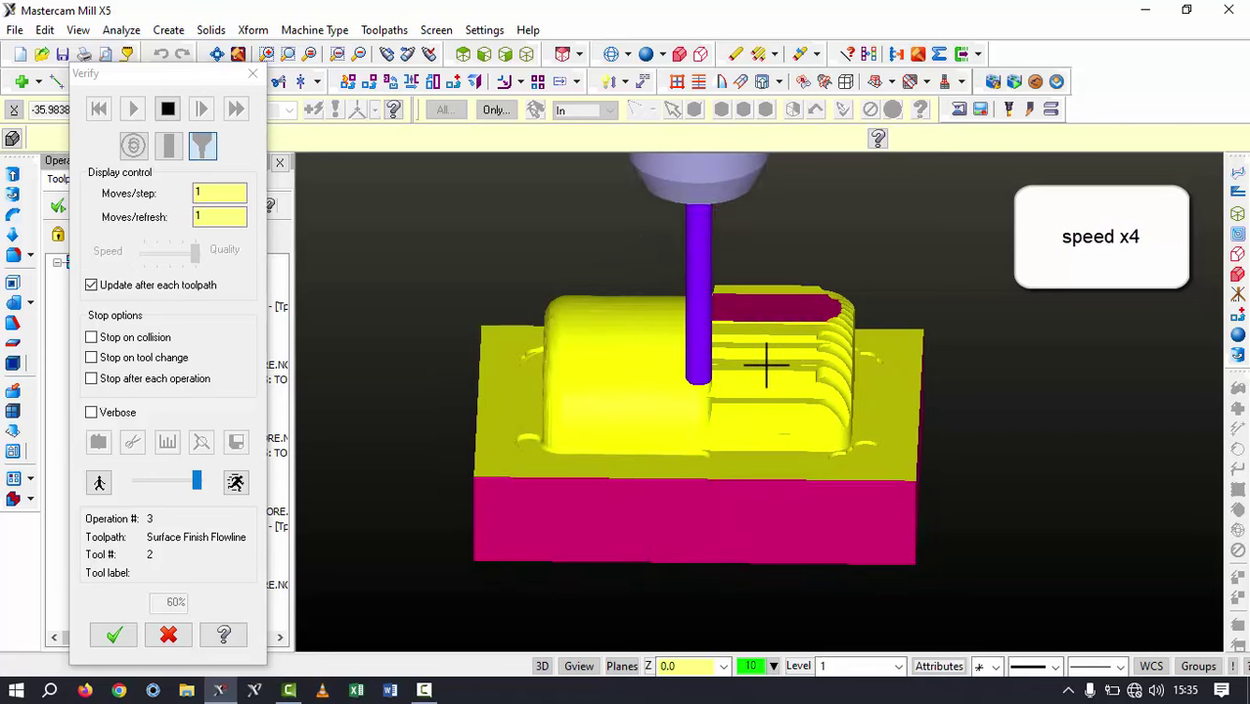
{"action": "mouse_move", "coordinate": [766, 365]}
{"action": "middle_mouse_down"}
{"action": "mouse_move", "coordinate": [678, 341]}
{"action": "mouse_move", "coordinate": [675, 363]}
{"action": "mouse_move", "coordinate": [775, 354]}
{"action": "middle_mouse_up"}
{"action": "scroll", "coordinate": [712, 382], "scroll_direction": "up", "scroll_amount": 1}
{"action": "scroll", "coordinate": [711, 376], "scroll_direction": "up", "scroll_amount": 1}
{"action": "scroll", "coordinate": [774, 354], "scroll_direction": "down", "scroll_amount": 1}
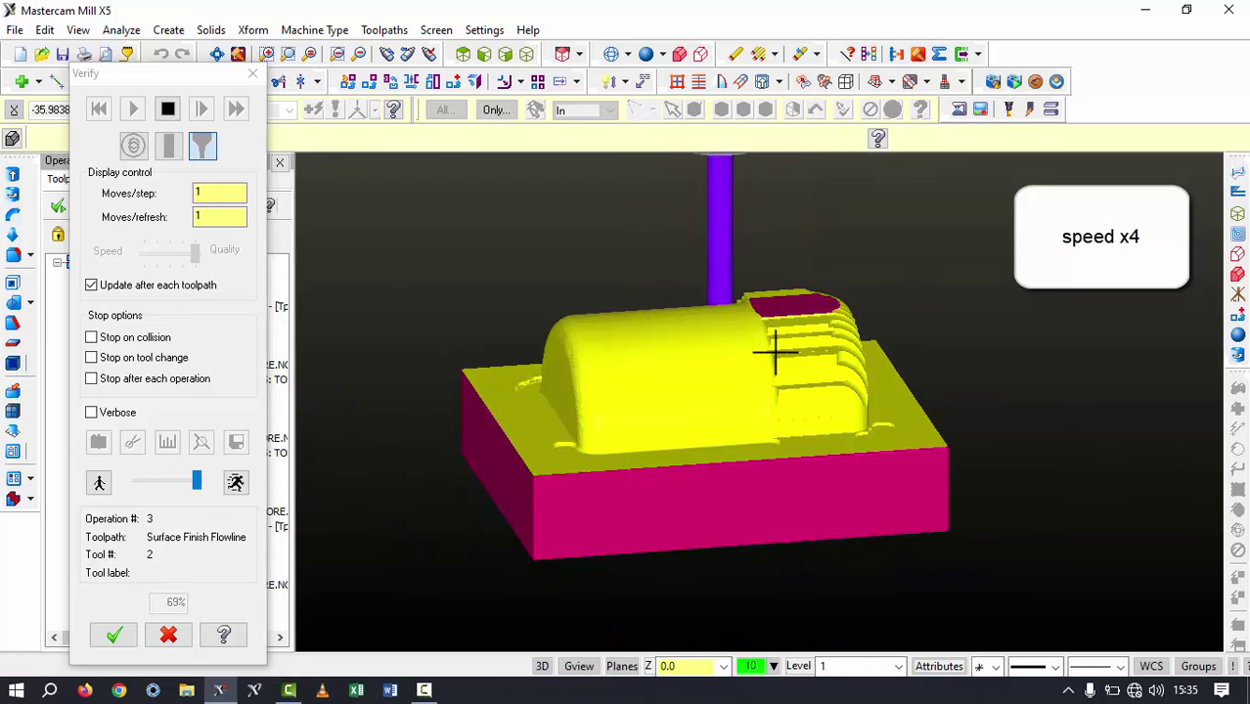
{"action": "mouse_move", "coordinate": [770, 354]}
{"action": "middle_mouse_down"}
{"action": "mouse_move", "coordinate": [747, 376]}
{"action": "mouse_move", "coordinate": [652, 390]}
{"action": "mouse_move", "coordinate": [802, 341]}
{"action": "mouse_move", "coordinate": [704, 333]}
{"action": "middle_mouse_up"}
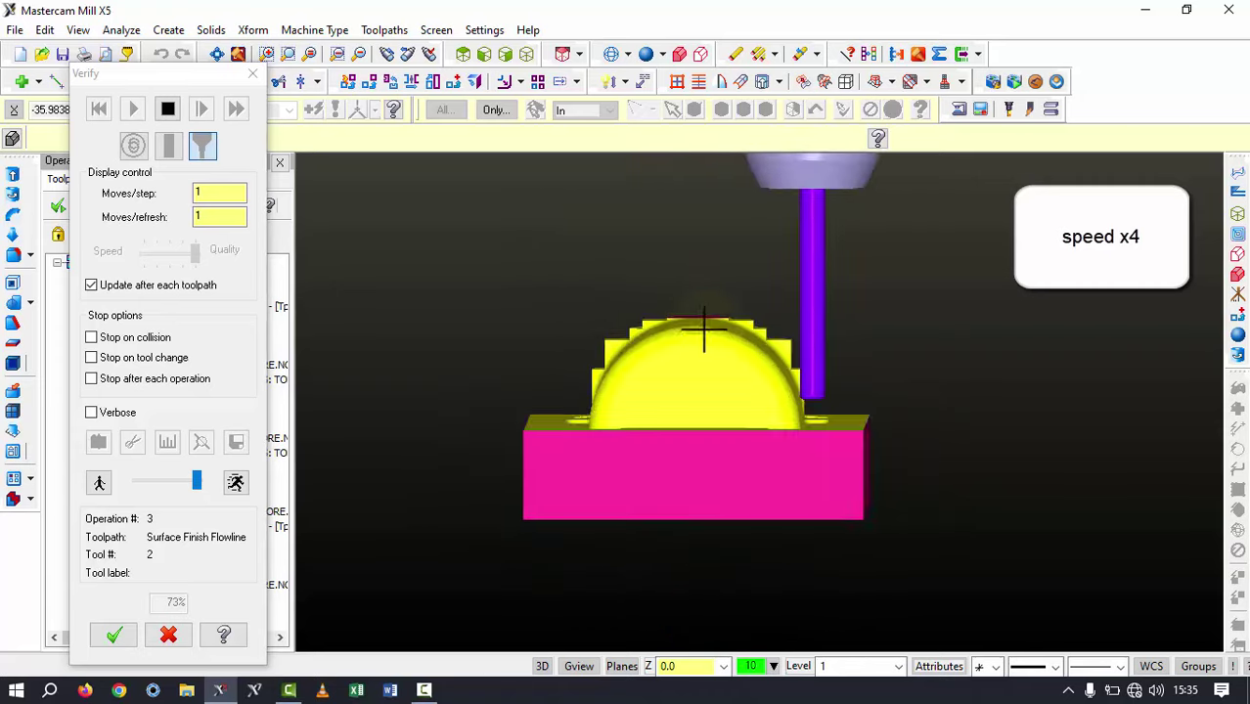
Cycle right, front, top and isometric views, tilting to watch the final facing pocket reach 100%
{"action": "left_click", "coordinate": [506, 54]}
{"action": "left_click", "coordinate": [484, 54]}
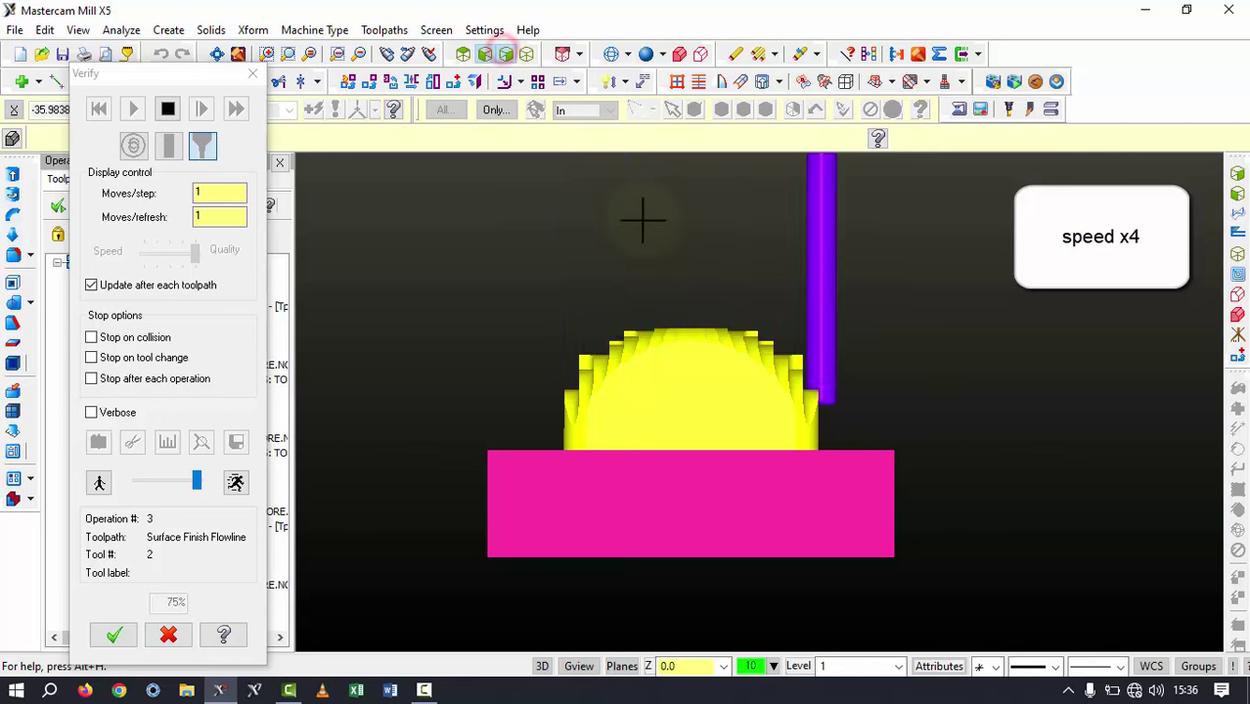
{"action": "left_click", "coordinate": [463, 54]}
{"action": "left_click", "coordinate": [528, 54]}
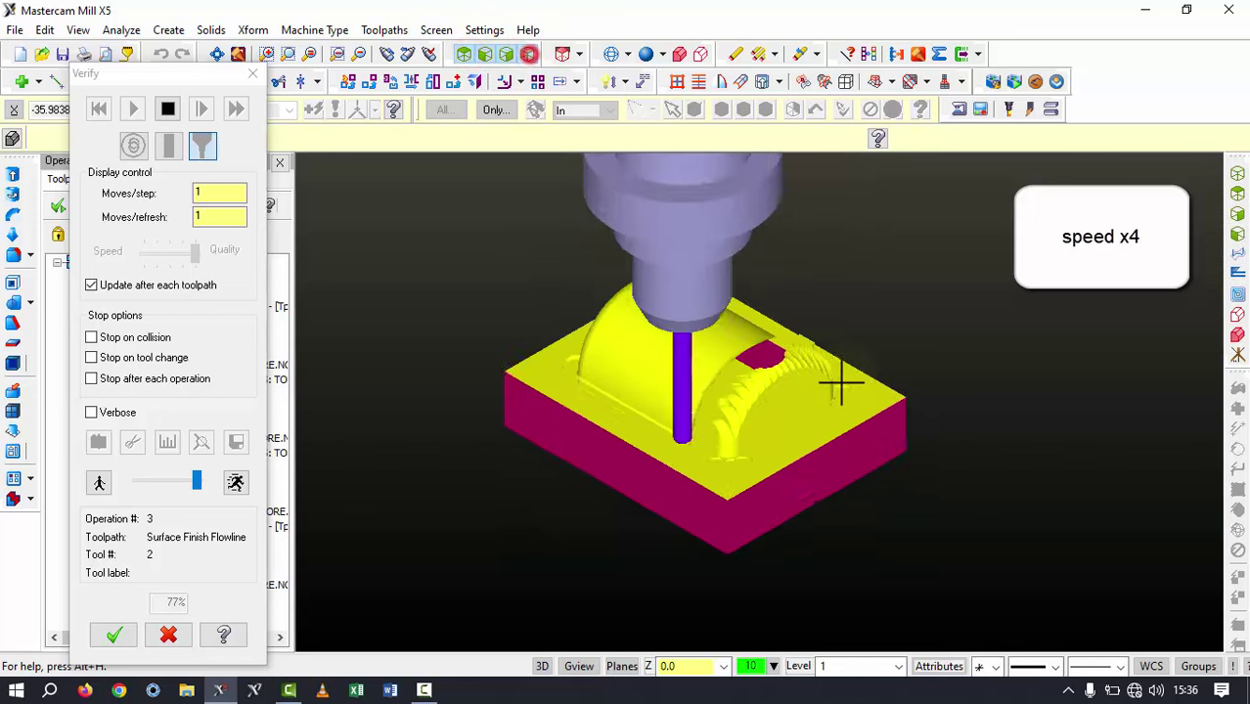
{"action": "mouse_move", "coordinate": [842, 384]}
{"action": "middle_mouse_down"}
{"action": "mouse_move", "coordinate": [763, 357]}
{"action": "mouse_move", "coordinate": [830, 378]}
{"action": "middle_mouse_up"}
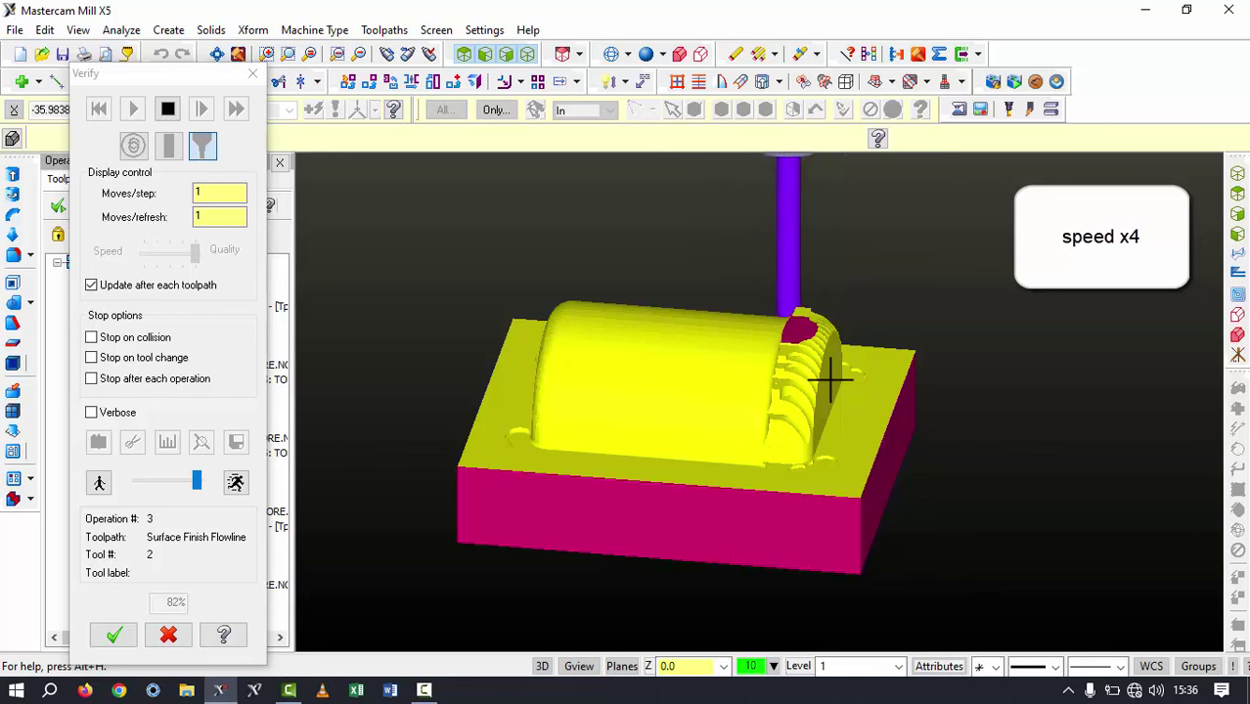
{"action": "mouse_move", "coordinate": [831, 379]}
{"action": "middle_mouse_down"}
{"action": "mouse_move", "coordinate": [887, 391]}
{"action": "mouse_move", "coordinate": [628, 335]}
{"action": "mouse_move", "coordinate": [831, 350]}
{"action": "middle_mouse_up"}
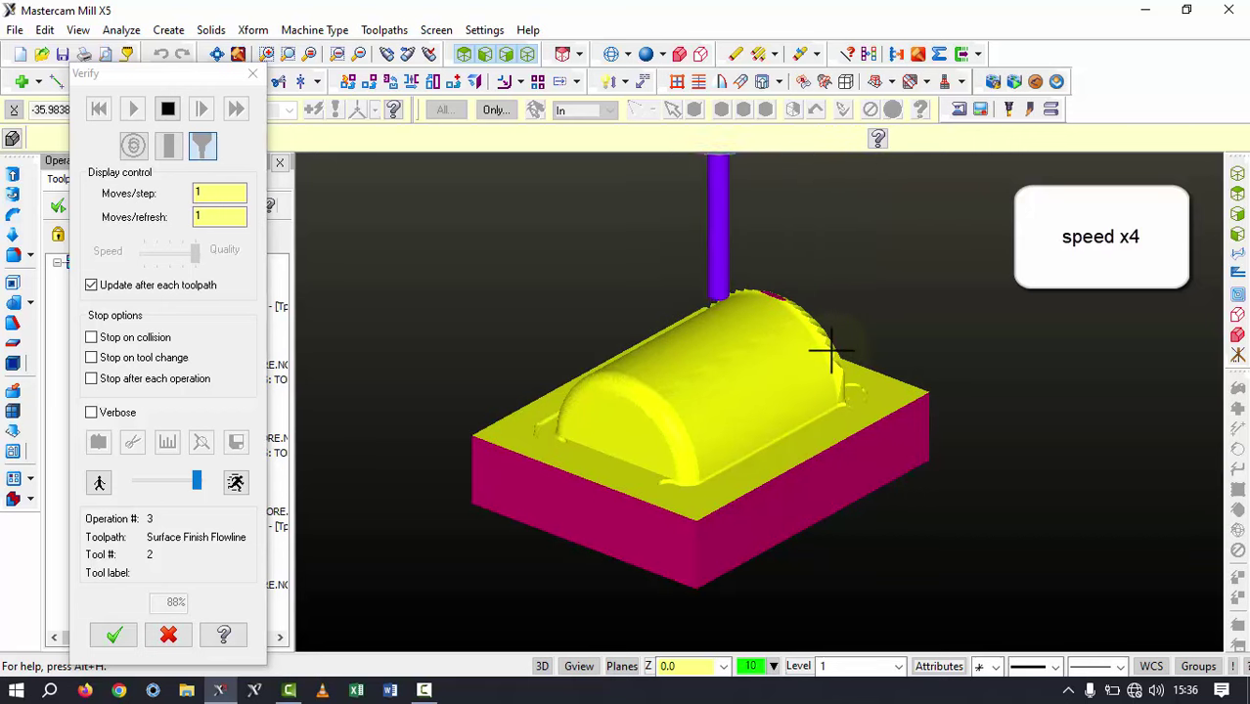
{"action": "mouse_move", "coordinate": [828, 350]}
{"action": "middle_mouse_down"}
{"action": "mouse_move", "coordinate": [877, 349]}
{"action": "mouse_move", "coordinate": [832, 389]}
{"action": "middle_mouse_up"}
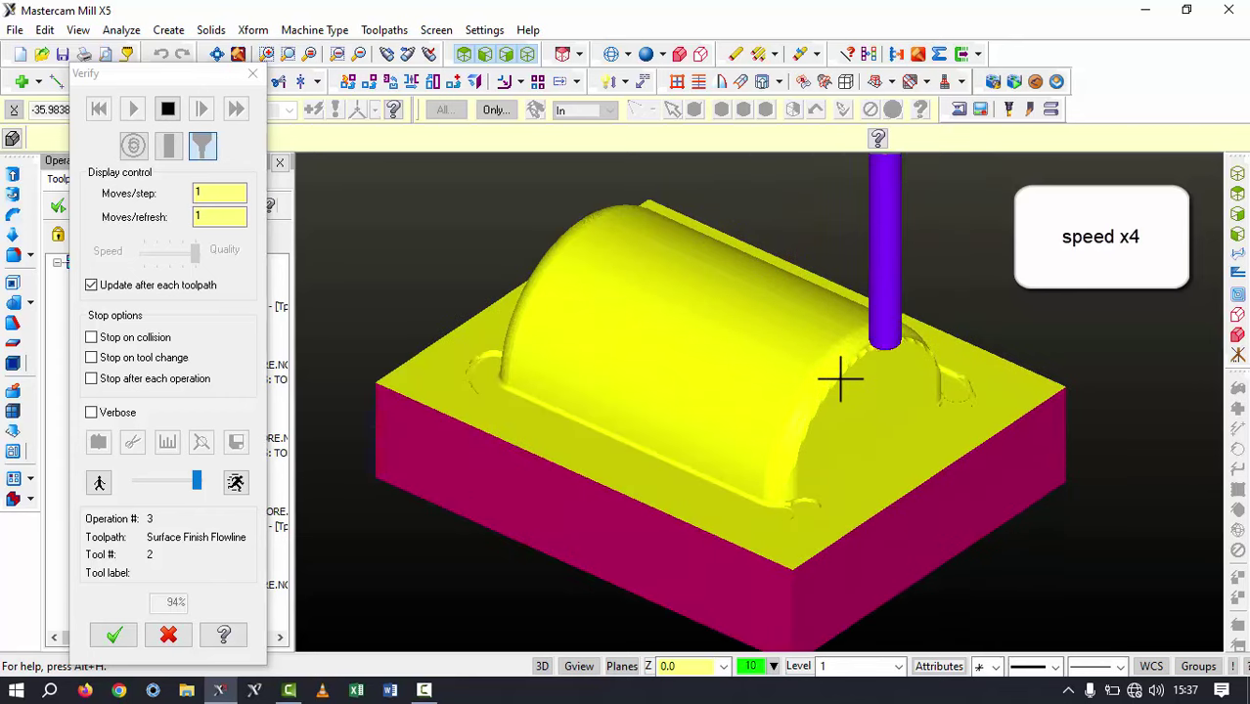
{"action": "scroll", "coordinate": [830, 369], "scroll_direction": "up", "scroll_amount": 1}
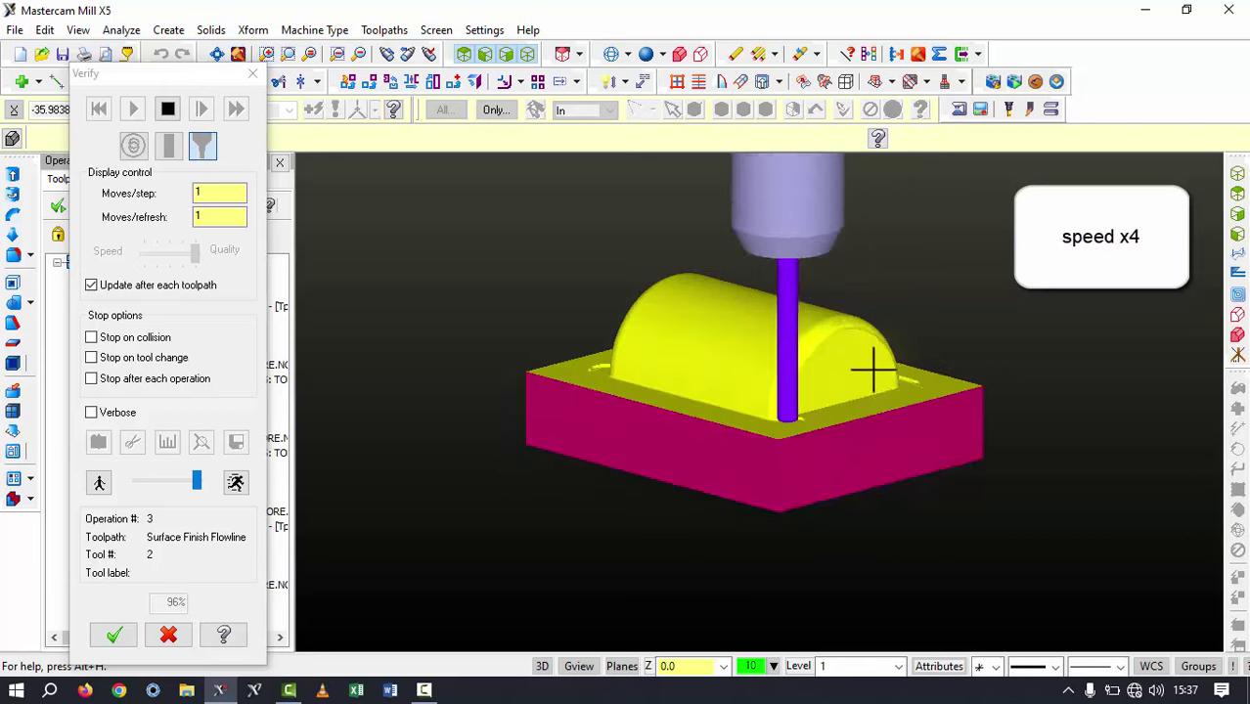
{"action": "mouse_move", "coordinate": [874, 363]}
{"action": "middle_mouse_down"}
{"action": "mouse_move", "coordinate": [874, 307]}
{"action": "mouse_move", "coordinate": [839, 316]}
{"action": "middle_mouse_up"}
{"action": "scroll", "coordinate": [893, 331], "scroll_direction": "up", "scroll_amount": 2}
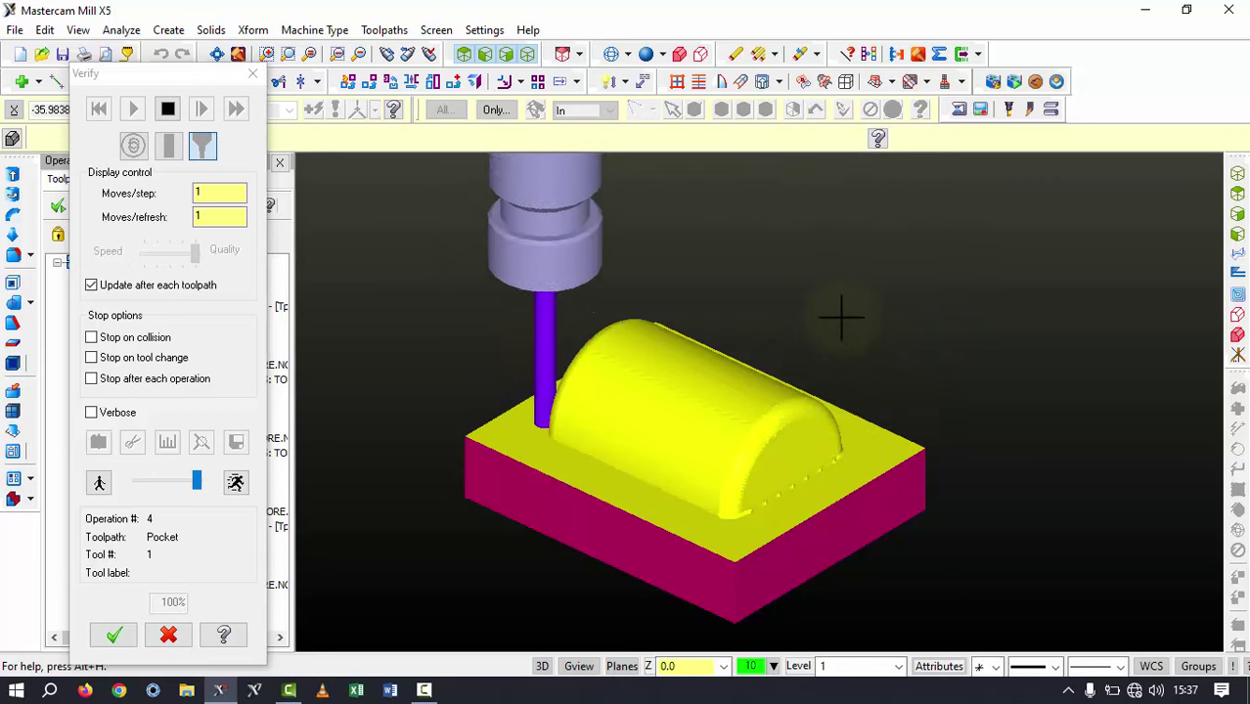
Zoom in top-down on the core and orbit around the fillet at its base
{"action": "scroll", "coordinate": [826, 349], "scroll_direction": "down", "scroll_amount": 2}
{"action": "middle_click_drag", "start_coordinate": [826, 349], "coordinate": [753, 335]}
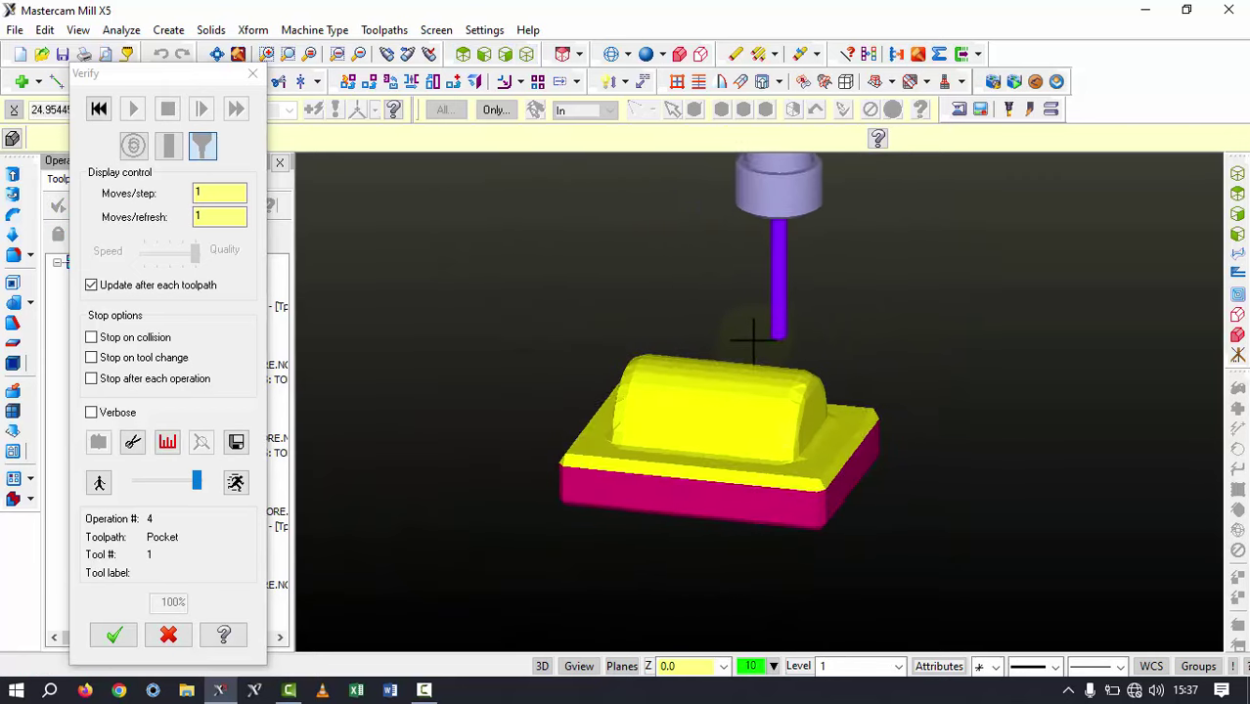
{"action": "scroll", "coordinate": [752, 418], "scroll_direction": "up", "scroll_amount": 2}
{"action": "mouse_move", "coordinate": [752, 418]}
{"action": "middle_mouse_down"}
{"action": "mouse_move", "coordinate": [597, 410]}
{"action": "mouse_move", "coordinate": [638, 455]}
{"action": "middle_mouse_up"}
{"action": "scroll", "coordinate": [643, 580], "scroll_direction": "up", "scroll_amount": 2}
{"action": "scroll", "coordinate": [643, 580], "scroll_direction": "up", "scroll_amount": 1}
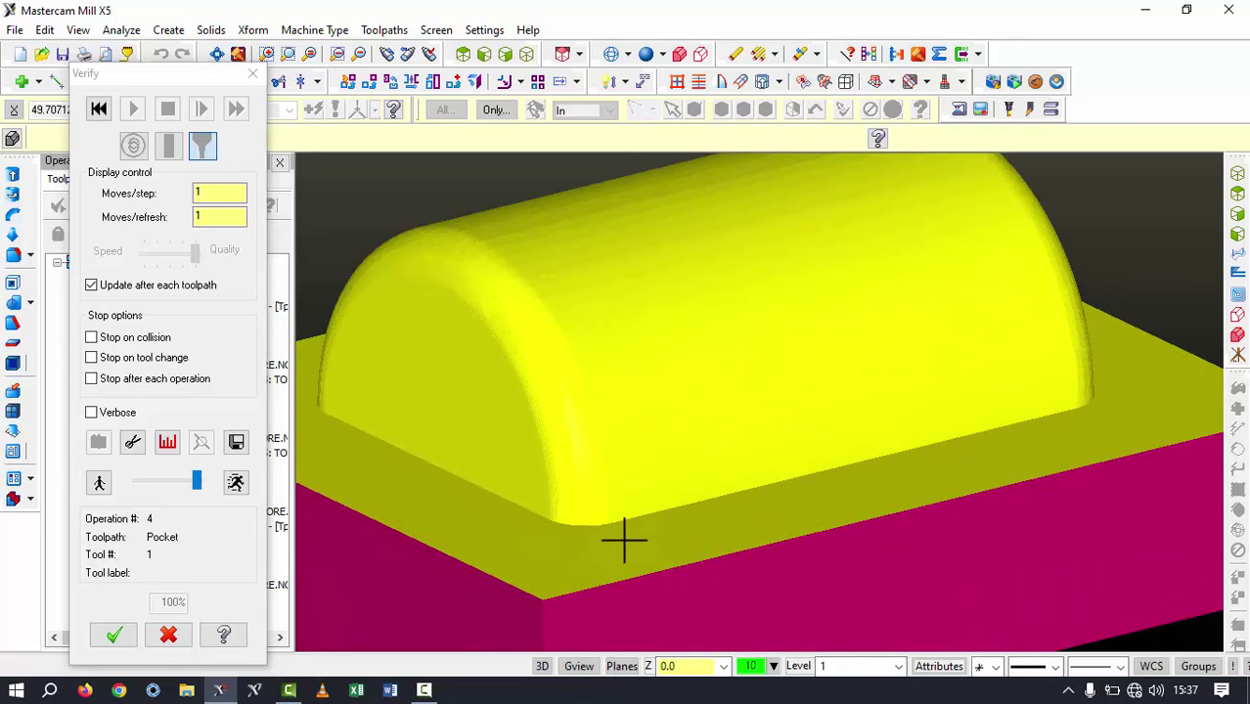
{"action": "middle_click_drag", "start_coordinate": [625, 539], "coordinate": [502, 576]}
{"action": "scroll", "coordinate": [618, 582], "scroll_direction": "up", "scroll_amount": 1}
{"action": "middle_click_drag", "start_coordinate": [600, 577], "coordinate": [543, 548]}
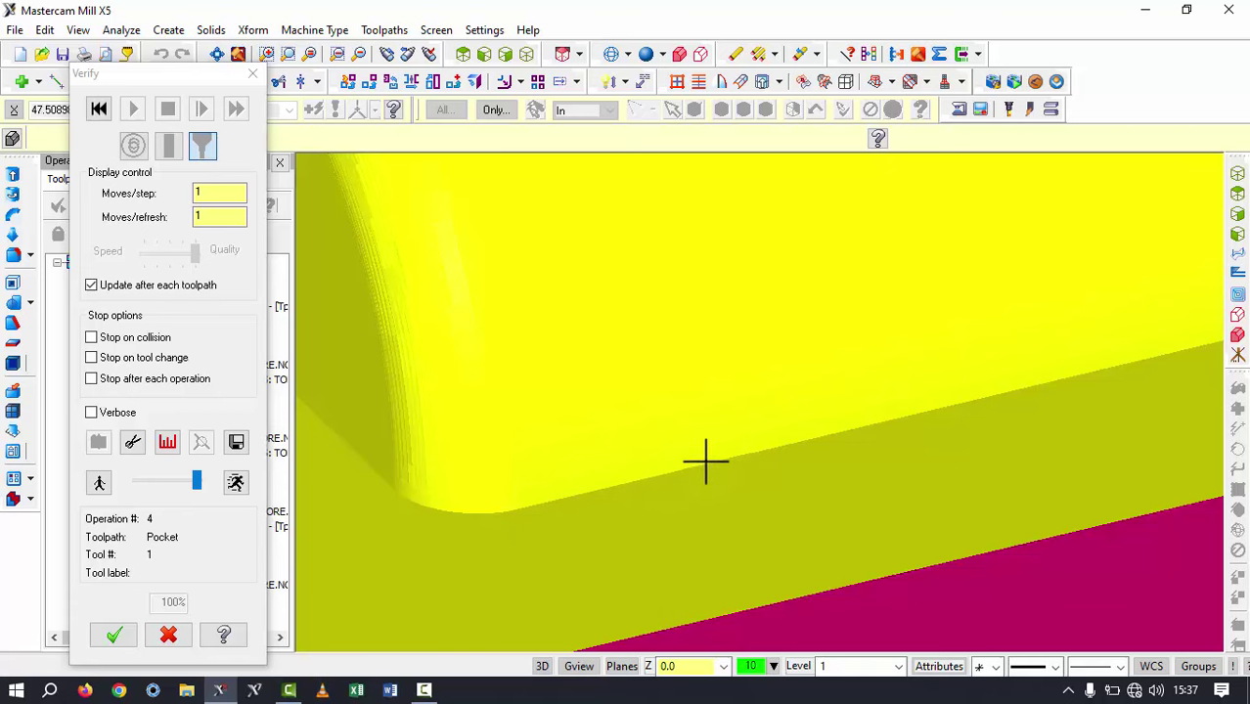
{"action": "middle_click_drag", "start_coordinate": [754, 447], "coordinate": [657, 484]}
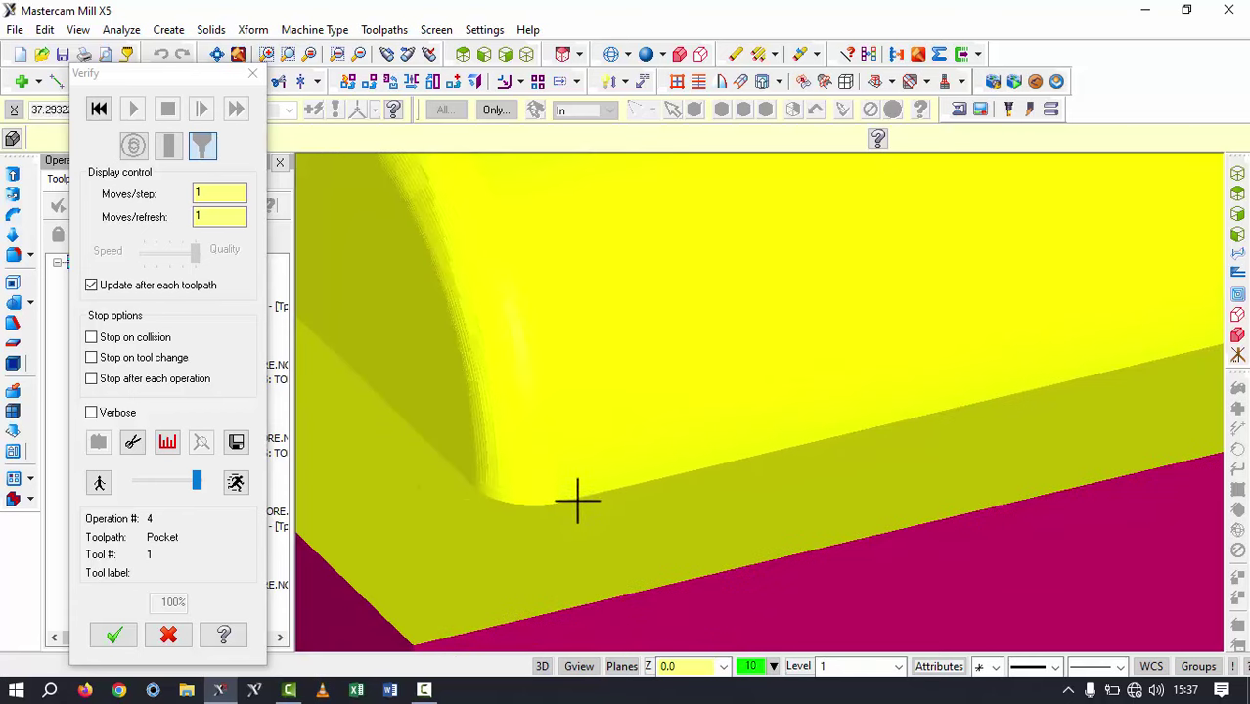
Zoom out and orbit the whole finished part to check the cylinder surface and faced floor
{"action": "scroll", "coordinate": [597, 505], "scroll_direction": "down", "scroll_amount": 2}
{"action": "scroll", "coordinate": [606, 480], "scroll_direction": "down", "scroll_amount": 1}
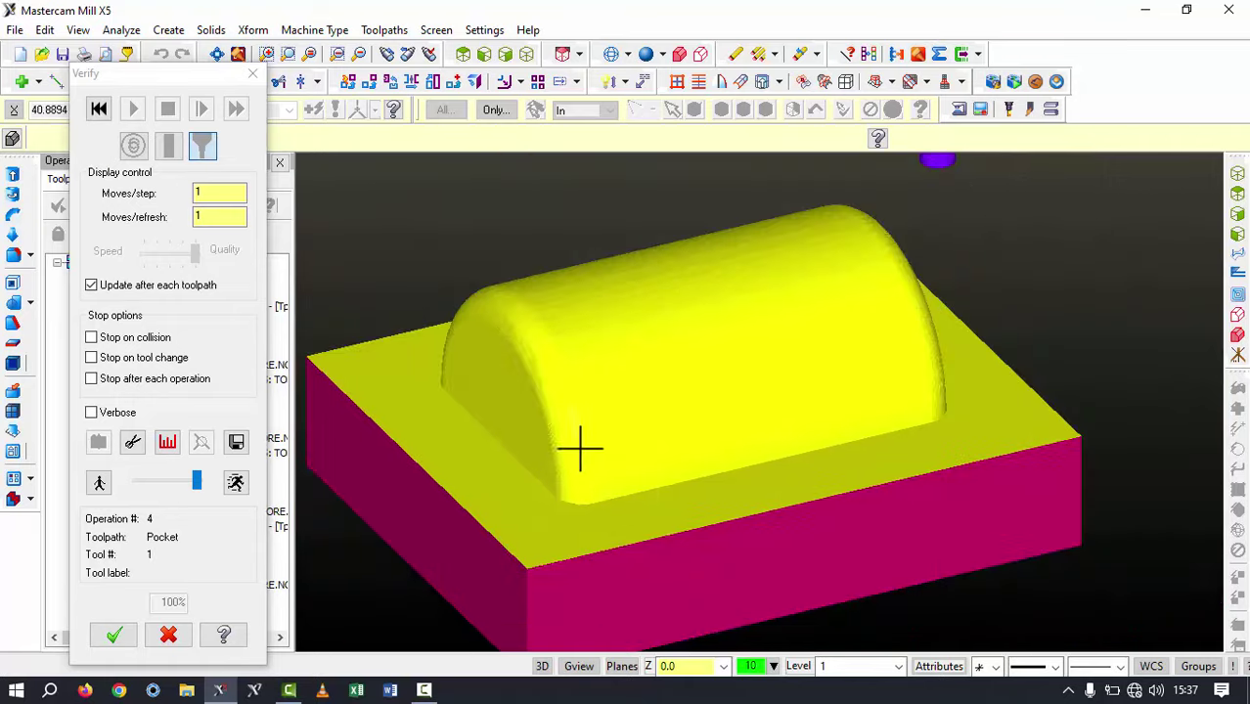
{"action": "middle_click_drag", "start_coordinate": [579, 450], "coordinate": [742, 427]}
{"action": "scroll", "coordinate": [690, 441], "scroll_direction": "up", "scroll_amount": 1}
{"action": "scroll", "coordinate": [748, 420], "scroll_direction": "up", "scroll_amount": 1}
{"action": "scroll", "coordinate": [851, 324], "scroll_direction": "up", "scroll_amount": 2}
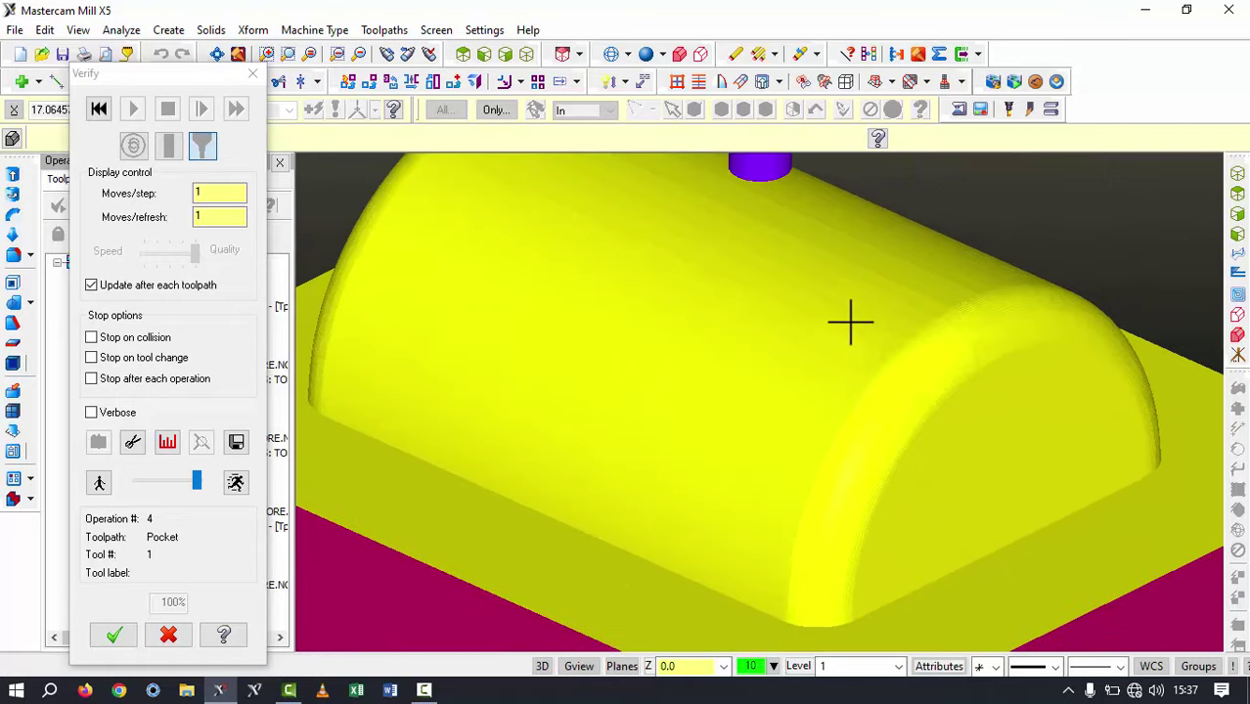
{"action": "scroll", "coordinate": [849, 326], "scroll_direction": "up", "scroll_amount": 2}
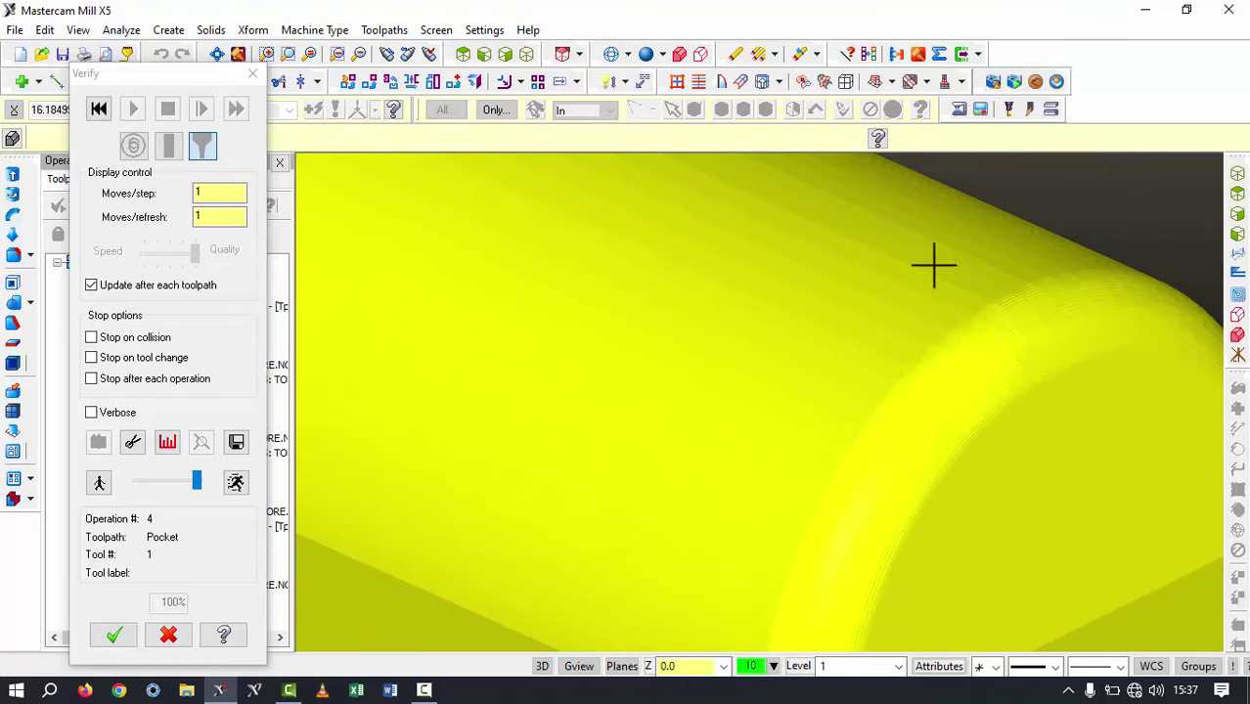
{"action": "scroll", "coordinate": [727, 397], "scroll_direction": "down", "scroll_amount": 1}
{"action": "scroll", "coordinate": [722, 384], "scroll_direction": "down", "scroll_amount": 2}
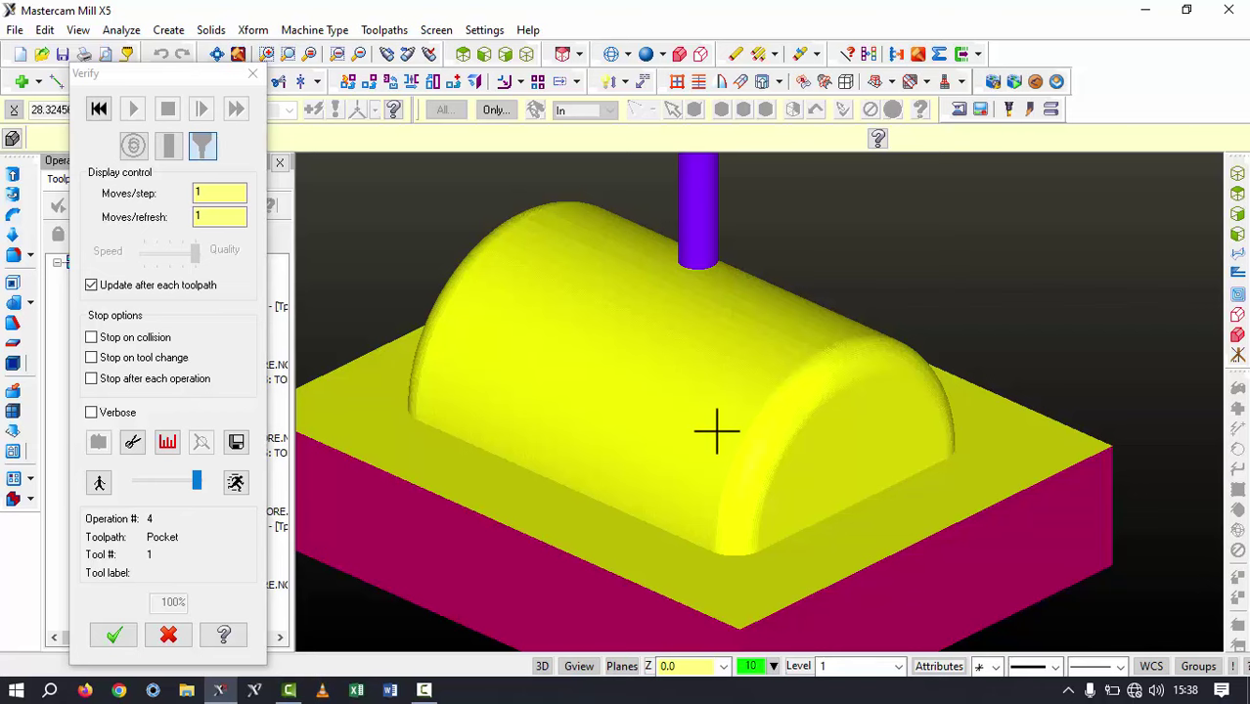
{"action": "left_click", "coordinate": [128, 637]}
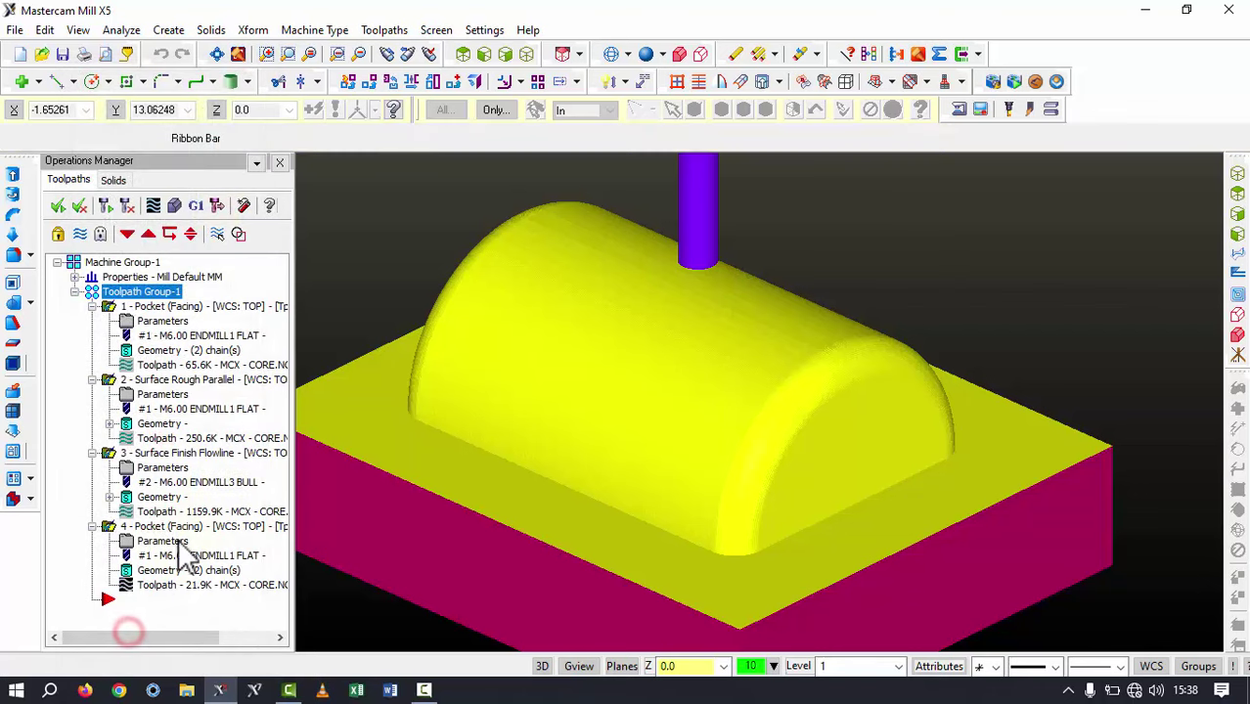
{"action": "left_click", "coordinate": [174, 468]}
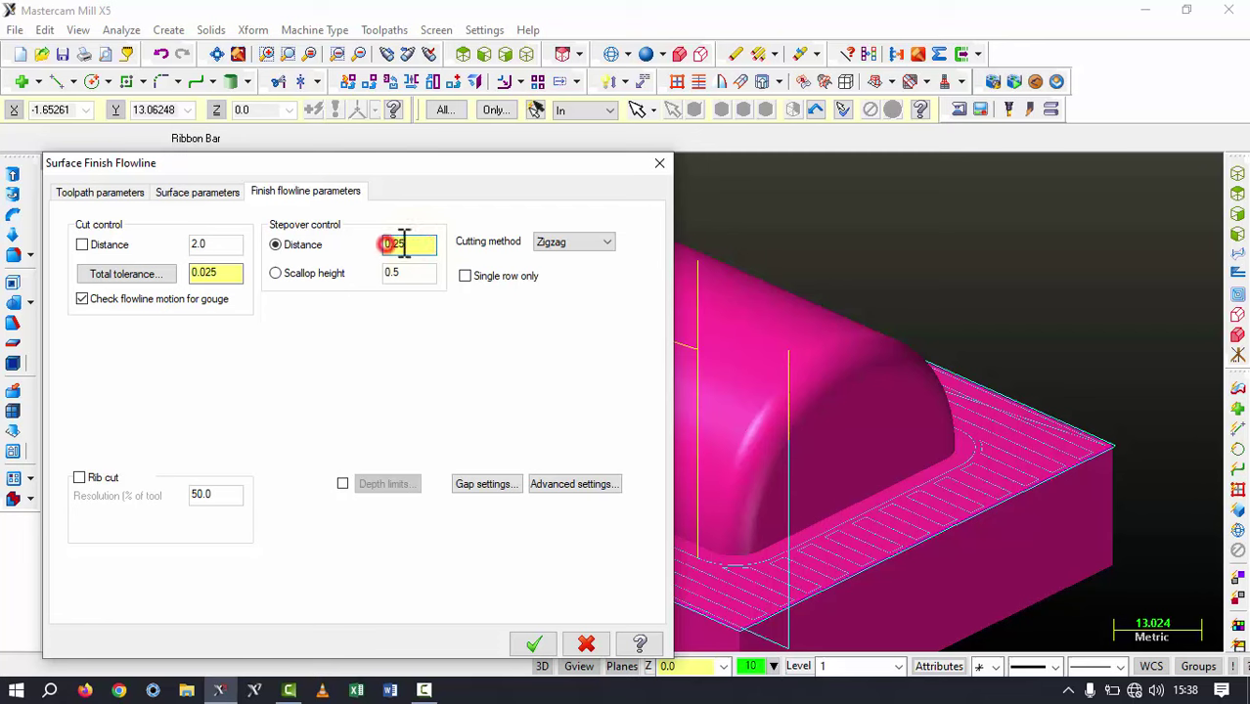
{"action": "left_click", "coordinate": [533, 644]}
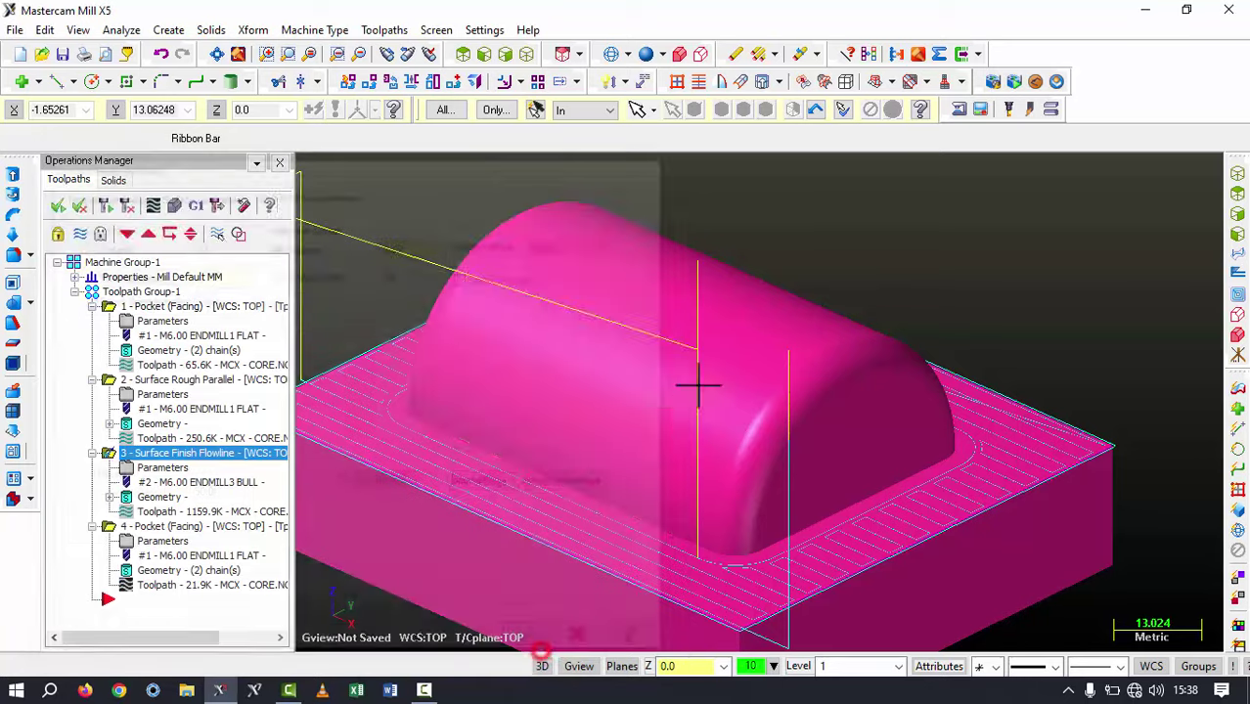
{"action": "scroll", "coordinate": [607, 401], "scroll_direction": "down", "scroll_amount": 2}
{"action": "mouse_move", "coordinate": [572, 423]}
{"action": "middle_mouse_down"}
{"action": "mouse_move", "coordinate": [658, 350]}
{"action": "mouse_move", "coordinate": [720, 401]}
{"action": "mouse_move", "coordinate": [795, 388]}
{"action": "mouse_move", "coordinate": [750, 408]}
{"action": "mouse_move", "coordinate": [573, 390]}
{"action": "mouse_move", "coordinate": [696, 422]}
{"action": "mouse_move", "coordinate": [795, 413]}
{"action": "mouse_move", "coordinate": [705, 409]}
{"action": "middle_mouse_up"}
{"action": "scroll", "coordinate": [665, 350], "scroll_direction": "up", "scroll_amount": 2}
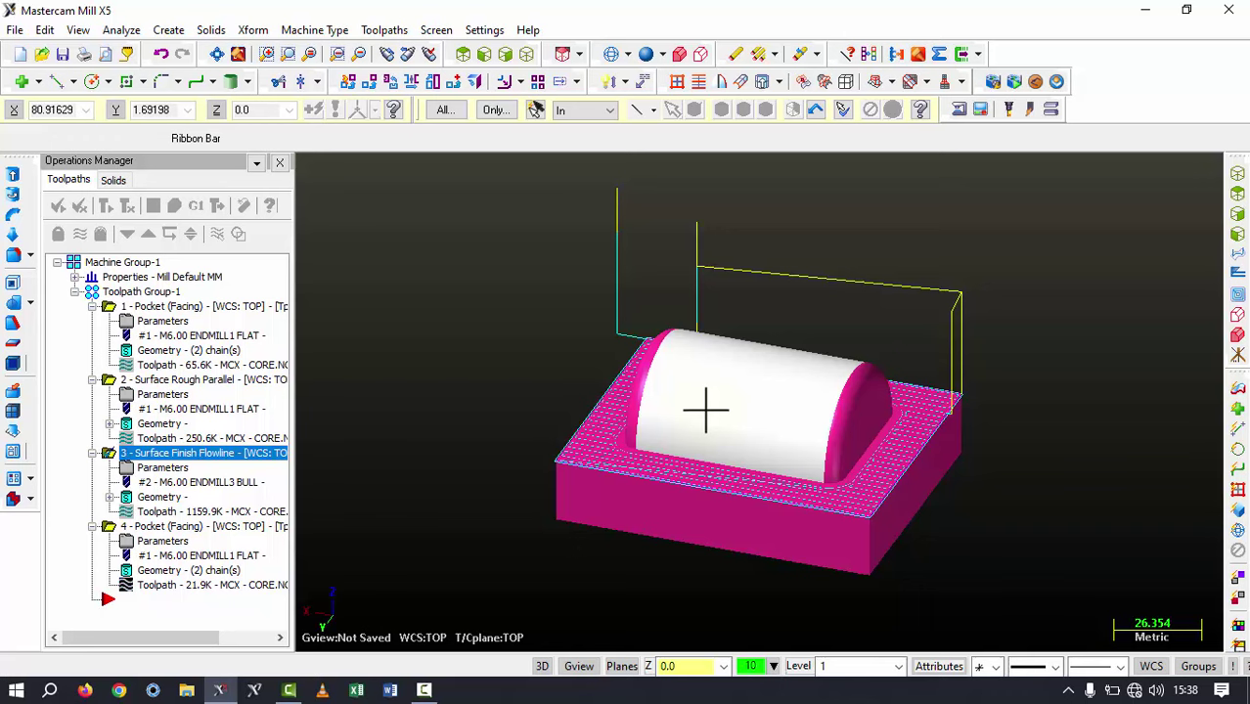
{"action": "scroll", "coordinate": [707, 408], "scroll_direction": "down", "scroll_amount": 1}
{"action": "scroll", "coordinate": [699, 425], "scroll_direction": "down", "scroll_amount": 1}
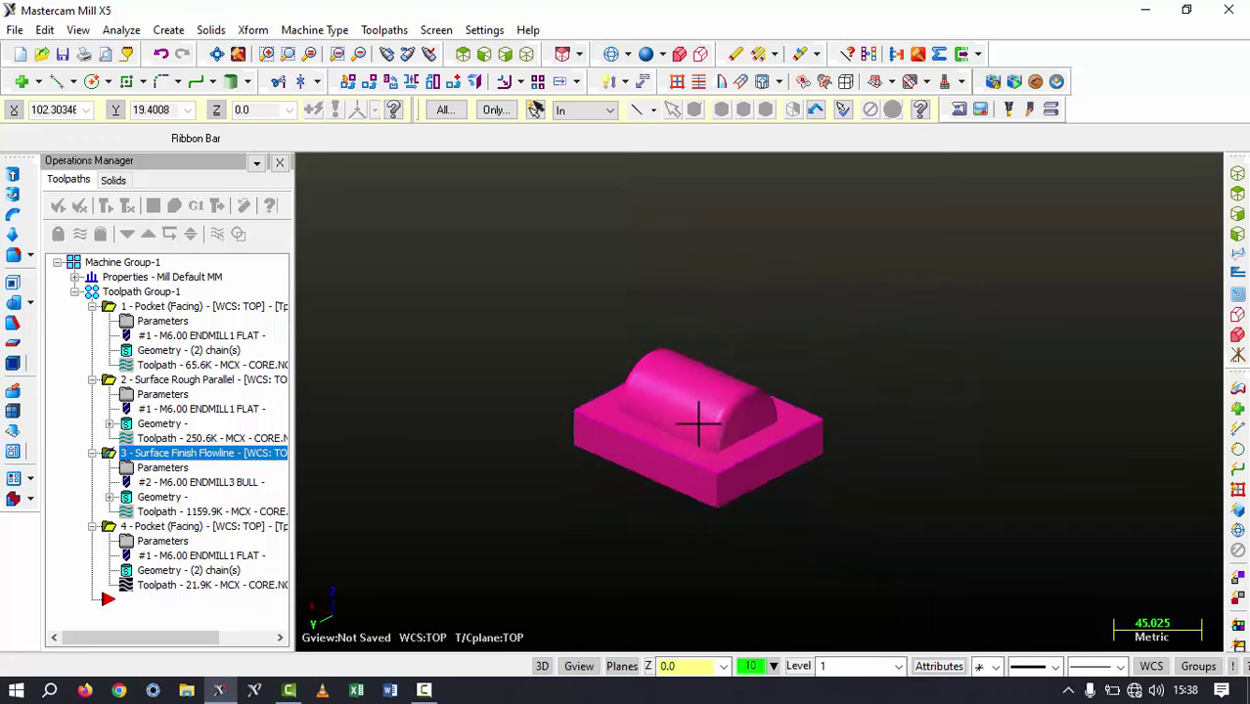